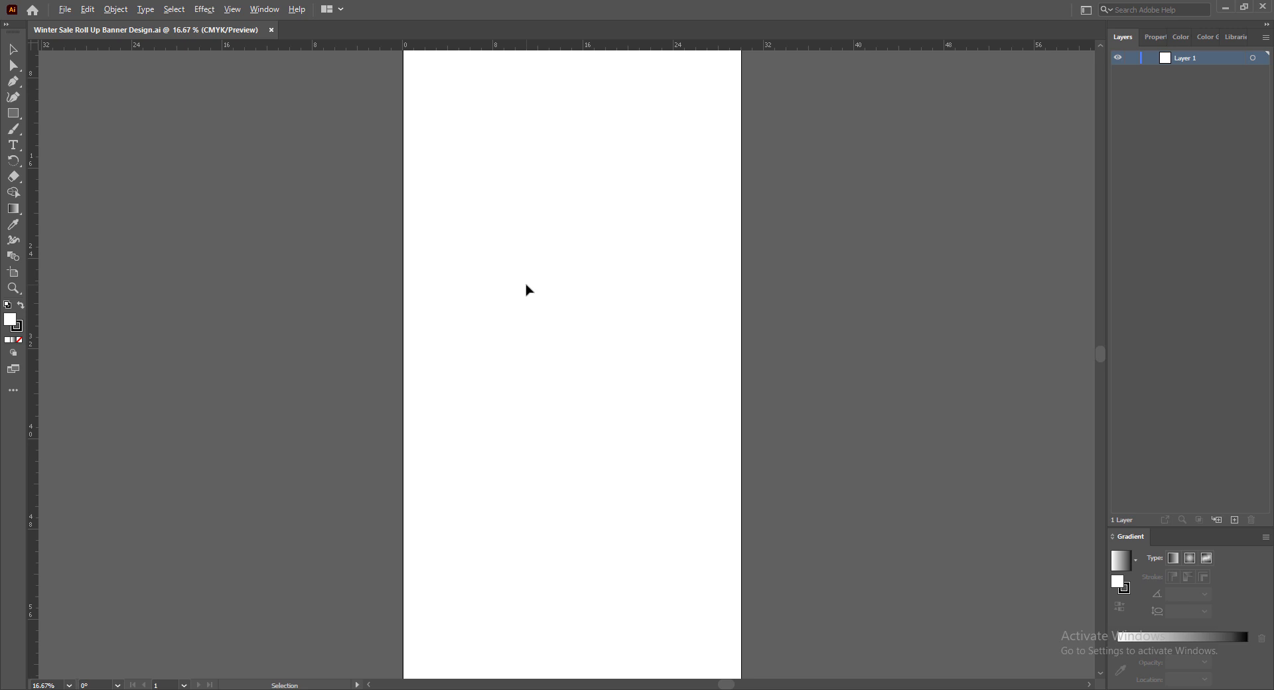
With the Pen tool, start a path across the artboard: short horizontal at upper left, long downward diagonal, short horizontal to the right edge
scroll(993, 410, up, 3)
scroll(991, 411, down, 1)
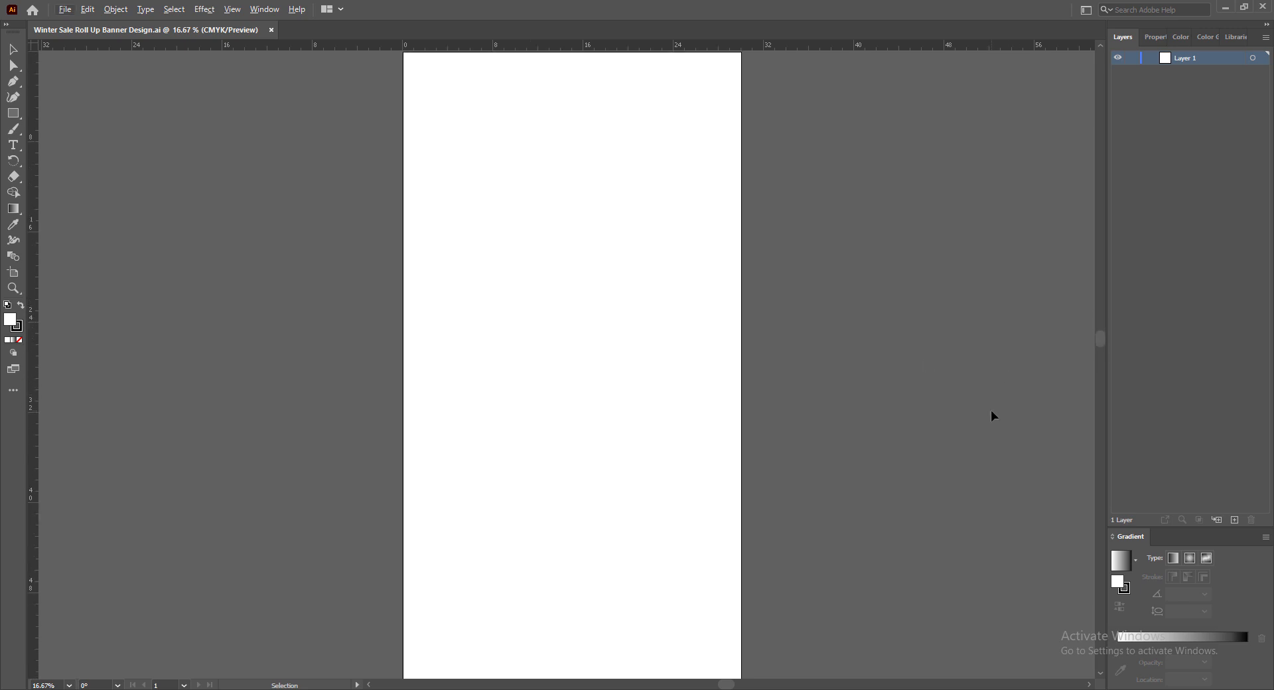
scroll(936, 400, up, 1)
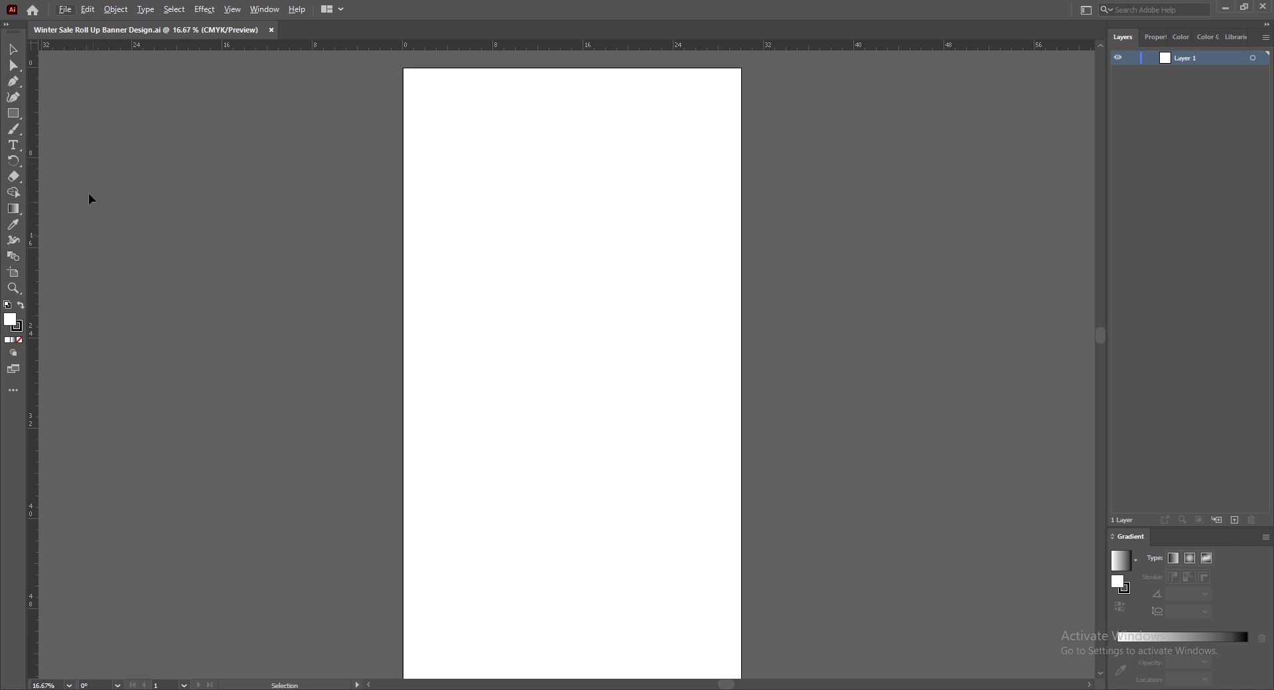
click(12, 81)
click(403, 154)
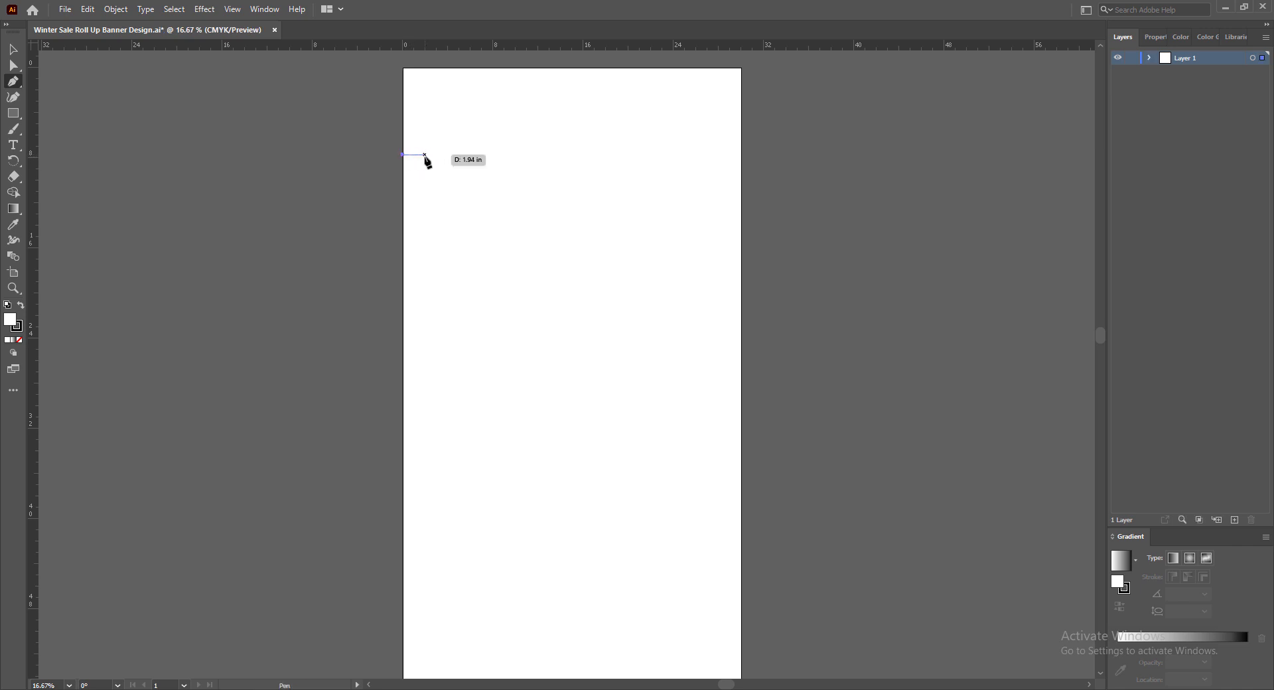
click(448, 154)
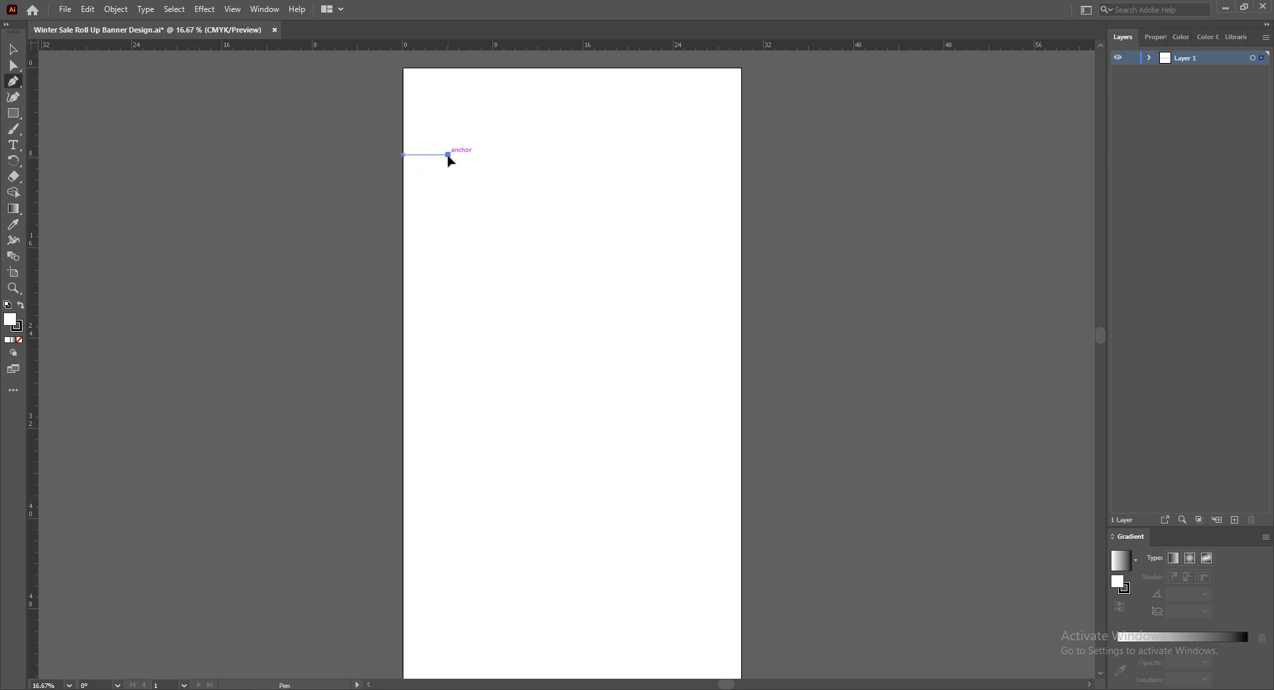
click(696, 462)
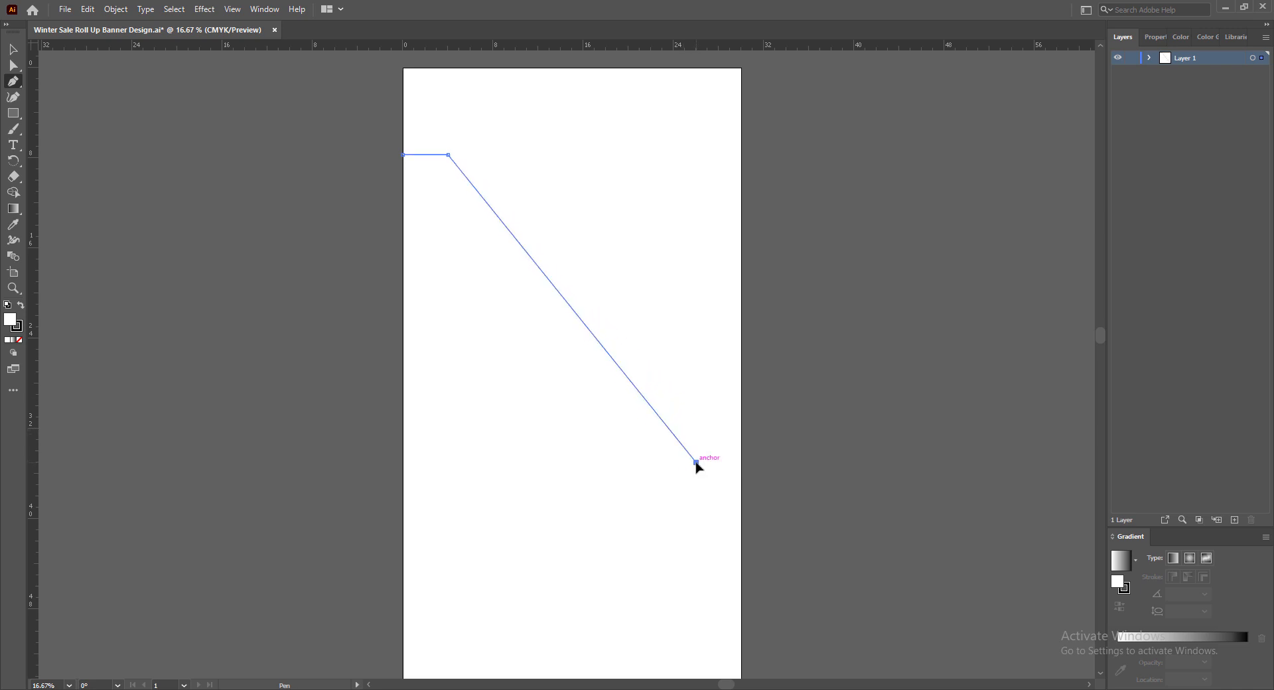
click(740, 463)
Close the path around the artboard's two bottom corners and back up the left edge to its starting anchor
scroll(744, 470, down, 4)
scroll(743, 469, down, 2)
click(742, 507)
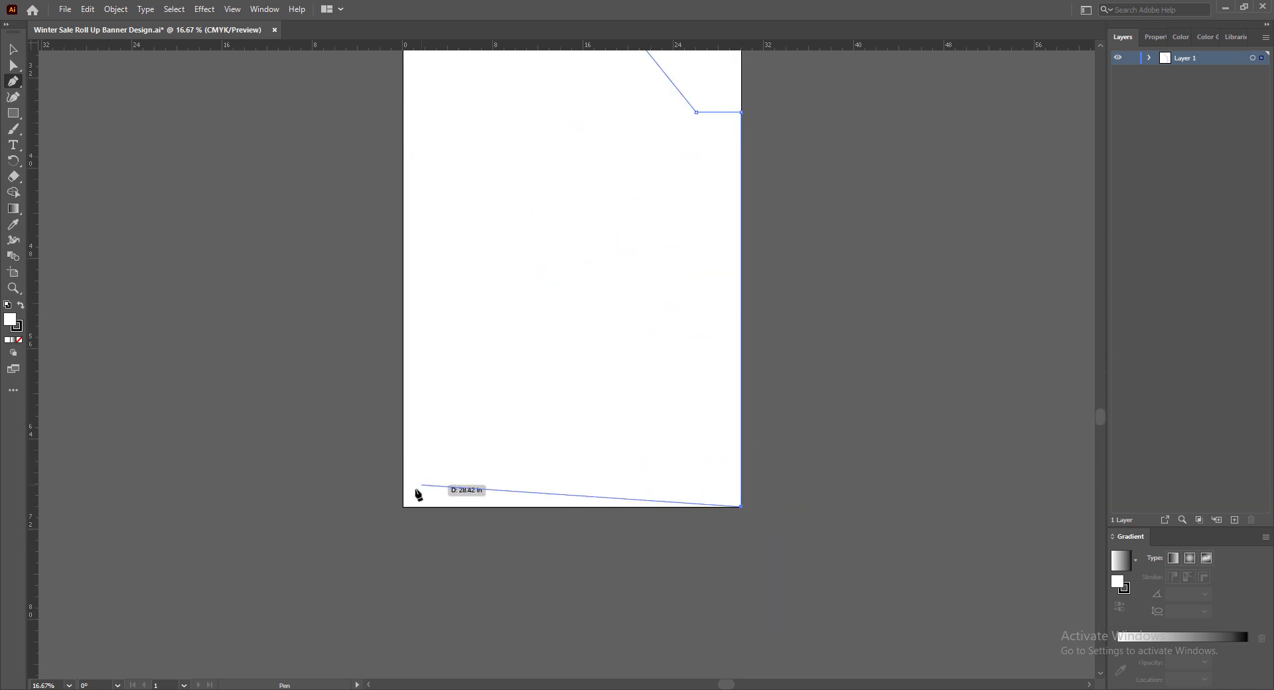
click(404, 507)
scroll(412, 470, up, 7)
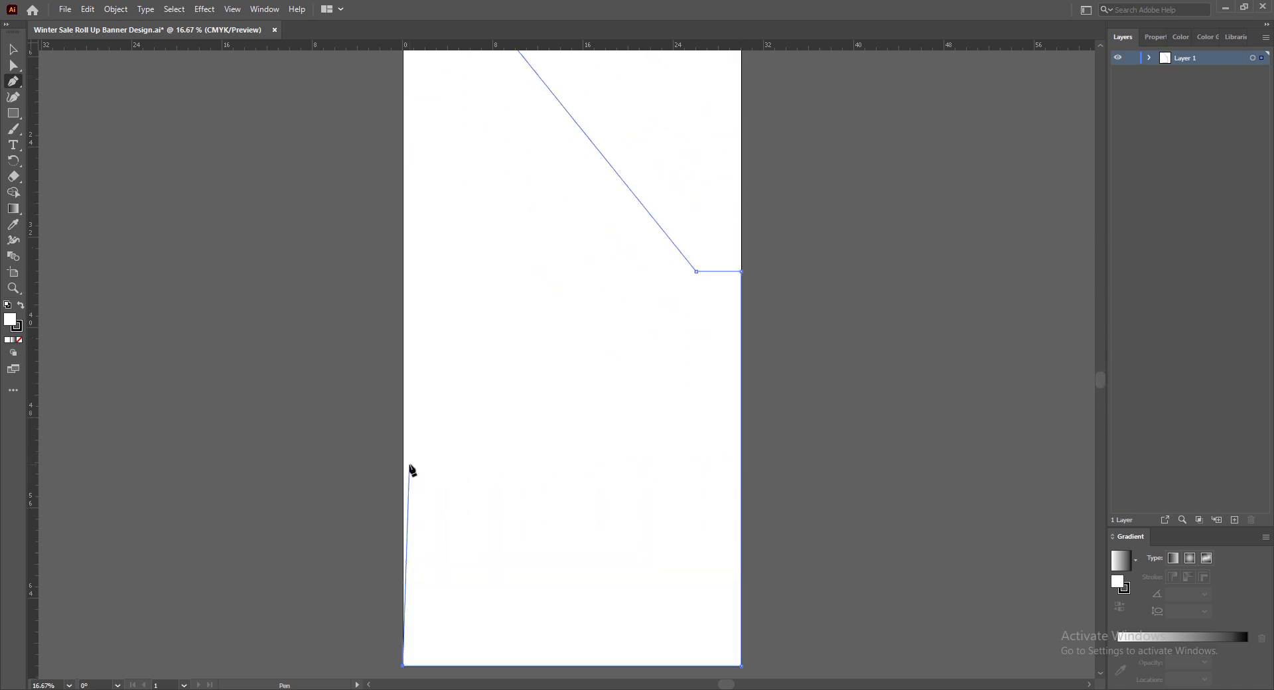
click(404, 266)
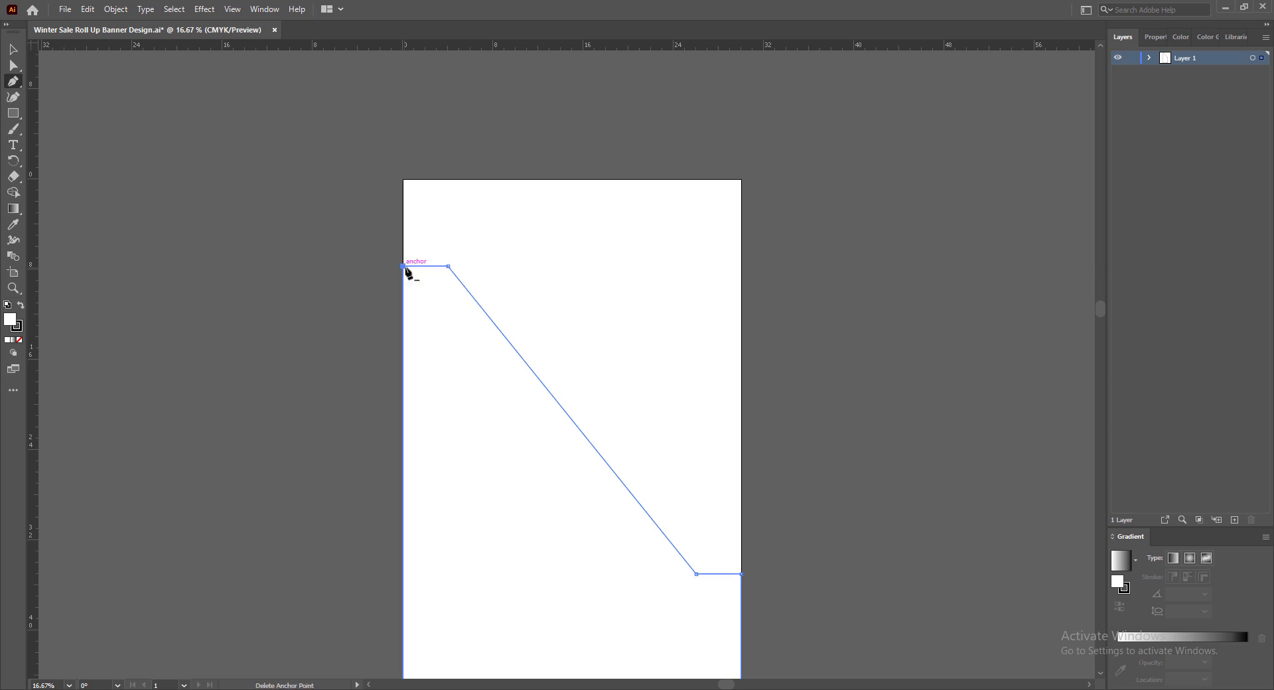
Remove the stroke from the closed shape and fill it with the default white-to-black linear gradient
click(19, 329)
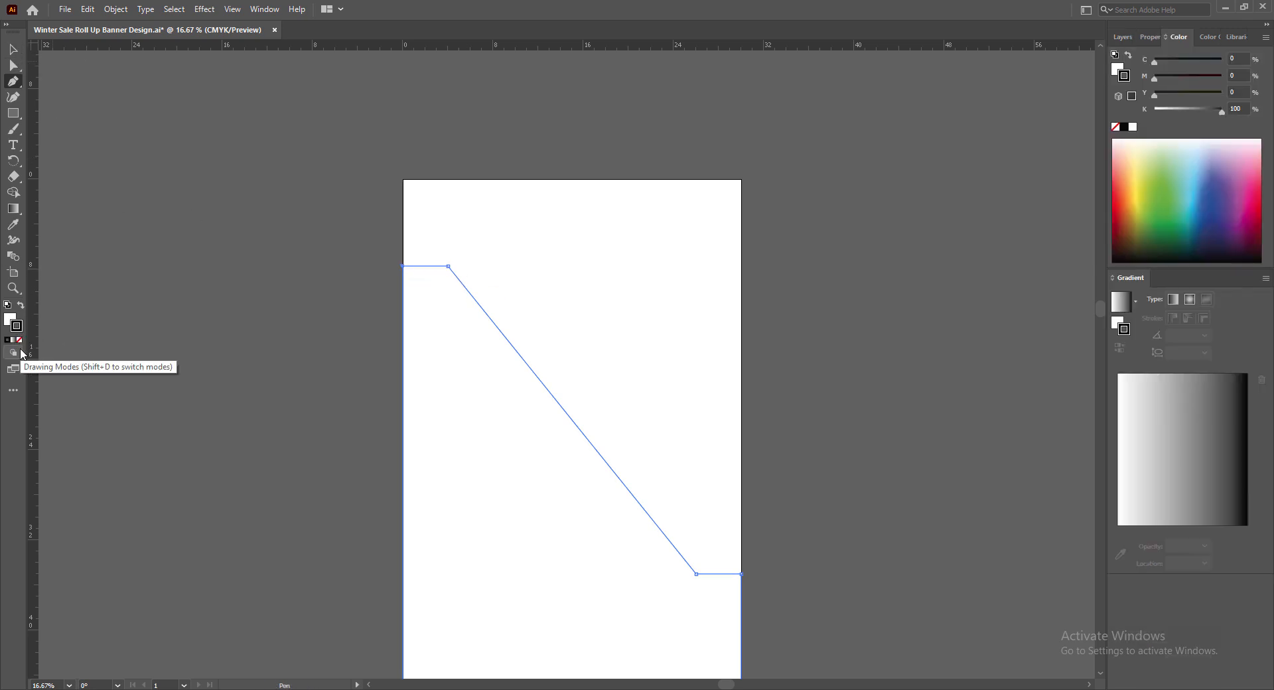
click(19, 340)
click(9, 320)
click(14, 340)
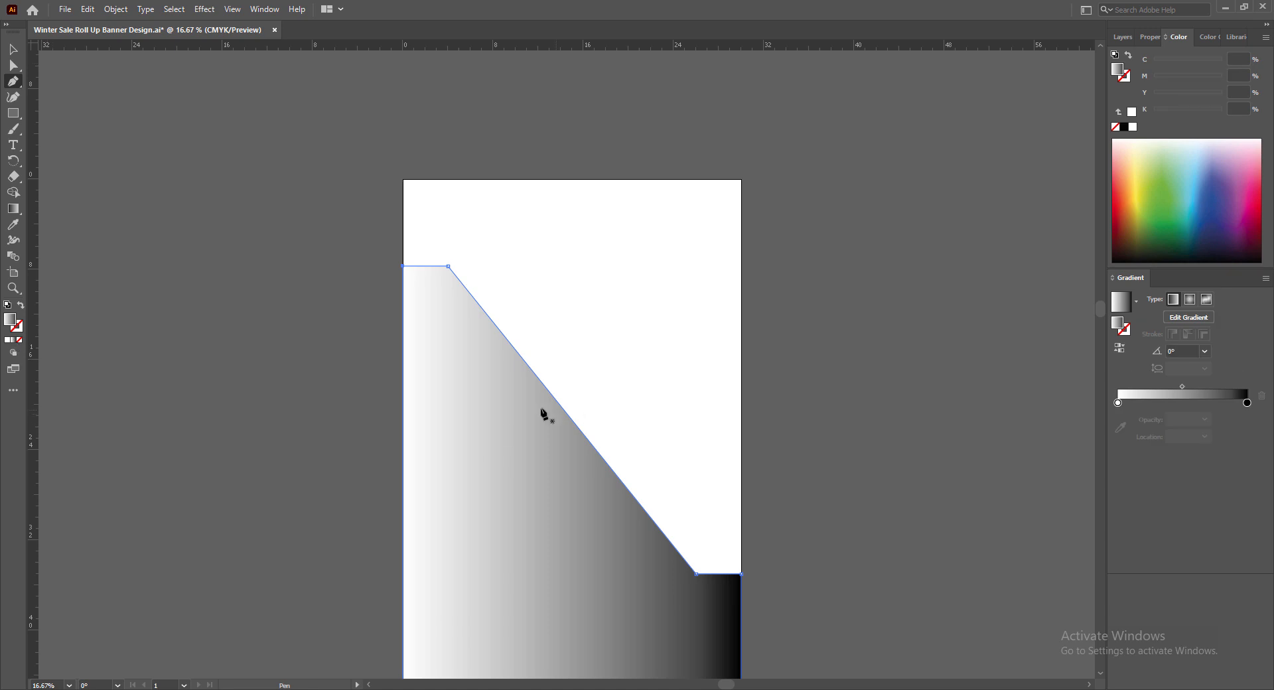
key(v)
Select the shape and set its linear gradient angle to -45°
scroll(552, 388, down, 4)
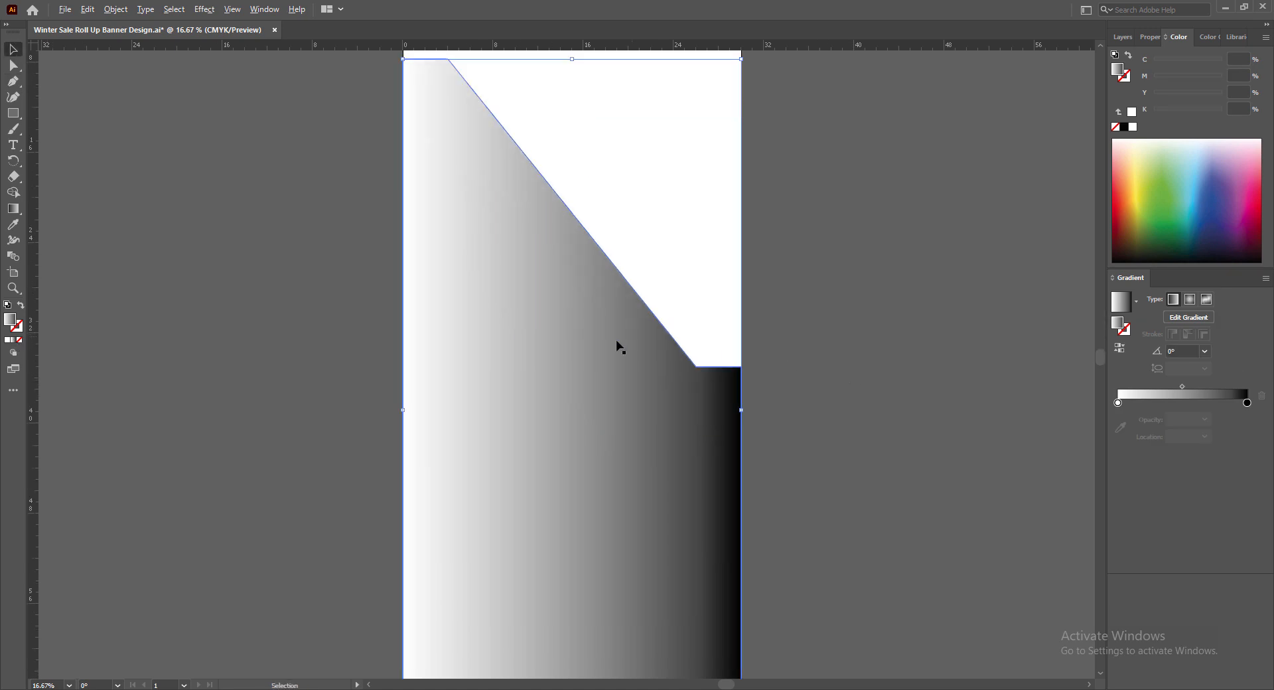
scroll(603, 359, down, 1)
key(ctrl+shift+a)
click(612, 420)
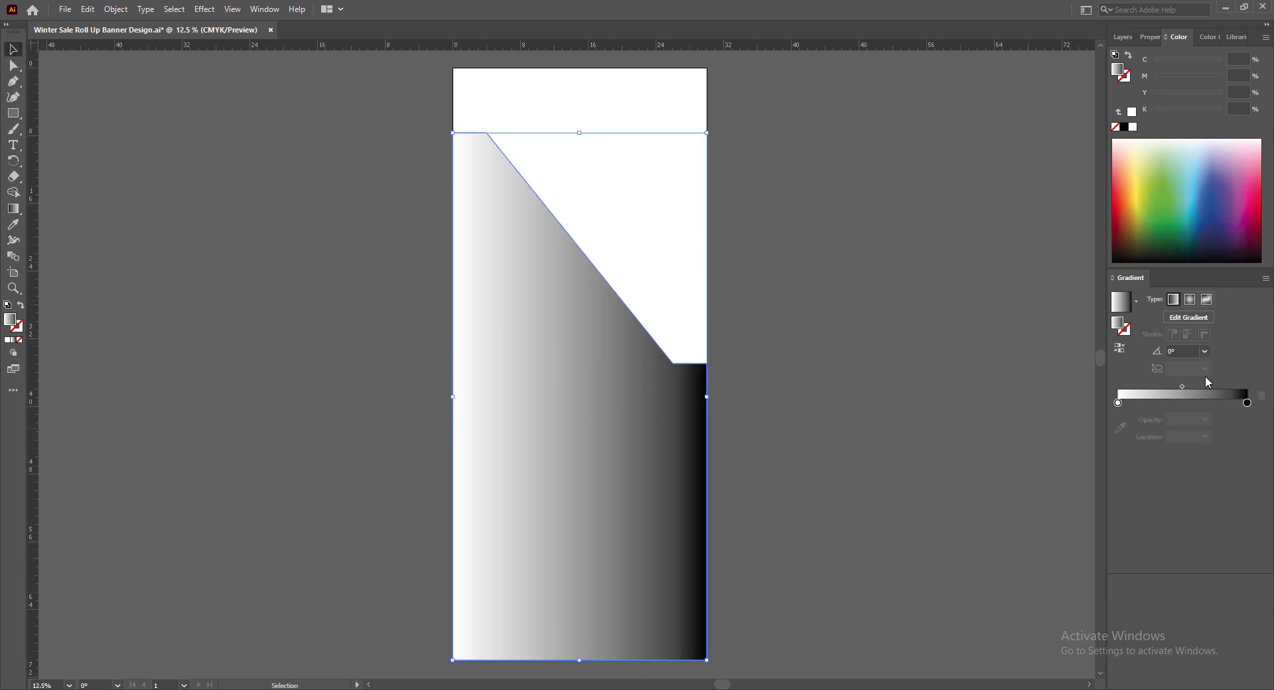
click(1205, 351)
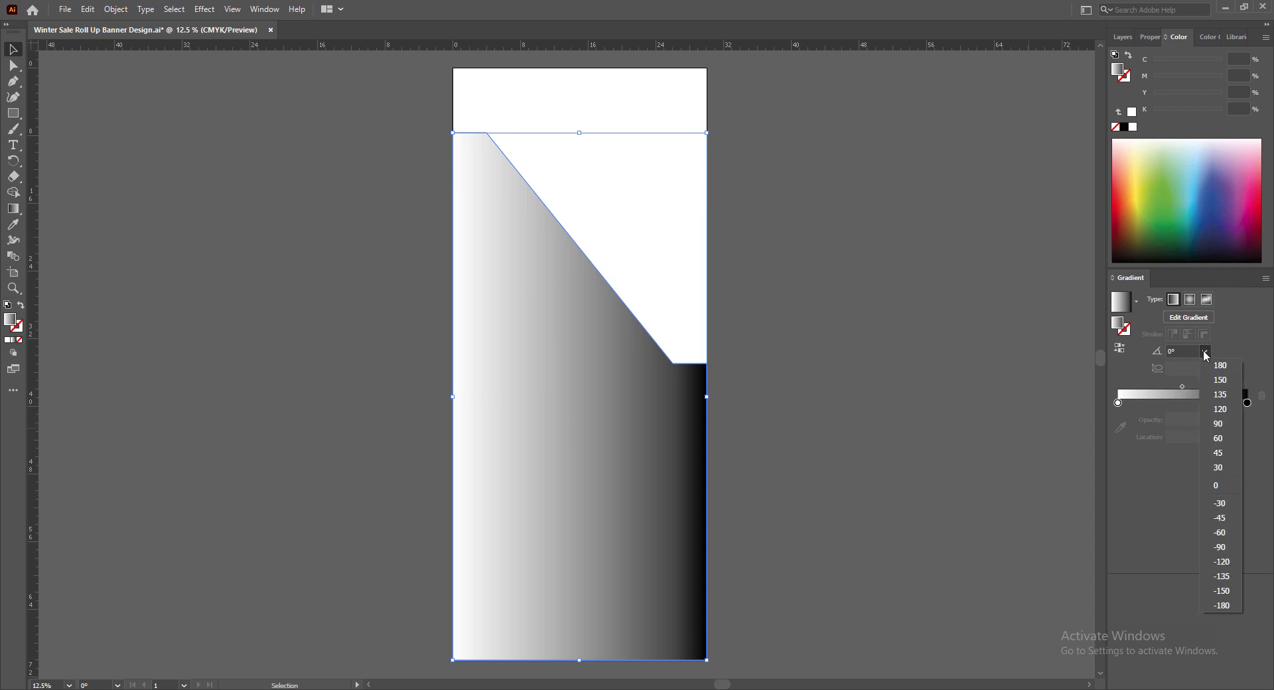
click(1225, 518)
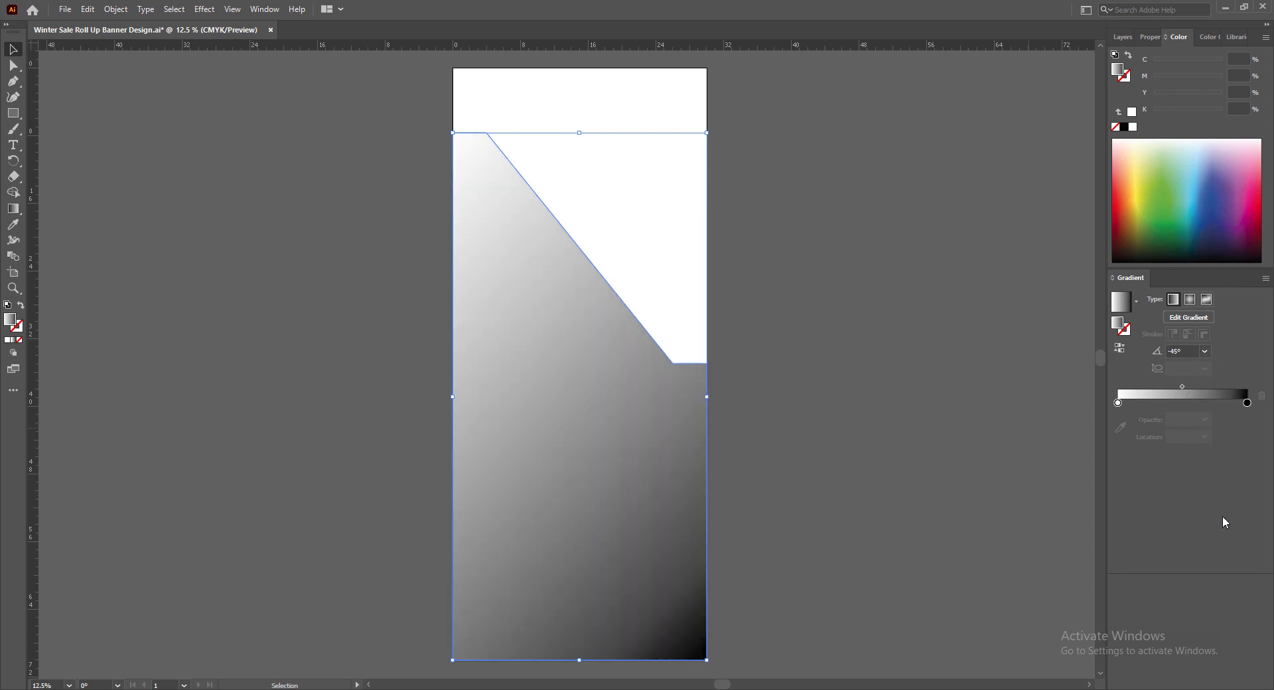
Colour the gradient's start stop with the purple swatch C=75 M=100 Y=0 K=0
double_click(1118, 403)
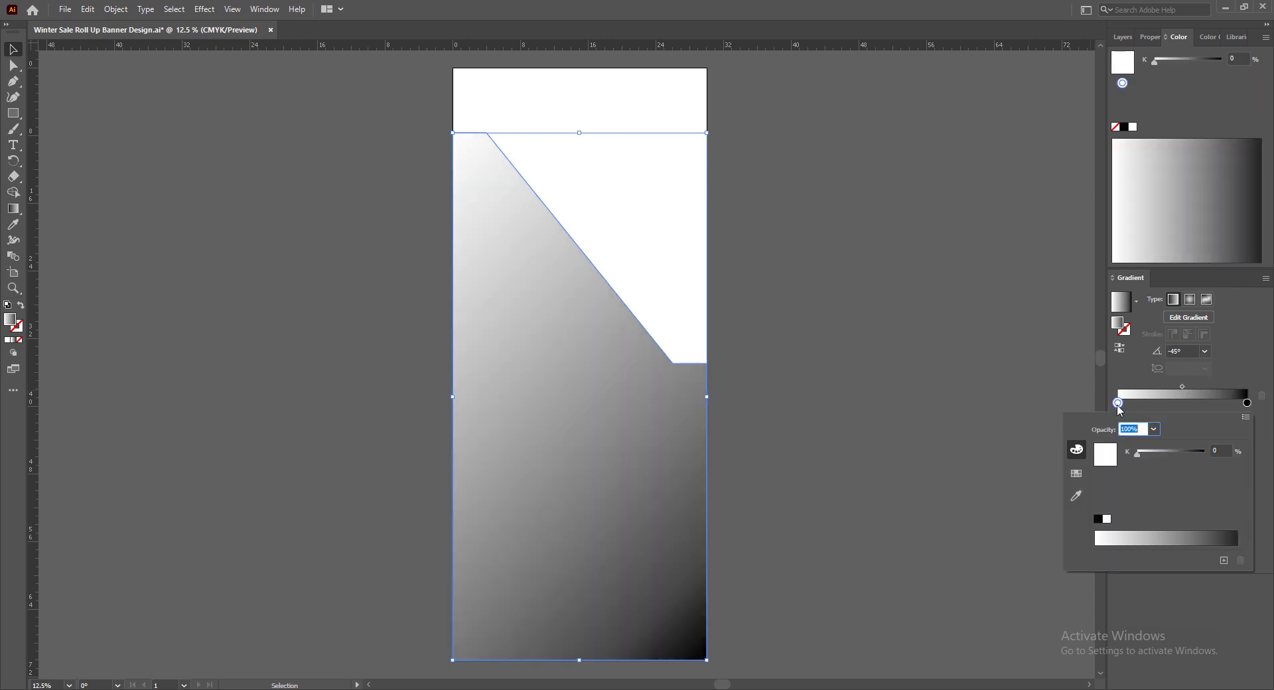
click(1076, 474)
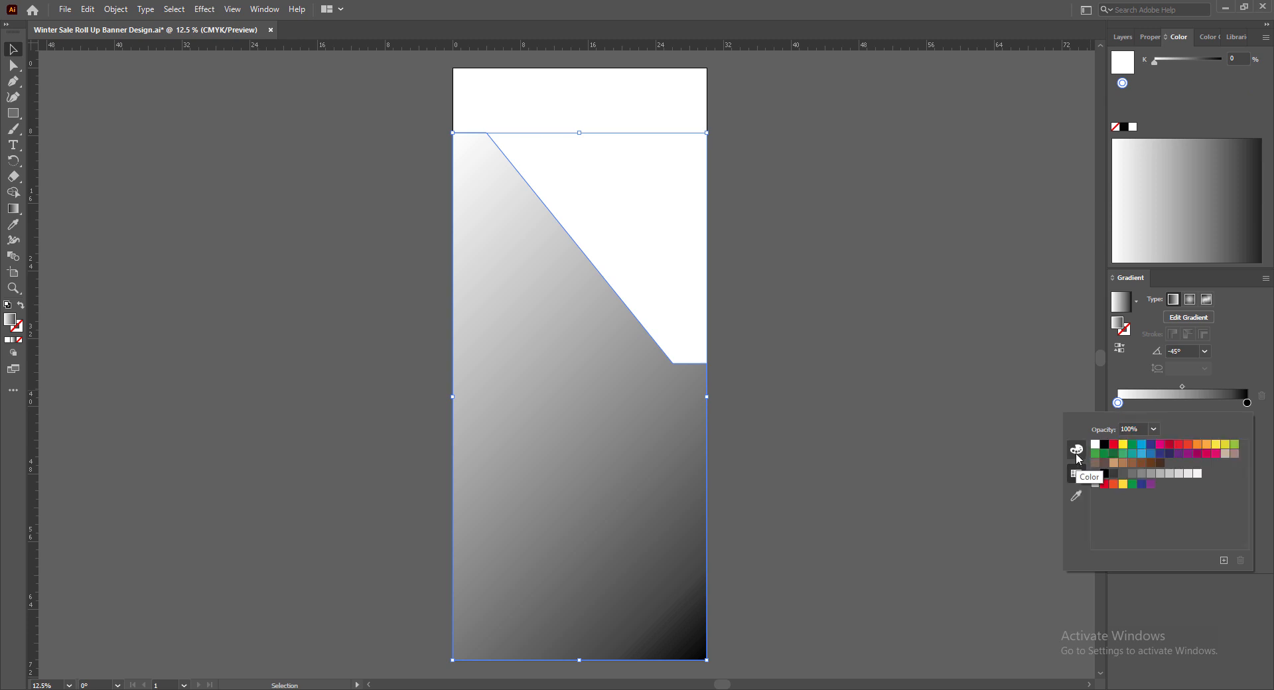
click(1076, 449)
click(1076, 474)
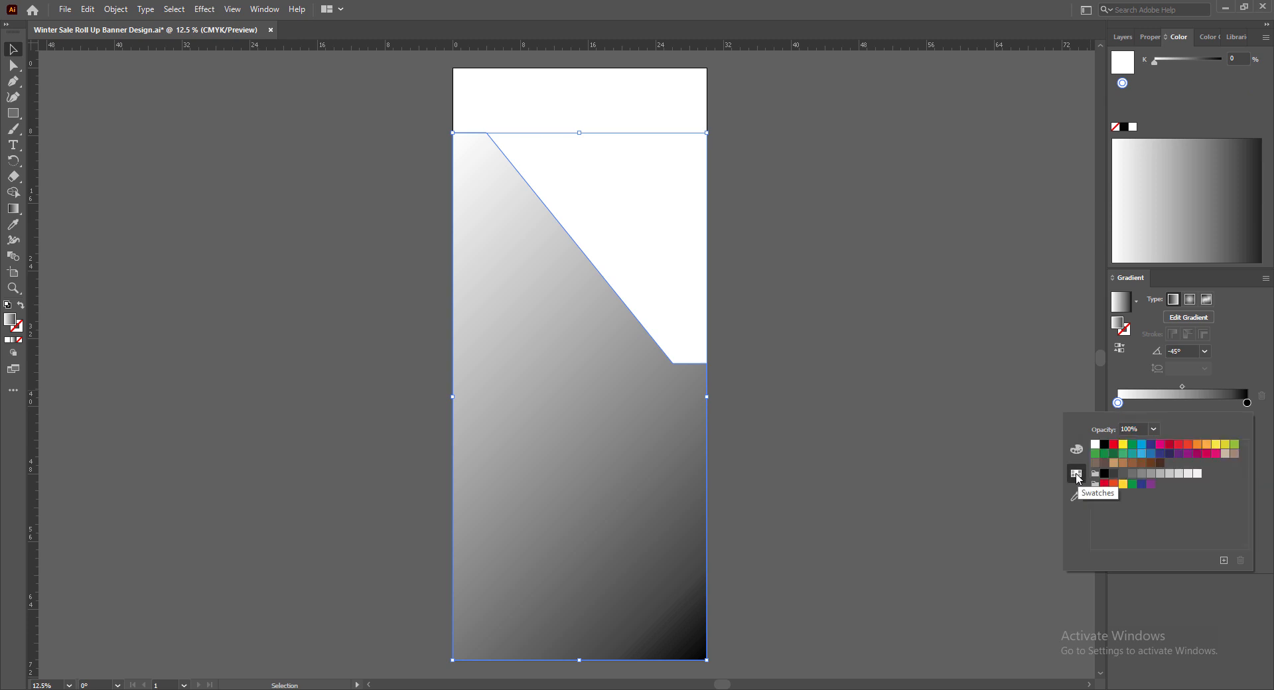
click(1180, 455)
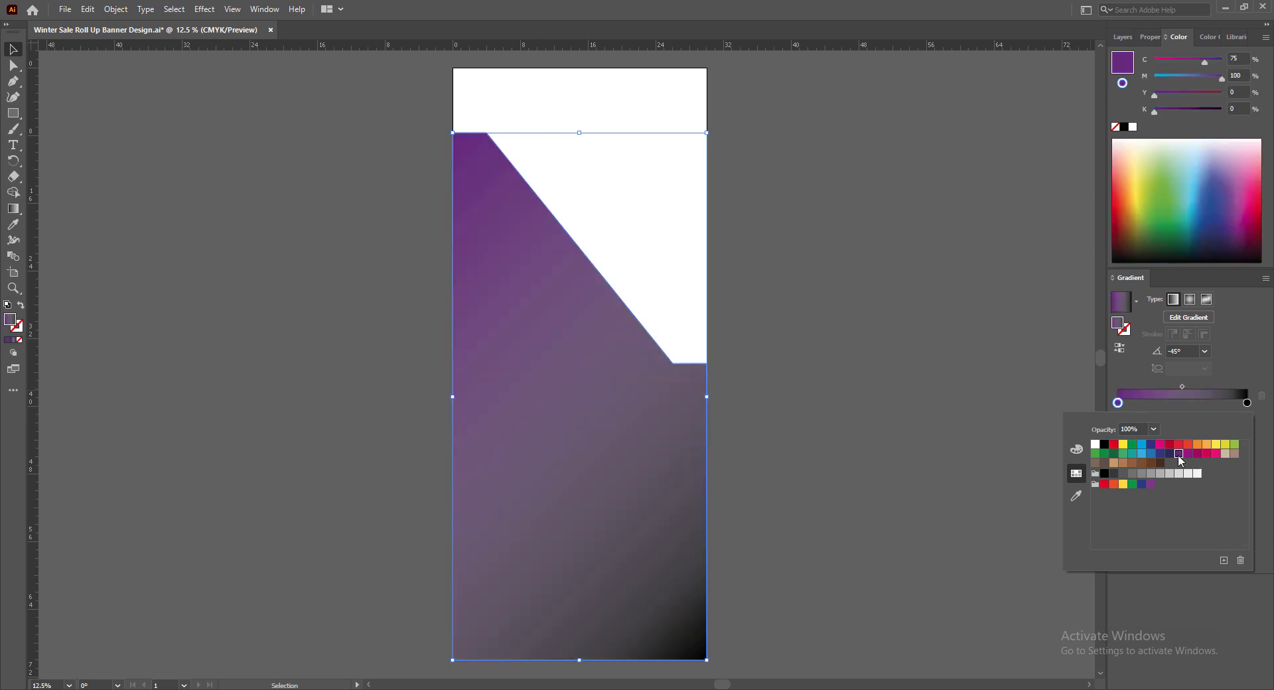
click(1189, 456)
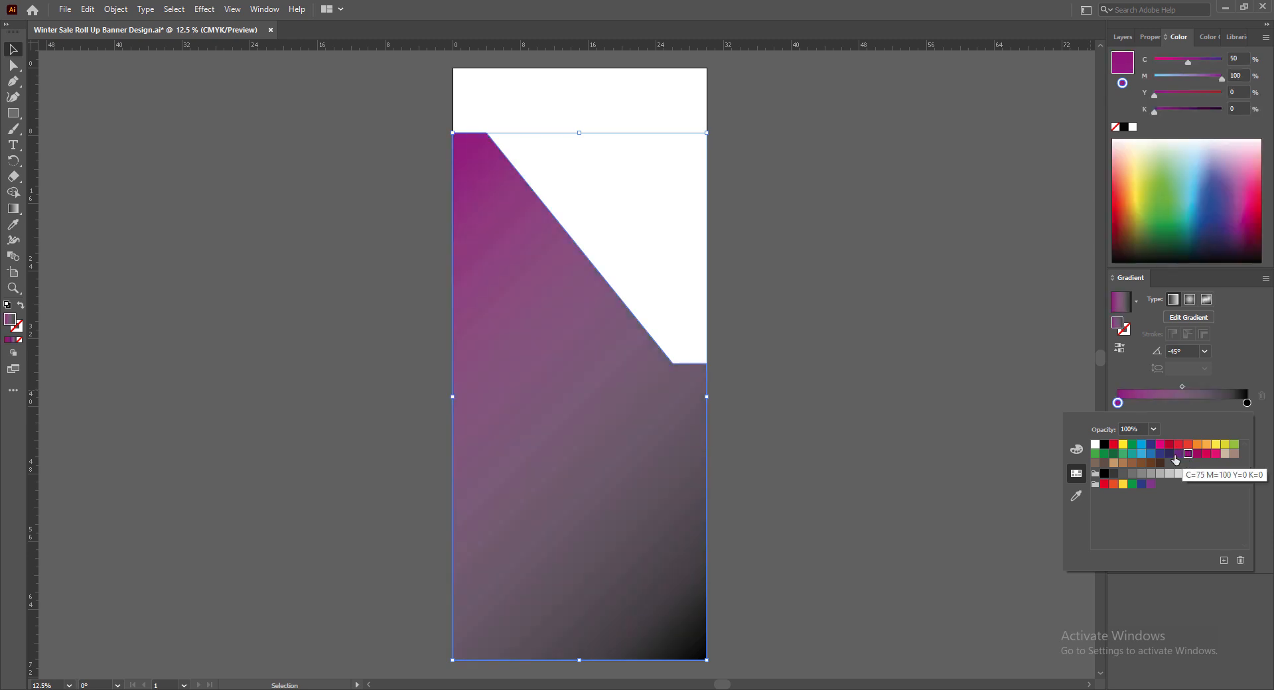
click(1179, 455)
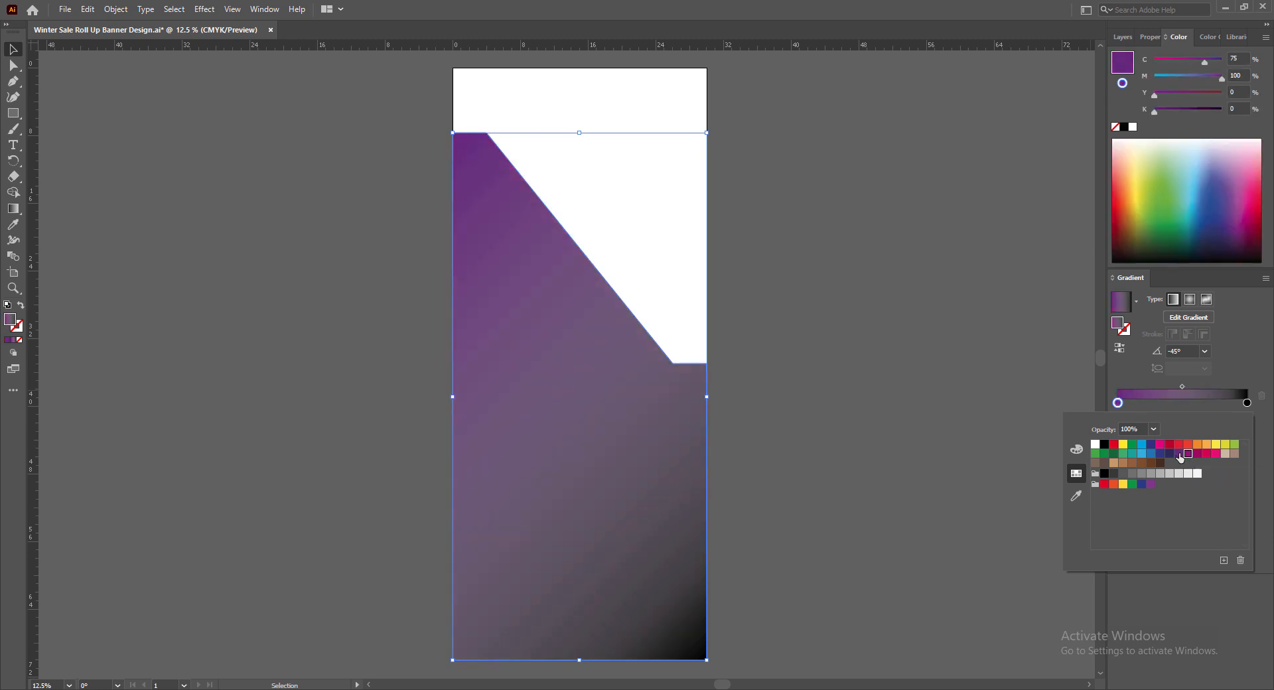
Try several magenta, purple and dark blue swatches on the gradient's end stop
click(1247, 352)
double_click(1247, 403)
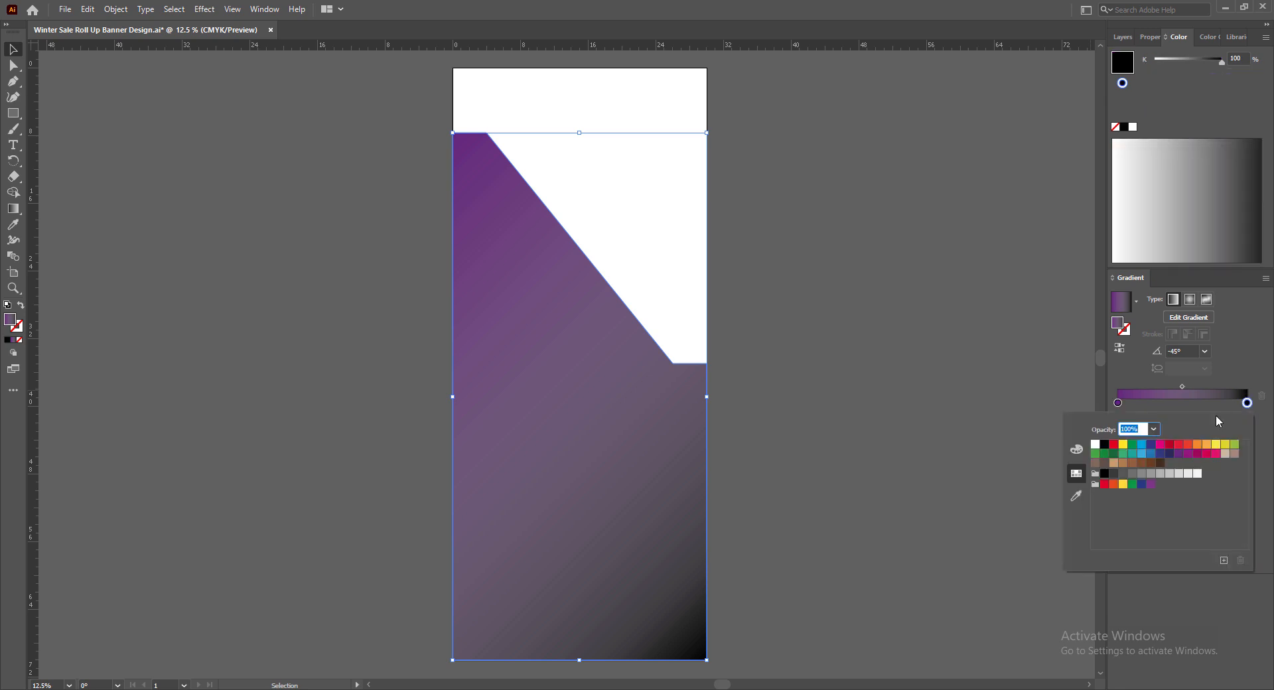
click(1198, 454)
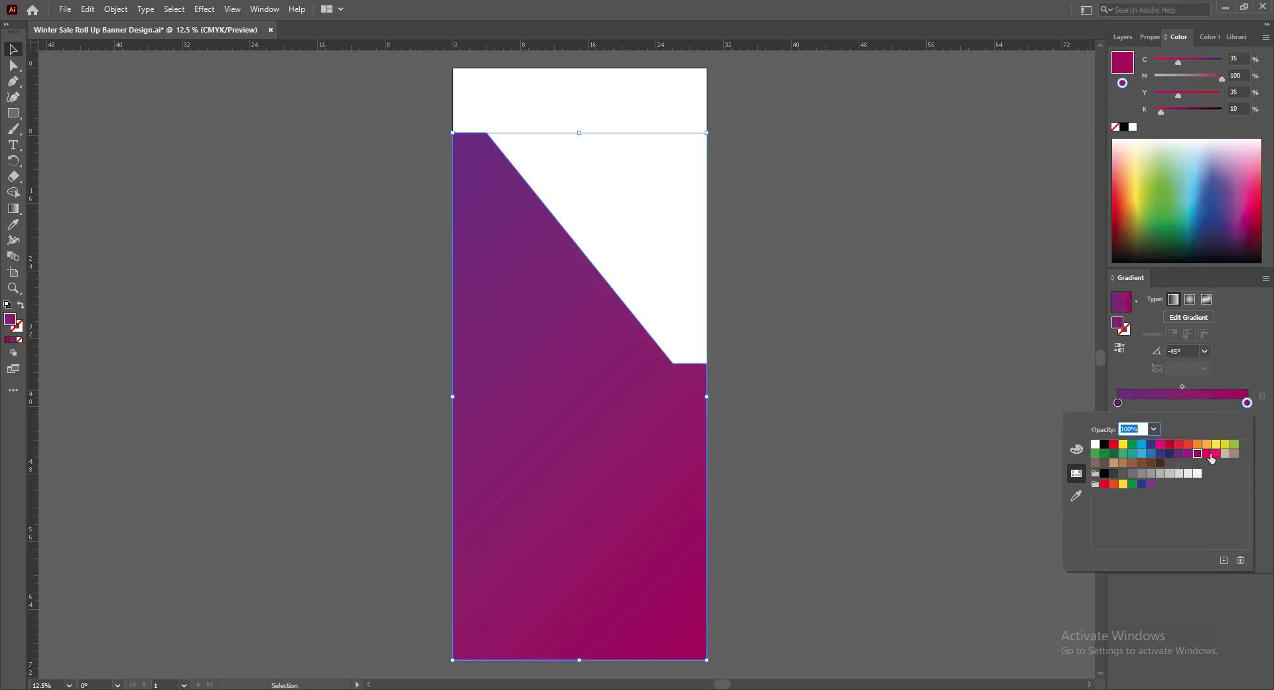
click(1178, 454)
click(1160, 456)
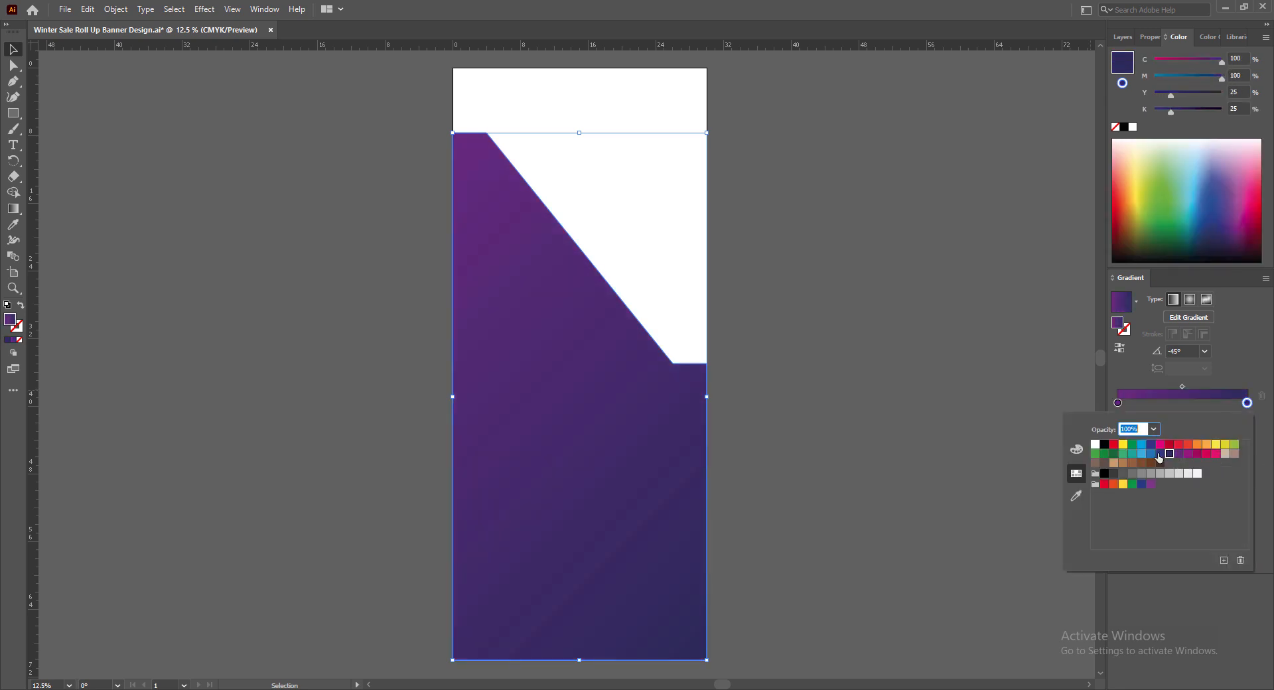
click(1188, 454)
Try mixing a darker end stop colour by adjusting its cyan, magenta, yellow and black values
click(1188, 67)
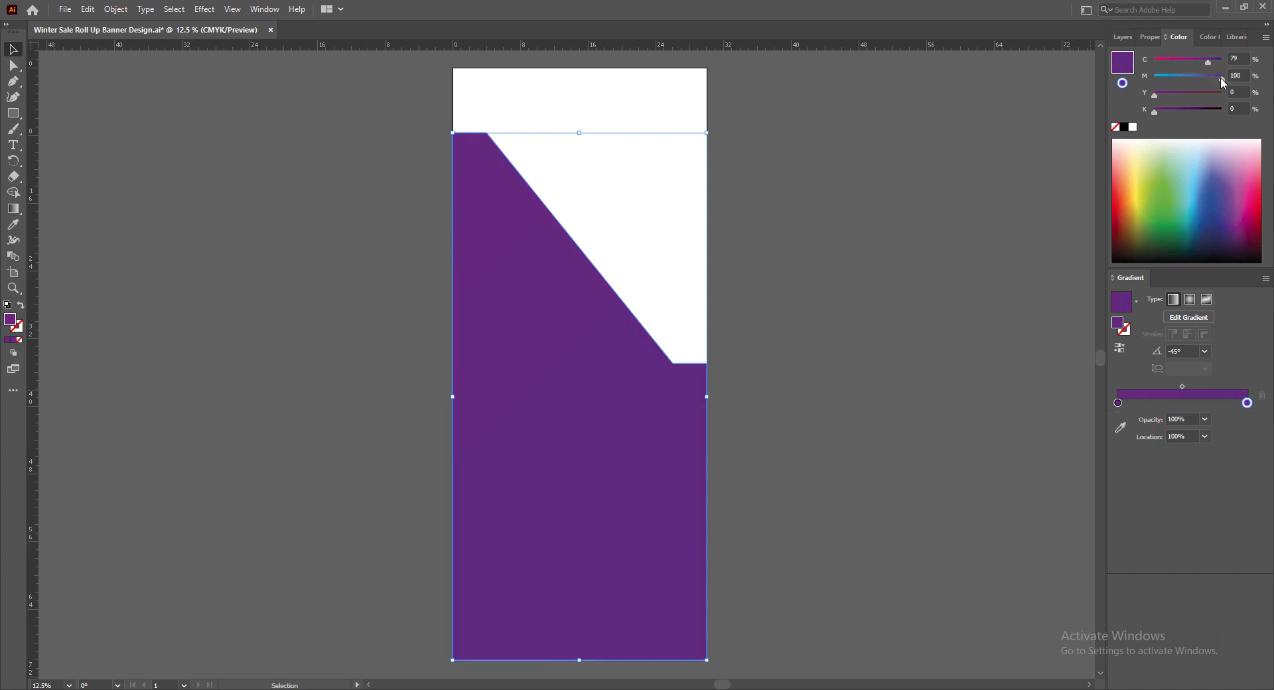
drag(1180, 97, 1195, 98)
drag(1200, 112, 1209, 114)
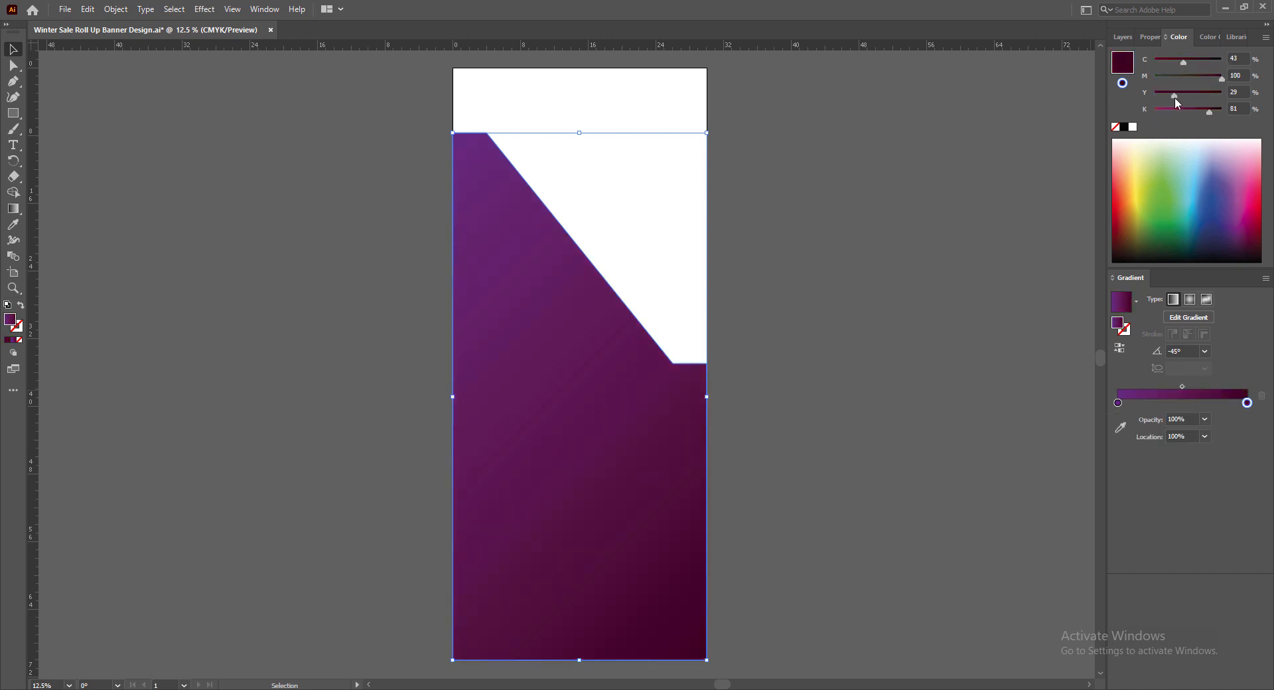
drag(1179, 61, 1178, 61)
drag(1222, 79, 1189, 62)
drag(1210, 112, 1189, 65)
Compare swatches for the gradient's end stop and apply the magenta-purple swatch C=50 M=100 Y=0 K=0
double_click(1247, 404)
click(1170, 455)
click(1188, 456)
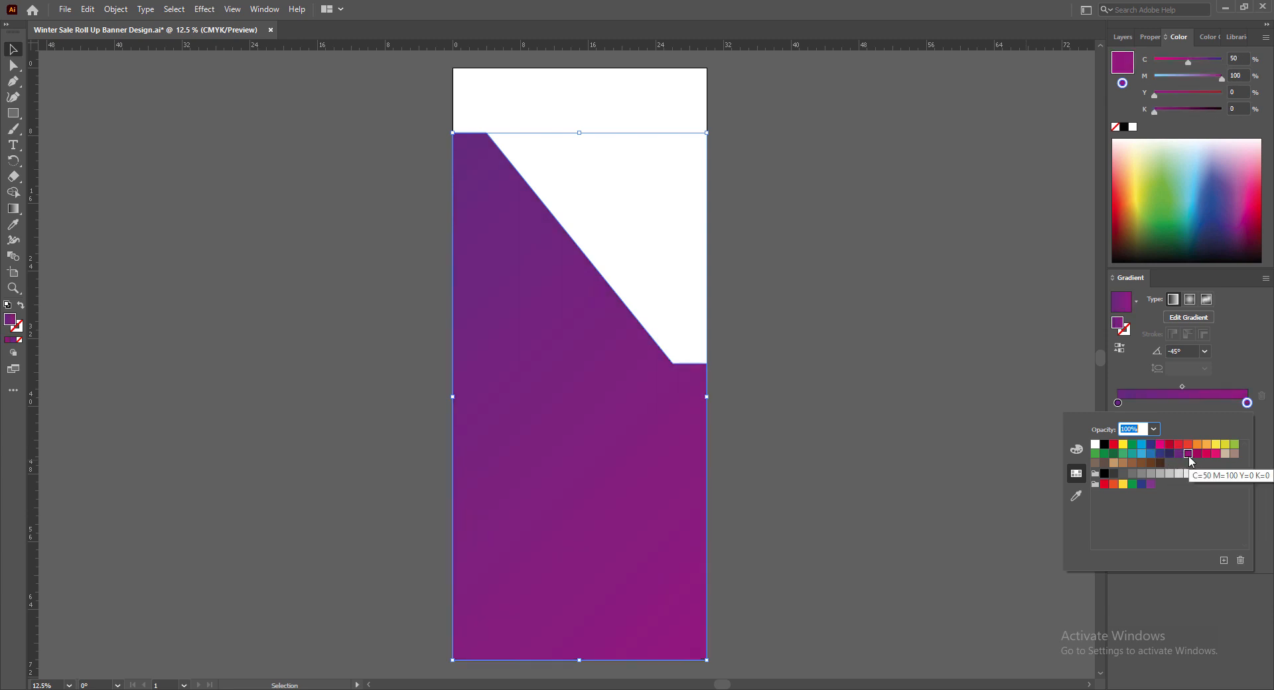
click(1197, 456)
click(1206, 455)
click(1198, 456)
click(1160, 446)
click(1197, 456)
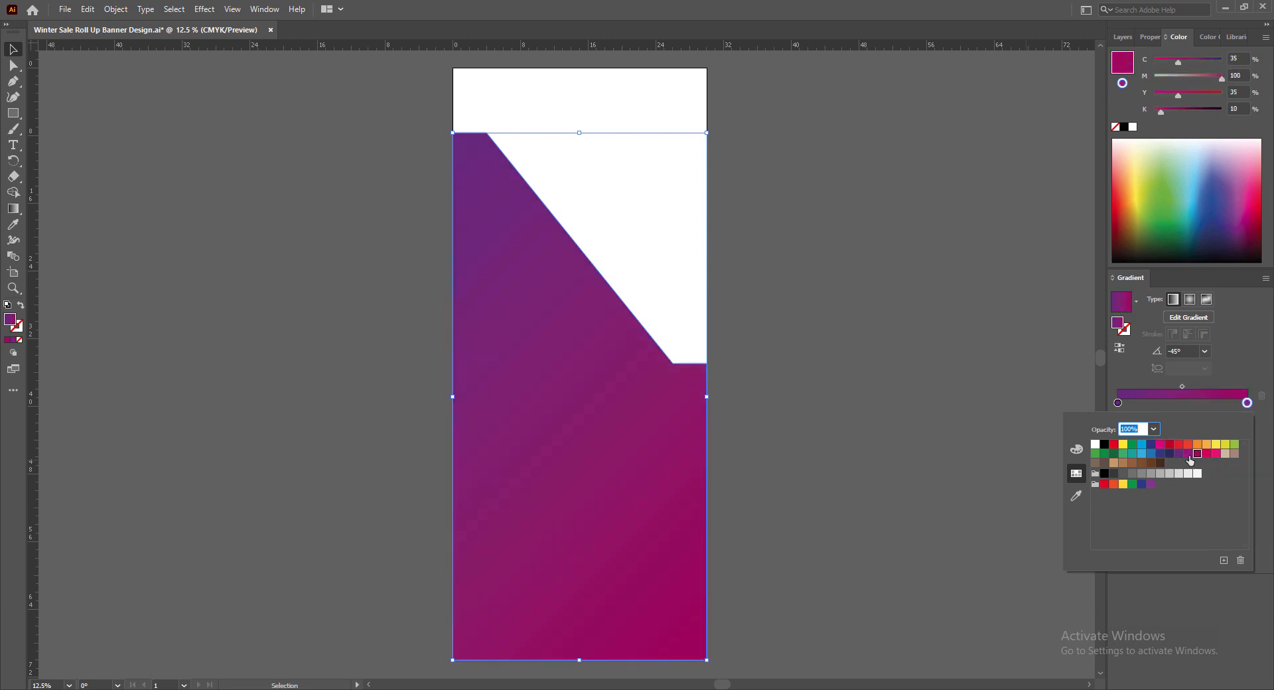
click(1188, 456)
Darken the gradient's end stop by raising black to 81% and yellow to 75%
click(1189, 65)
drag(1156, 112, 1210, 113)
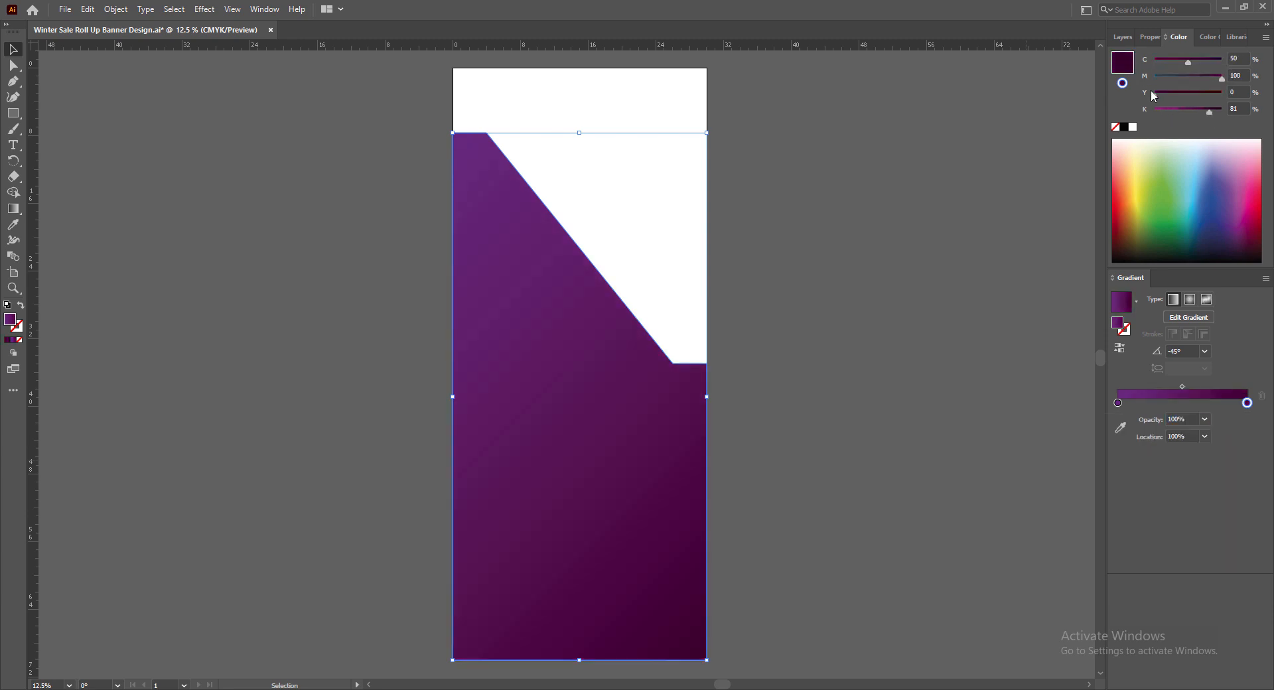
click(1205, 94)
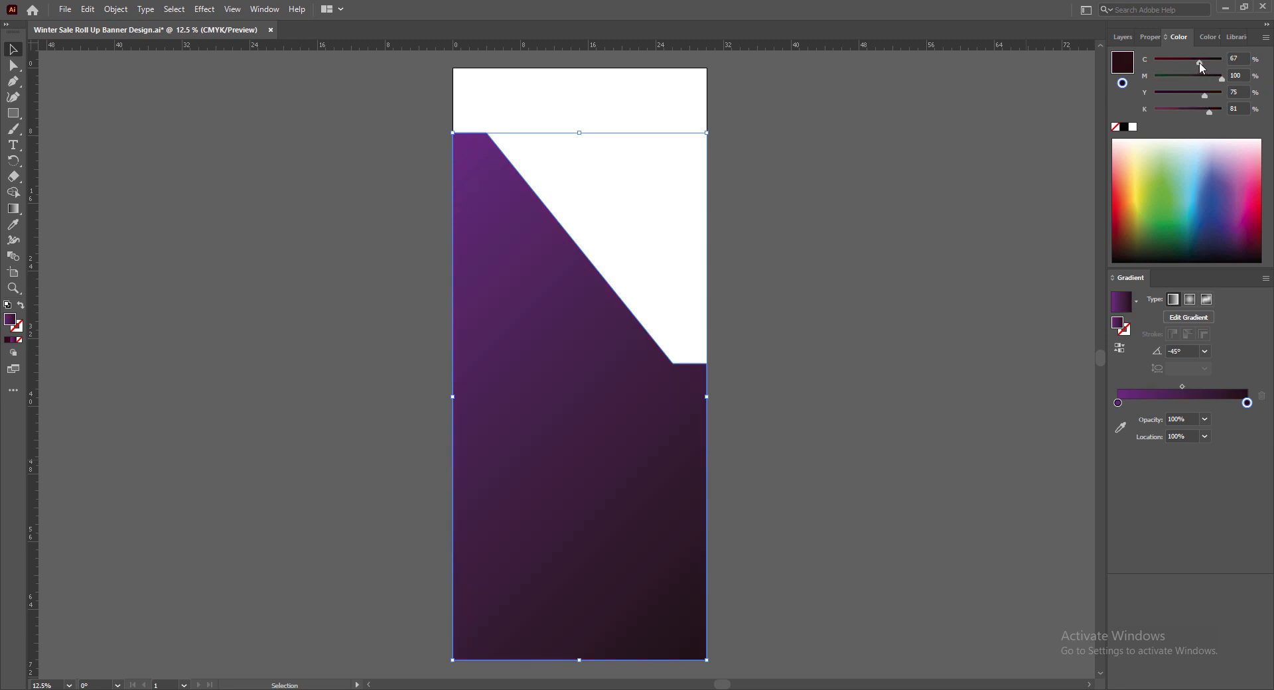
Move the gradient midpoint slightly toward the dark end and set the end stop's black to 90%
click(1119, 403)
drag(1118, 403, 1190, 386)
key(ctrl+z)
click(1247, 402)
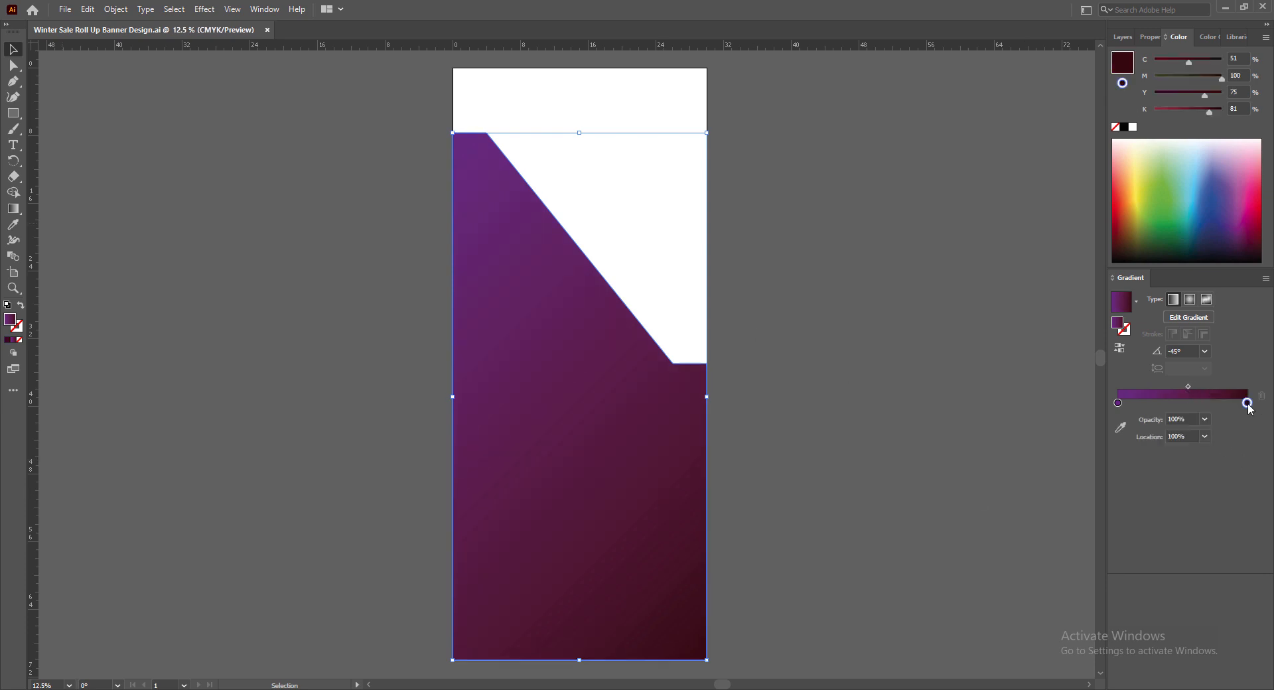
click(776, 357)
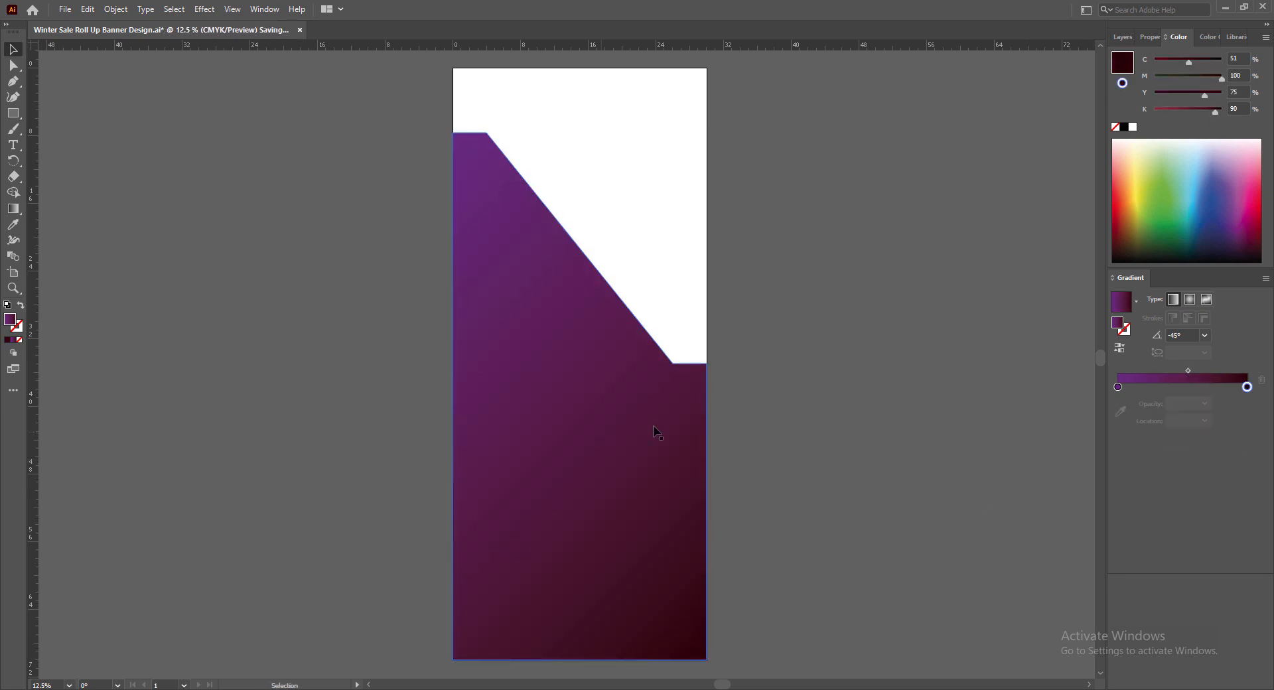
Lower the top edge of the gradient shape slightly, keeping its base on the artboard's bottom edge
click(544, 297)
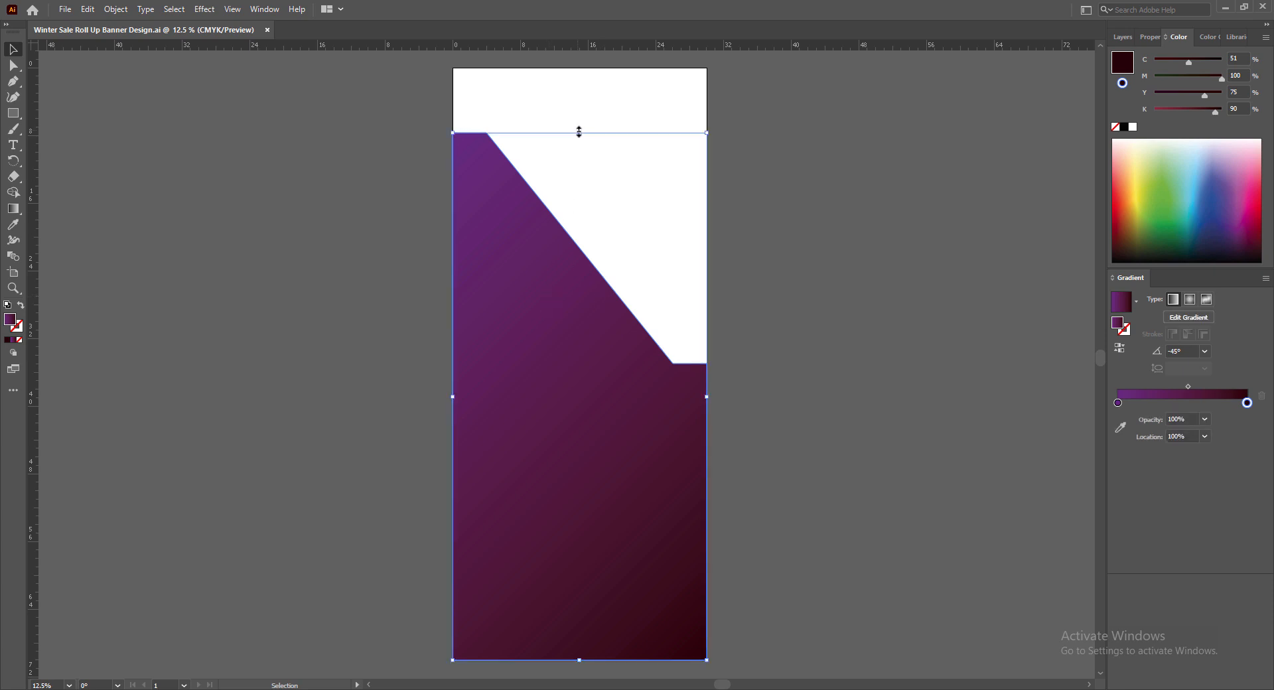
drag(579, 133, 577, 141)
click(784, 236)
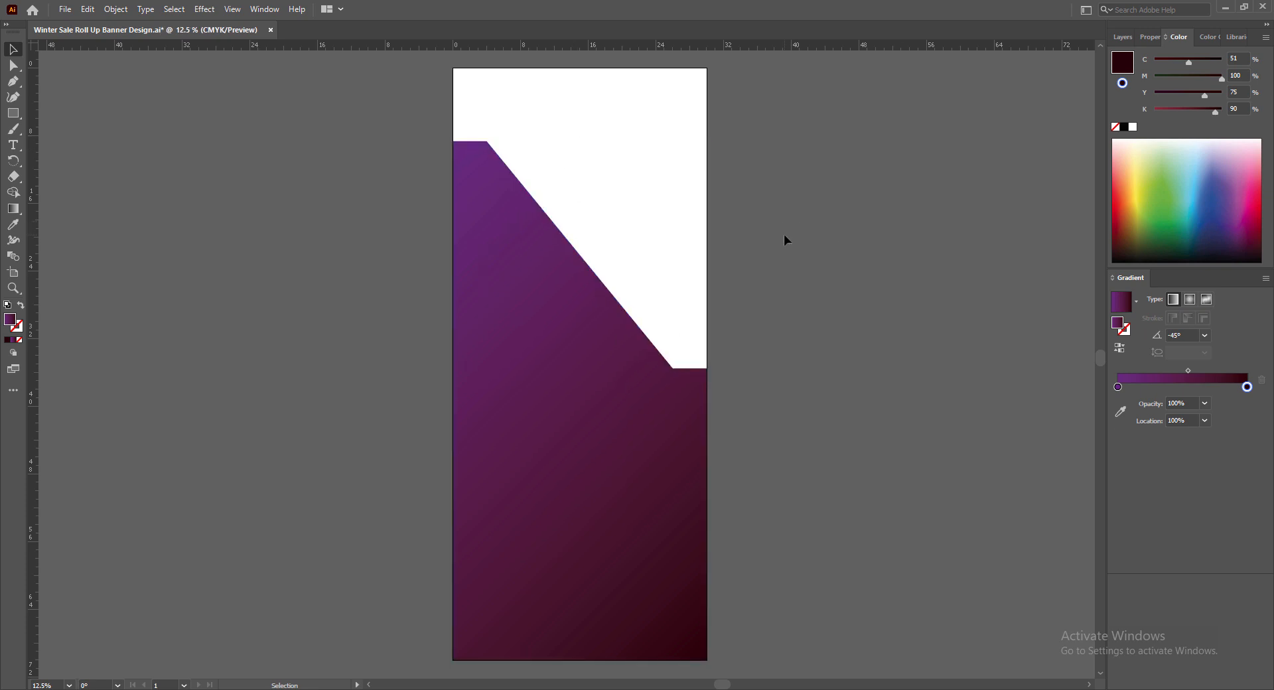
Set the document zoom to 13% to view the whole banner
click(41, 685)
text(14)
key(Return)
click(41, 685)
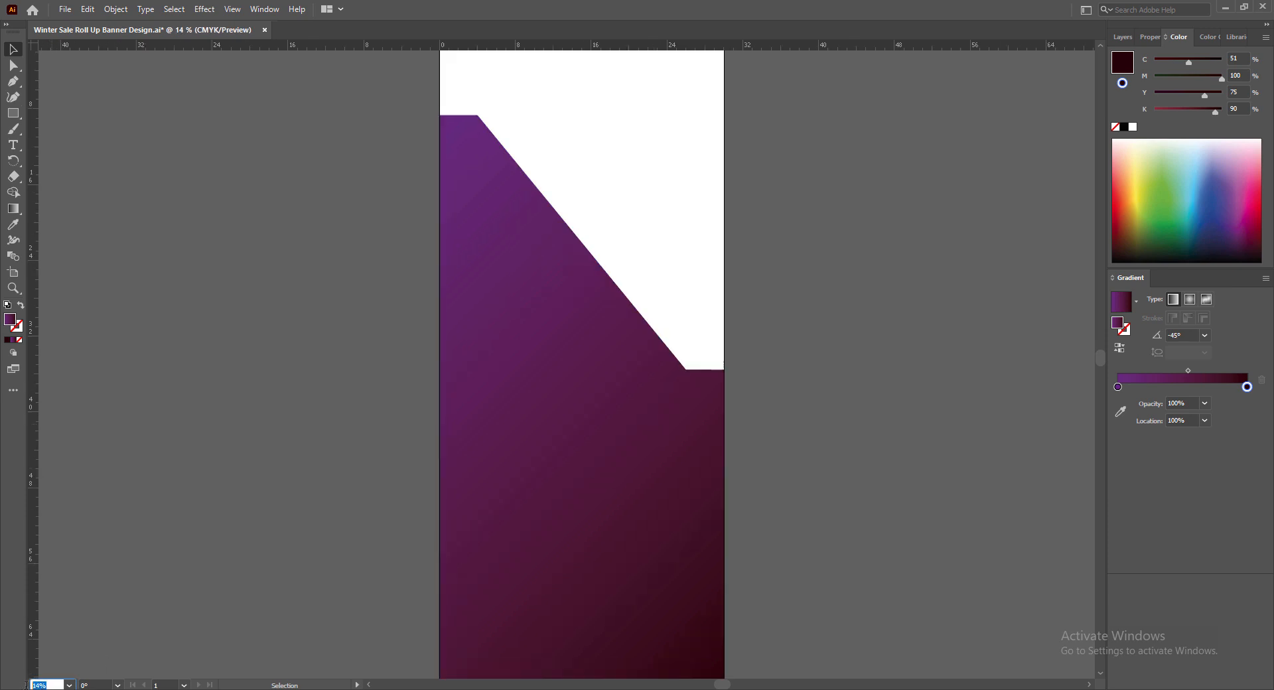
text(13)
key(Return)
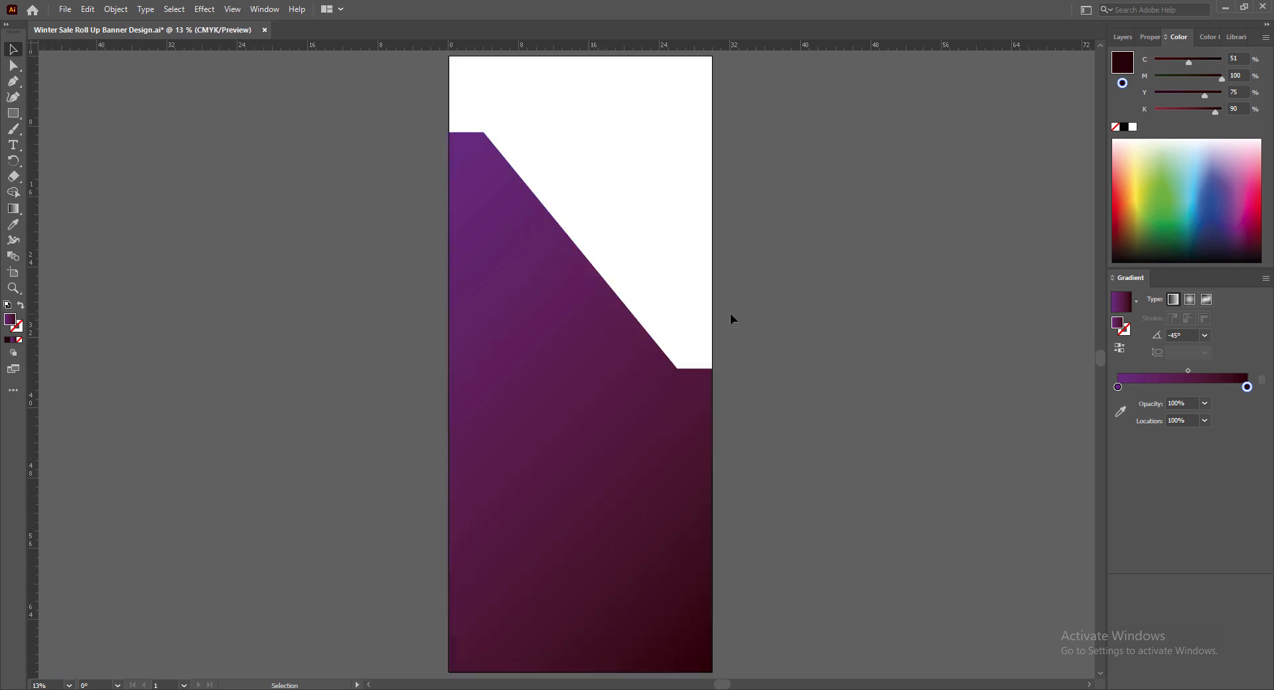
Duplicate the purple shape slightly up and to the right and fill the copy with the Orange, Yellow gradient preset
click(604, 359)
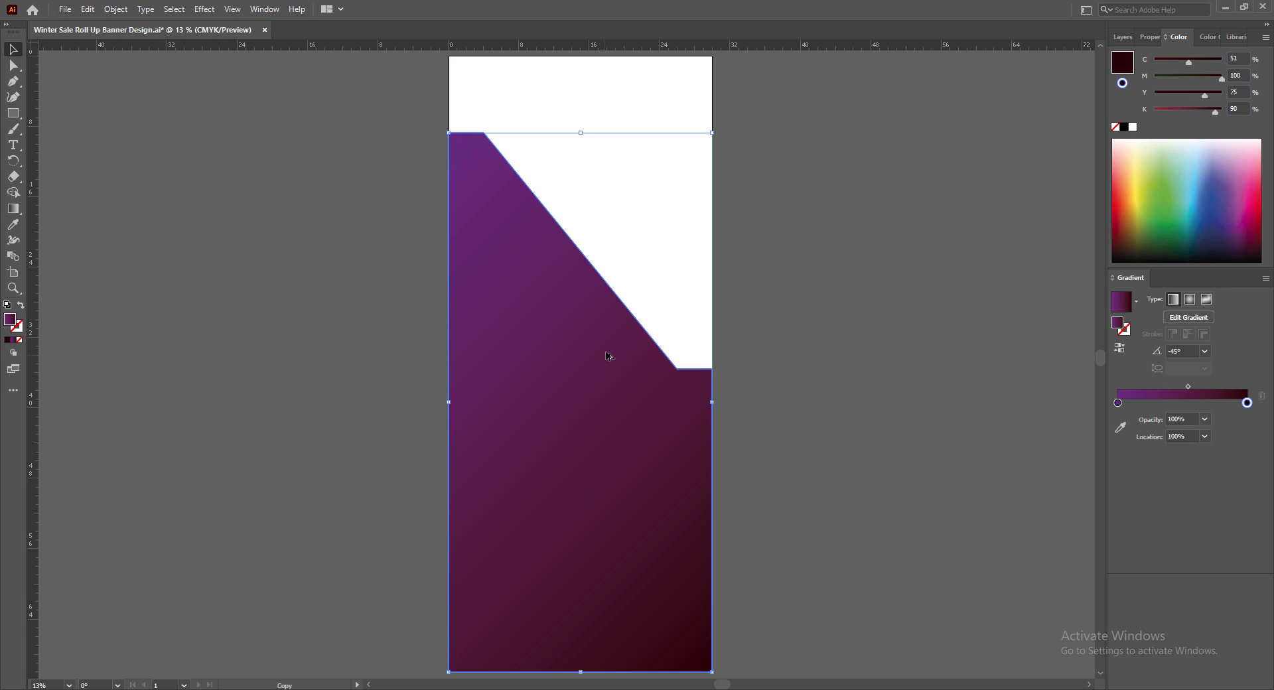
drag(603, 360, 611, 341)
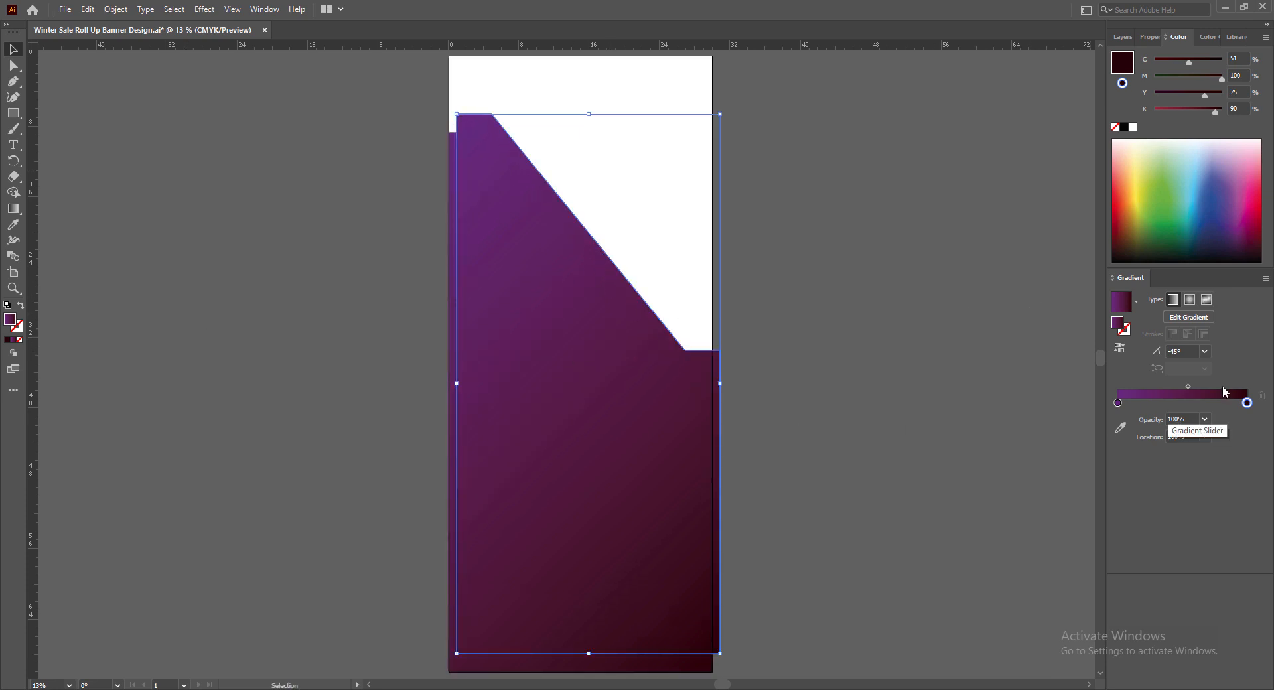
click(1136, 302)
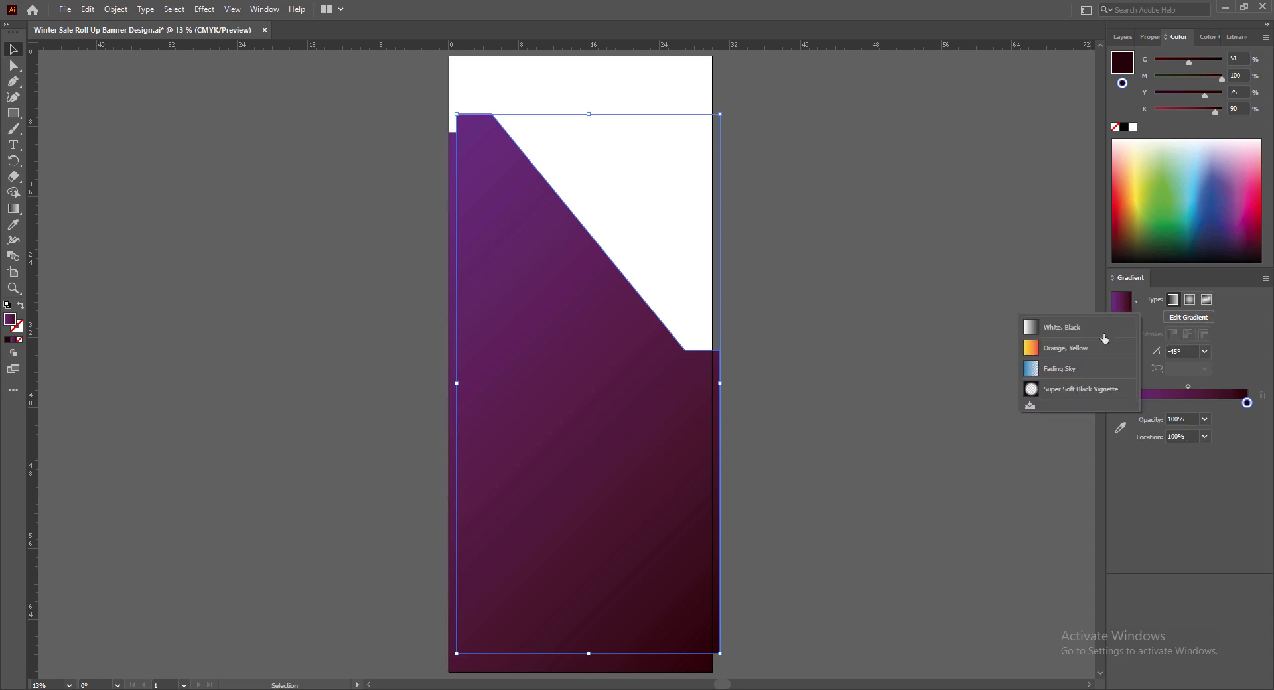
click(1068, 347)
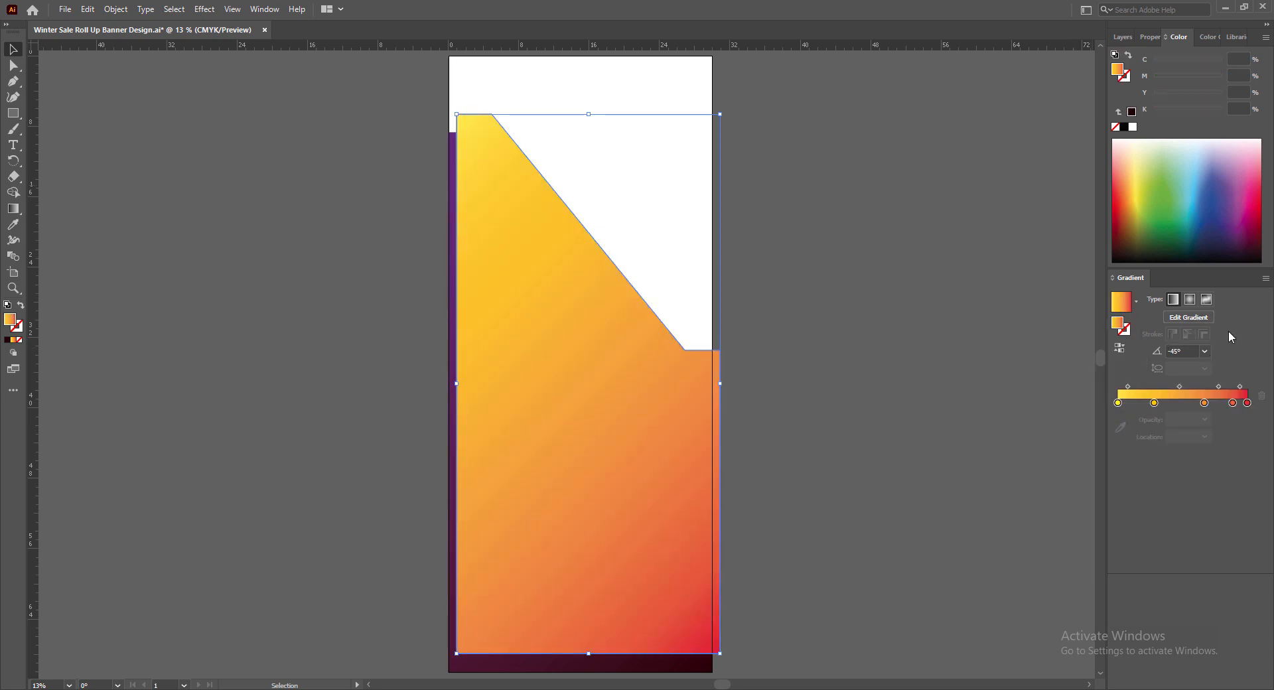
Try the Fading Sky gradient preset at a 45° angle on the copy and restore the Orange, Yellow preset
click(1205, 352)
click(1241, 553)
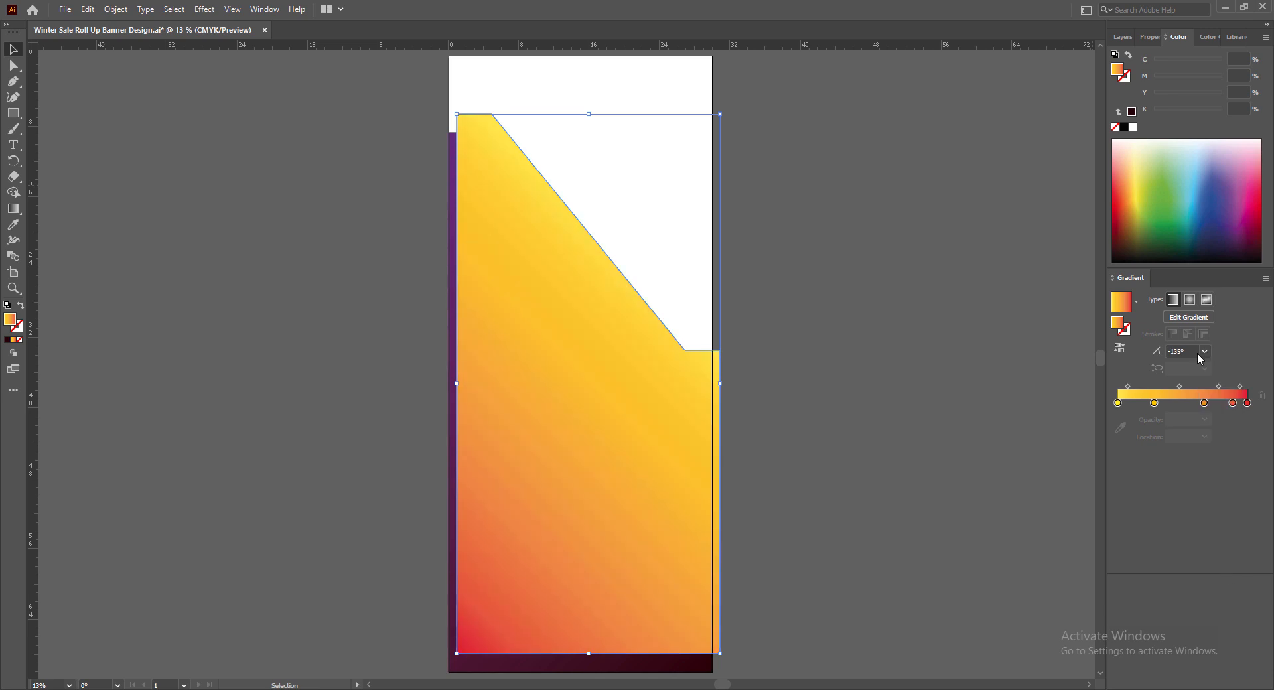
click(1205, 351)
click(1136, 302)
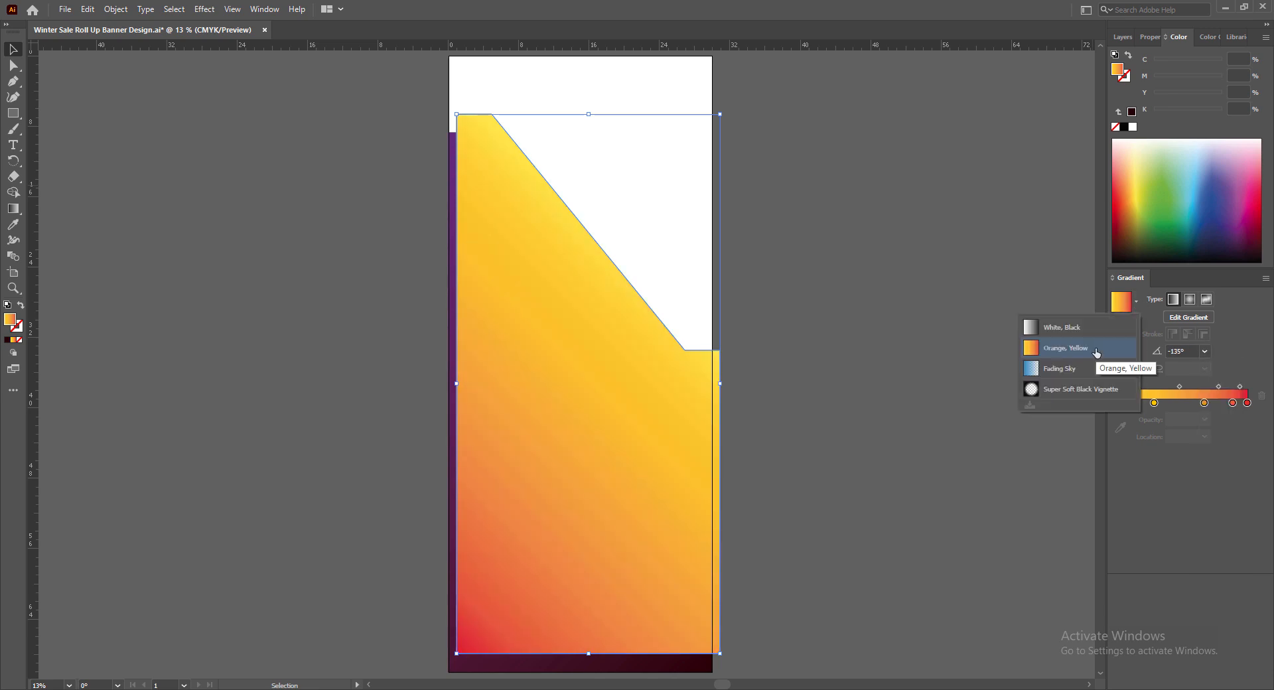
click(1082, 369)
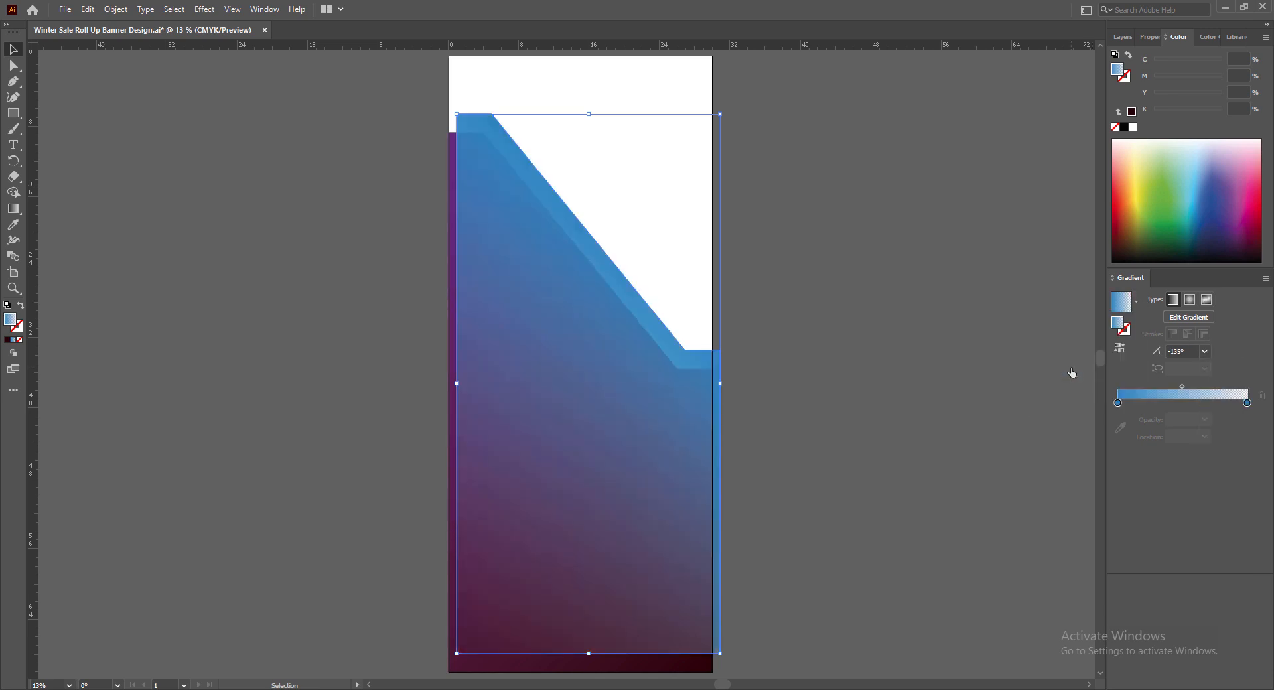
click(1204, 351)
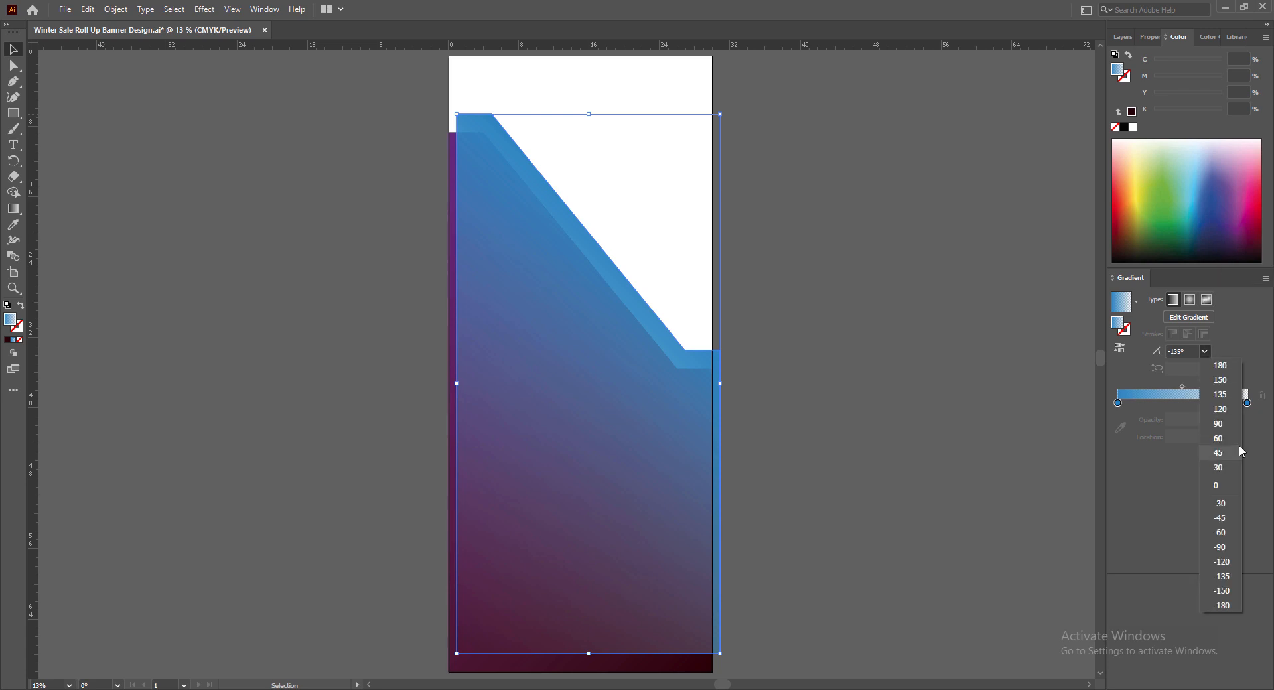
click(1219, 452)
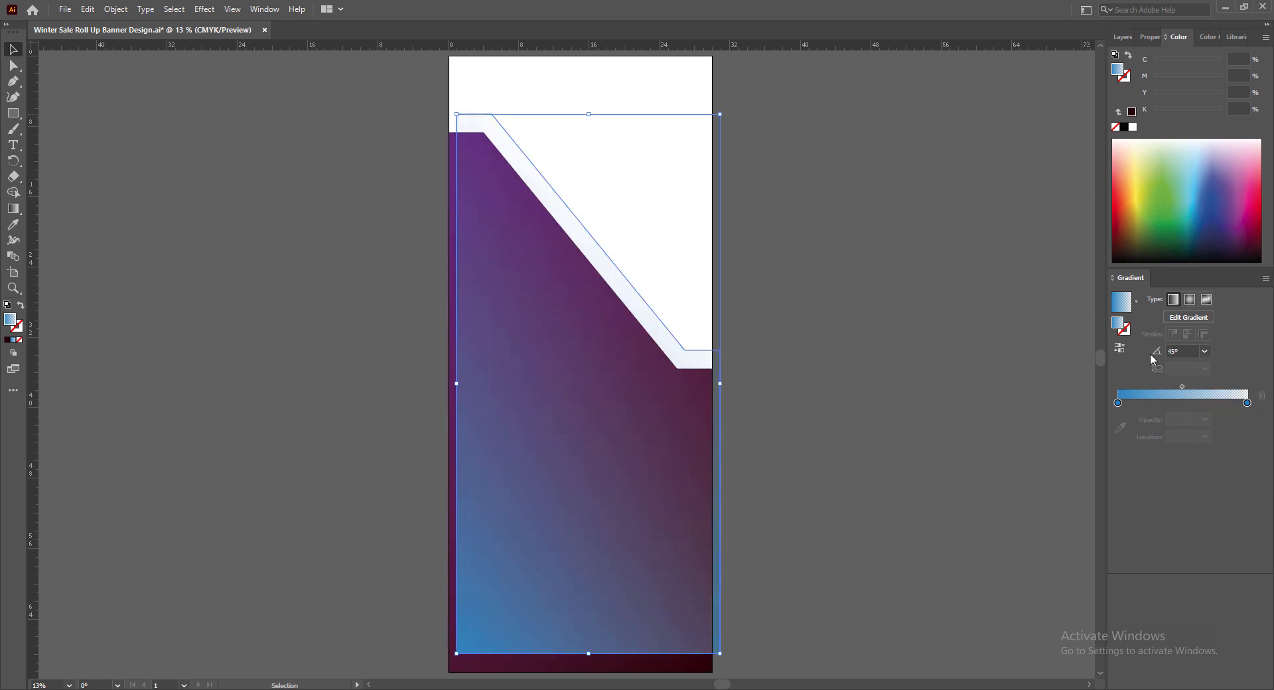
click(1136, 301)
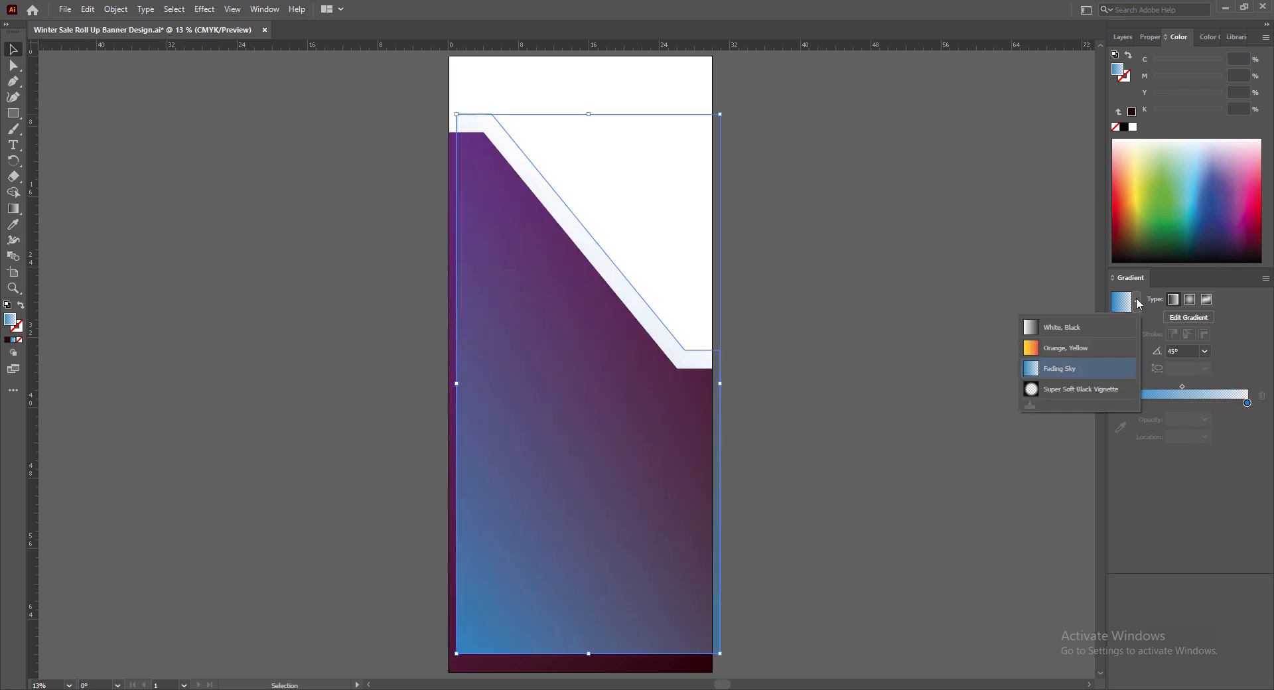
click(1071, 350)
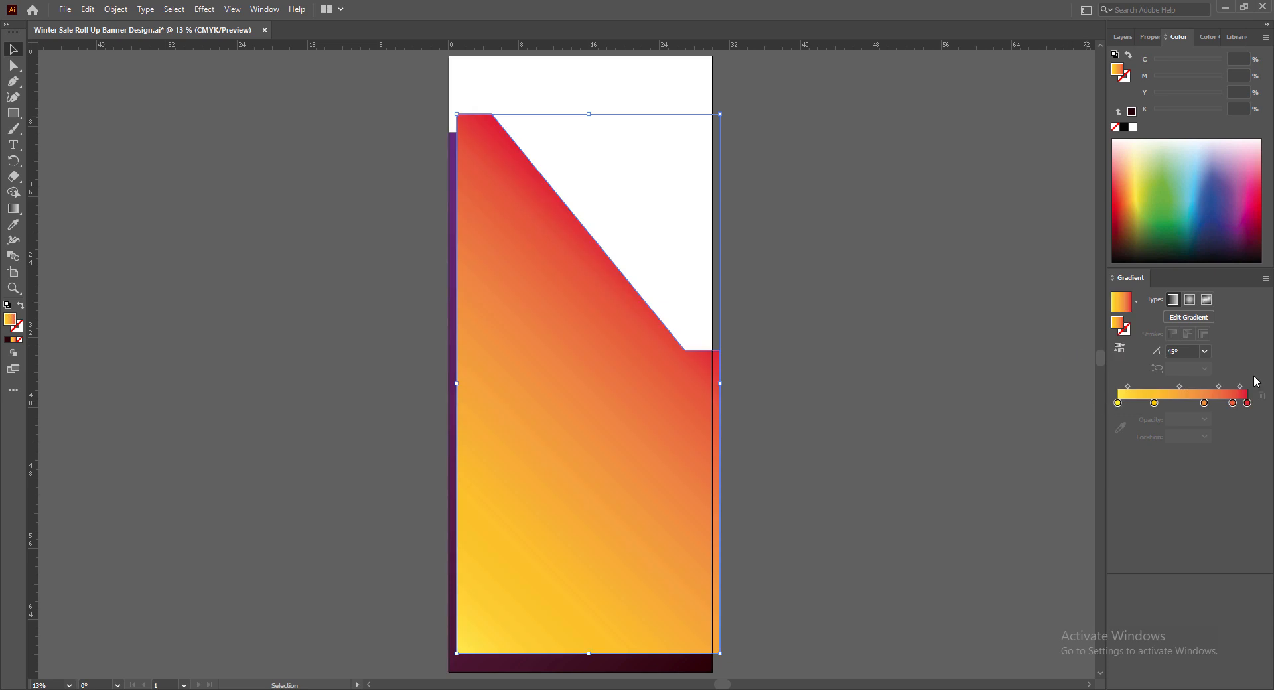
Move the gradient's second yellow stop to its start and the middle orange stop to about 32%
click(1118, 404)
drag(1154, 404, 1116, 404)
click(1204, 404)
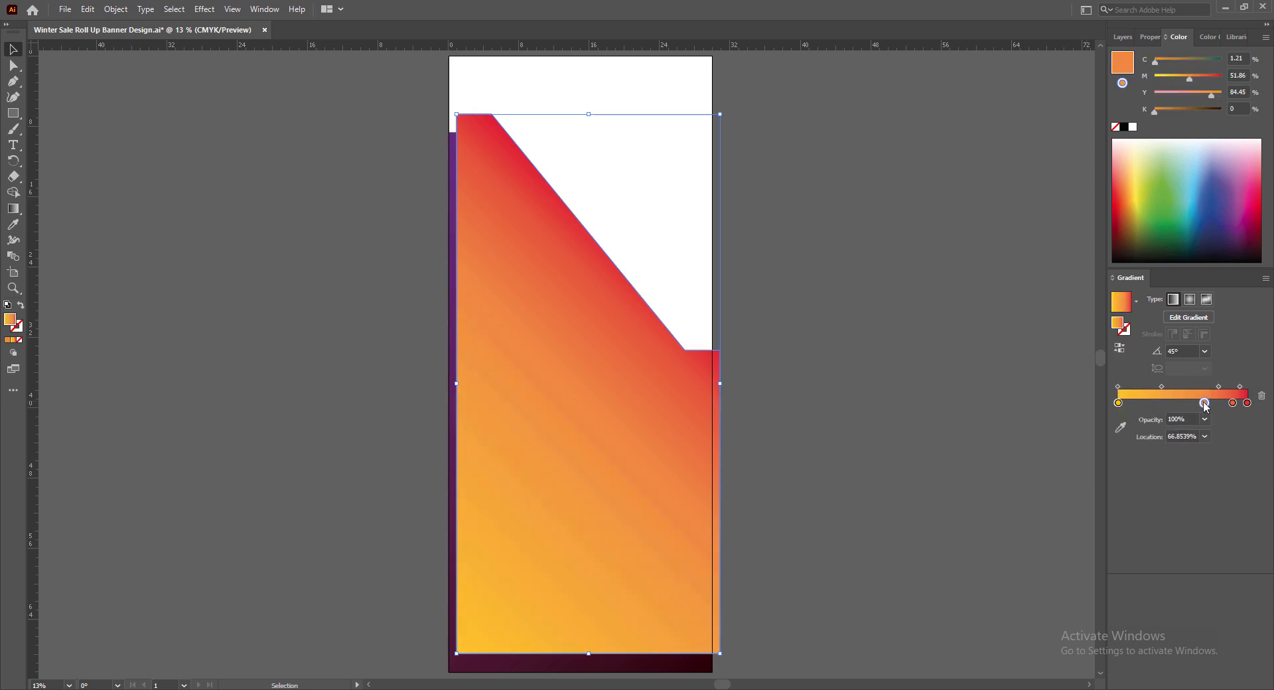
drag(1204, 403, 1160, 403)
Set the orange shape's gradient angle to -150°
click(1205, 352)
click(1218, 387)
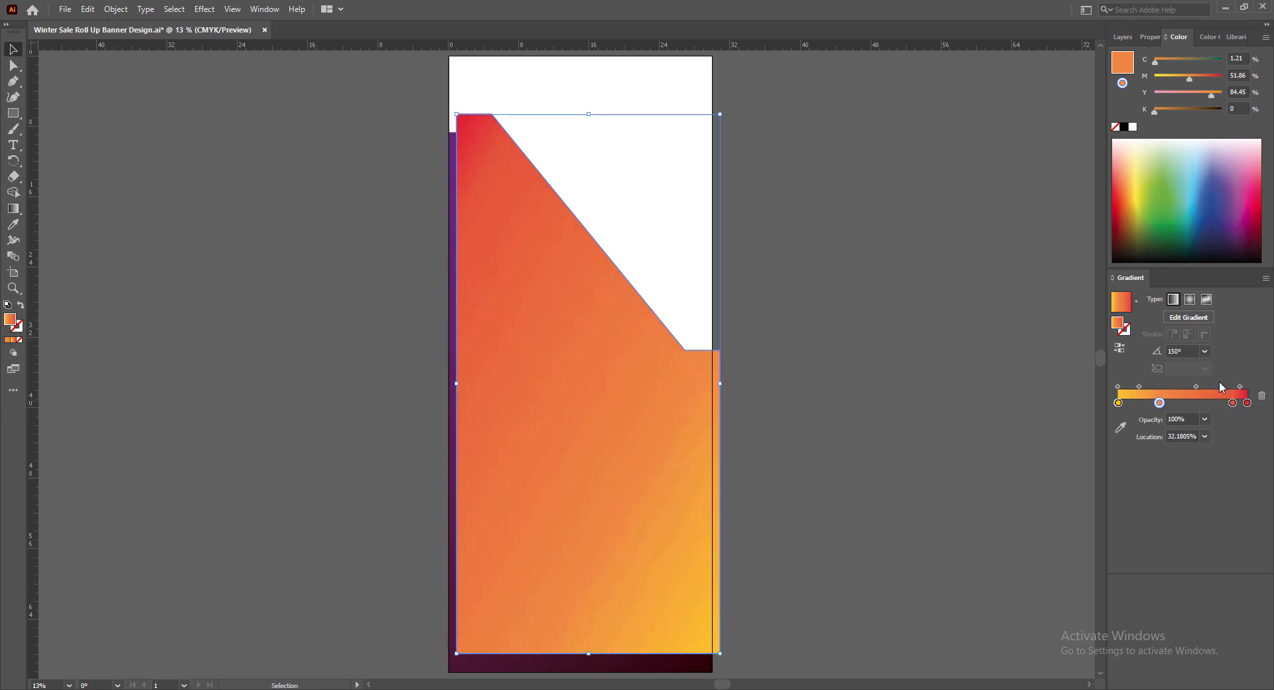
click(1204, 352)
click(1223, 577)
click(1204, 352)
click(1222, 592)
Send the orange shape to the back, behind the purple shape
right_click(557, 232)
mouse_move(611, 474)
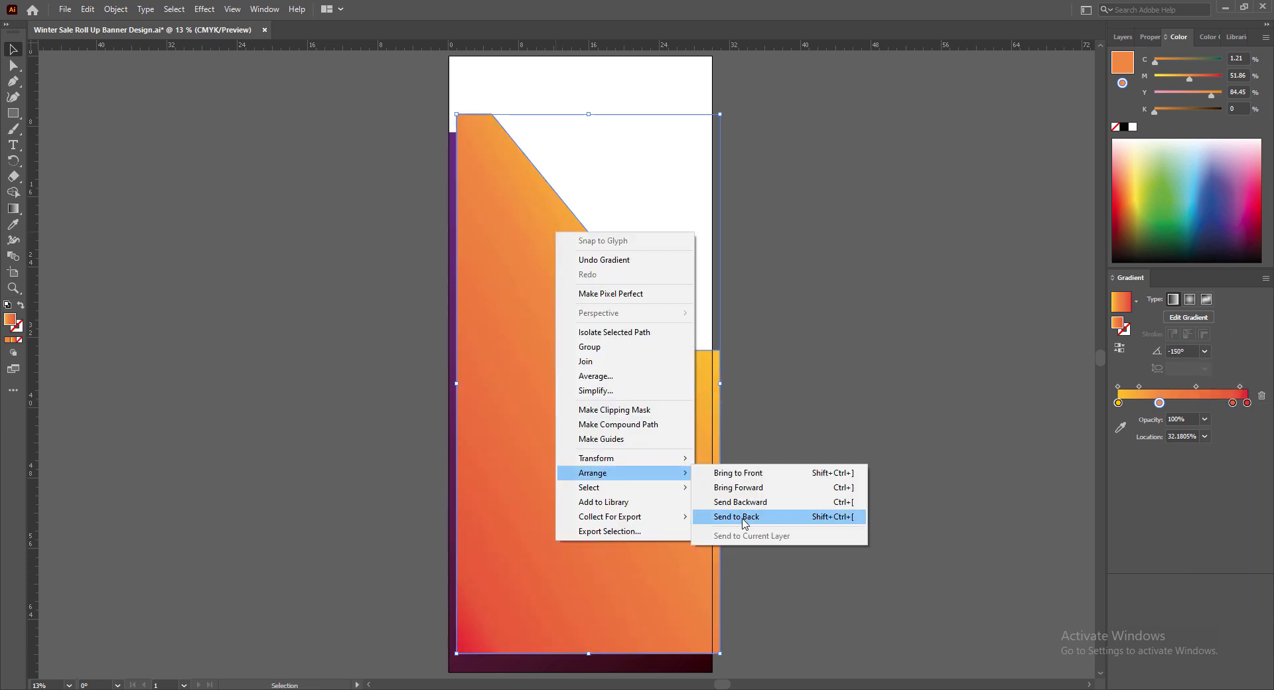
click(745, 517)
Shift the orange shape left and fit its sides to the artboard edges, and save the file
key(Left)
key(Left)
key(Left)
key(Left)
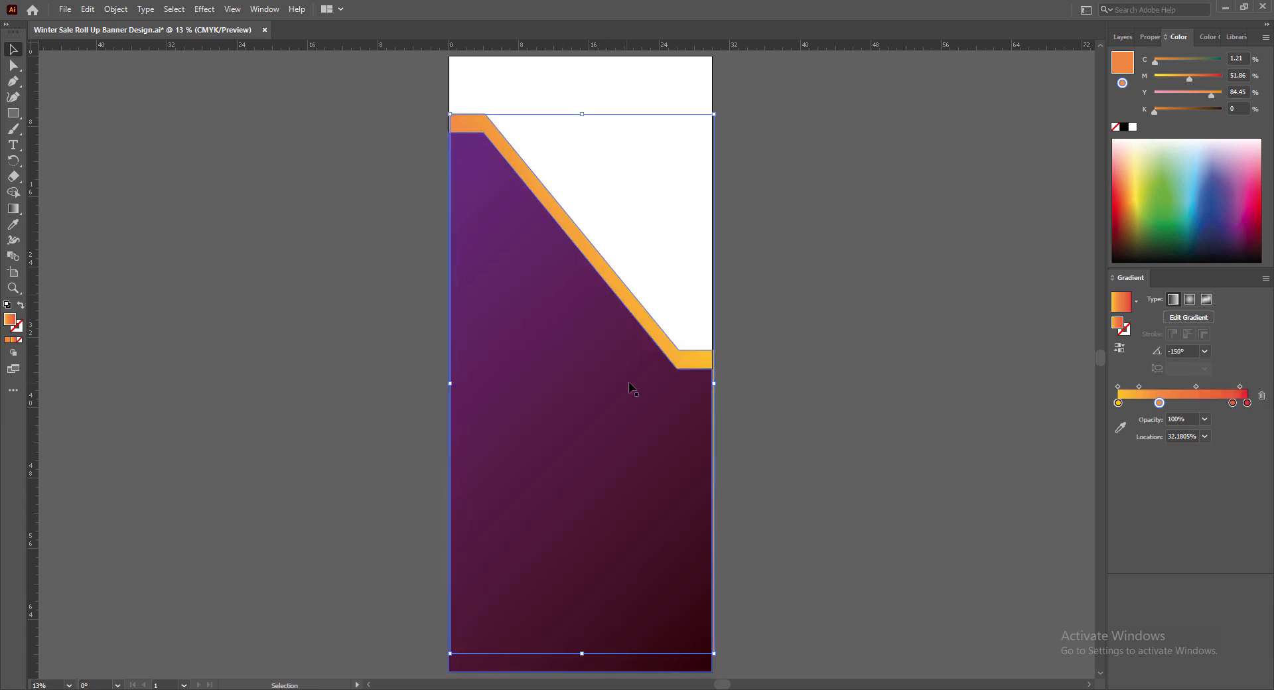
drag(714, 384, 712, 383)
drag(450, 384, 449, 384)
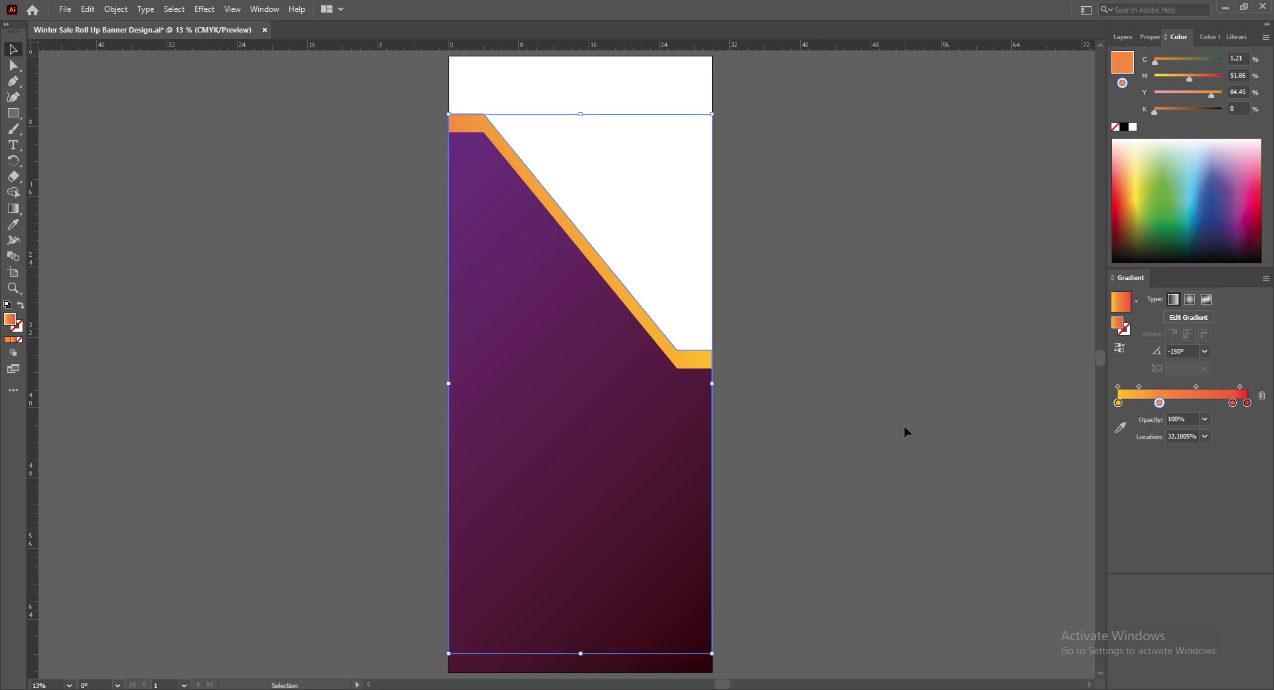
click(856, 398)
key(ctrl+s)
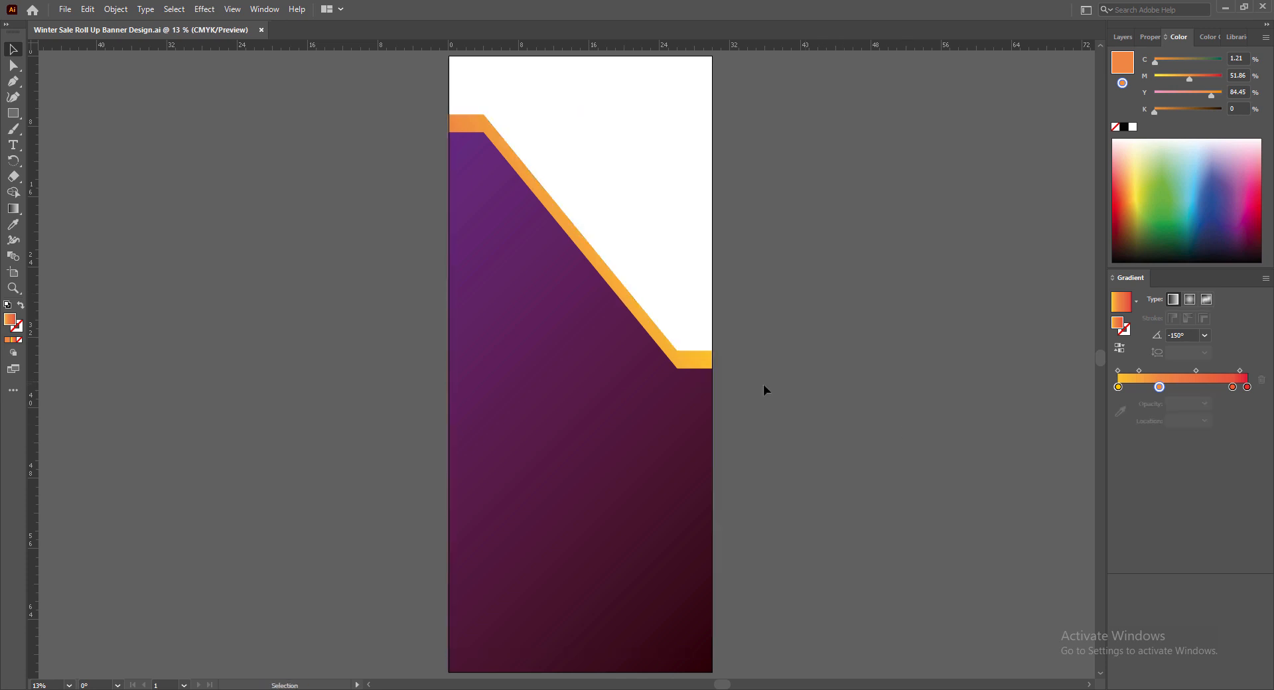
Duplicate the front purple shape toward the upper right and send the copy to the back
click(609, 389)
alt+drag(609, 388, 669, 336)
right_click(597, 199)
mouse_move(664, 441)
click(760, 486)
Position the purple copy flush with the artboard sides so it forms a thin band above the orange strip
drag(631, 238, 572, 265)
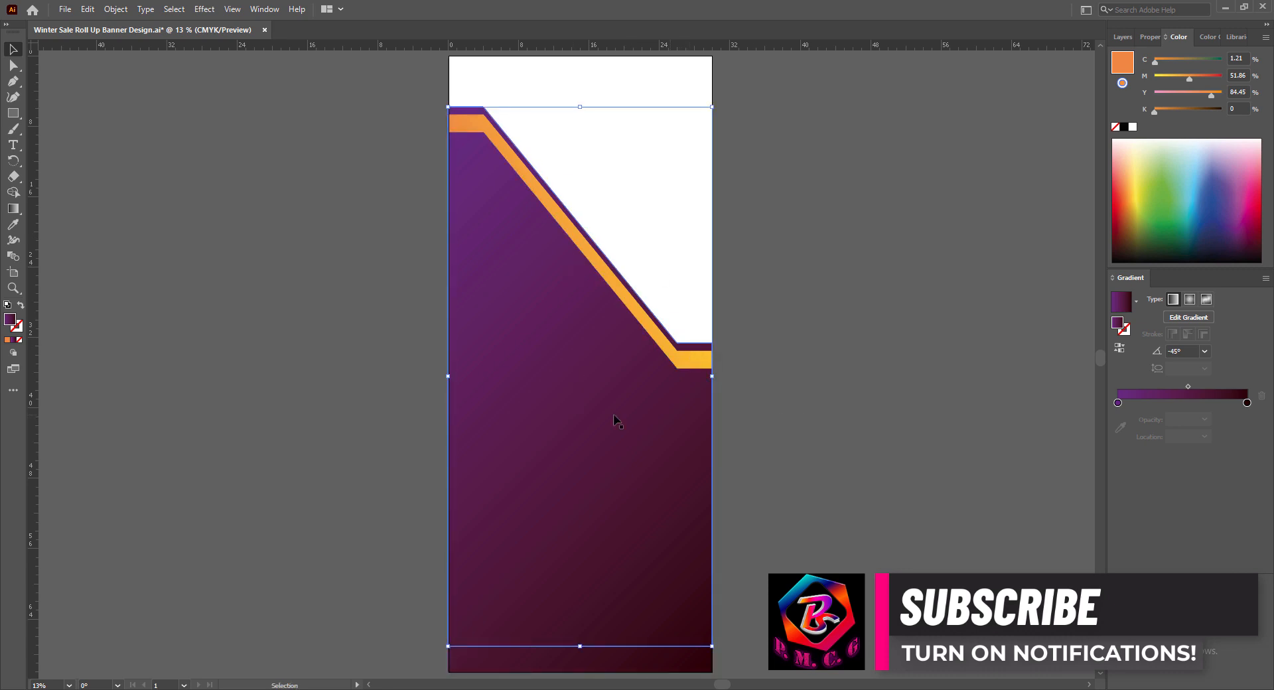
key(Up)
key(Up)
key(Up)
click(843, 375)
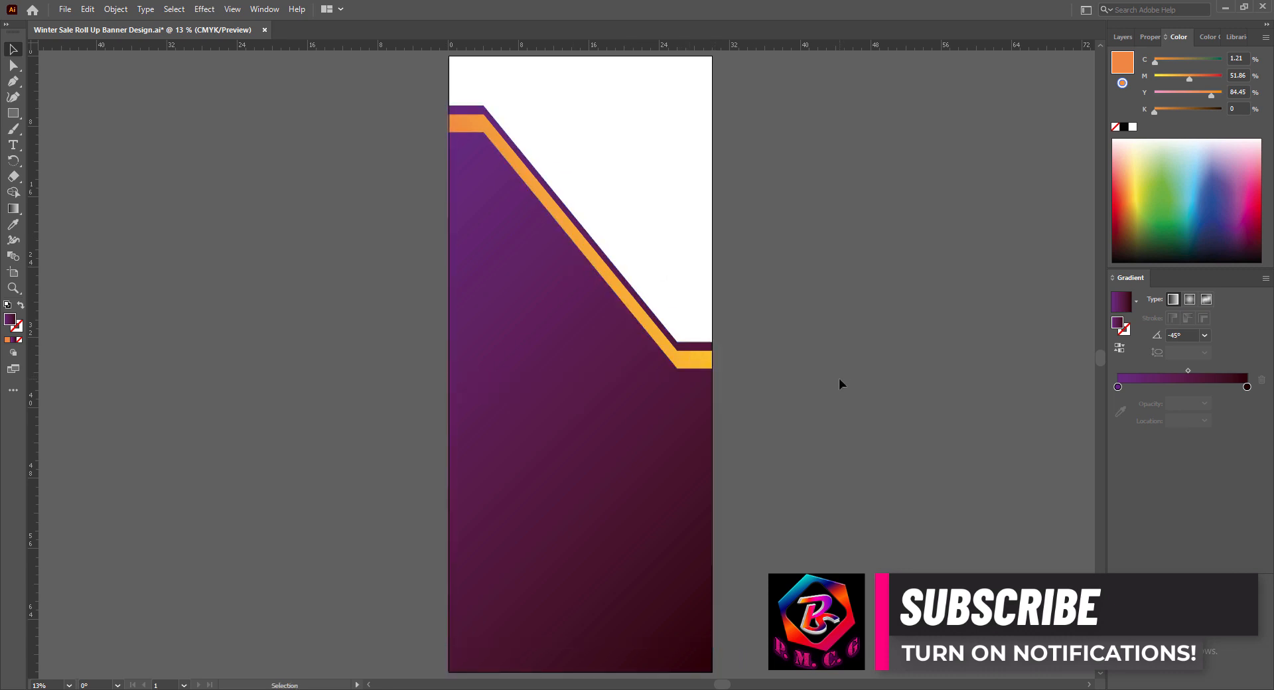
Set the rear purple shape's gradient angle to -135° and its midpoint to about 19%
click(465, 110)
click(1204, 352)
click(1215, 436)
click(1212, 535)
click(1205, 351)
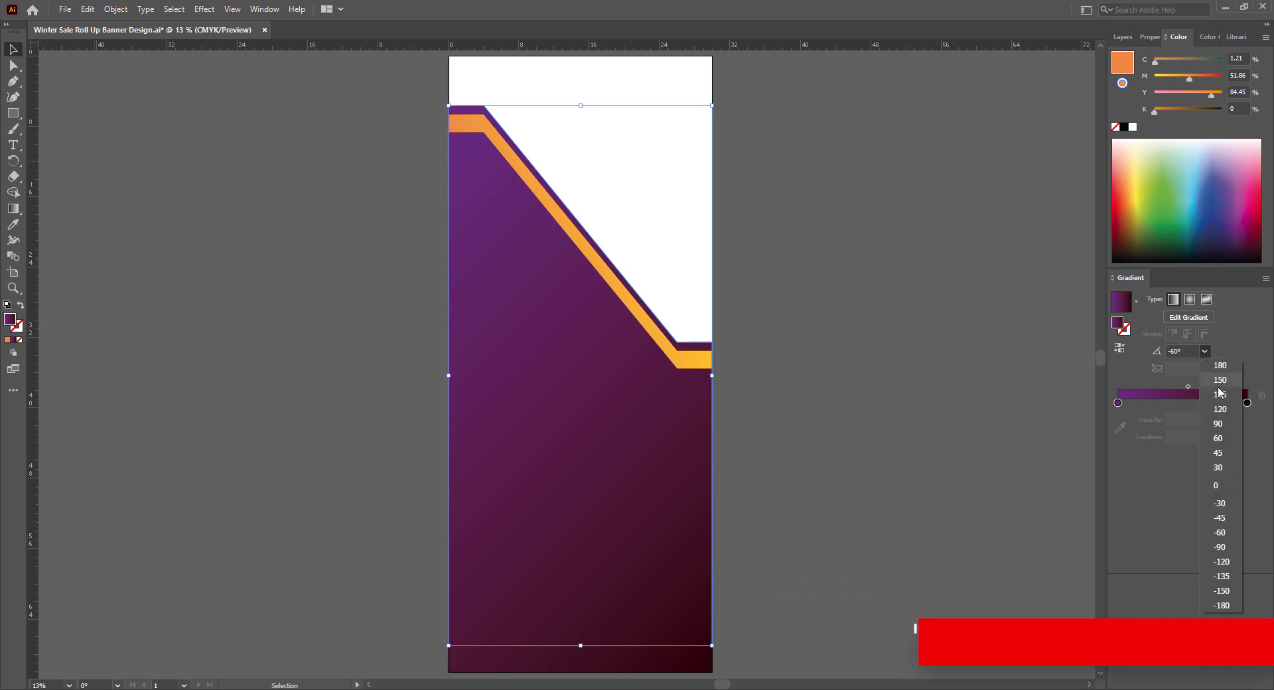
click(1221, 395)
click(1205, 350)
click(1219, 578)
drag(1187, 387, 1141, 386)
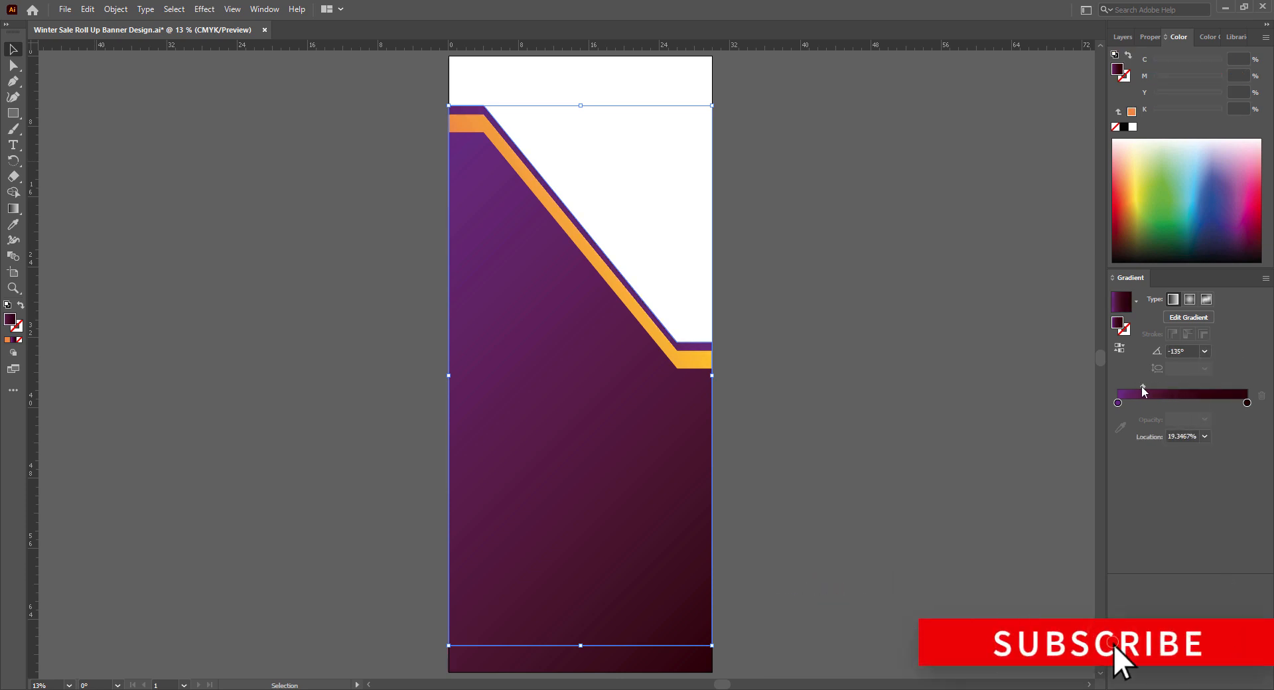
Set the rear purple shape's gradient angle to -150° and its midpoint to about 15.5%, and save the file
click(1205, 351)
click(1218, 394)
click(1205, 351)
click(1222, 590)
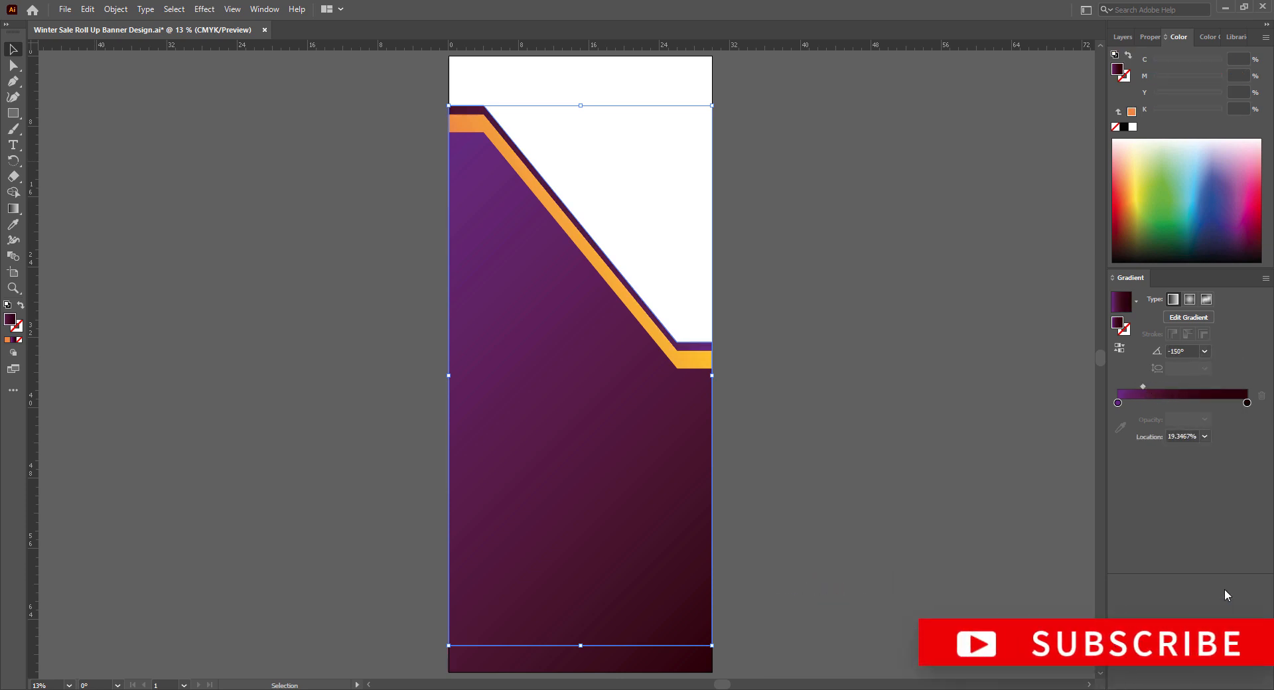
drag(1143, 386, 1135, 386)
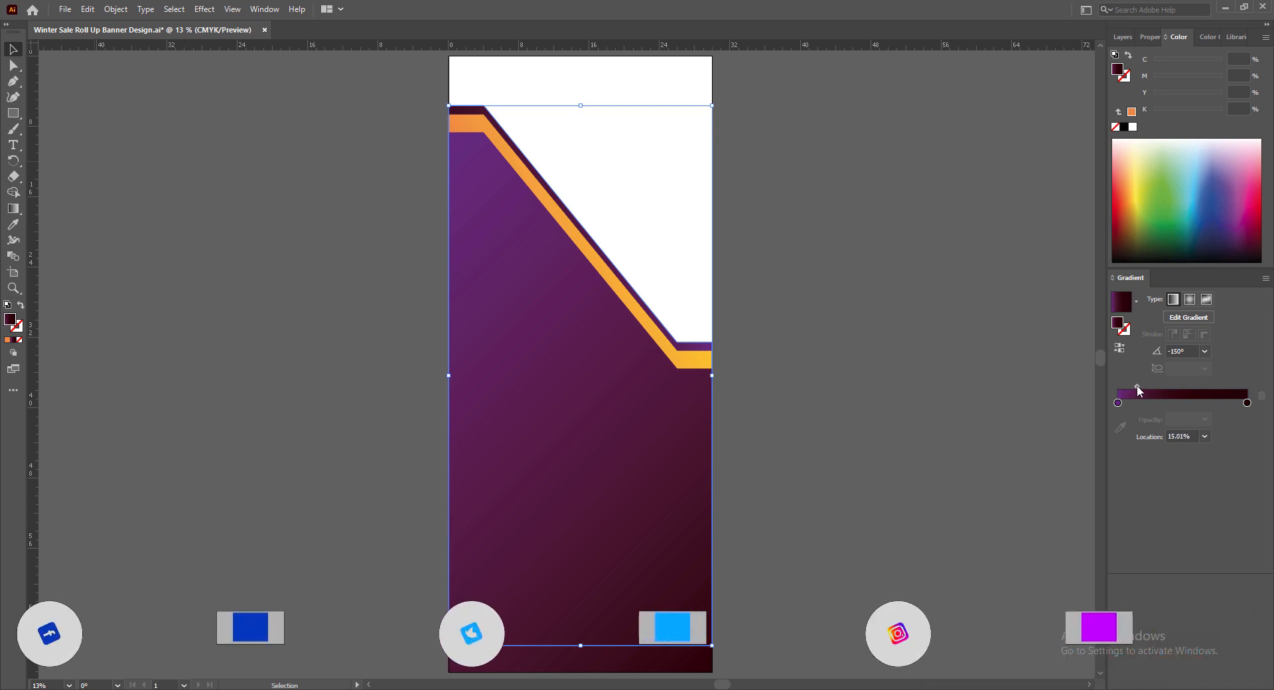
click(794, 389)
key(ctrl+s)
Draw a wide rectangle on the purple area below the diagonal and fill it with the White, Black gradient preset
click(14, 113)
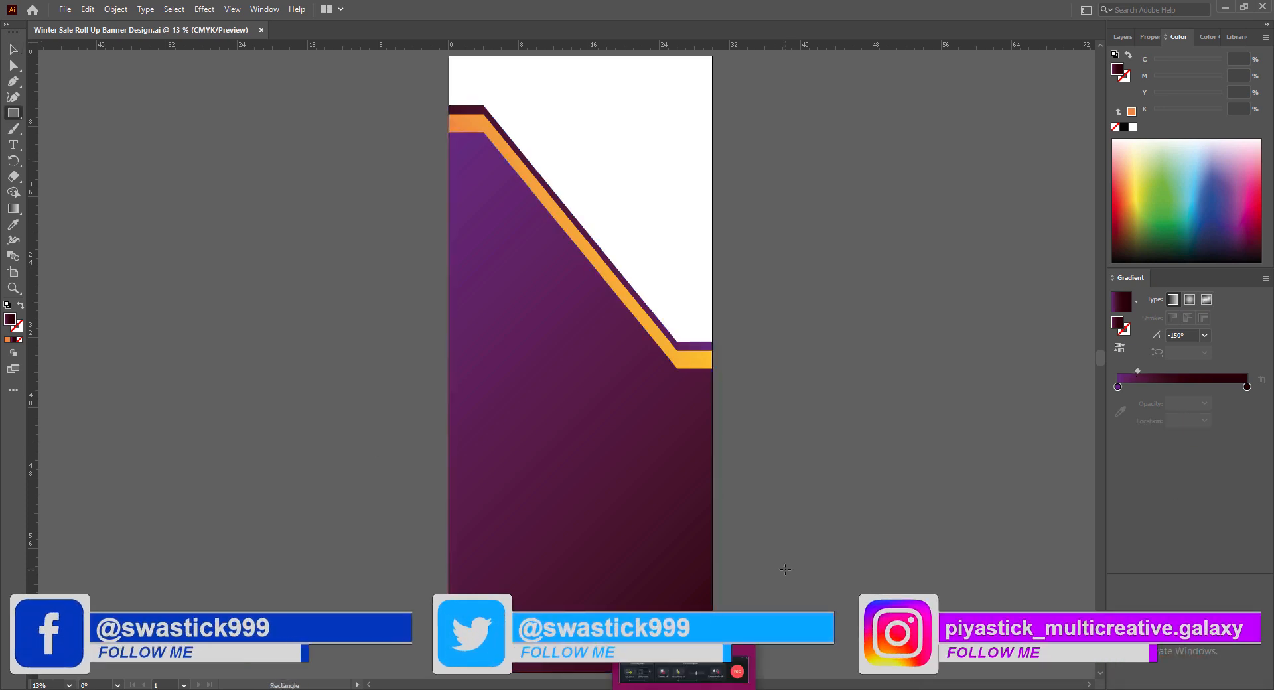
drag(497, 384, 688, 501)
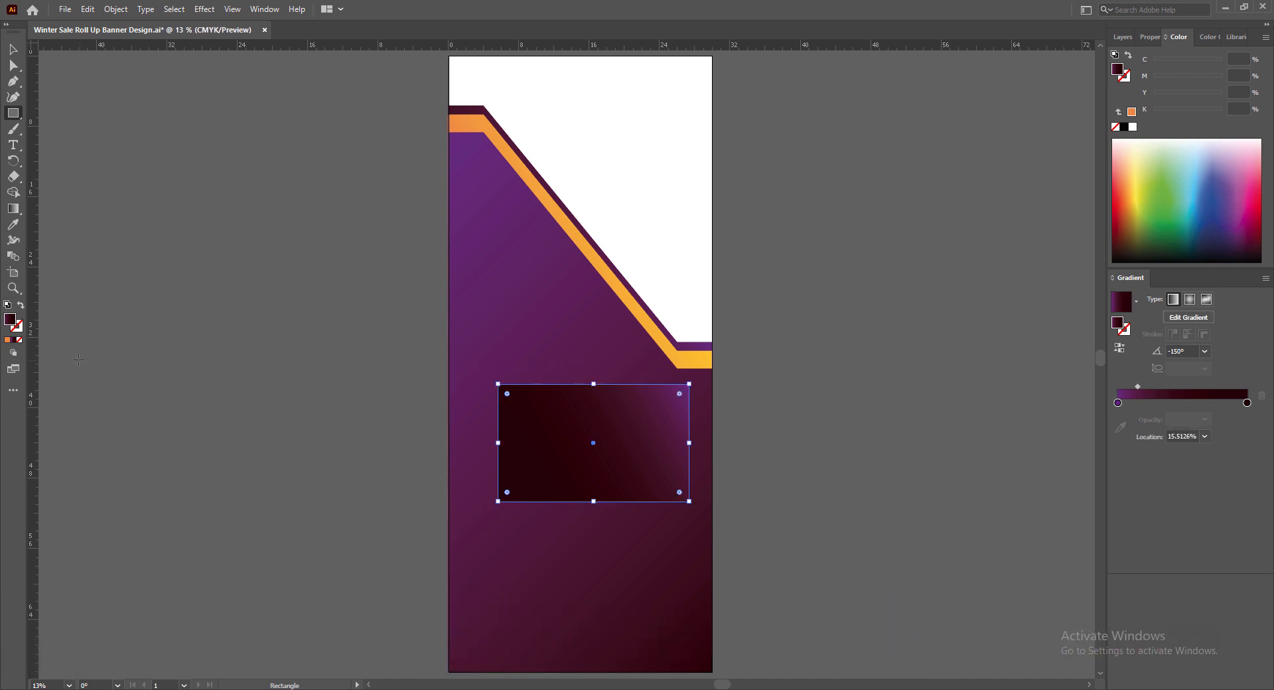
key(v)
click(1137, 301)
click(1089, 331)
Try the light orange and yellow swatches on the start stop of the rectangle's gradient
double_click(1119, 403)
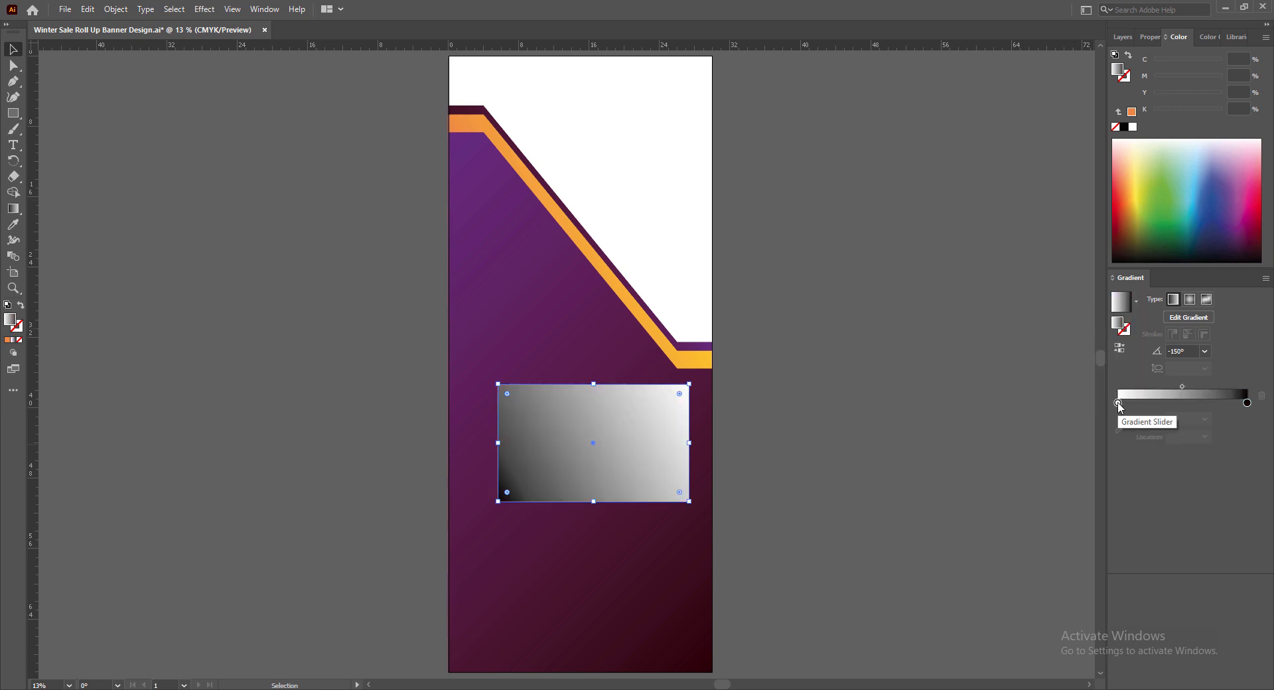
click(1206, 445)
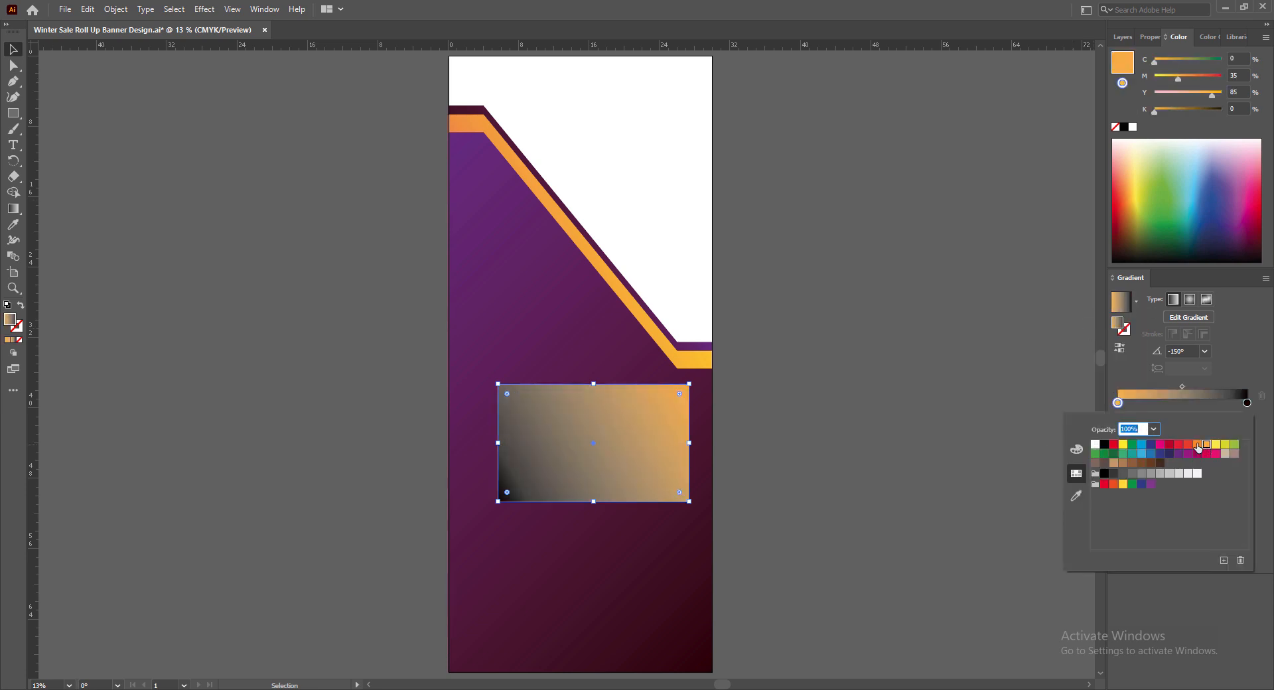
click(1215, 445)
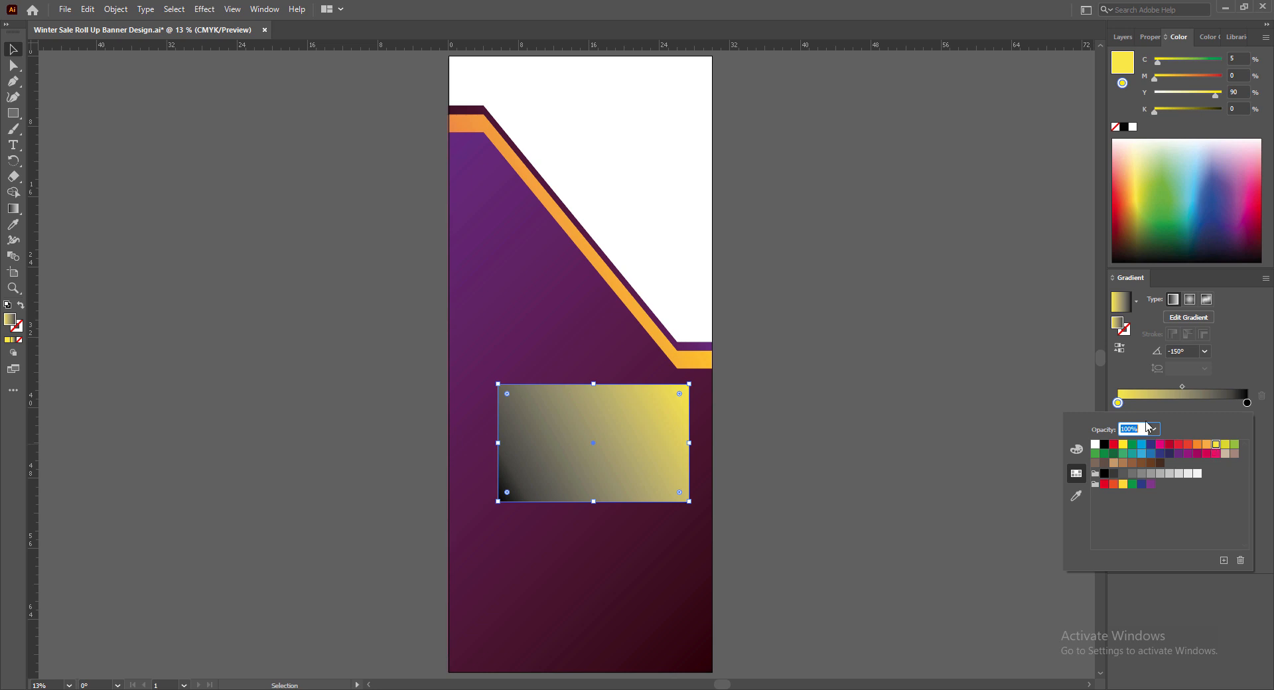
key(Escape)
Sample the orange strip's colour for the rectangle gradient's start stop and move the midpoint toward the black end
key(g)
click(639, 306)
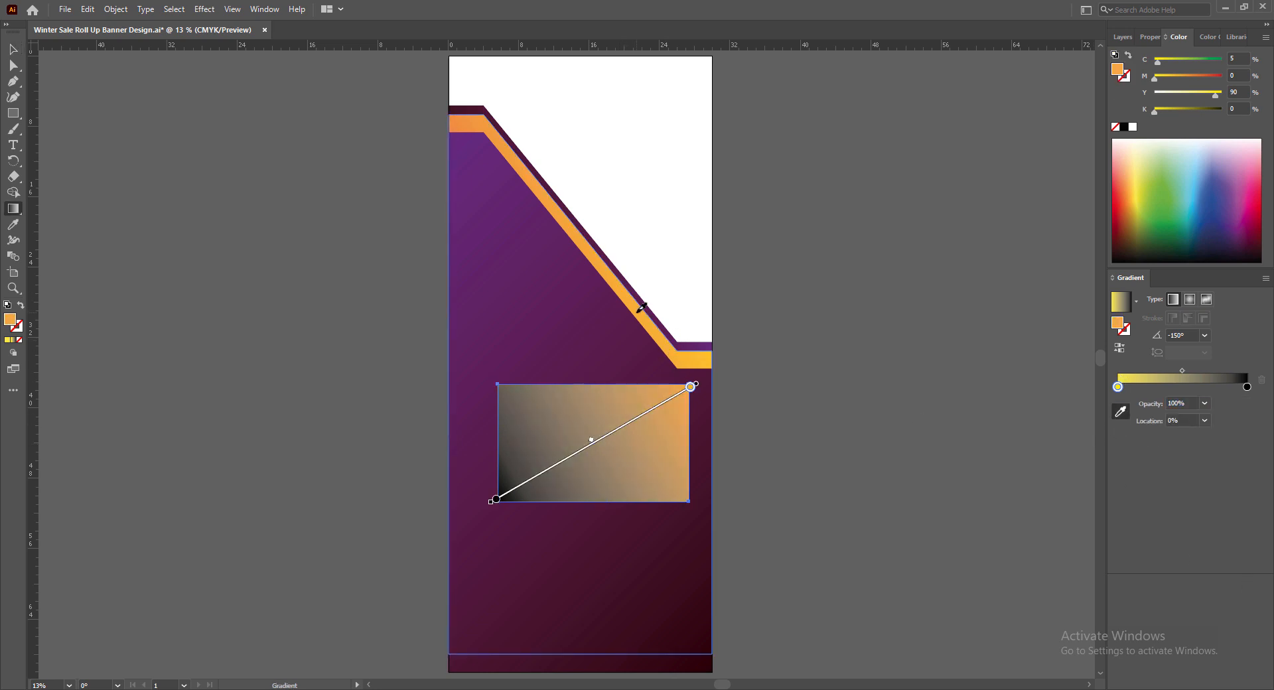
click(687, 363)
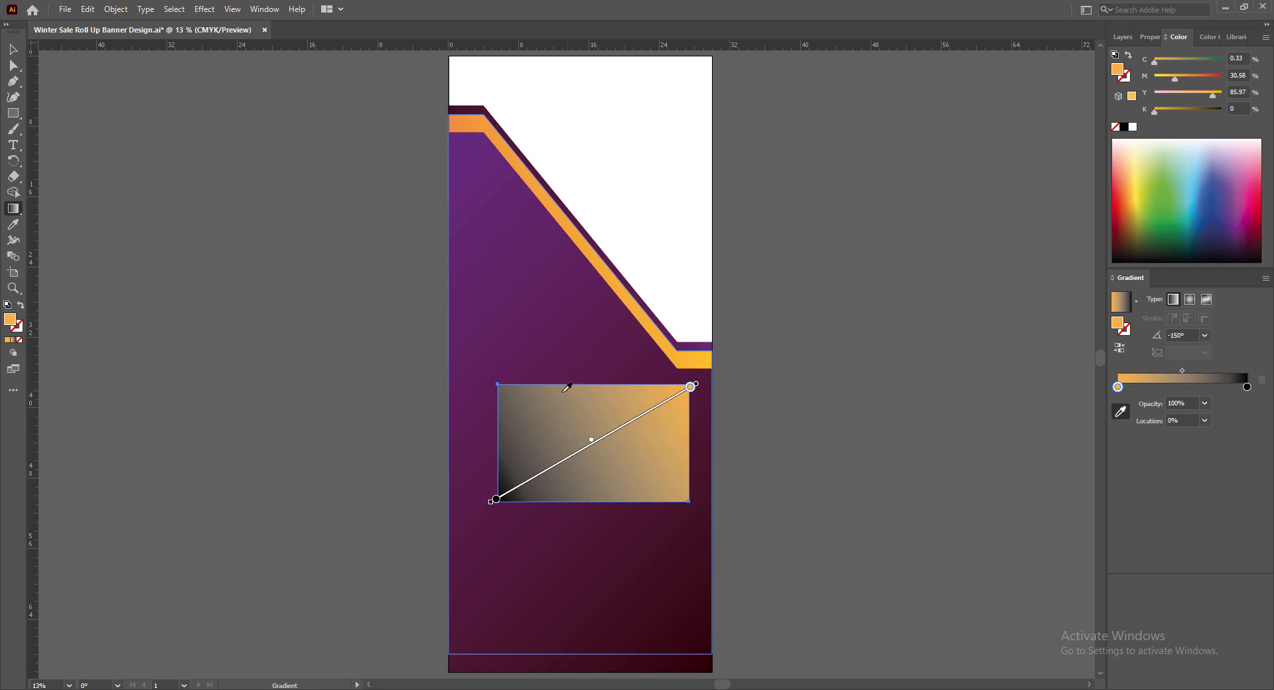
drag(593, 445, 536, 476)
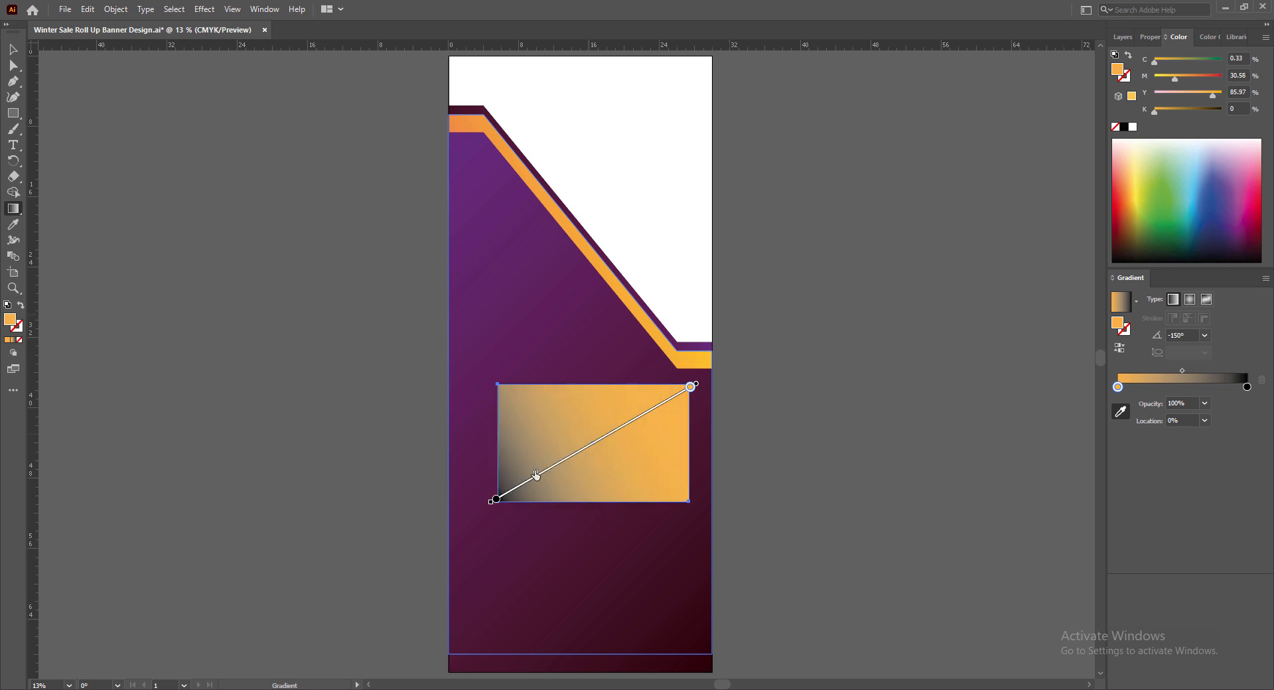
Recolour the black end stop of the rectangle's gradient to white, sampled from the banner's blank area
click(496, 499)
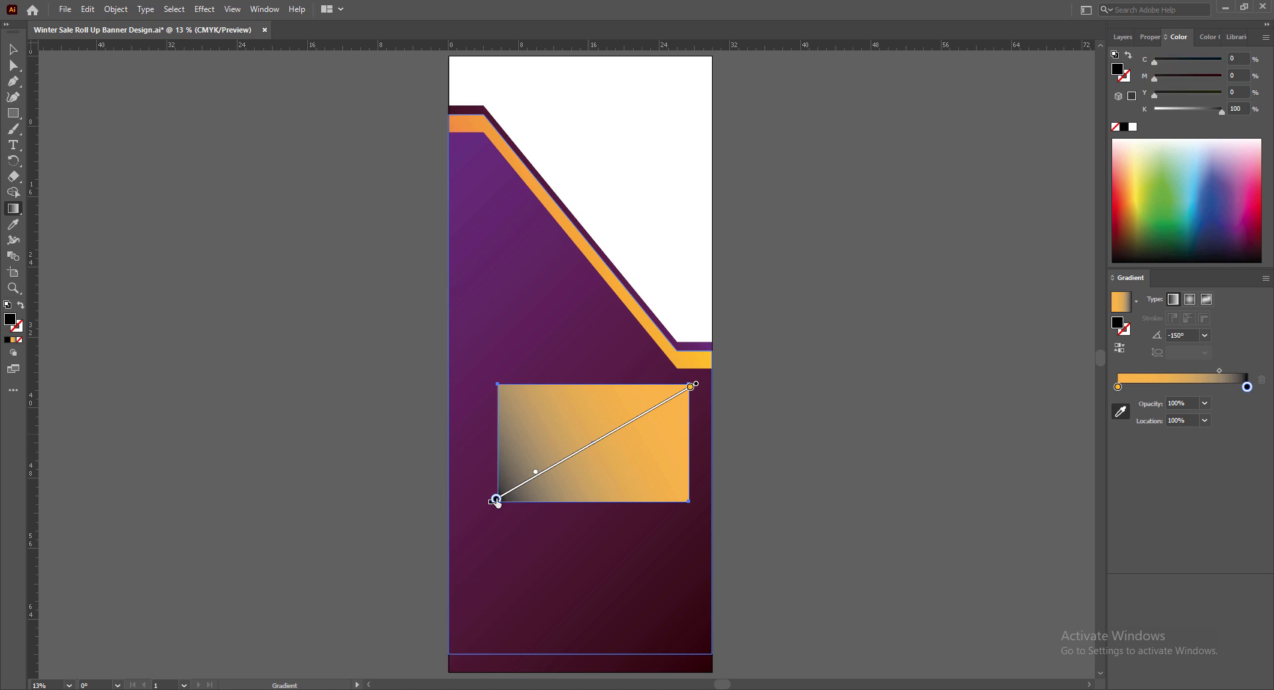
double_click(1246, 388)
click(1124, 458)
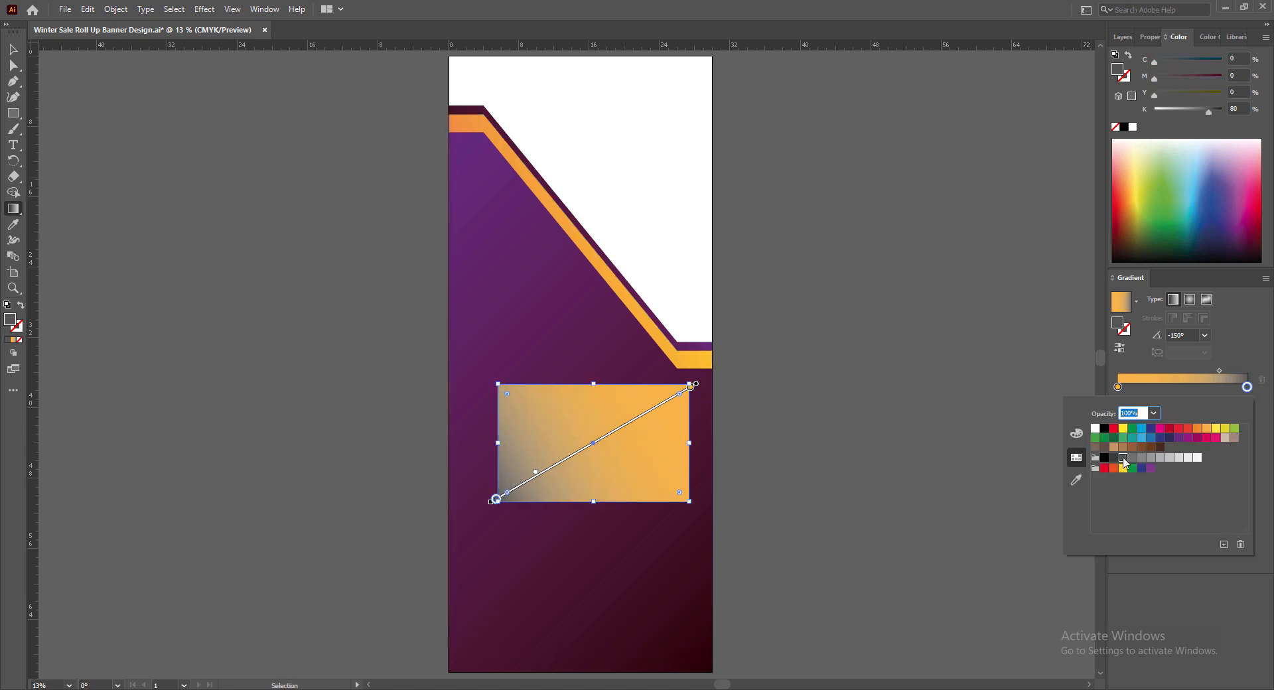
click(1133, 458)
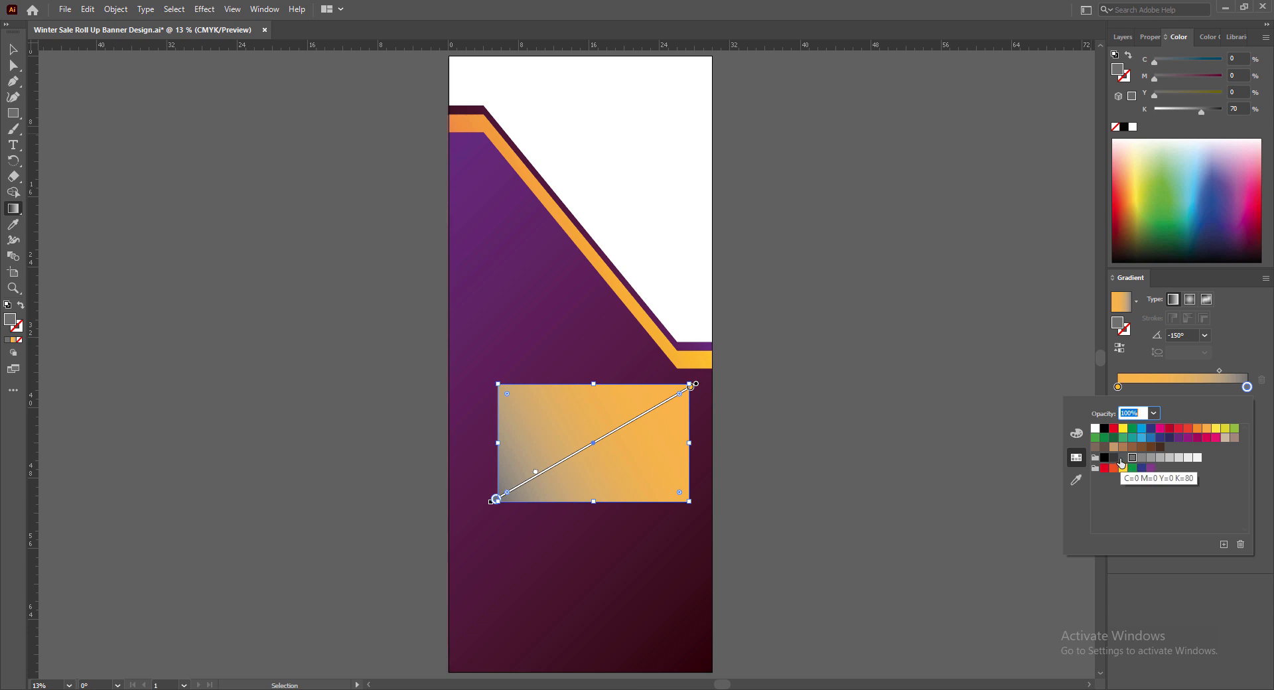
click(1075, 479)
click(599, 248)
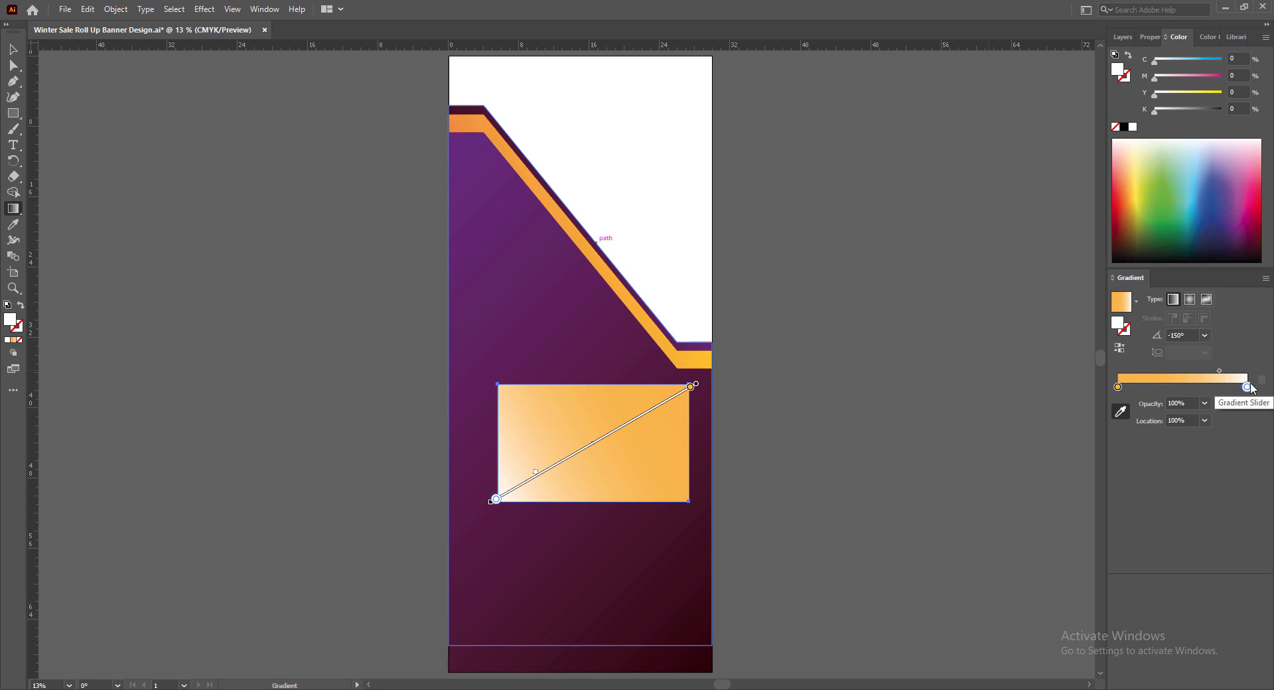
Try purple sampled from the banner's body on the rectangle gradient's white end stop and shift the midpoint toward orange
double_click(1247, 387)
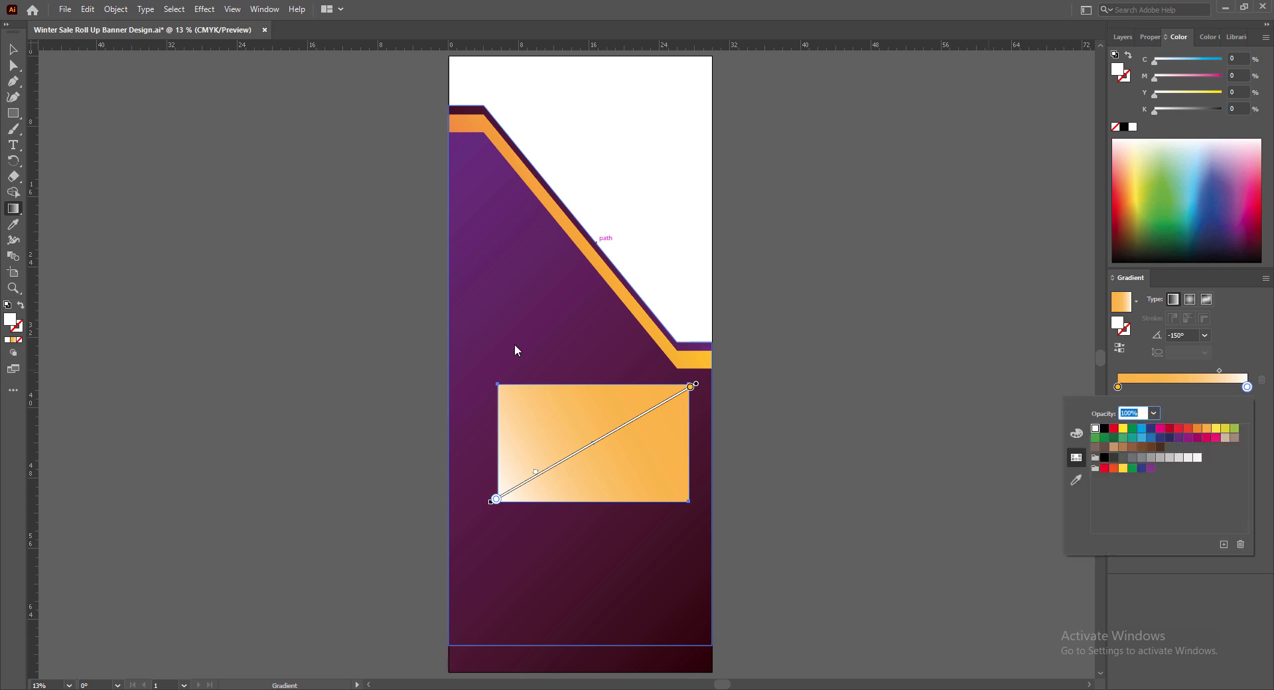
click(1077, 479)
click(549, 237)
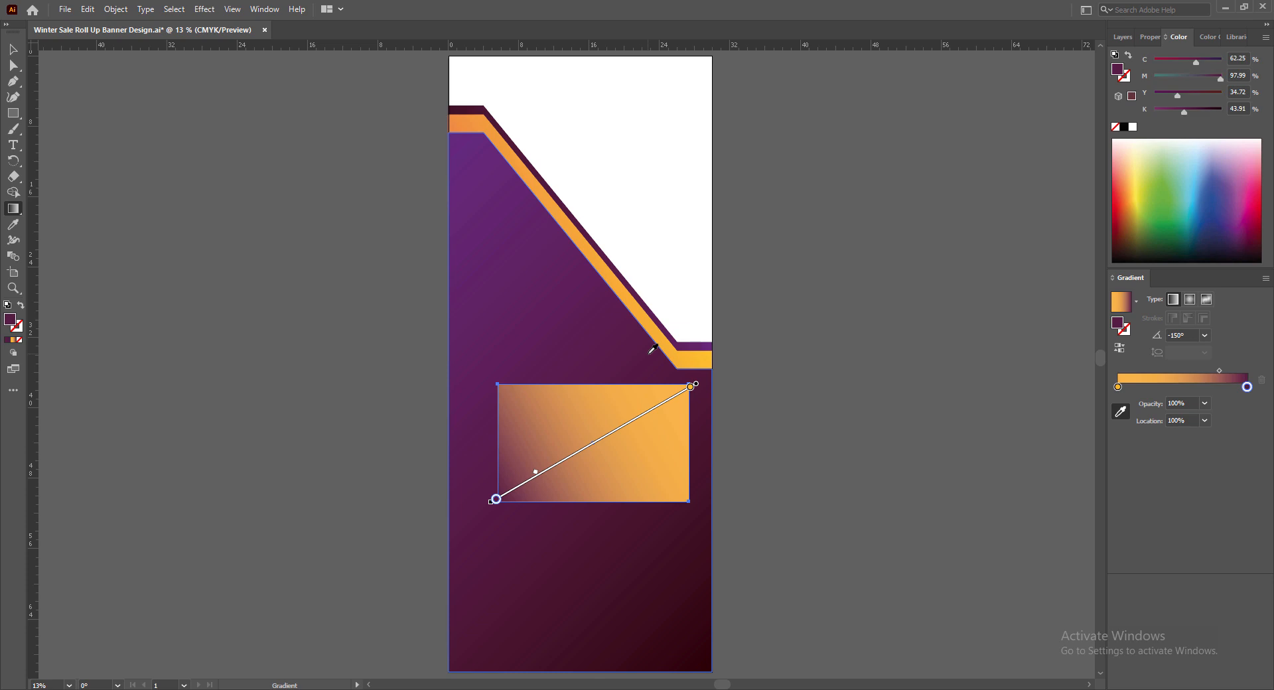
click(500, 179)
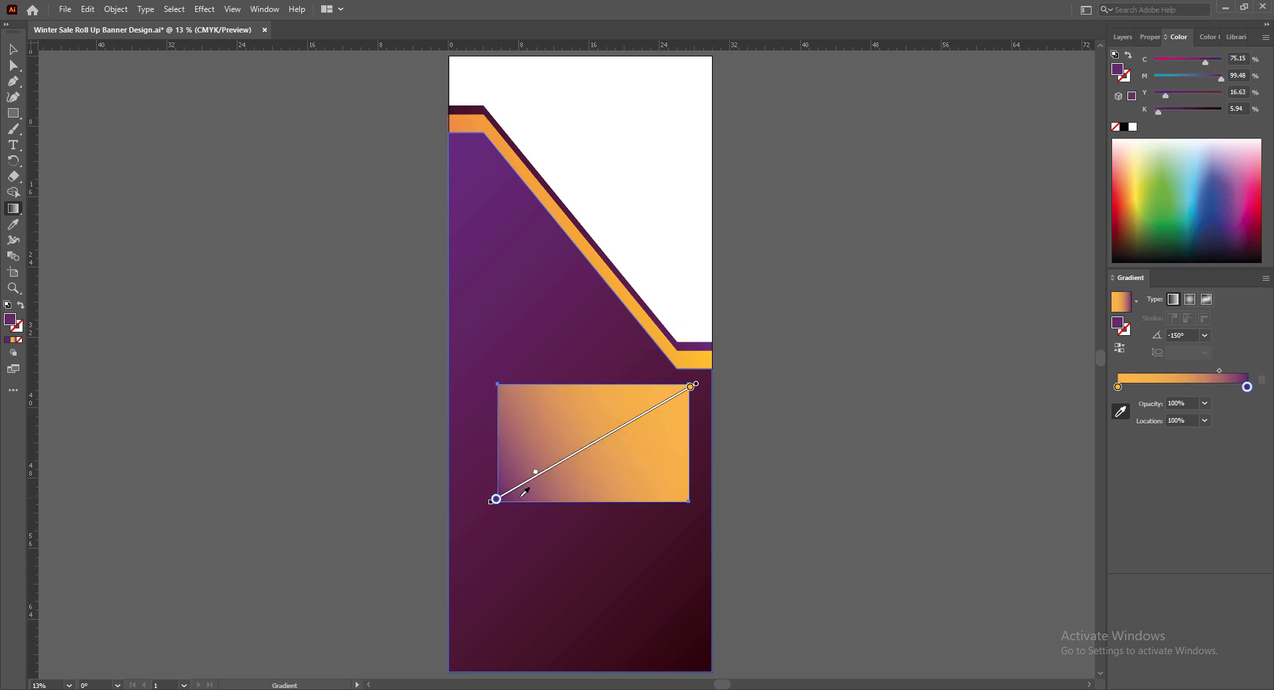
drag(537, 475, 547, 474)
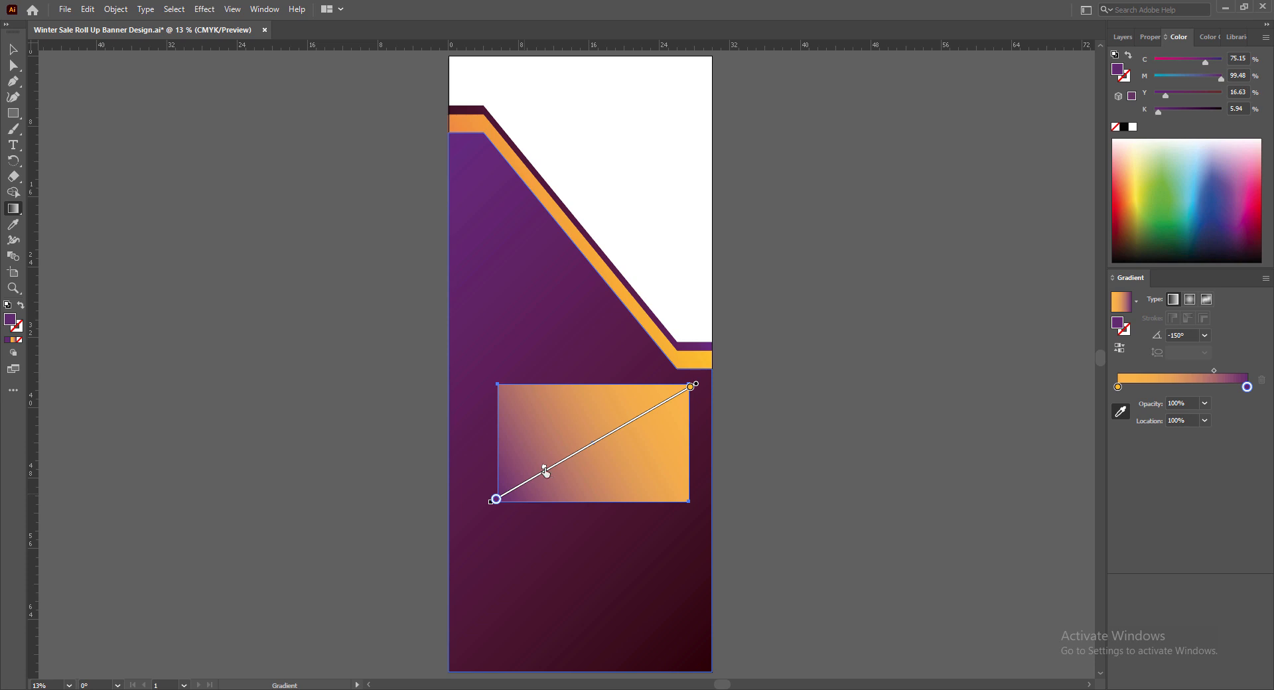
Try gradient angles of 150°, 45°, -45° and -60° on the rectangle
click(1206, 336)
click(1217, 365)
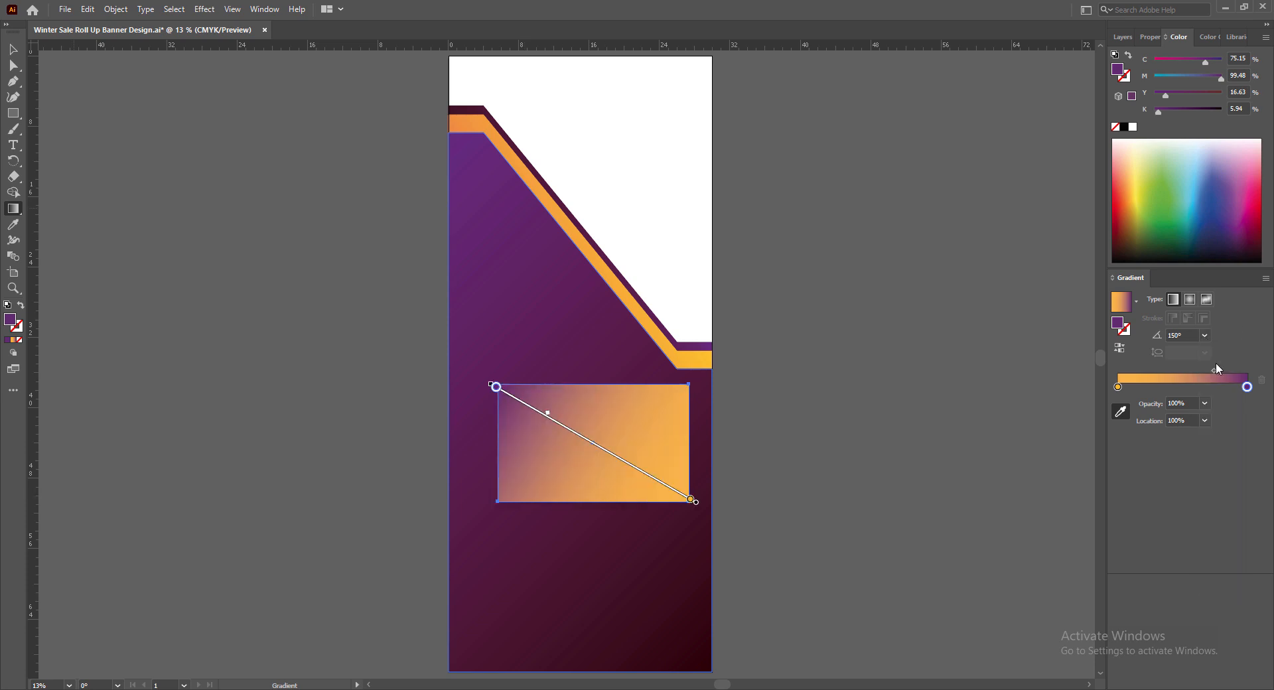
click(1206, 336)
click(1224, 434)
click(1205, 336)
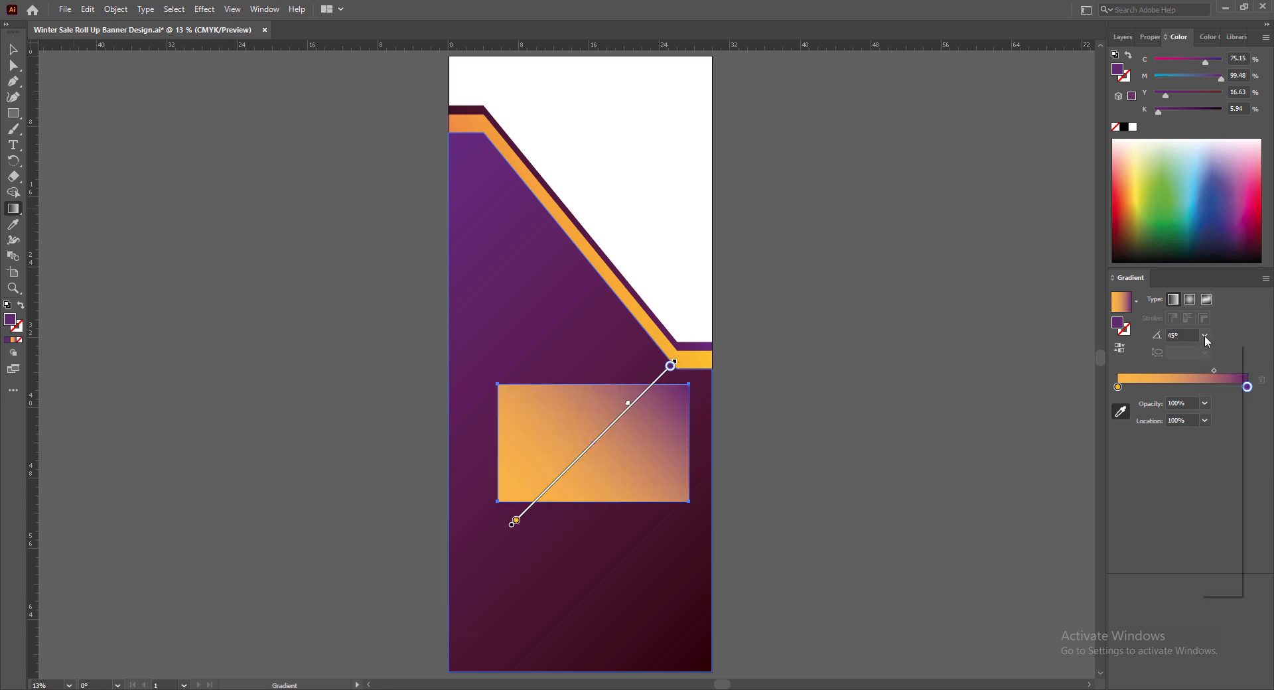
click(1224, 503)
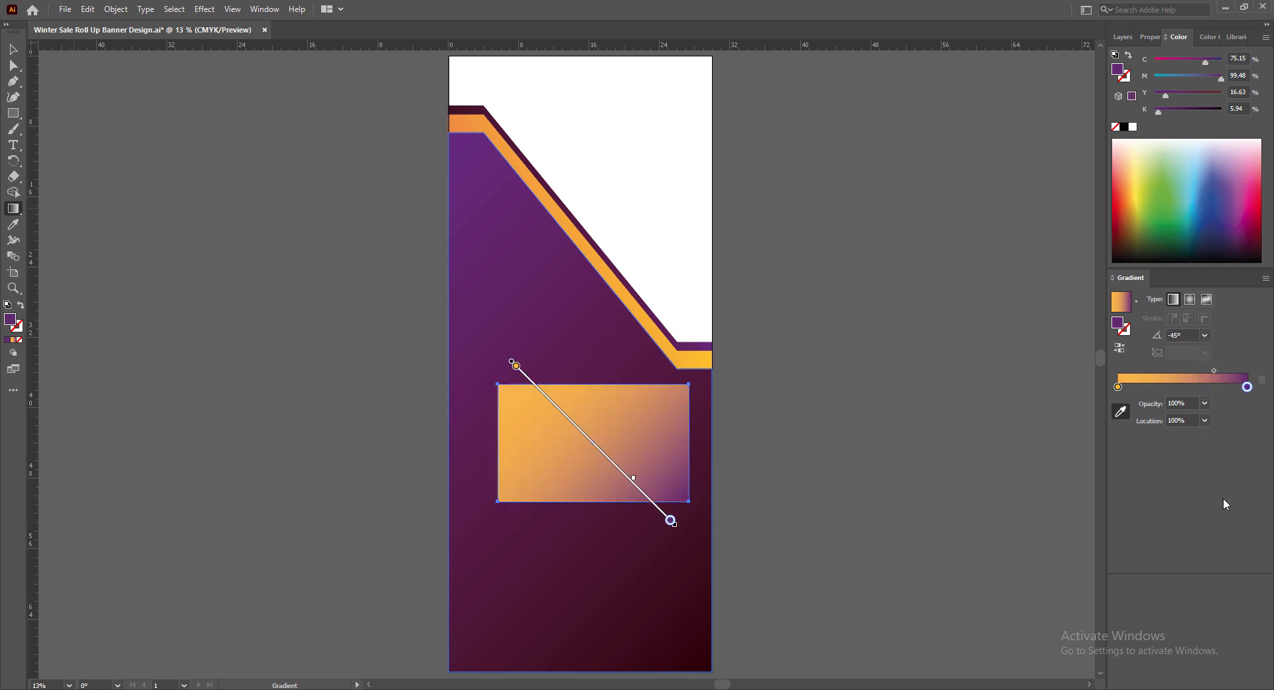
click(1205, 335)
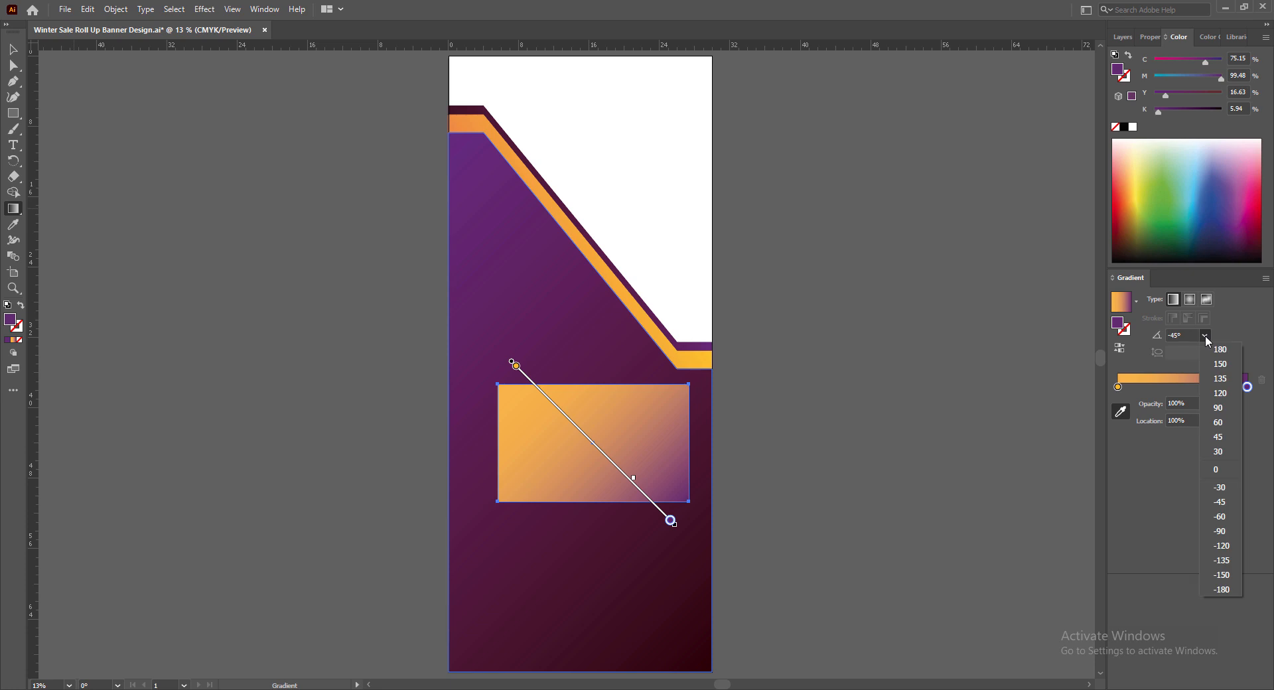
click(1222, 517)
Set the rectangle's gradient angle to 60° and move the midpoint slightly toward the purple end
click(1206, 336)
click(1222, 422)
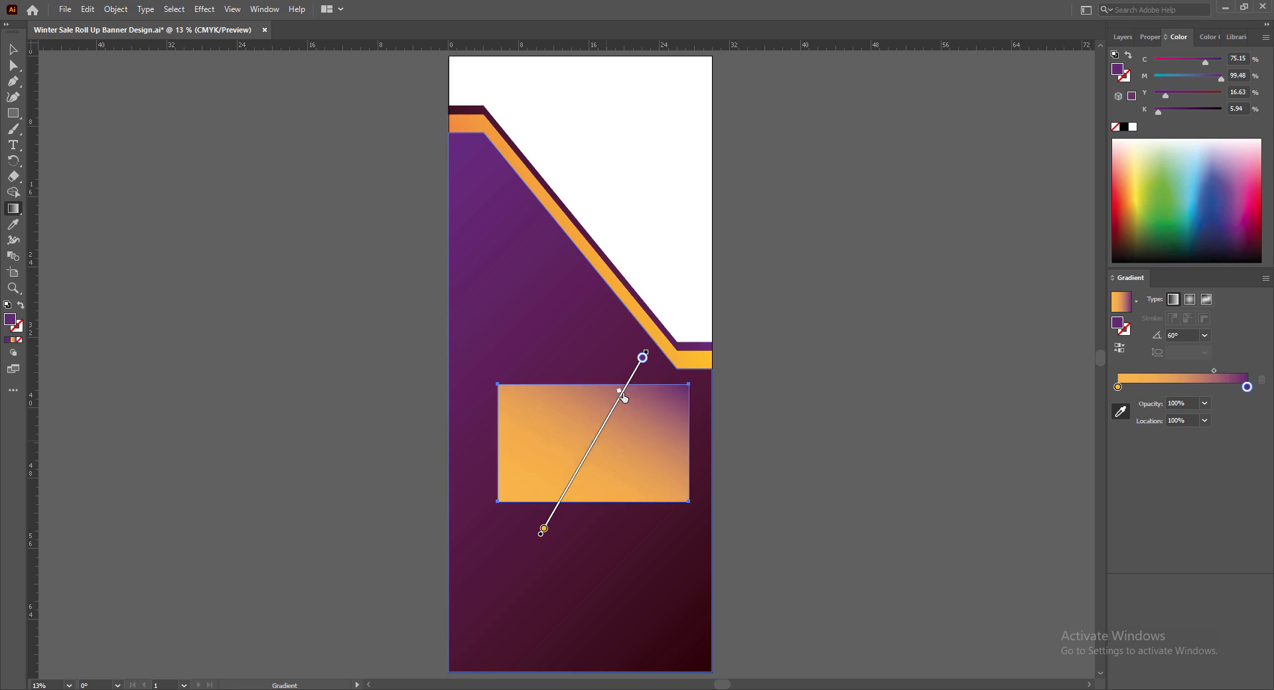
drag(622, 400, 624, 397)
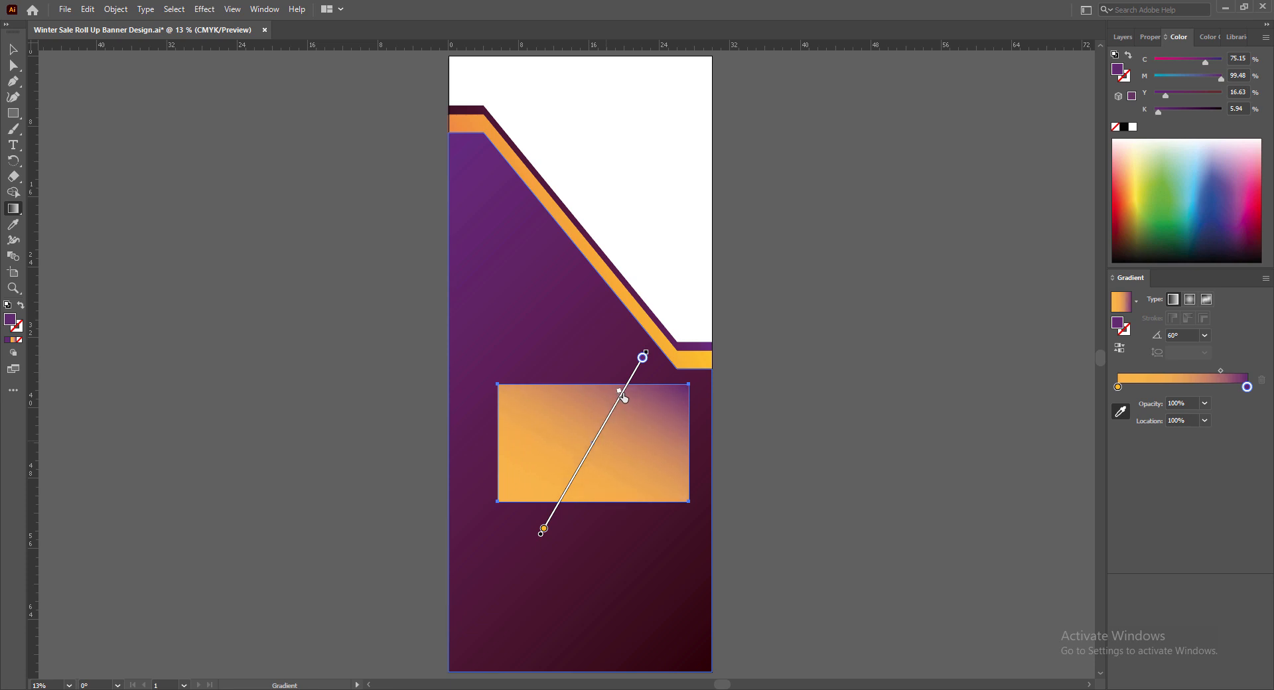
Recolour the gradient's purple end stop with a darker purple sampled from the banner's body beside the rectangle
double_click(1247, 387)
click(1076, 482)
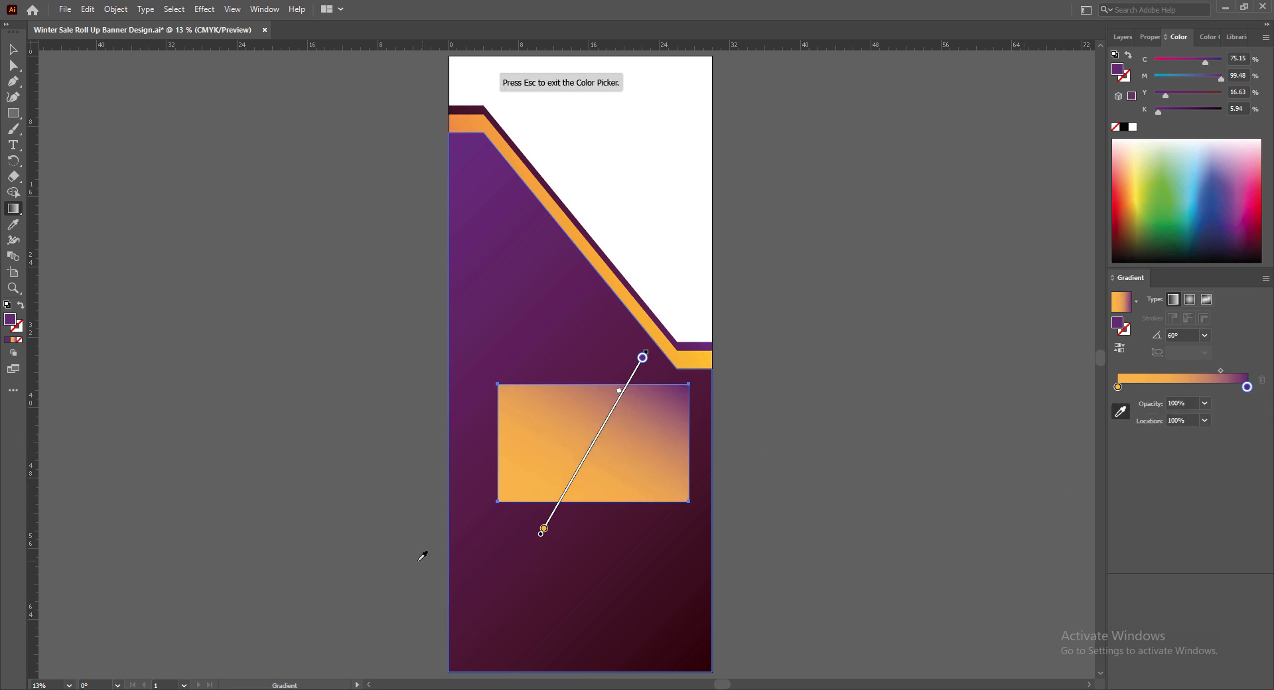
click(473, 404)
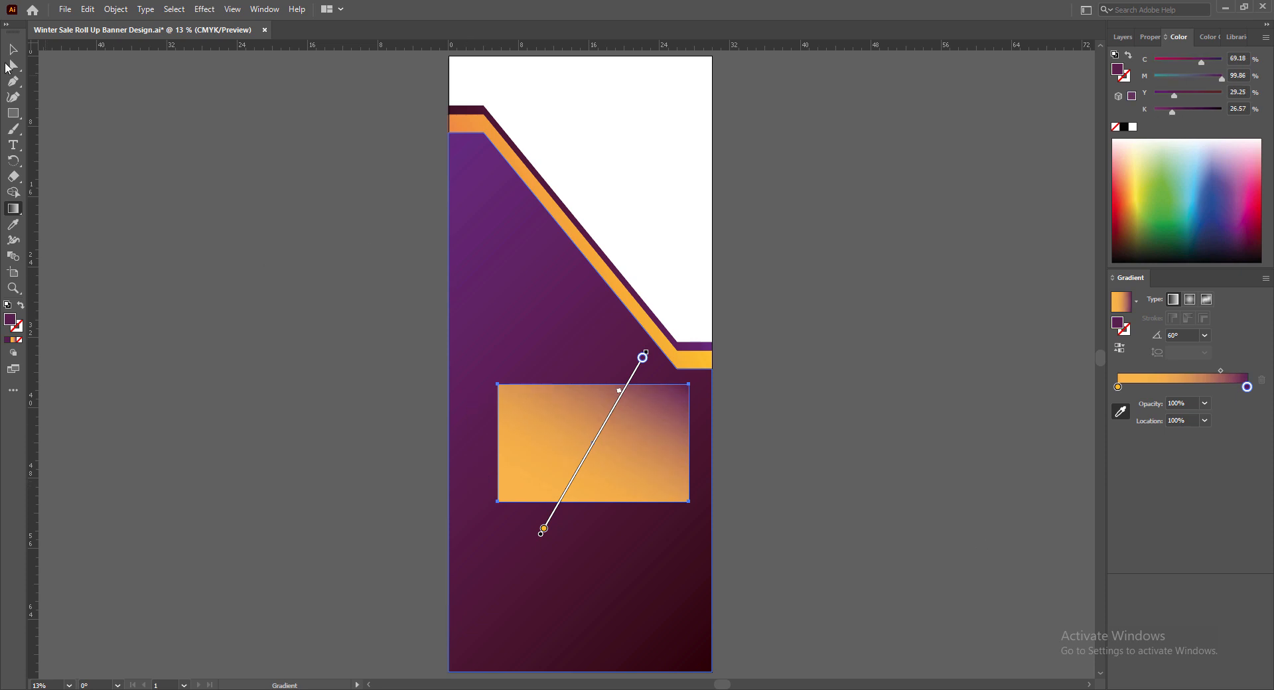
Move the orange-to-purple rectangle slightly down and across until its side meets the banner's right edge
click(12, 50)
click(828, 454)
click(604, 471)
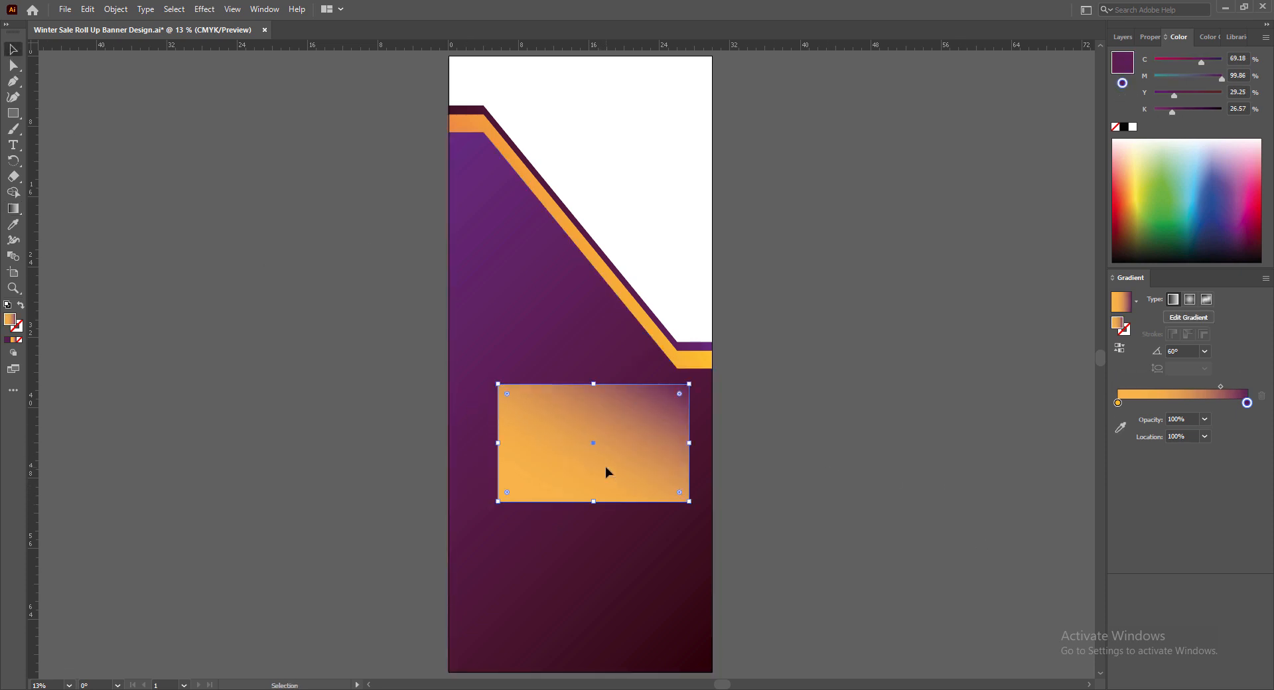
drag(606, 473, 628, 486)
key(a)
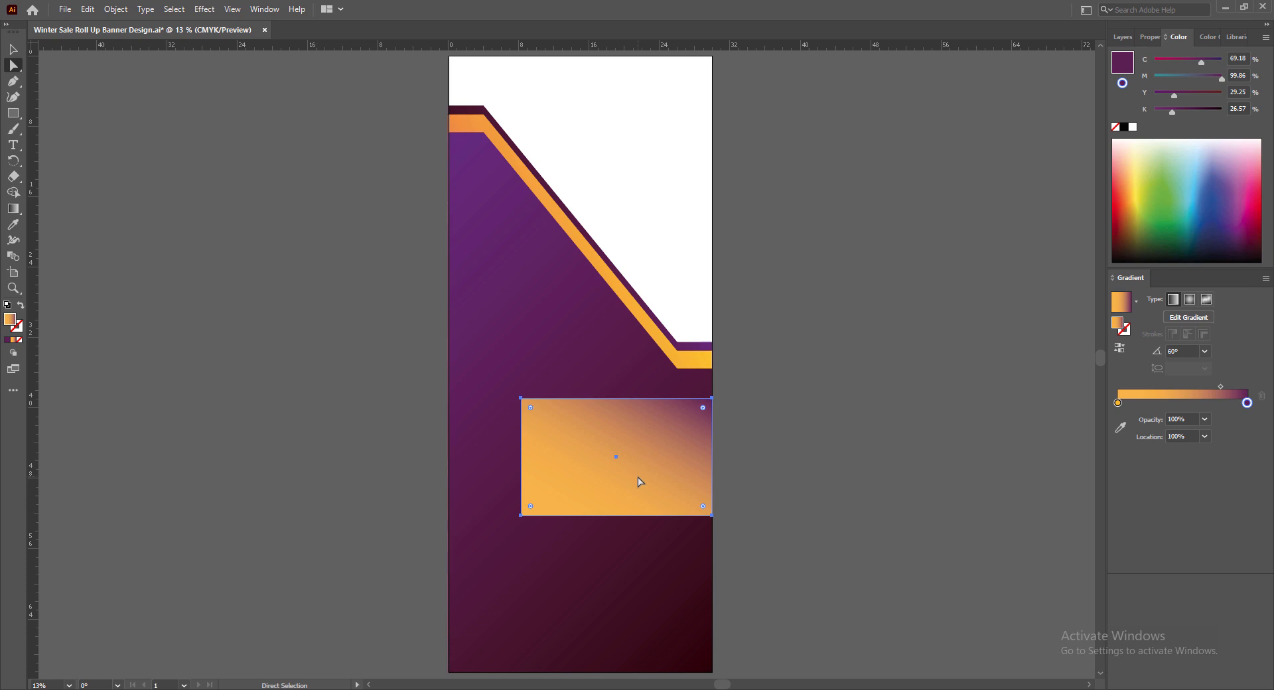
Move the purple body and both angled strips up together, leaving a blank strip along the banner's bottom
click(8, 48)
click(559, 297)
shift+click(470, 123)
shift+click(471, 110)
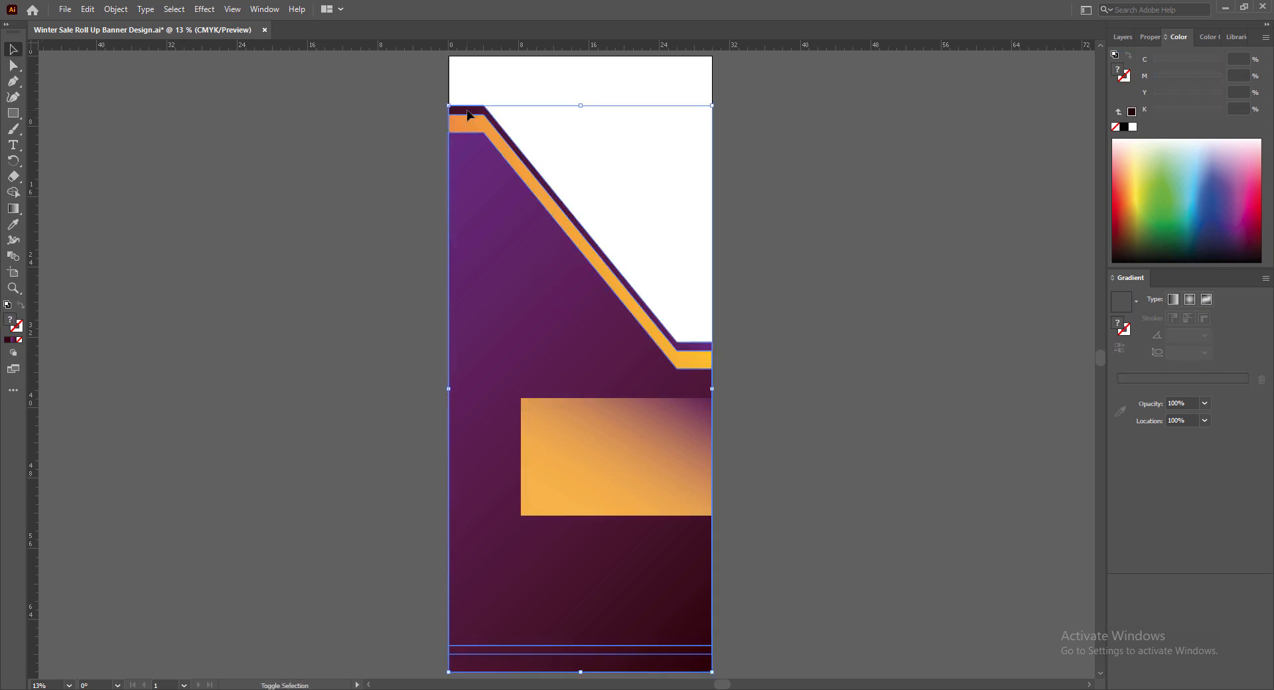
key(Up)
key(Up)
key(Up)
key(Up)
key(Up)
key(Up)
key(Up)
key(Up)
key(Up)
key(Up)
key(Up)
key(Up)
key(Up)
key(Up)
key(Up)
key(Up)
key(Up)
key(Up)
key(Up)
key(Up)
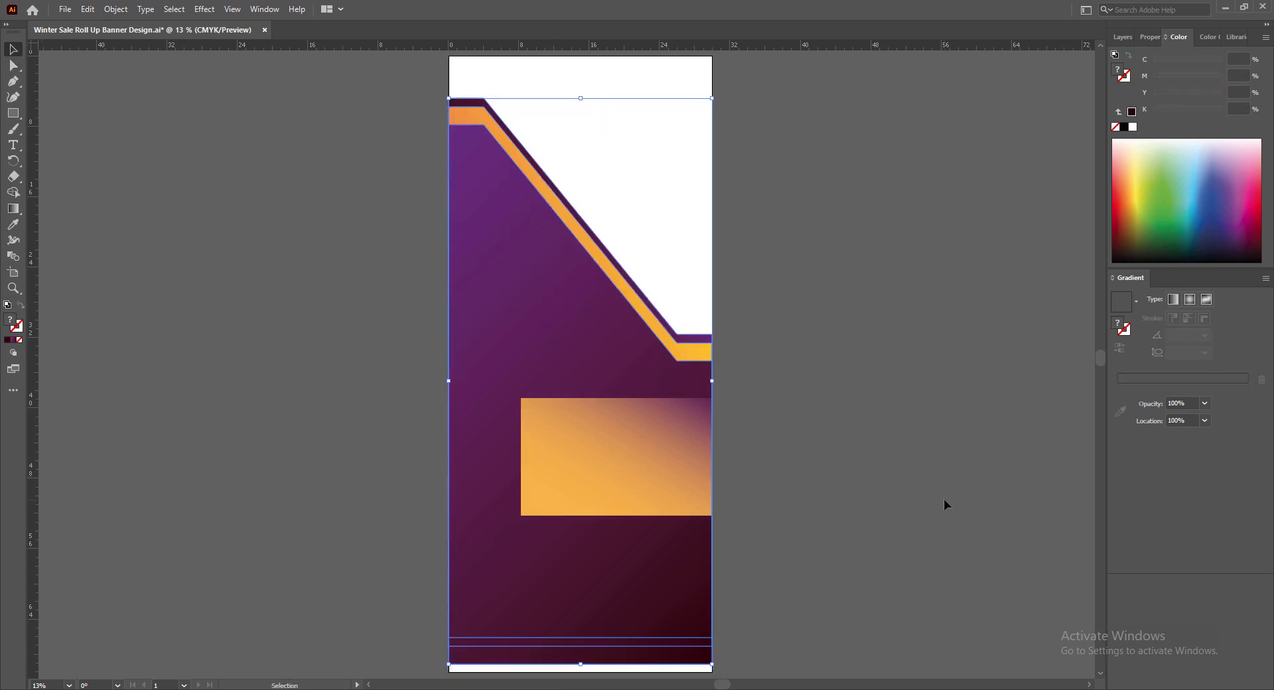
key(Up)
key(Up)
key(Up)
key(Up)
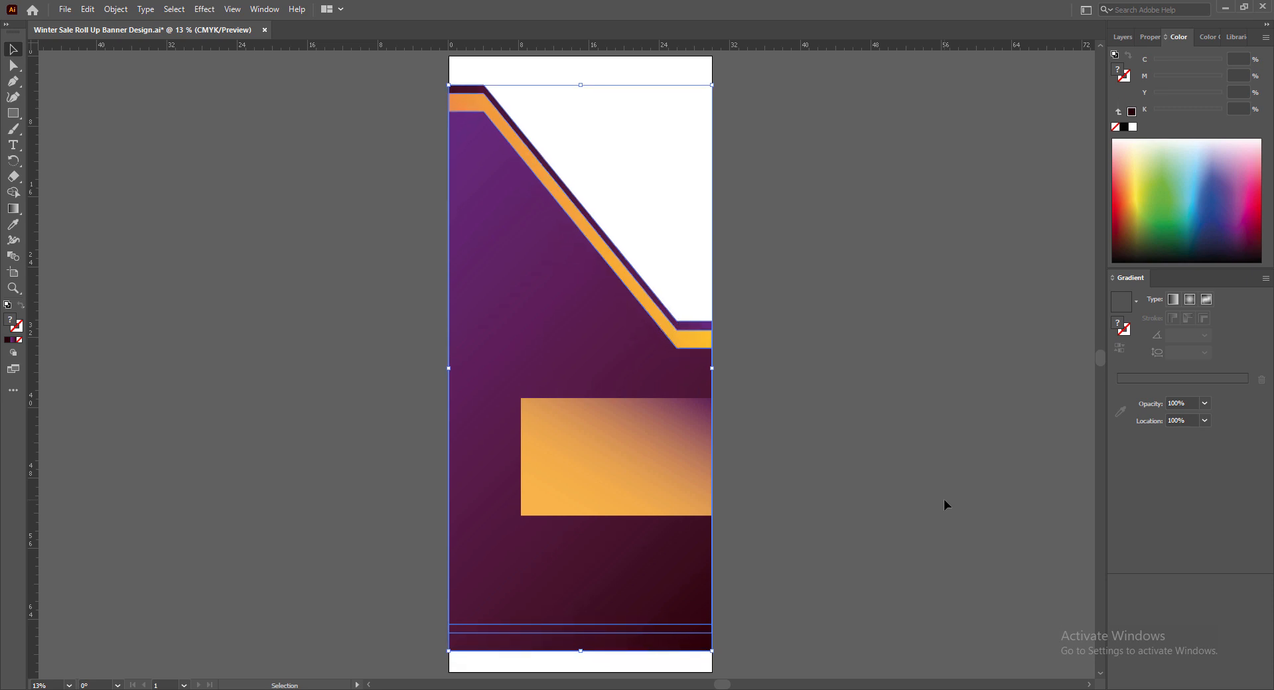
key(Up)
key(Up)
key(Up)
key(Up)
click(841, 523)
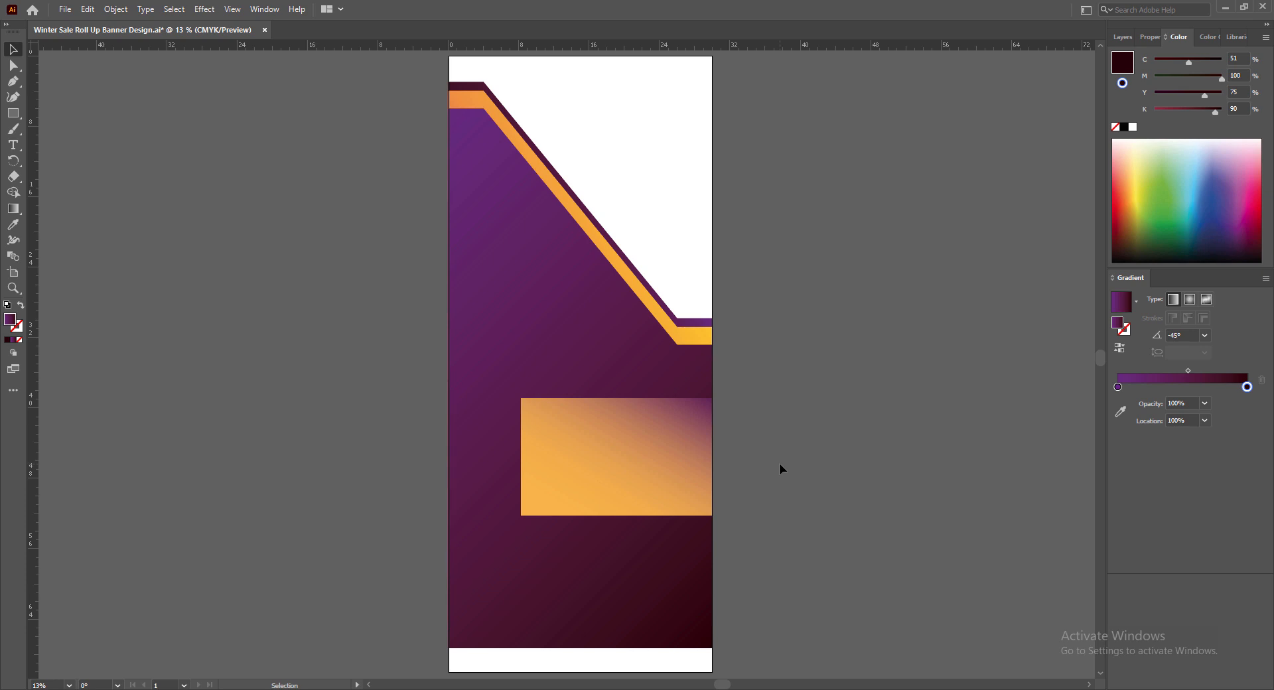
Draw a full-width rectangle over the blank strip at the banner's bottom and give it a solid purple fill
click(612, 462)
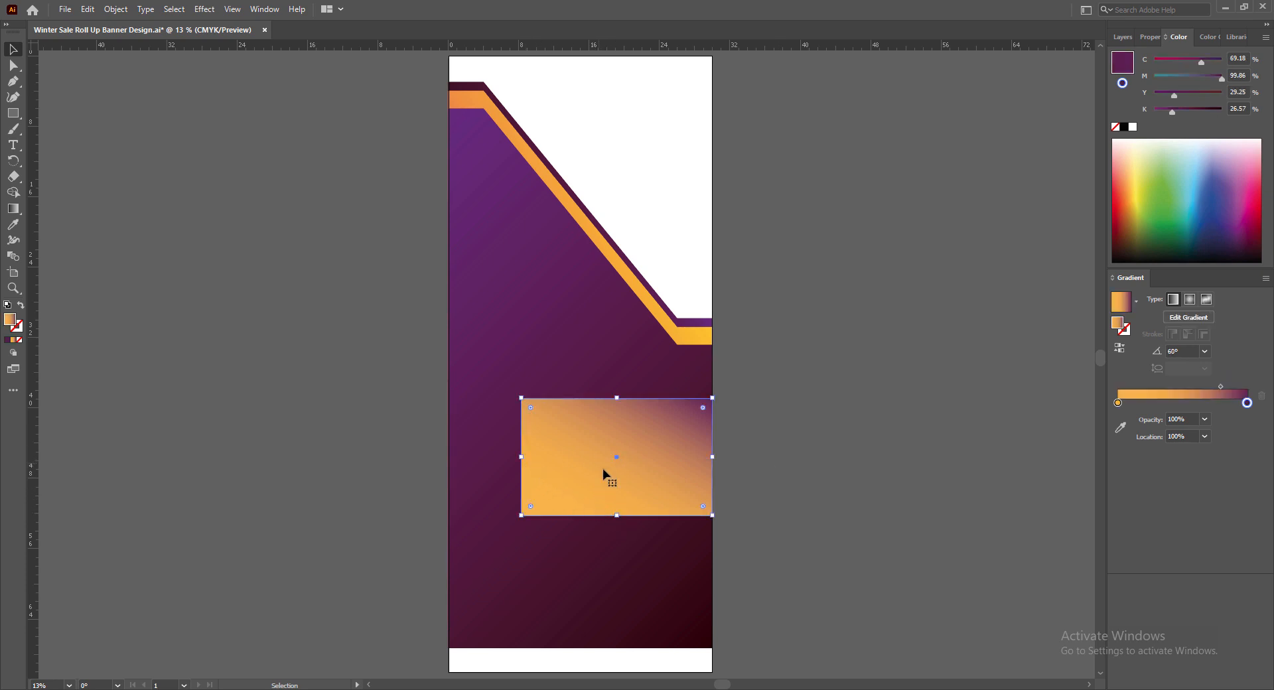
click(803, 546)
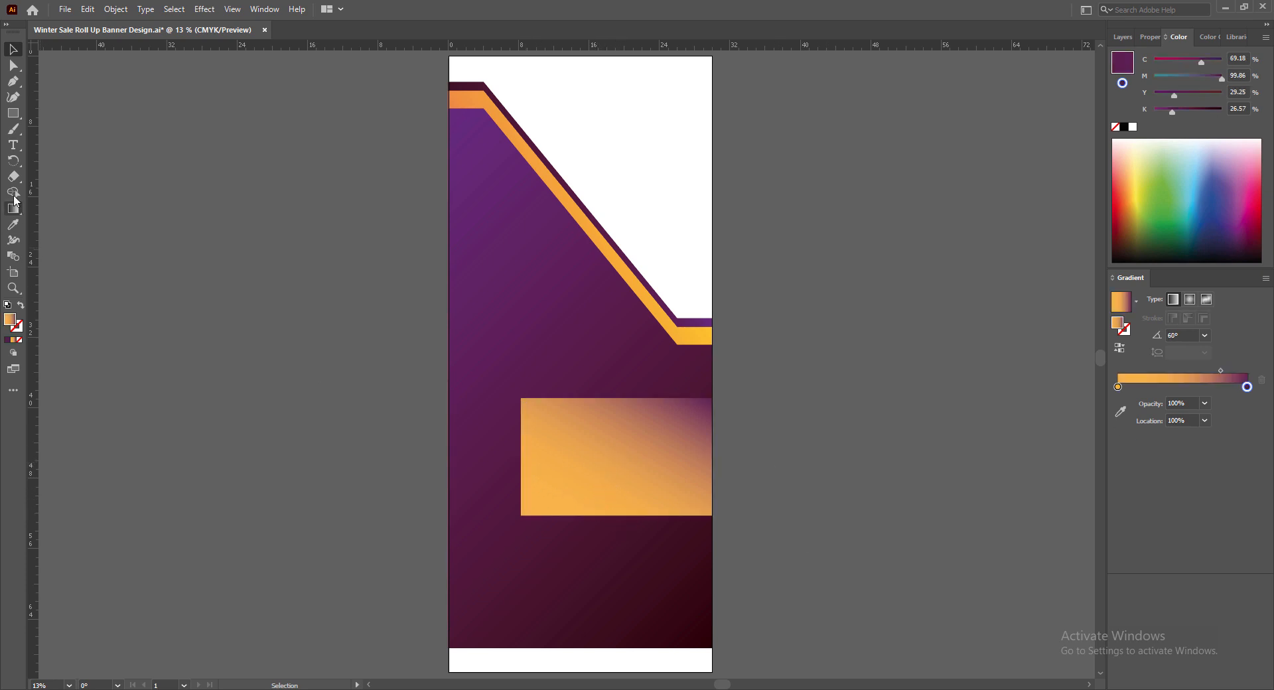
click(13, 113)
scroll(496, 624, down, 1)
drag(450, 616, 713, 641)
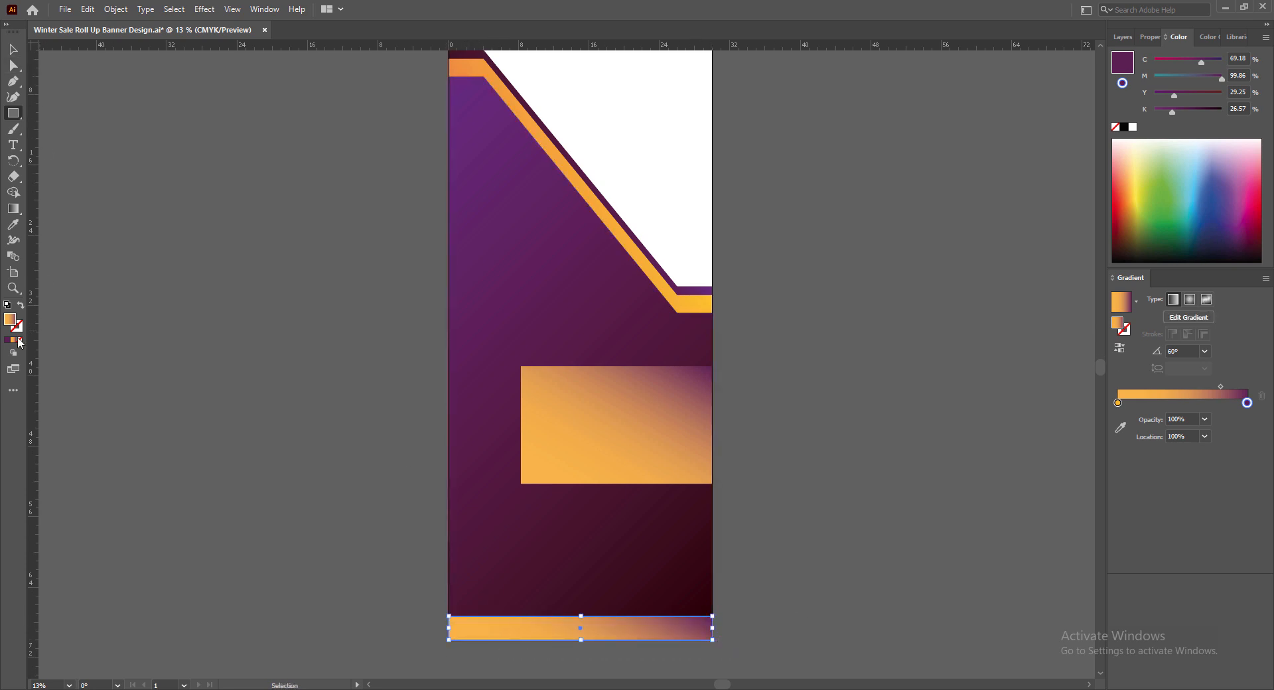
click(8, 339)
Try dark purple #30002E as the fill of the footer rectangle
click(14, 49)
click(810, 548)
click(591, 627)
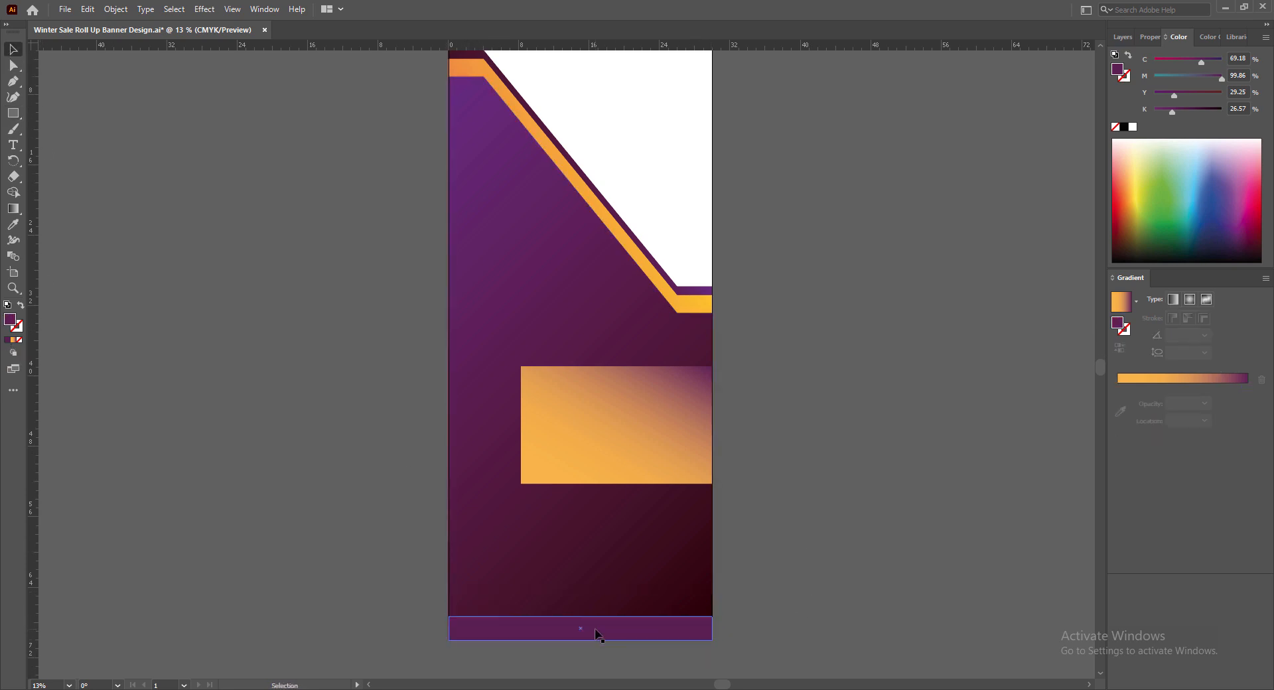
double_click(11, 322)
drag(629, 416, 684, 444)
click(821, 312)
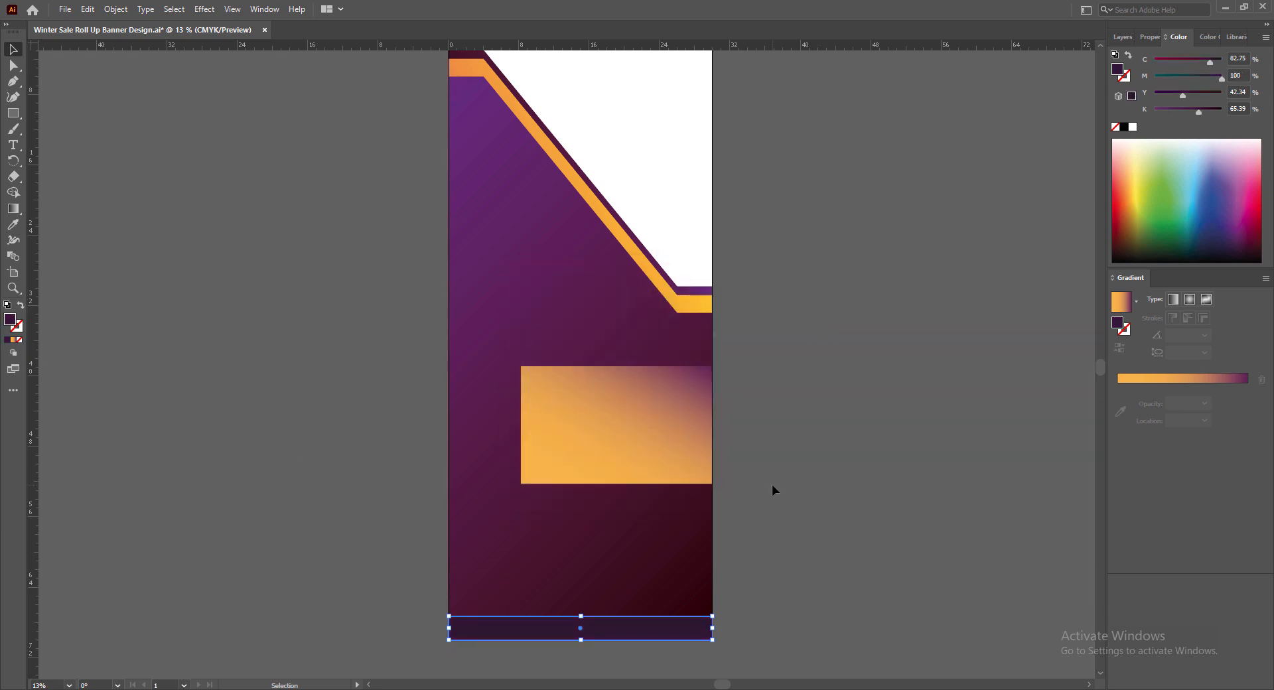
click(776, 524)
Recolour the footer rectangle with a redder, near-black purple fill at hue 328°
click(645, 629)
double_click(11, 321)
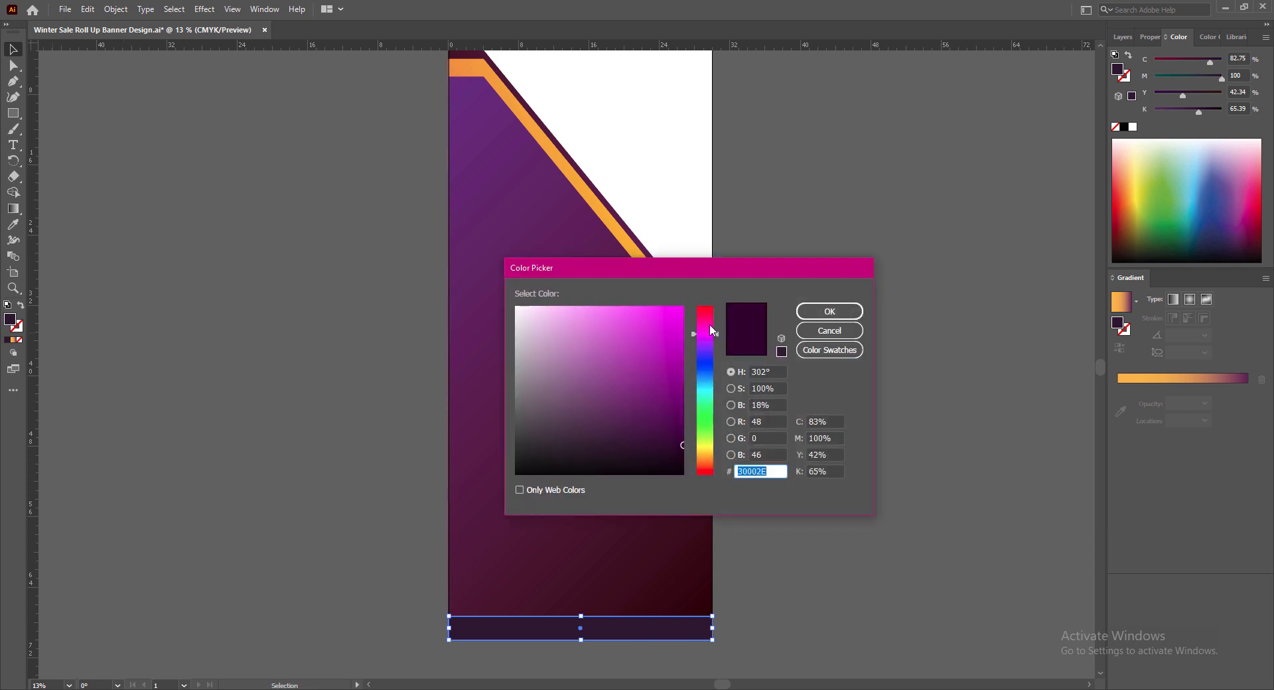
click(709, 325)
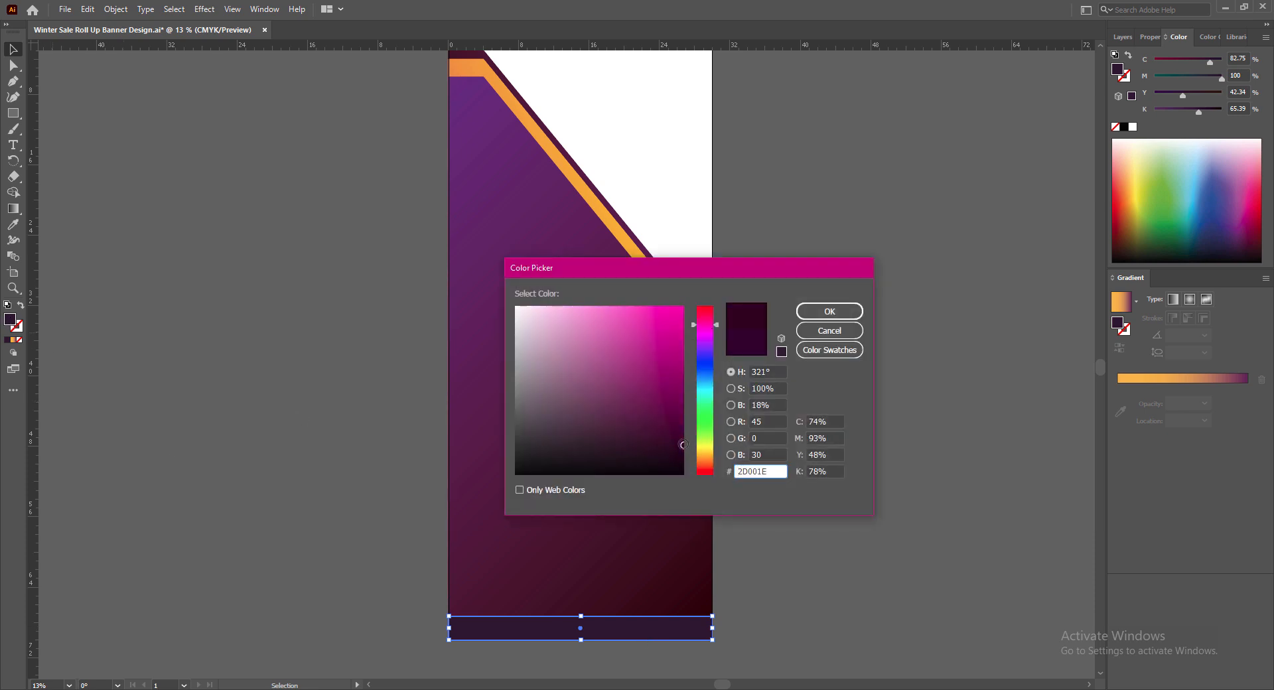
click(706, 322)
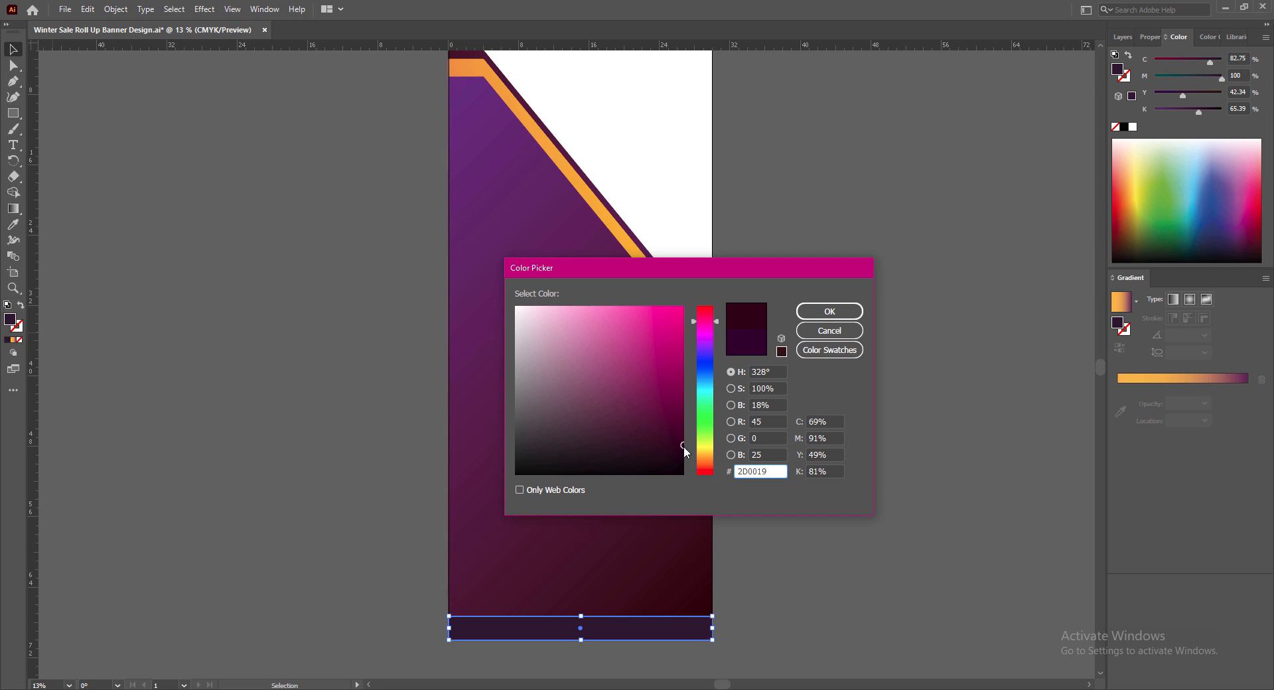
drag(686, 452, 683, 462)
click(815, 313)
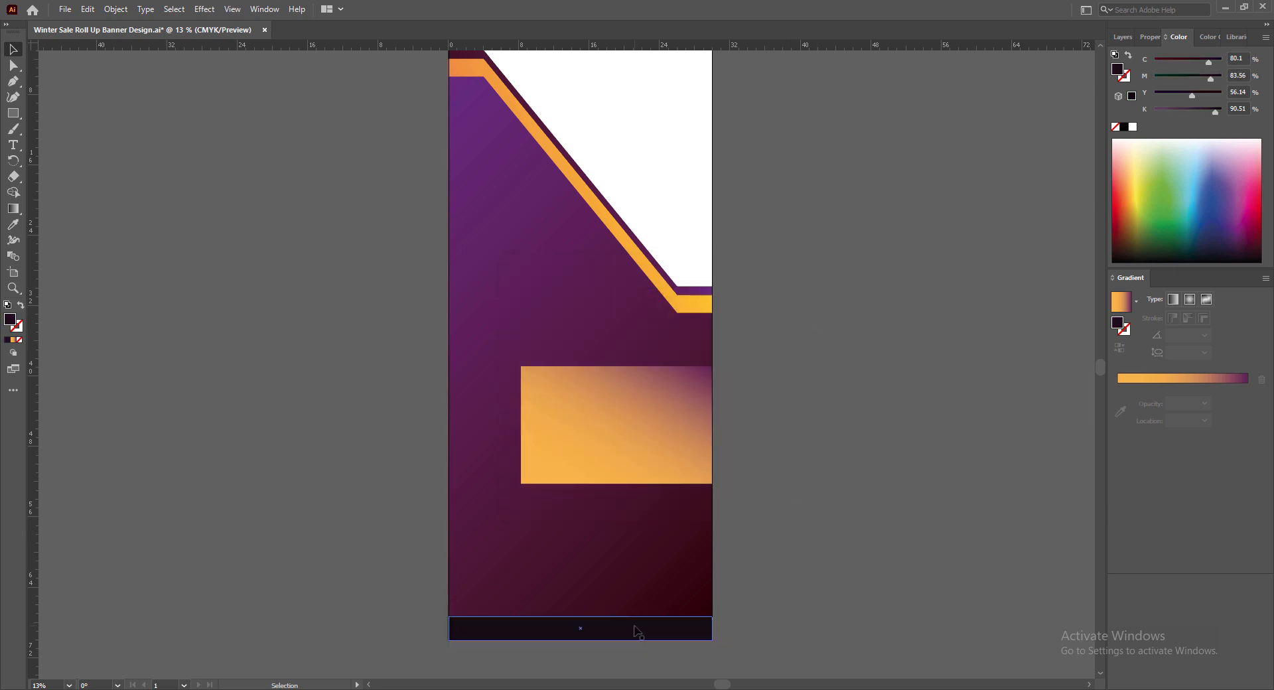
click(775, 626)
Move the orange-to-purple rectangle up toward the diagonal strips and shorten it from its bottom edge
drag(639, 458, 639, 426)
scroll(749, 443, up, 2)
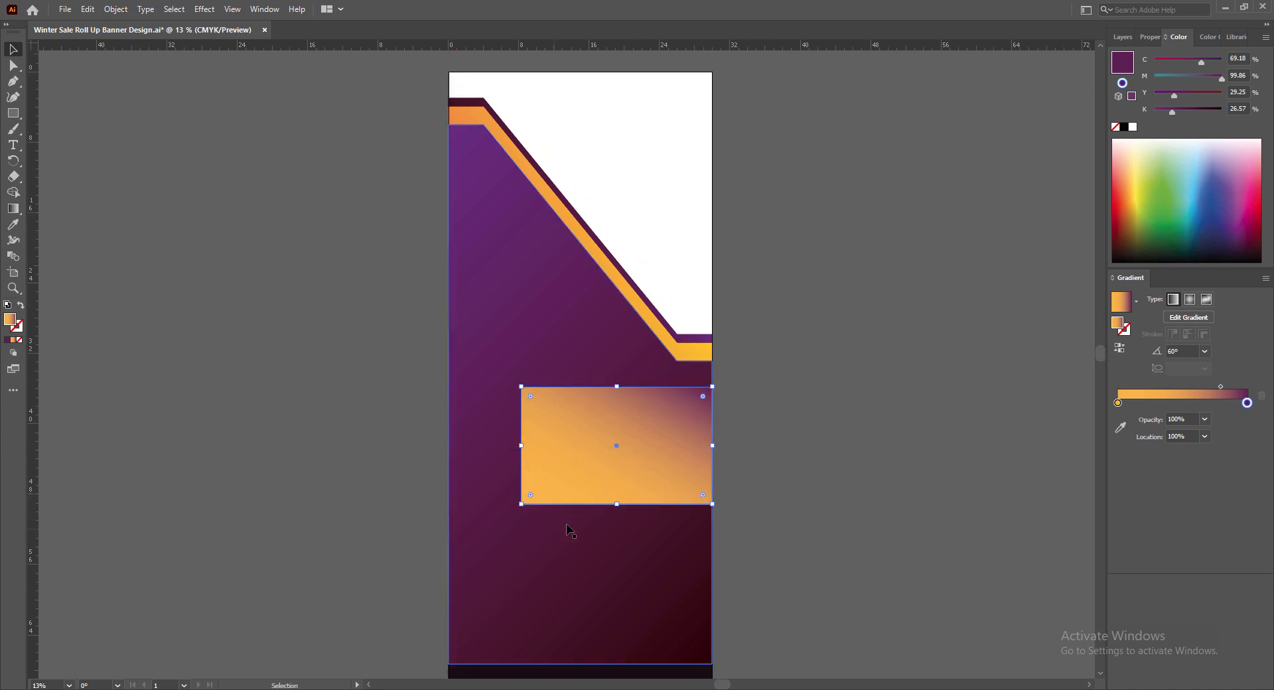
drag(619, 512, 619, 490)
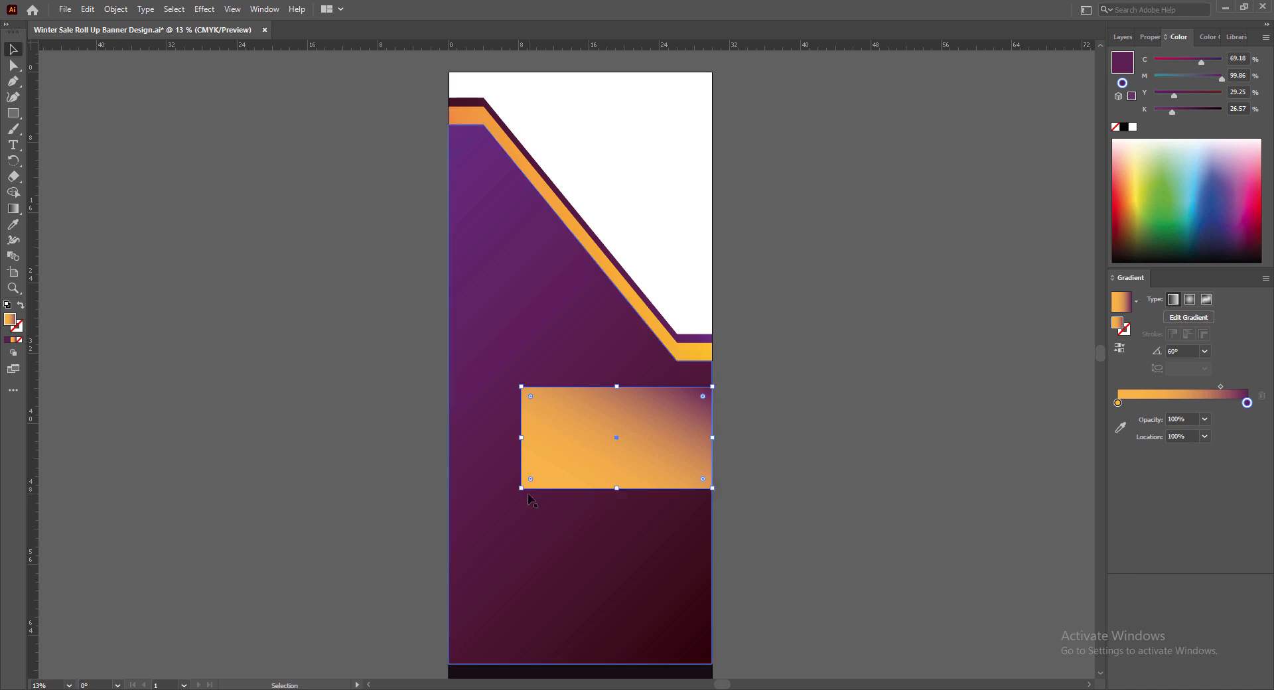
Slant the orange rectangle's left side by shifting its lower corner outward and its upper corner inward
key(a)
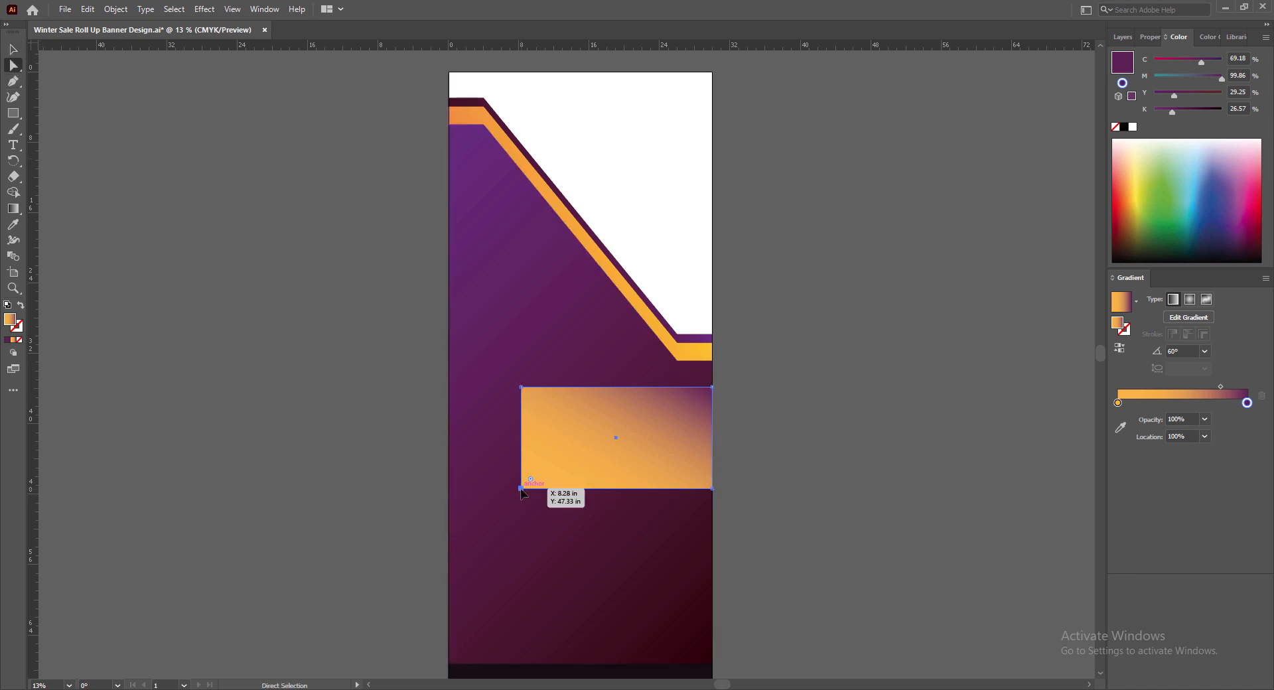
drag(521, 489, 481, 488)
key(ctrl+z)
key(ctrl+shift+a)
drag(521, 387, 598, 382)
key(v)
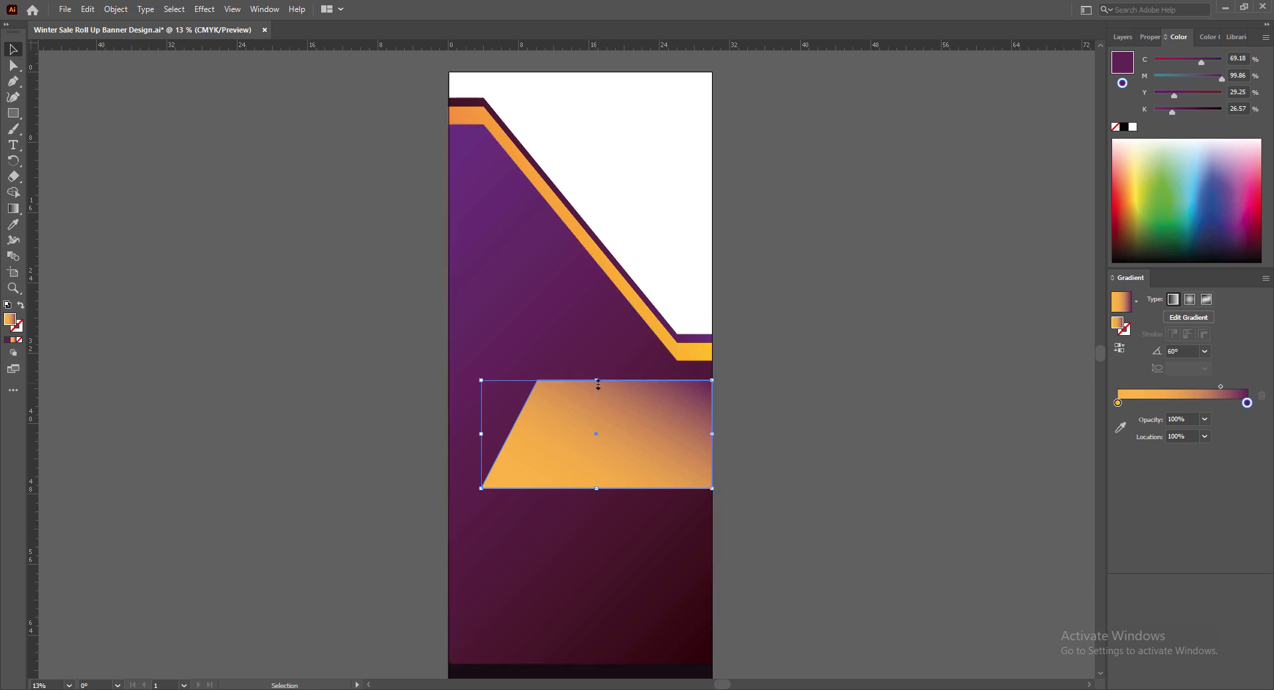
Raise the slanted orange shape's top edge slightly toward the diagonal strips and save the document
drag(598, 377, 597, 369)
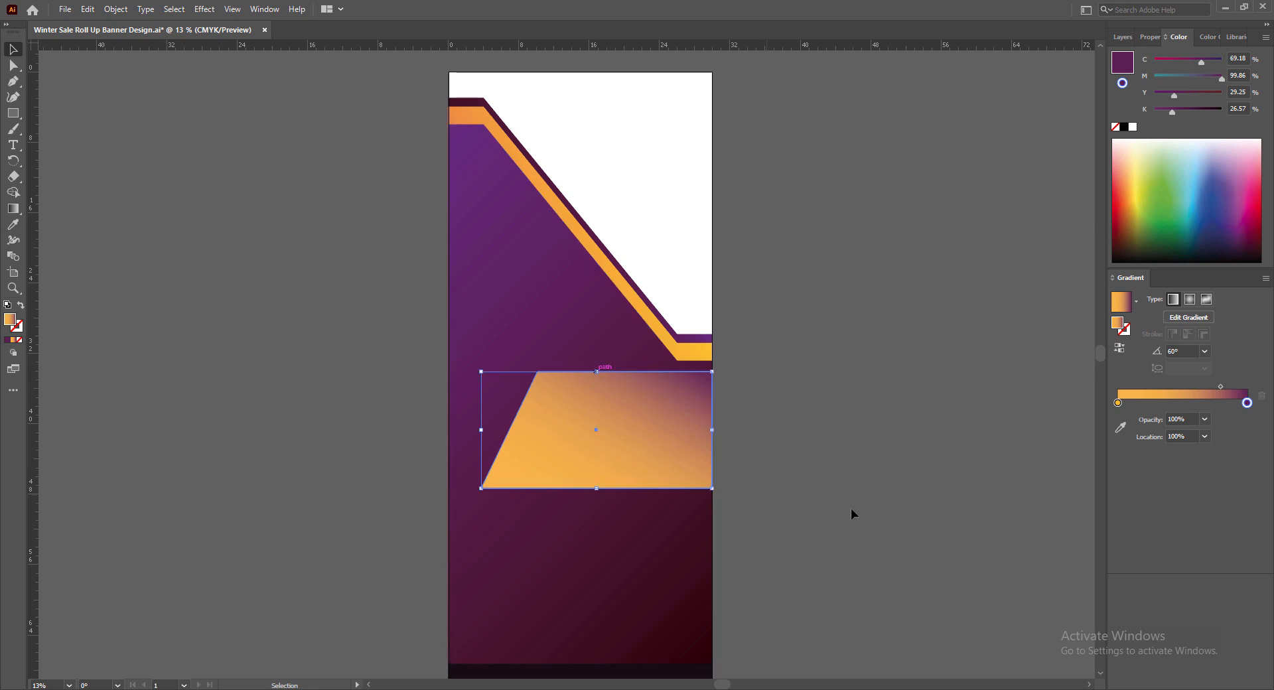
click(847, 508)
click(747, 478)
key(ctrl+s)
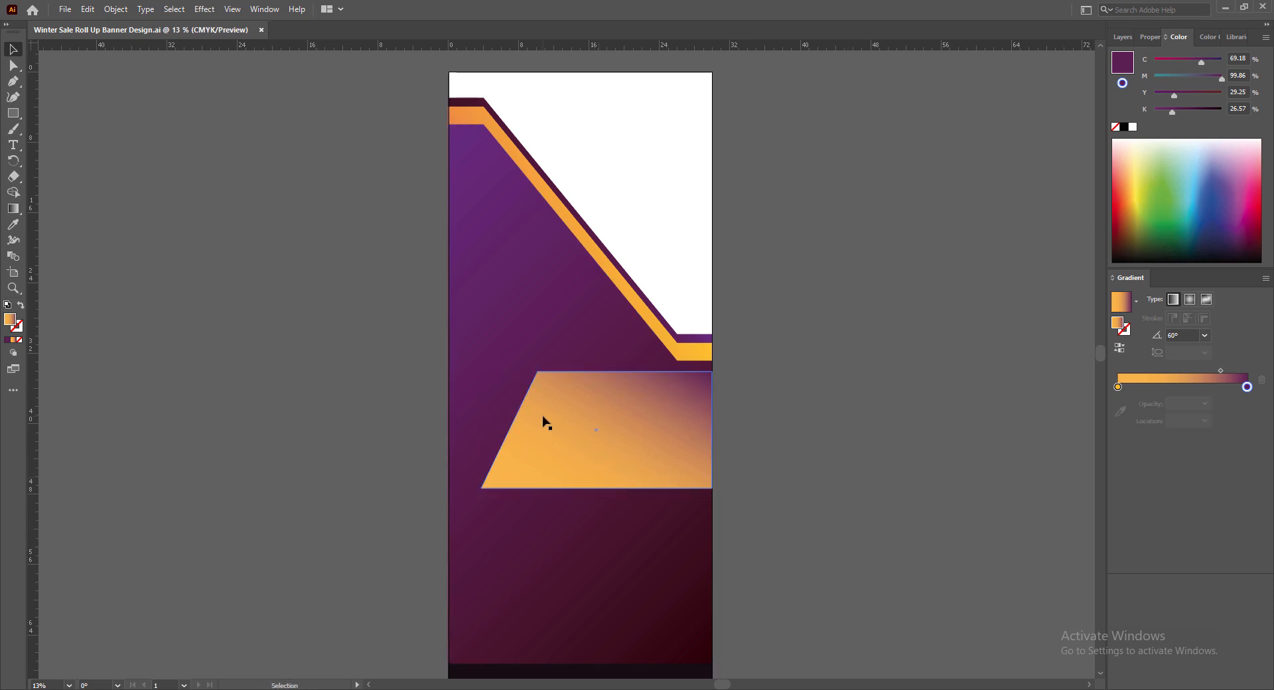
Duplicate the slanted orange shape past the banner's left edge and fill the copy with the White, Black gradient preset
drag(543, 417, 480, 412)
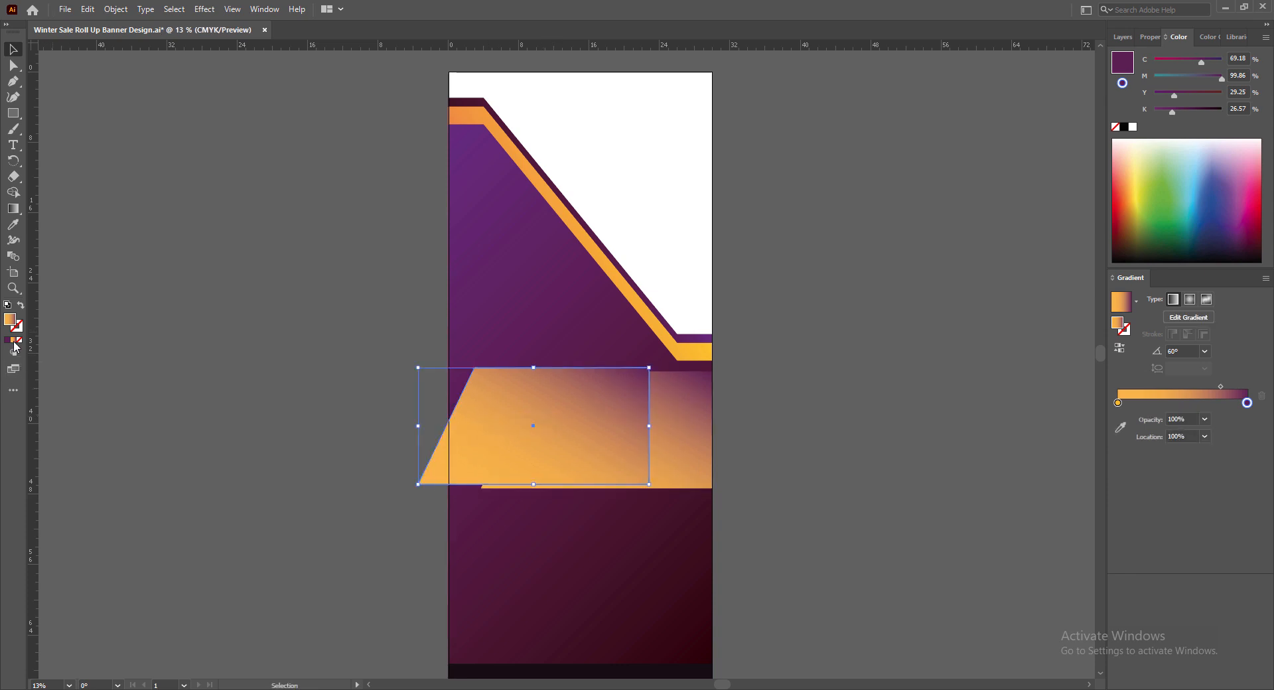
click(1137, 301)
click(1055, 324)
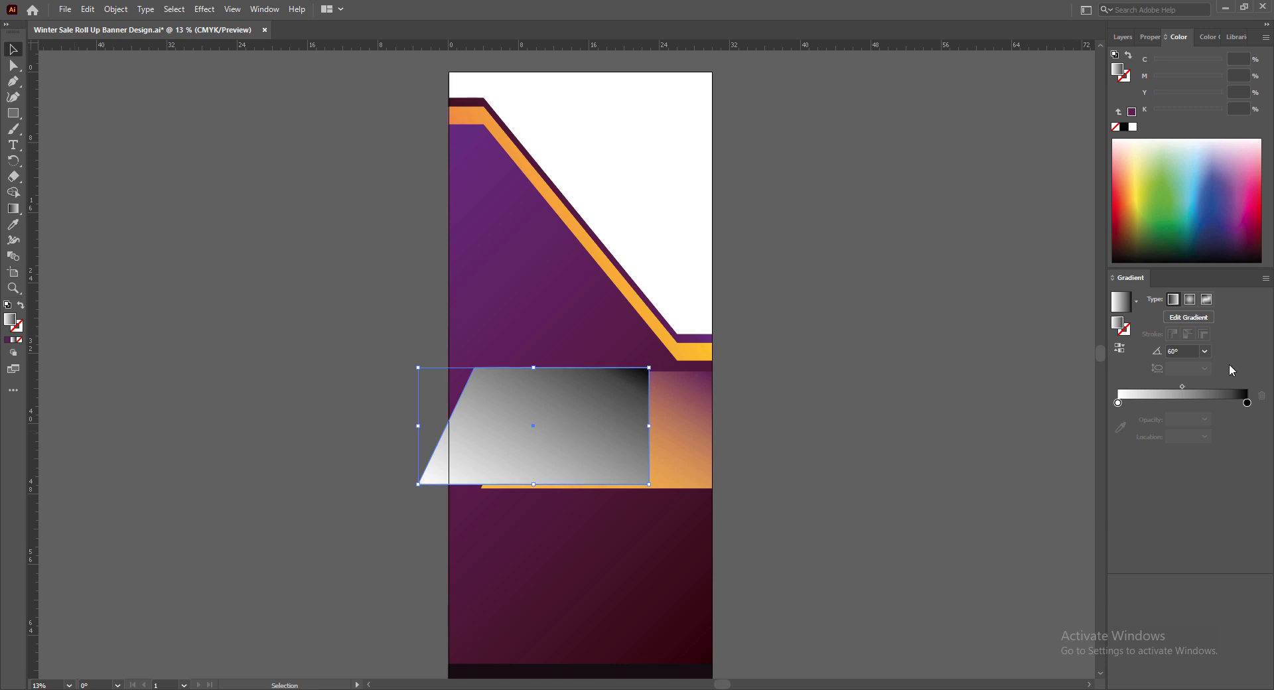
Try gradient angles of 45°, -60° and 60° on the white-to-black slanted shape
click(1206, 351)
click(1224, 425)
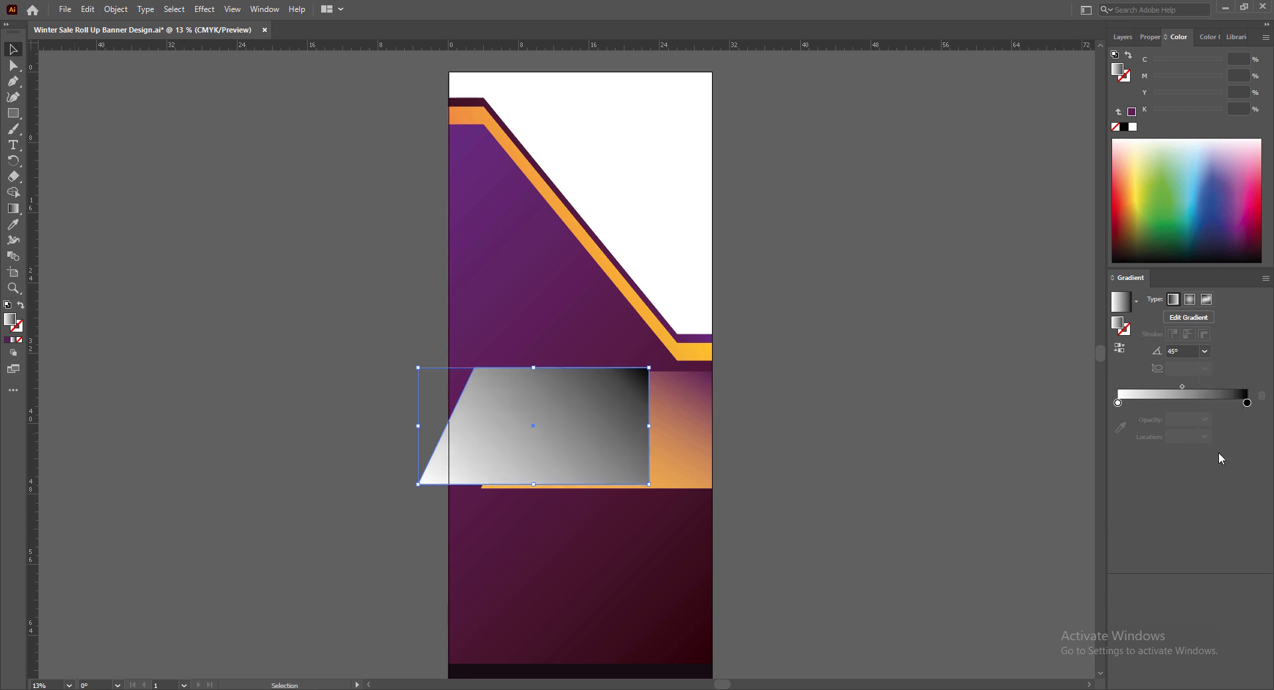
click(1204, 350)
click(1225, 532)
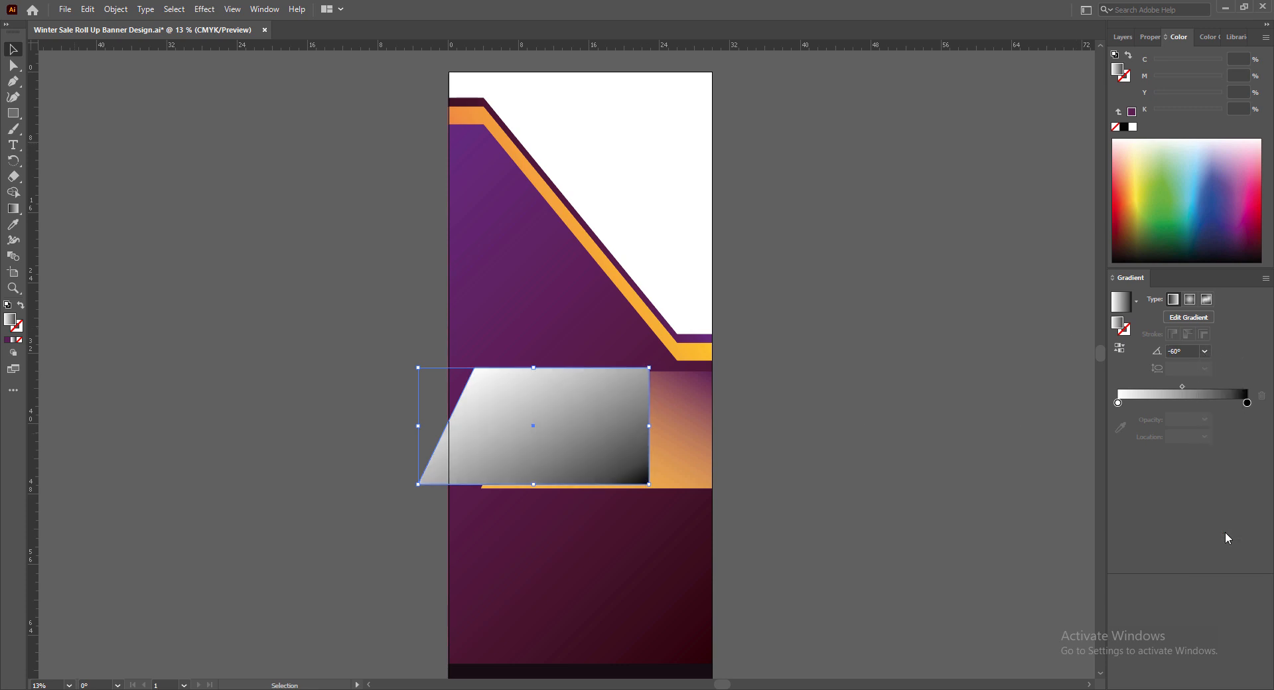
click(1206, 353)
click(1222, 440)
Set the white-to-black shape's gradient angle to -150°, comparing it with 150°
click(1204, 353)
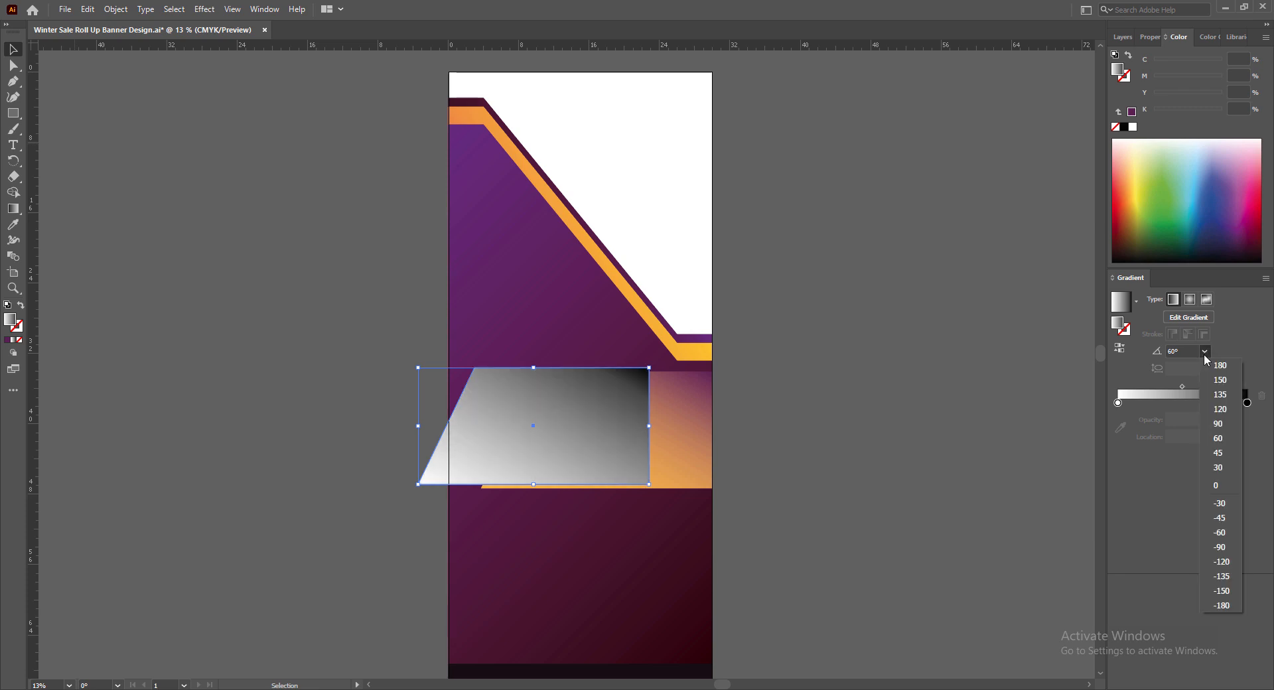
click(1228, 584)
click(1207, 352)
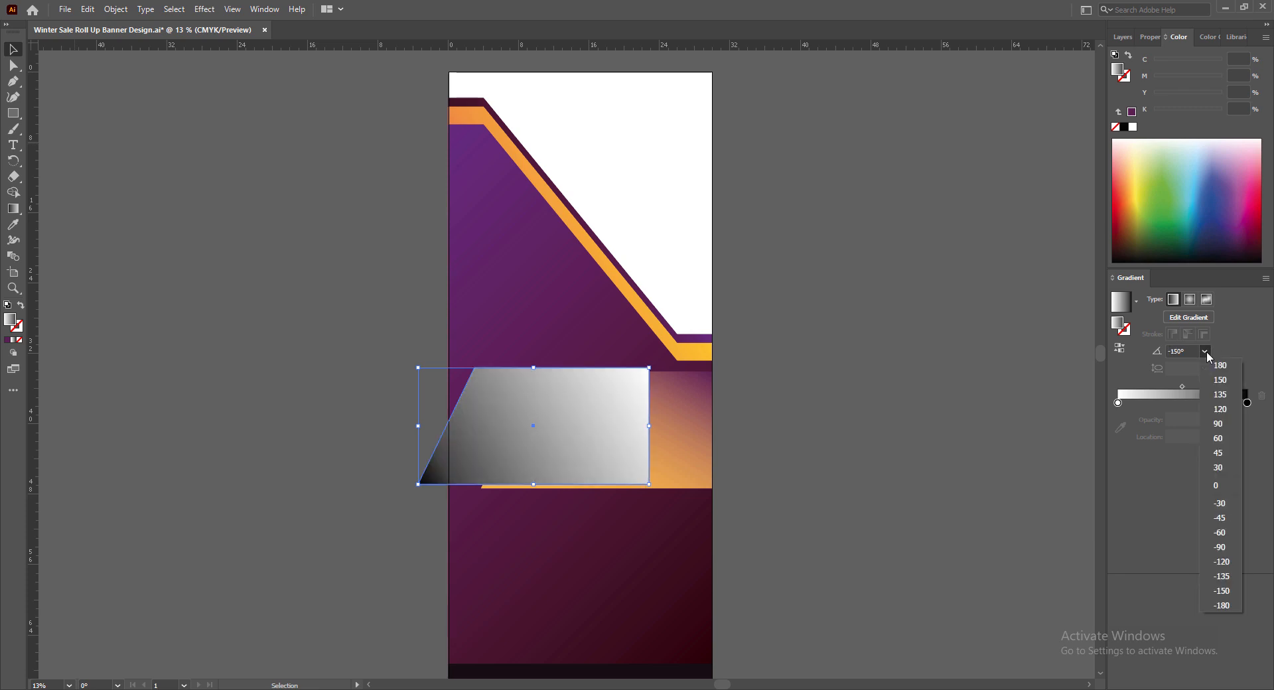
click(1220, 381)
click(1205, 351)
click(1229, 587)
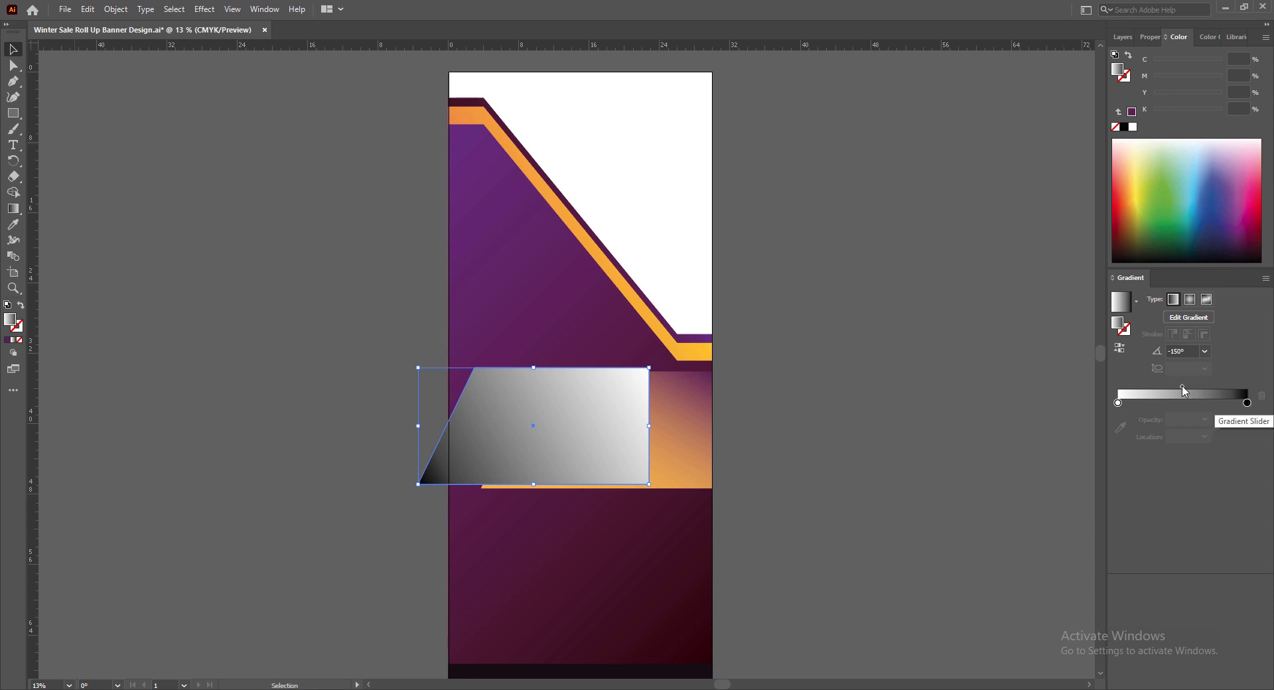
Shift the gradient's midpoint toward the black stop and recolor that stop to C=0 M=0 Y=0 K=80
drag(1185, 391, 1203, 392)
double_click(1248, 403)
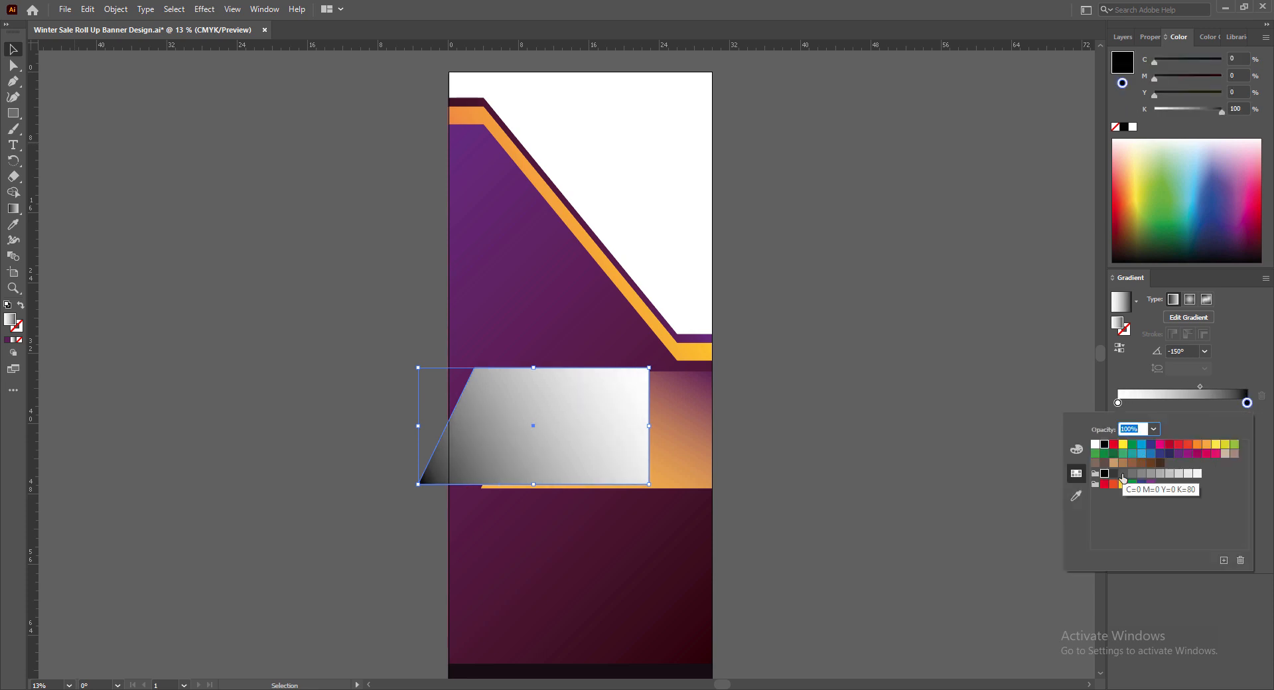
click(1124, 474)
click(1222, 371)
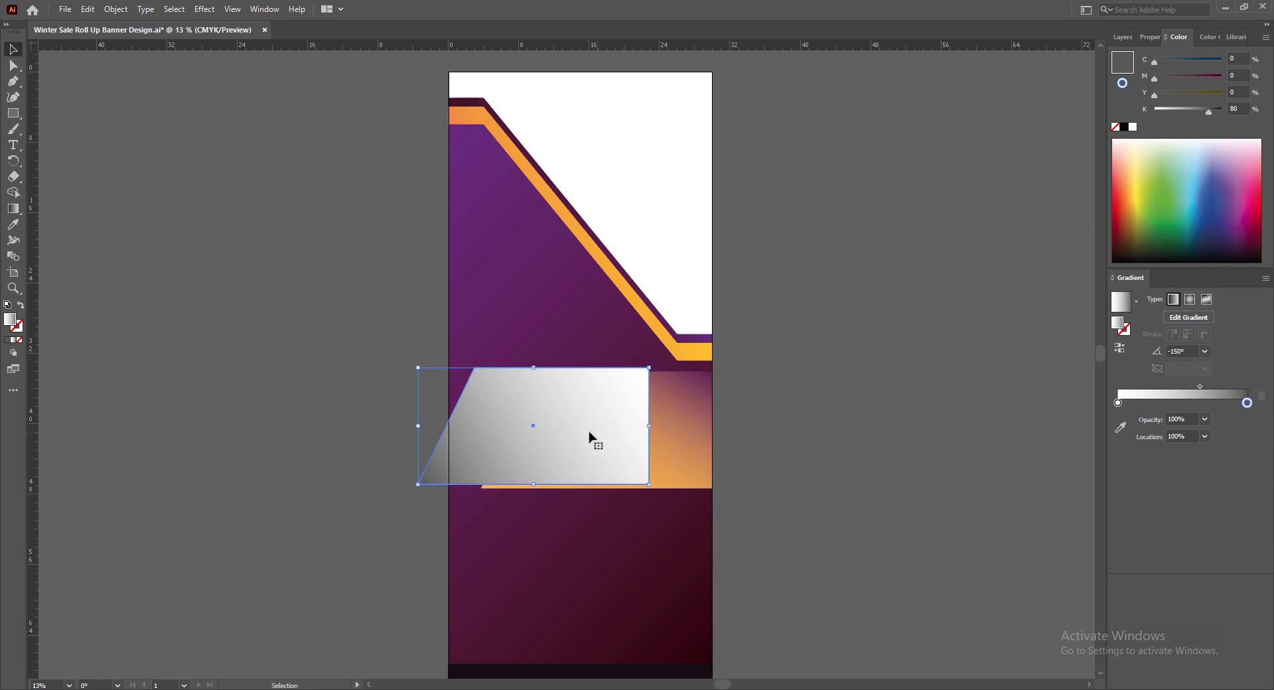
Narrow the gray gradient shape into a slanted strip by moving its two right corners toward the left side
click(10, 68)
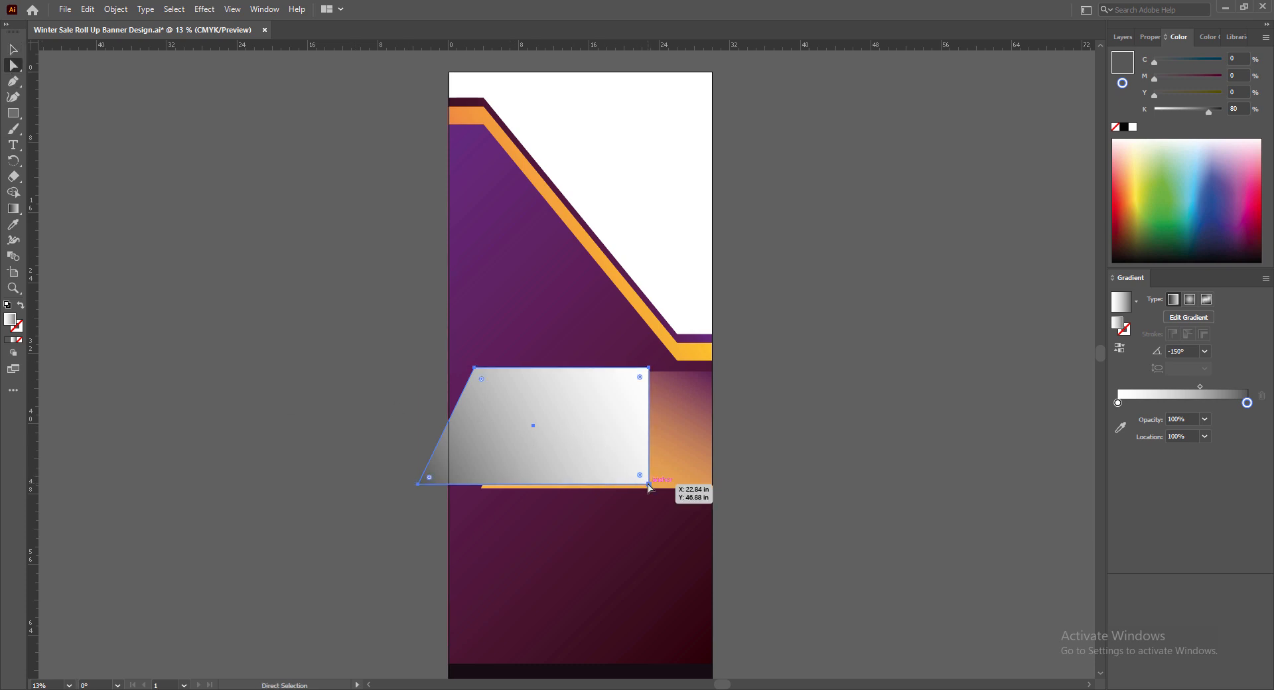
drag(649, 485, 470, 485)
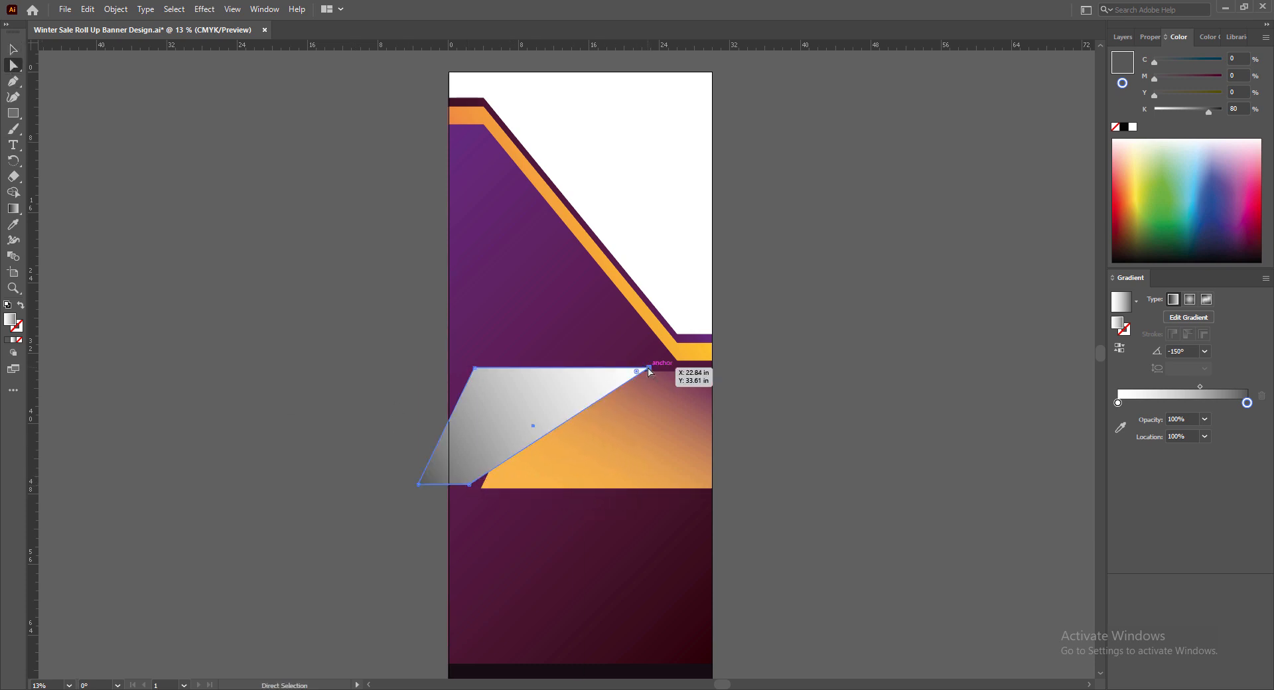
drag(649, 368, 515, 369)
Align the gray strip with the orange shape's top and bottom edges and shift its lower-left corner inward
click(13, 50)
drag(474, 410, 478, 413)
click(13, 66)
drag(422, 489, 454, 494)
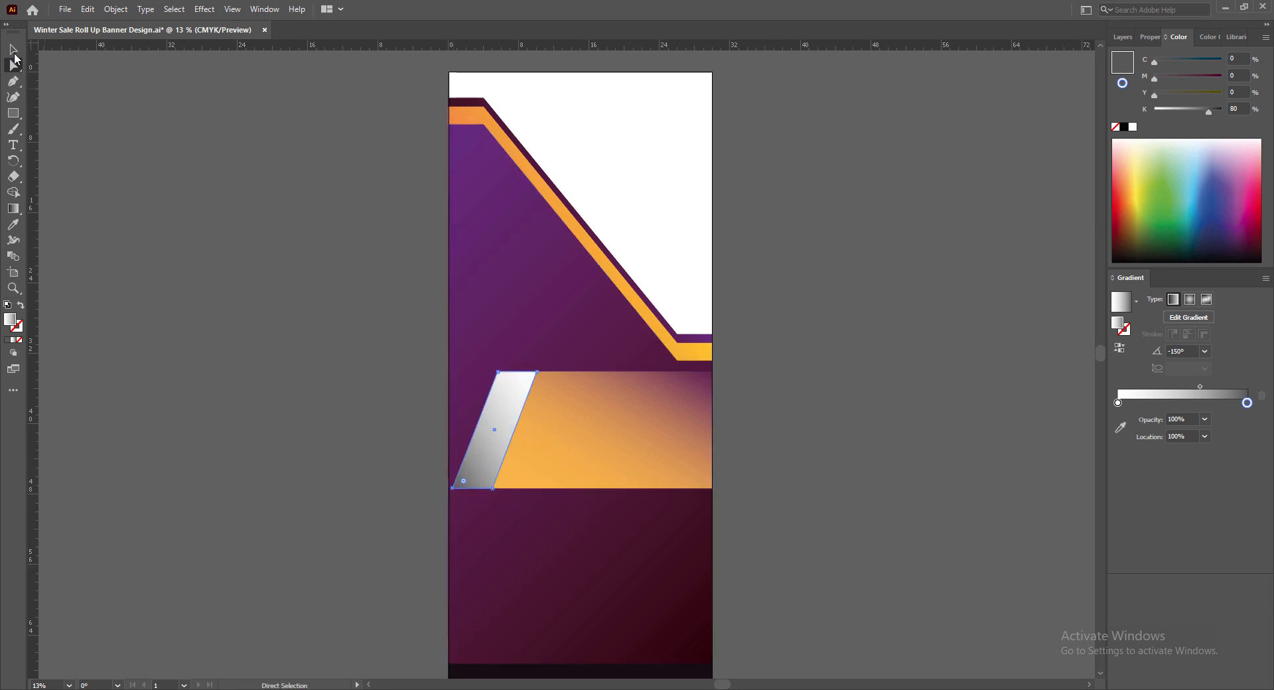
Move the gray strip up beside the orange shape and adjust its corners to run parallel to the orange slanted side
key(v)
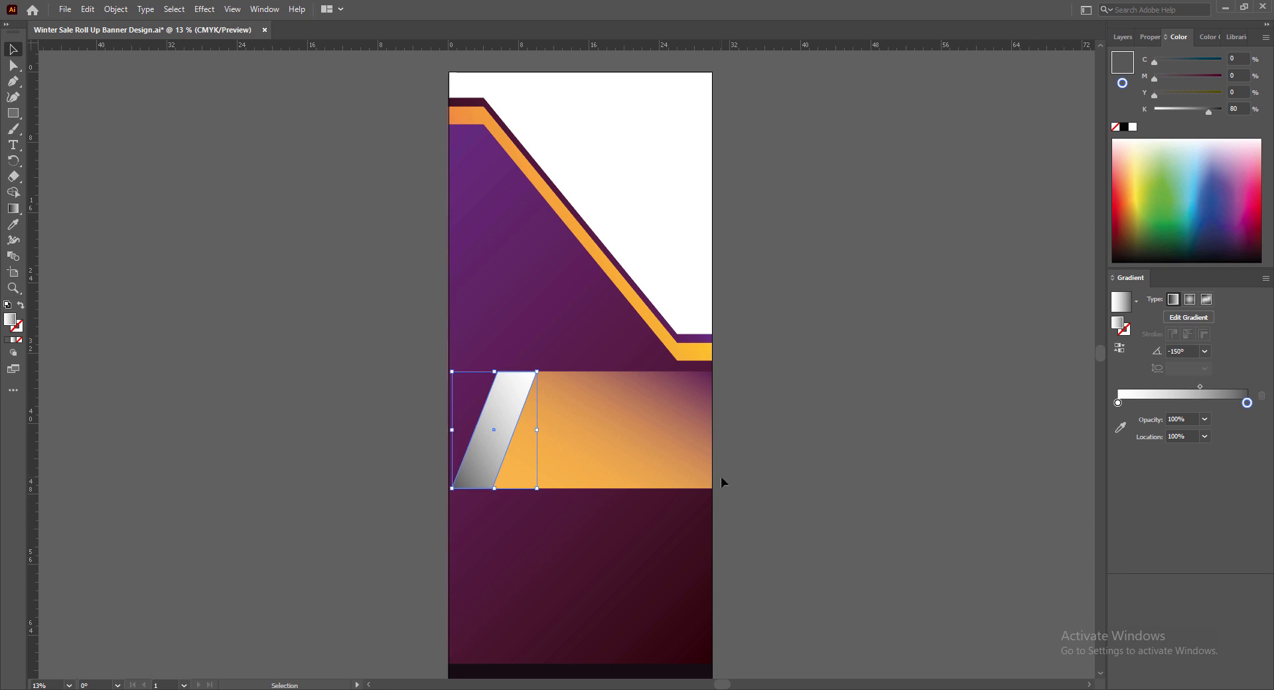
key(a)
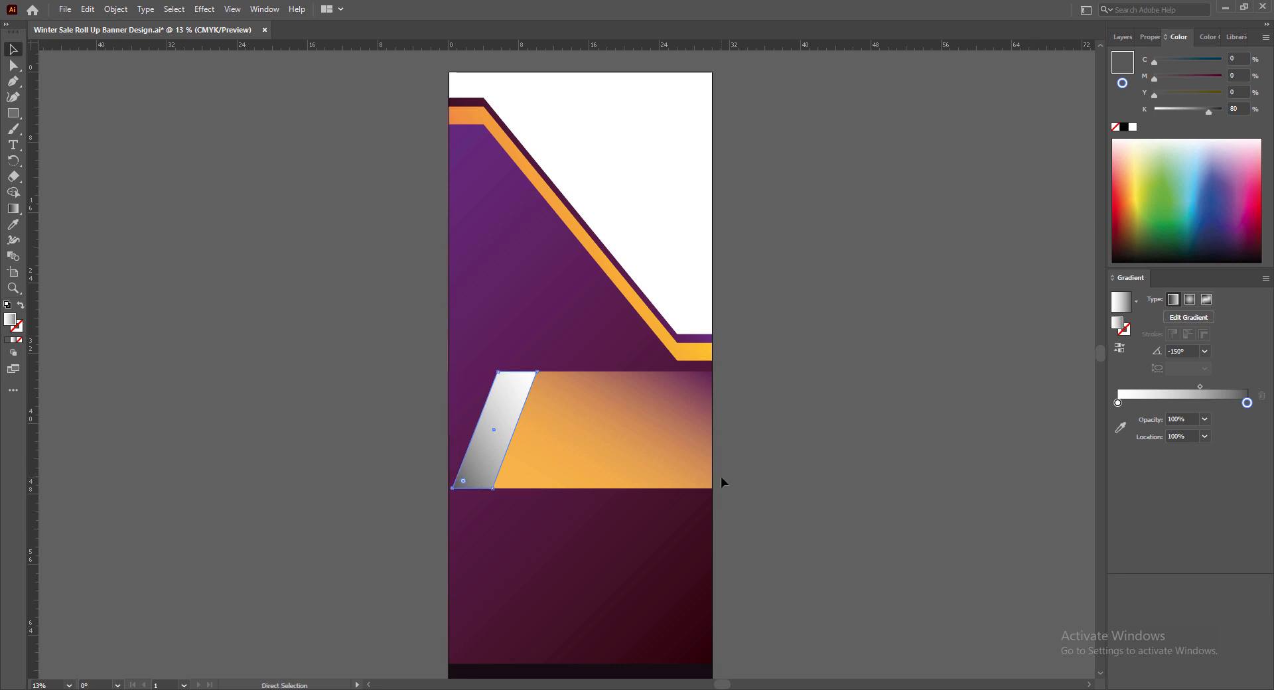
key(v)
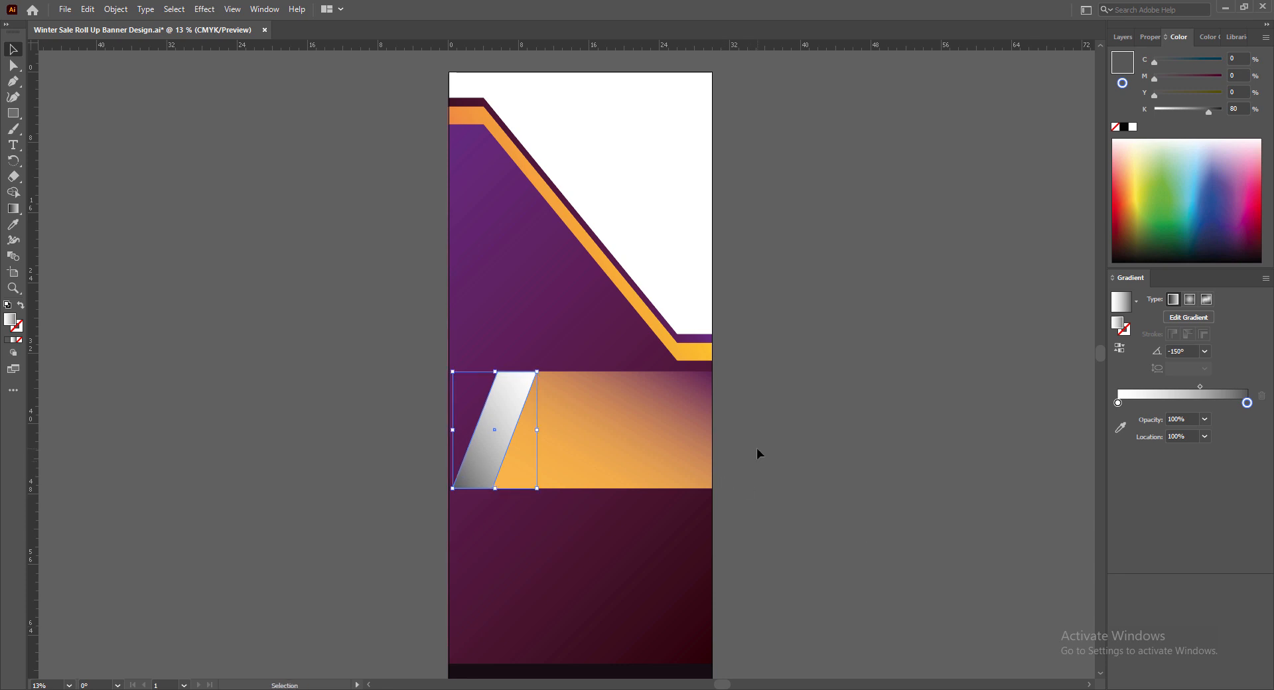
drag(495, 446, 491, 419)
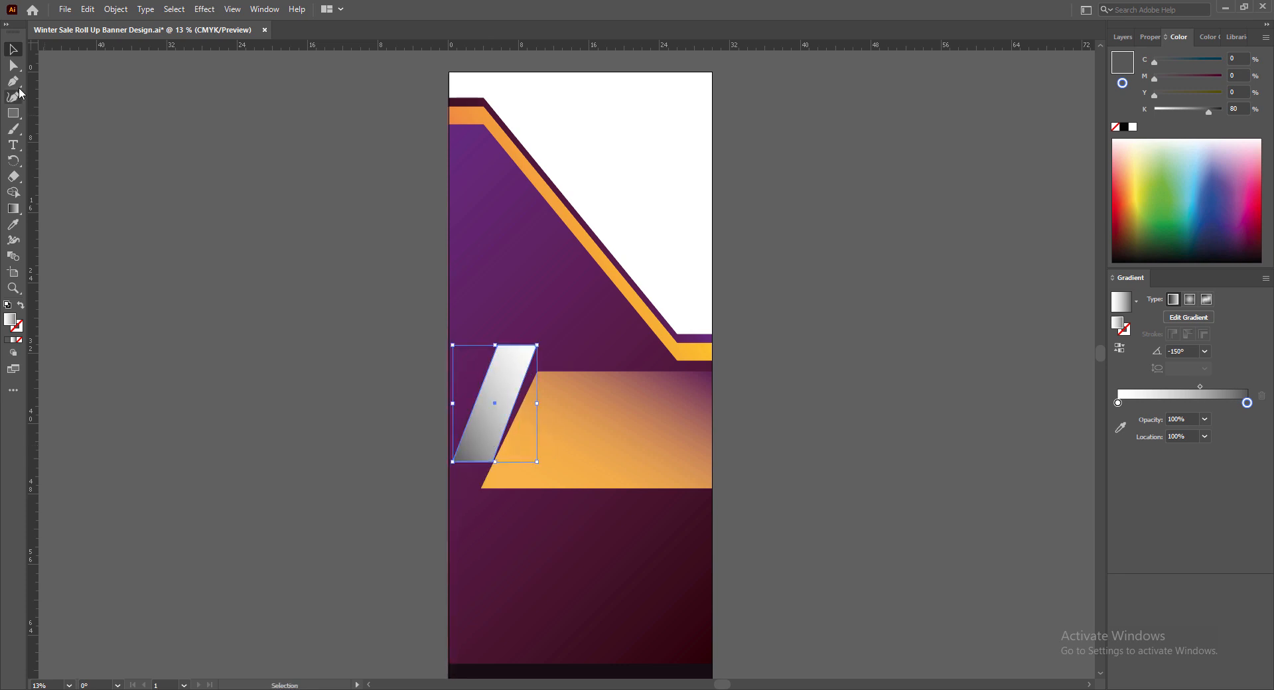
key(a)
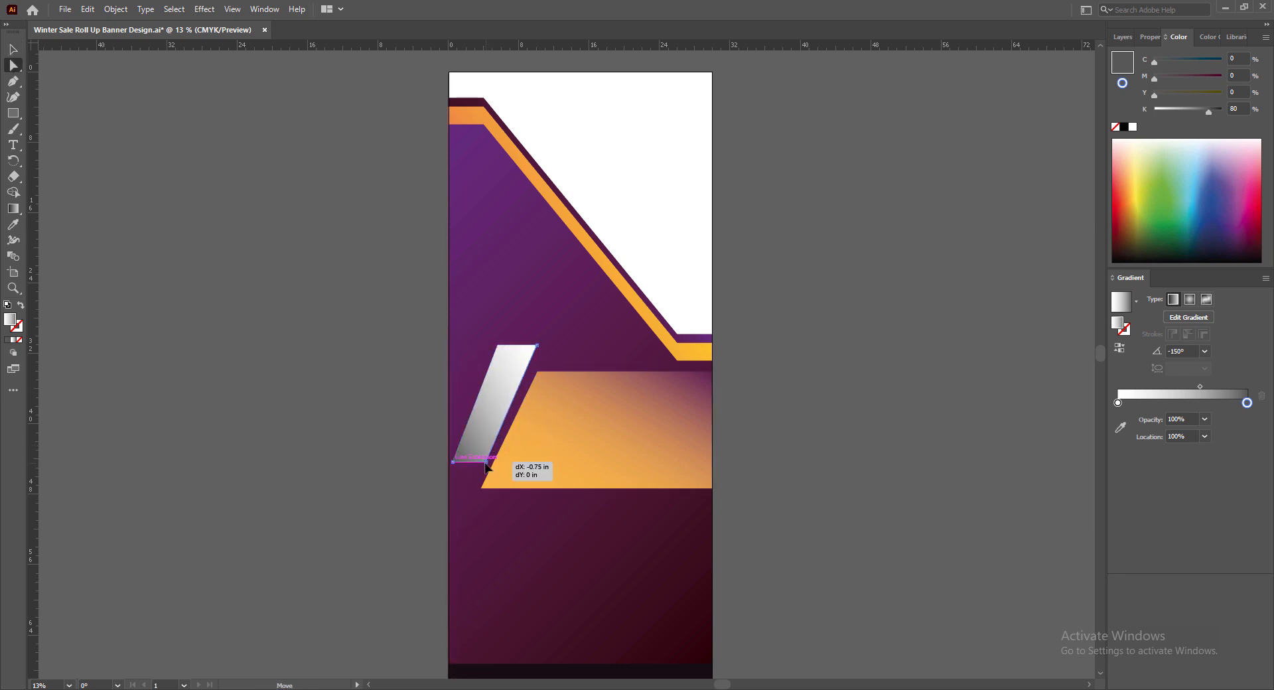
drag(537, 345, 509, 347)
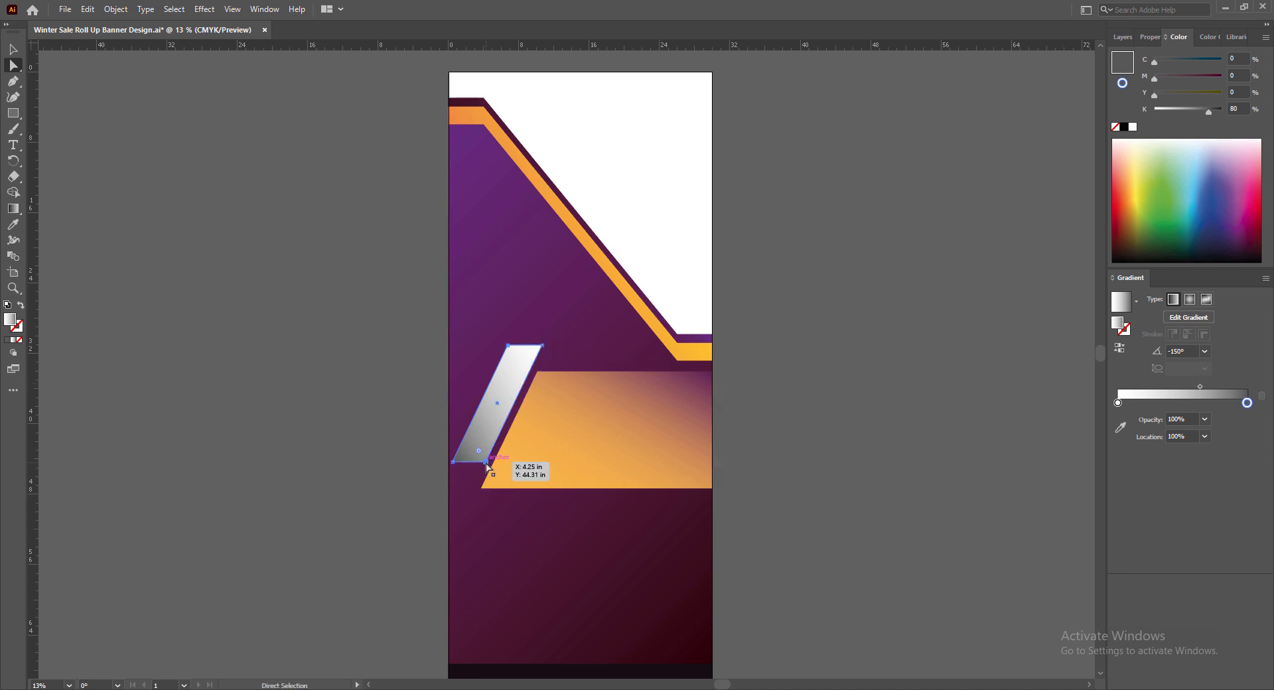
drag(488, 465, 488, 467)
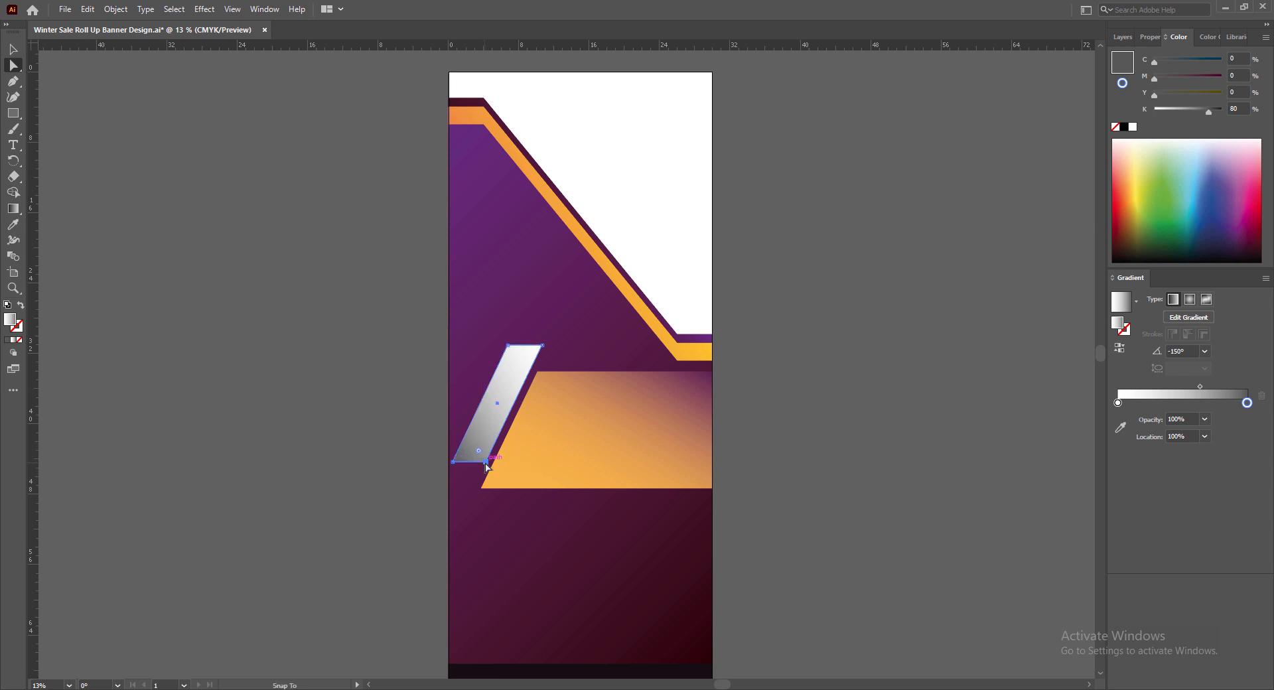
key(v)
click(870, 435)
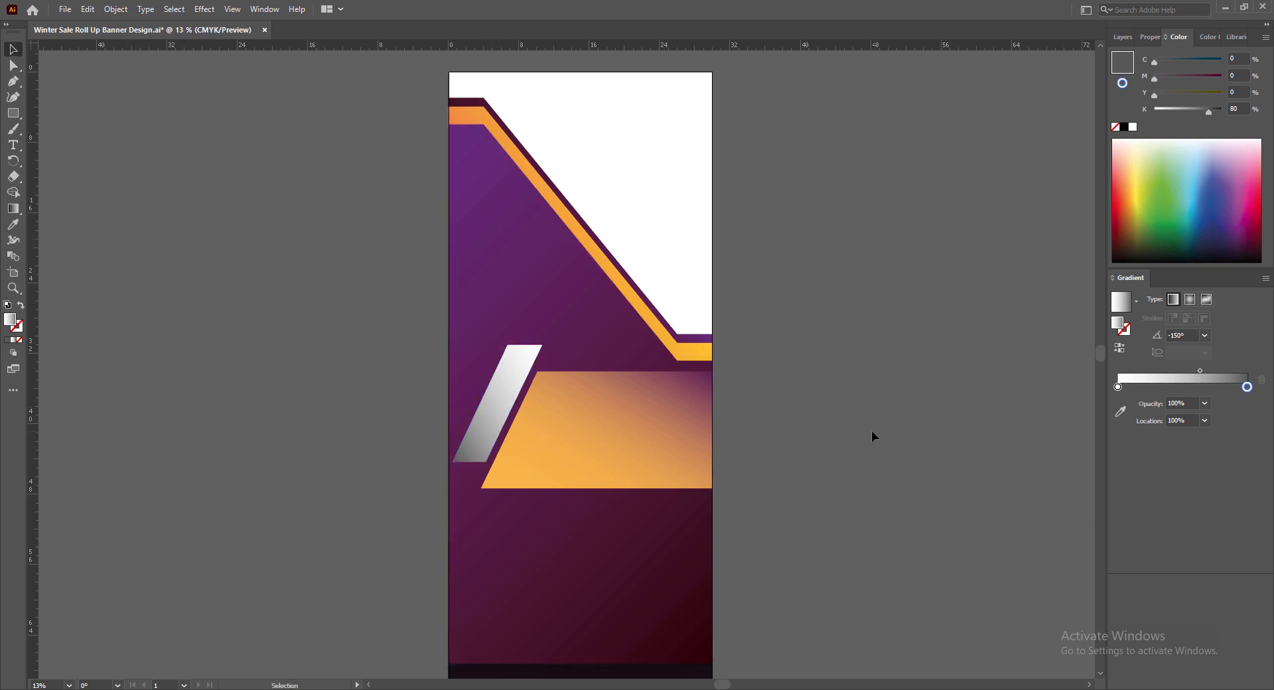
Nudge the gray strip down and slightly left to leave a narrow gap beside the orange shape's slanted side
click(495, 453)
key(Down)
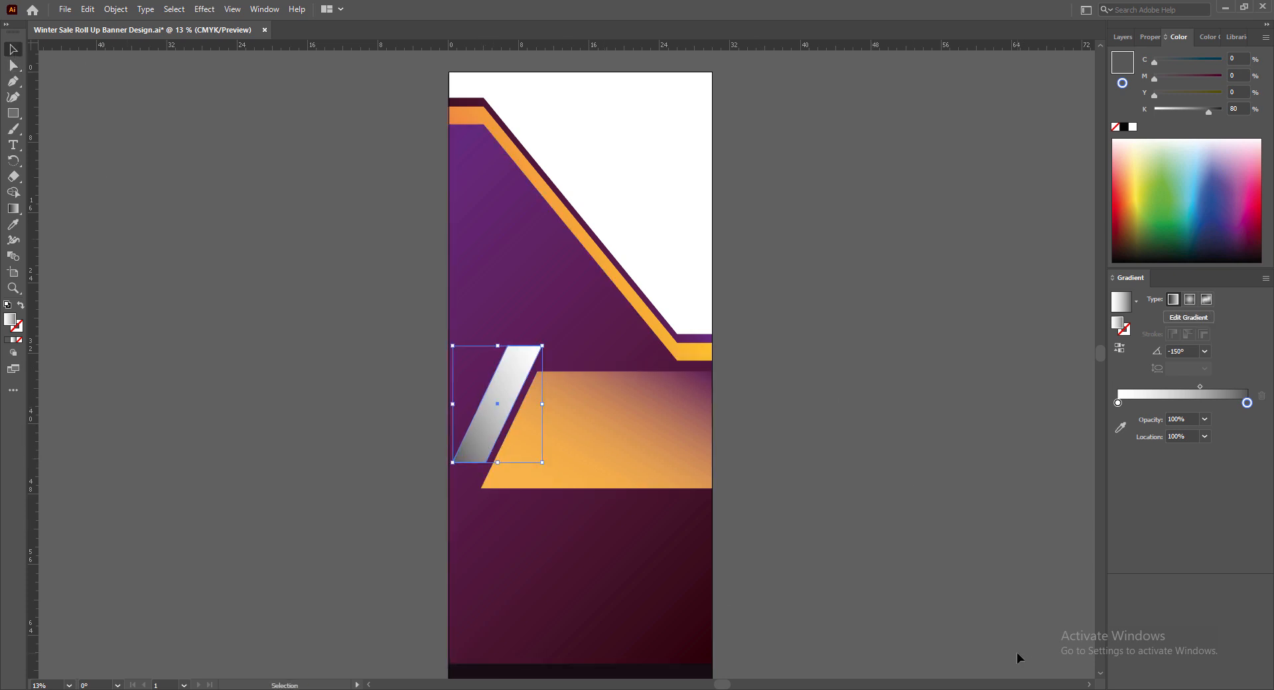
key(Down)
key(Down)
key(Down)
key(Down)
key(Down)
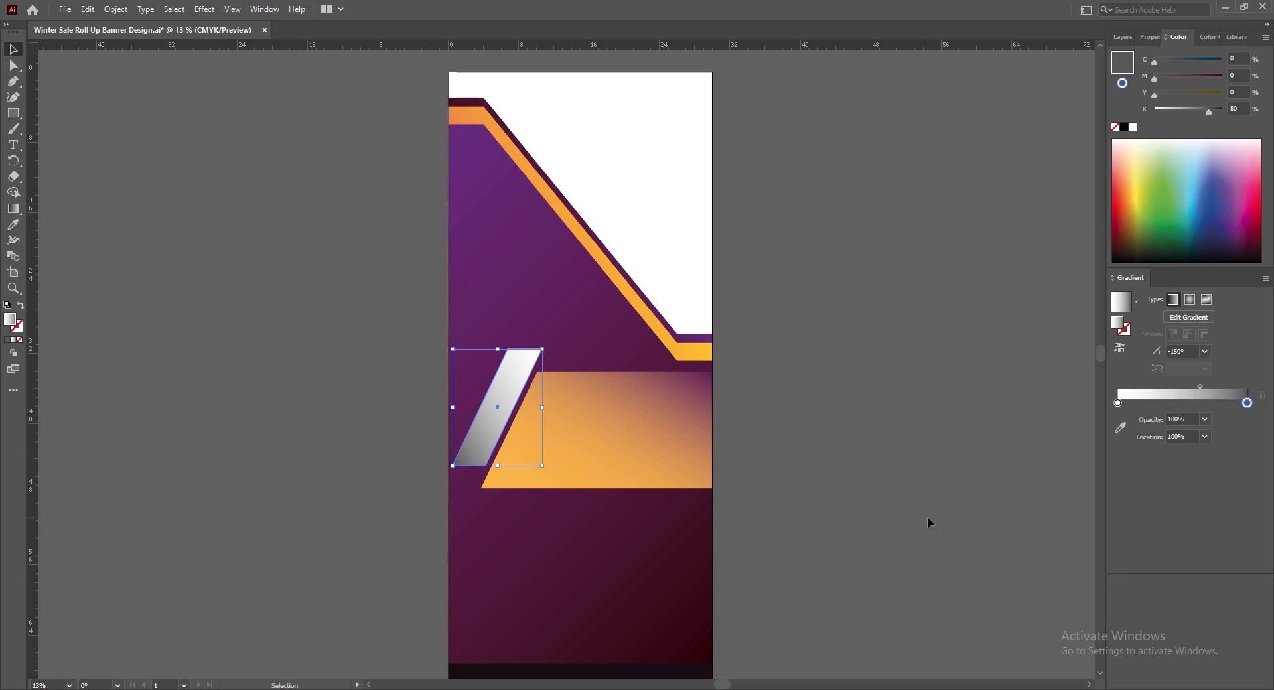
key(Down)
key(Down)
key(Down)
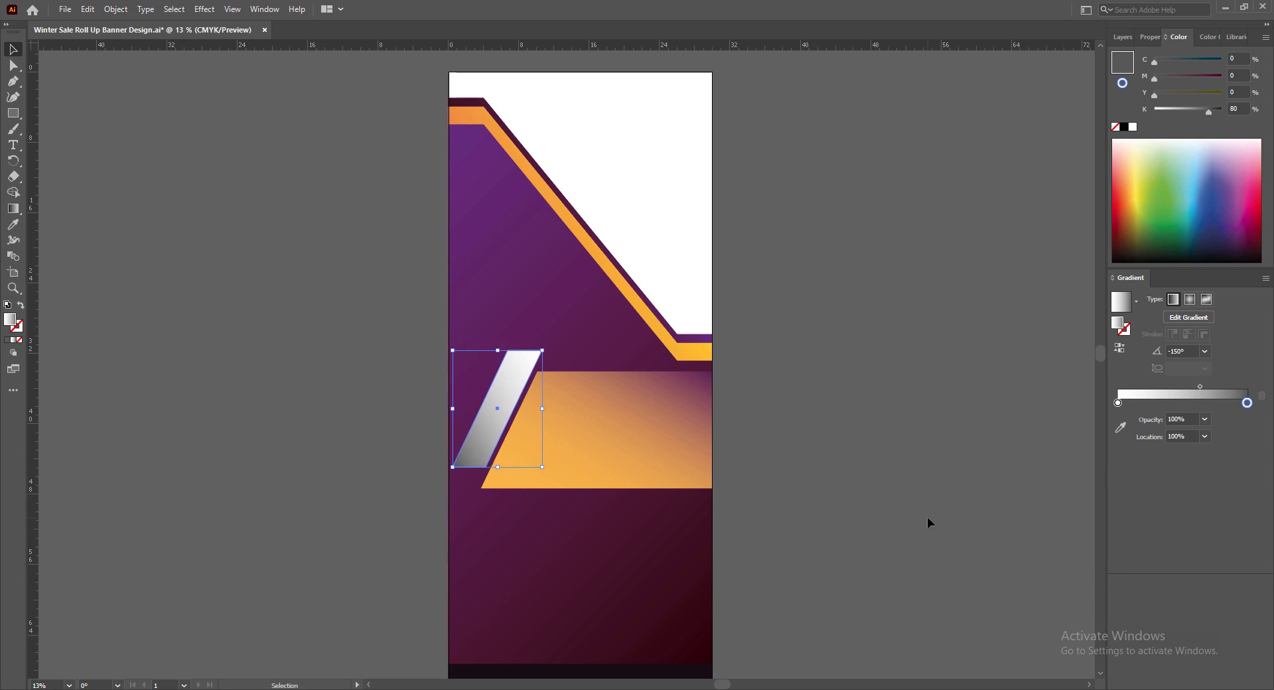
key(Left)
key(Left)
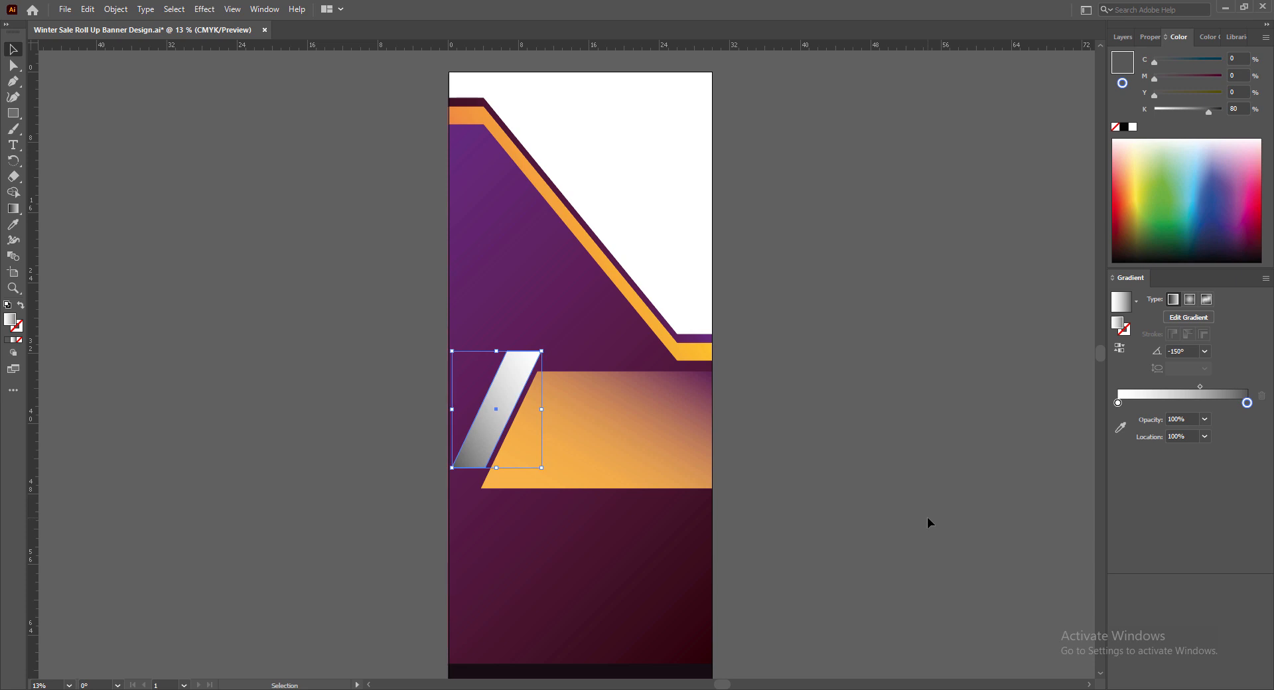
key(ctrl+shift+a)
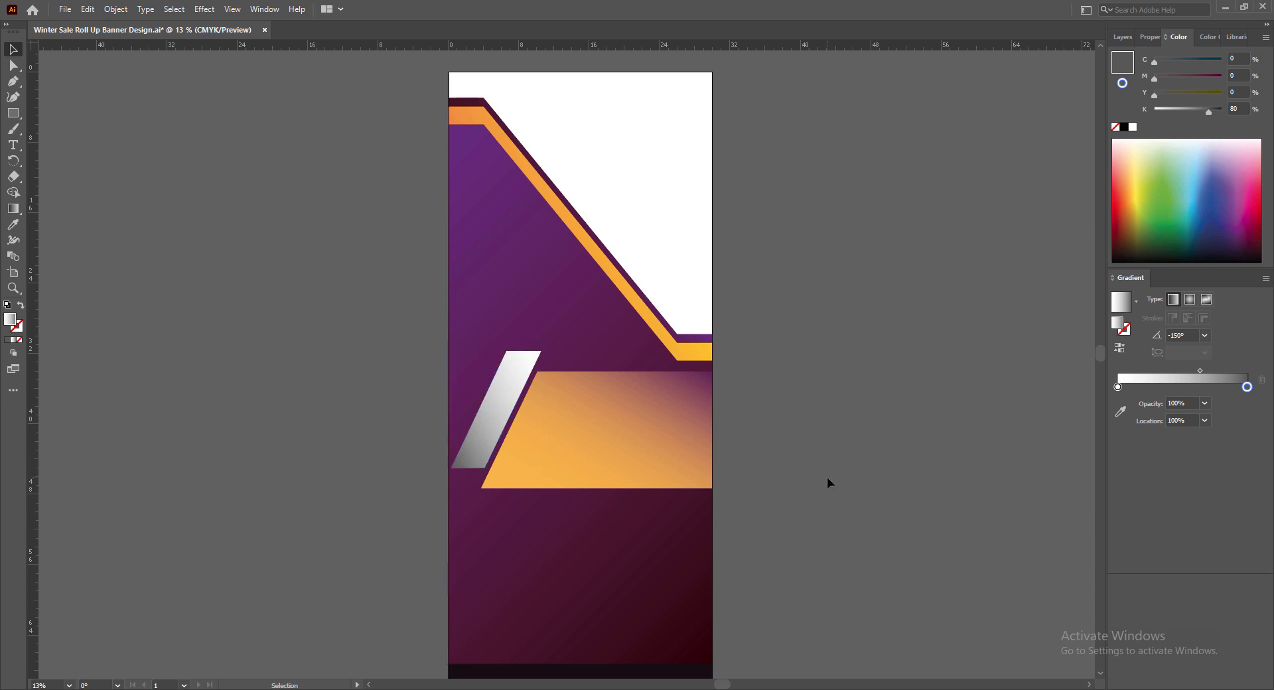
Duplicate the gray strip and place the copy above and overlapping the original
click(484, 460)
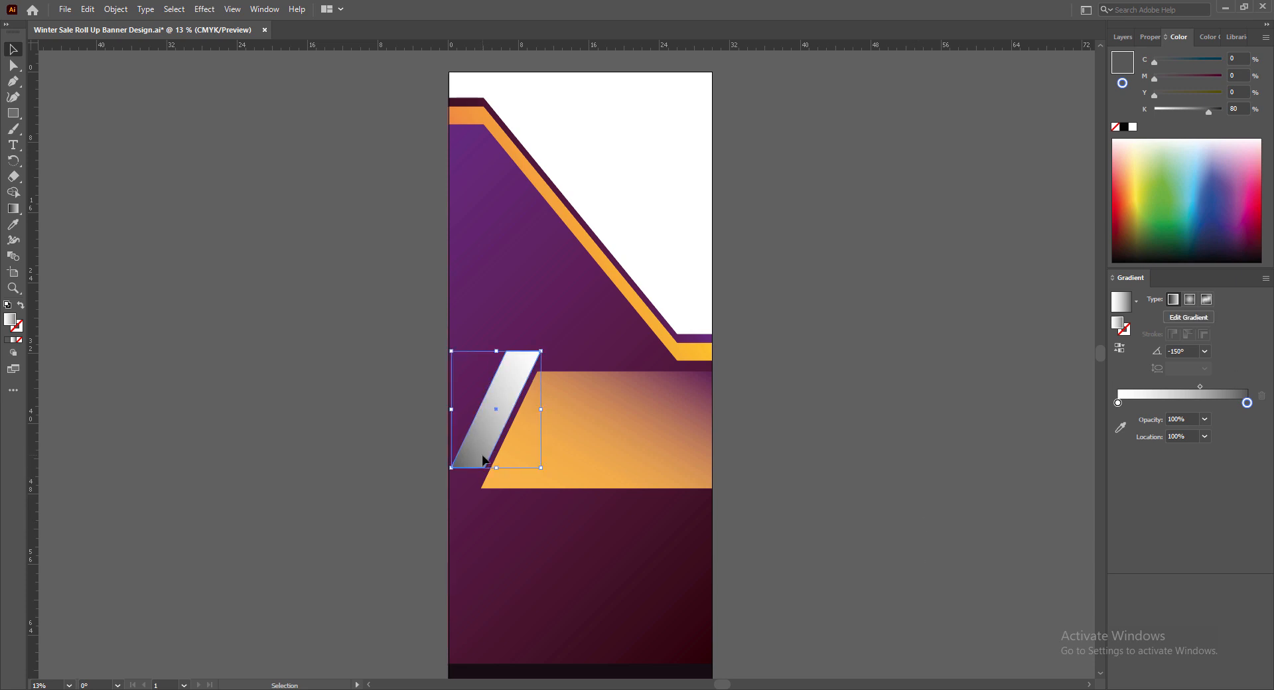
drag(481, 444, 483, 443)
click(862, 489)
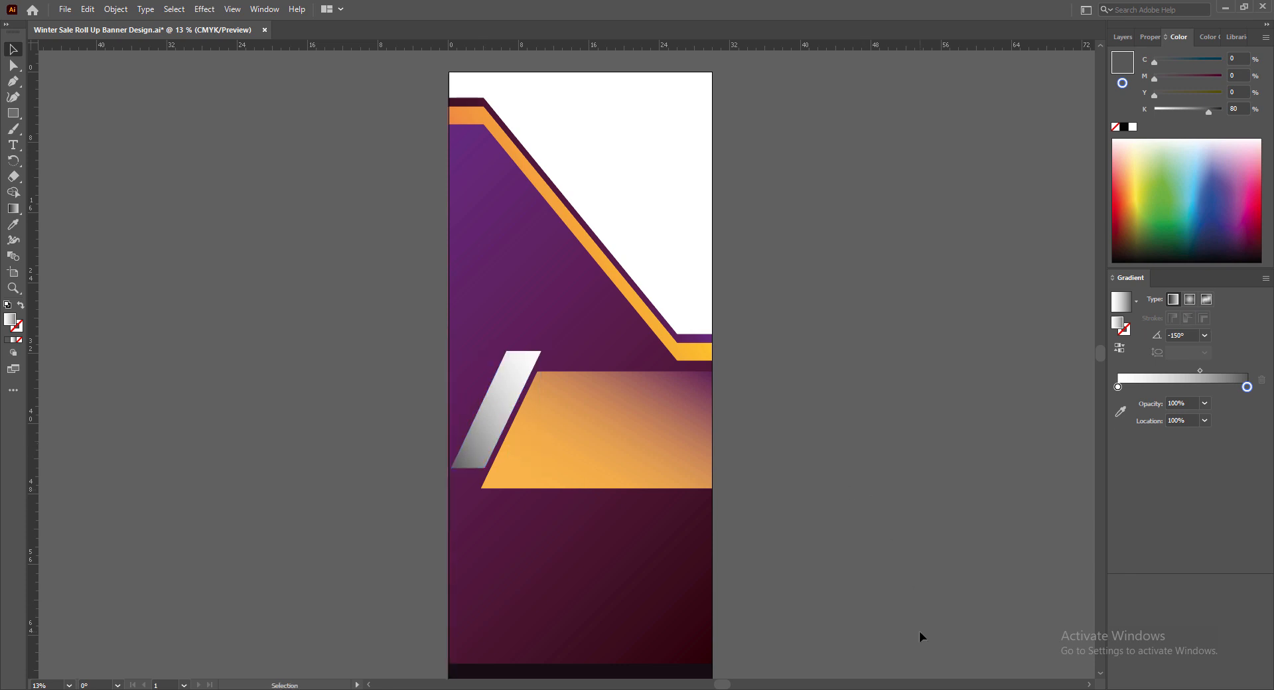
click(515, 392)
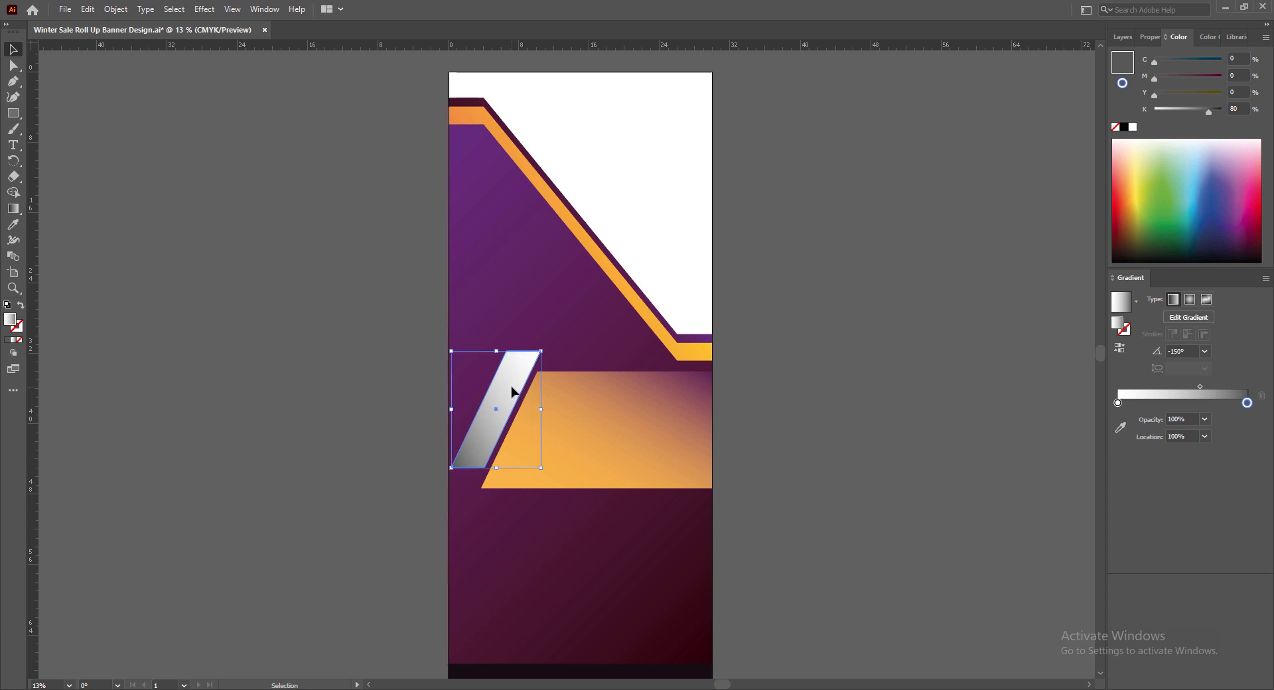
drag(515, 393, 491, 376)
Try gradient angles of 150° and 135° on the upper gray strip
click(1205, 351)
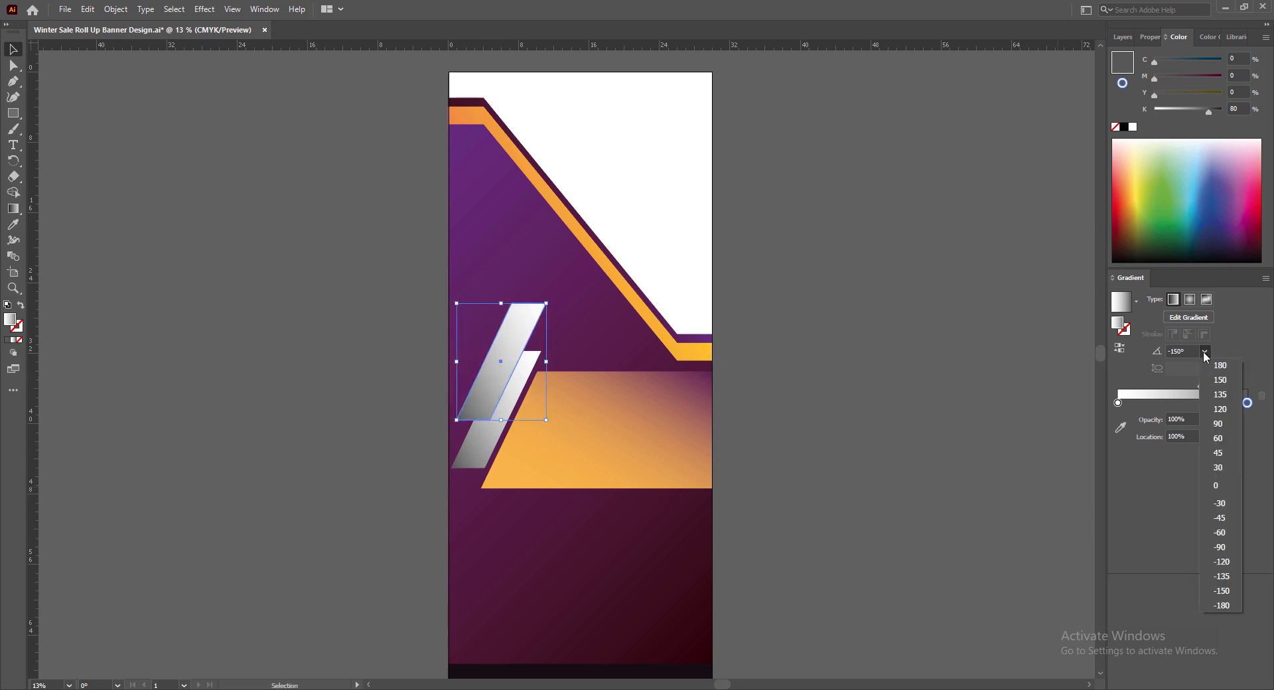
click(1221, 382)
click(818, 326)
click(503, 372)
click(1204, 352)
click(1221, 395)
click(919, 414)
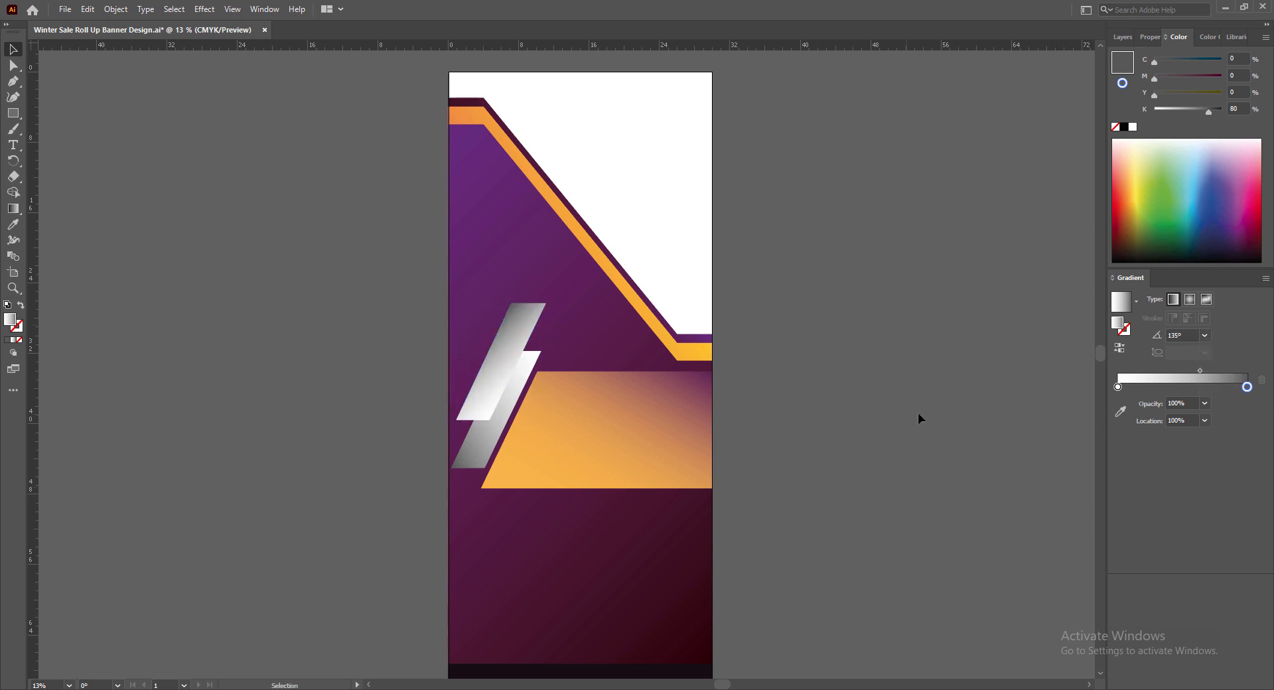
Set the upper gray strip's gradient angle to -60° and save the document
click(503, 361)
click(1205, 352)
click(1222, 521)
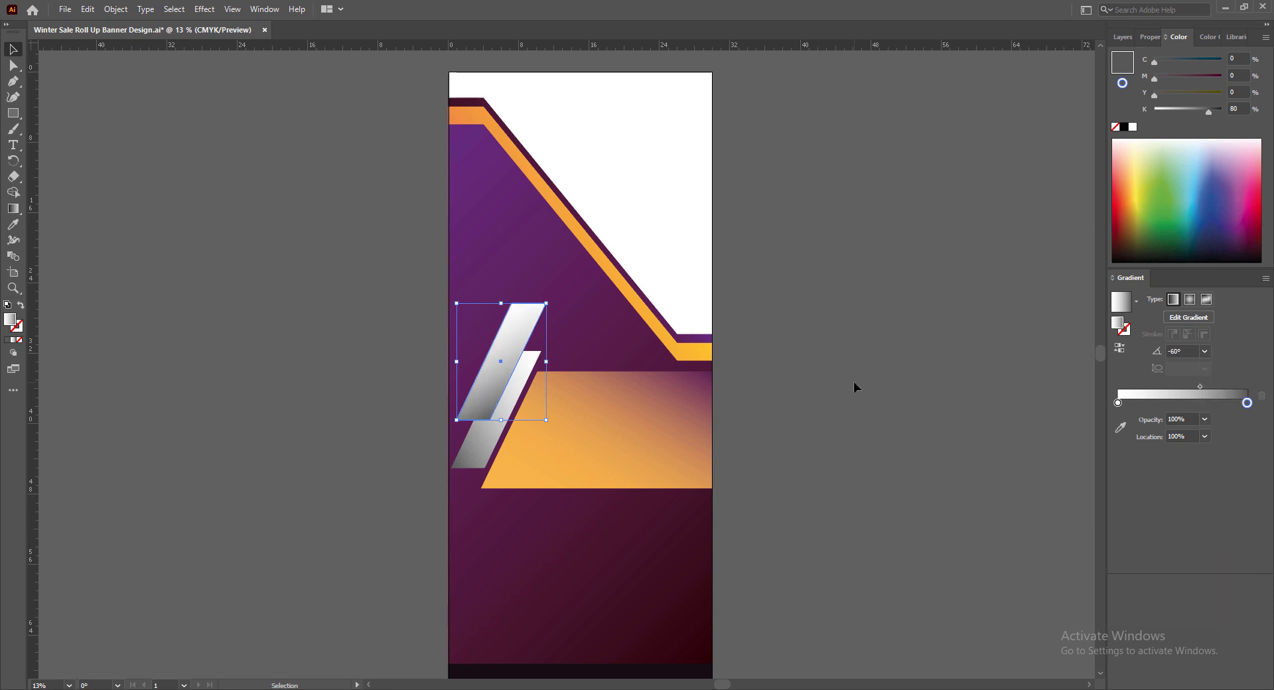
click(854, 381)
key(ctrl+s)
Draw a short horizontal gray gradient rectangle between the upper gray strip and the diagonal orange strip, above the orange shape
key(m)
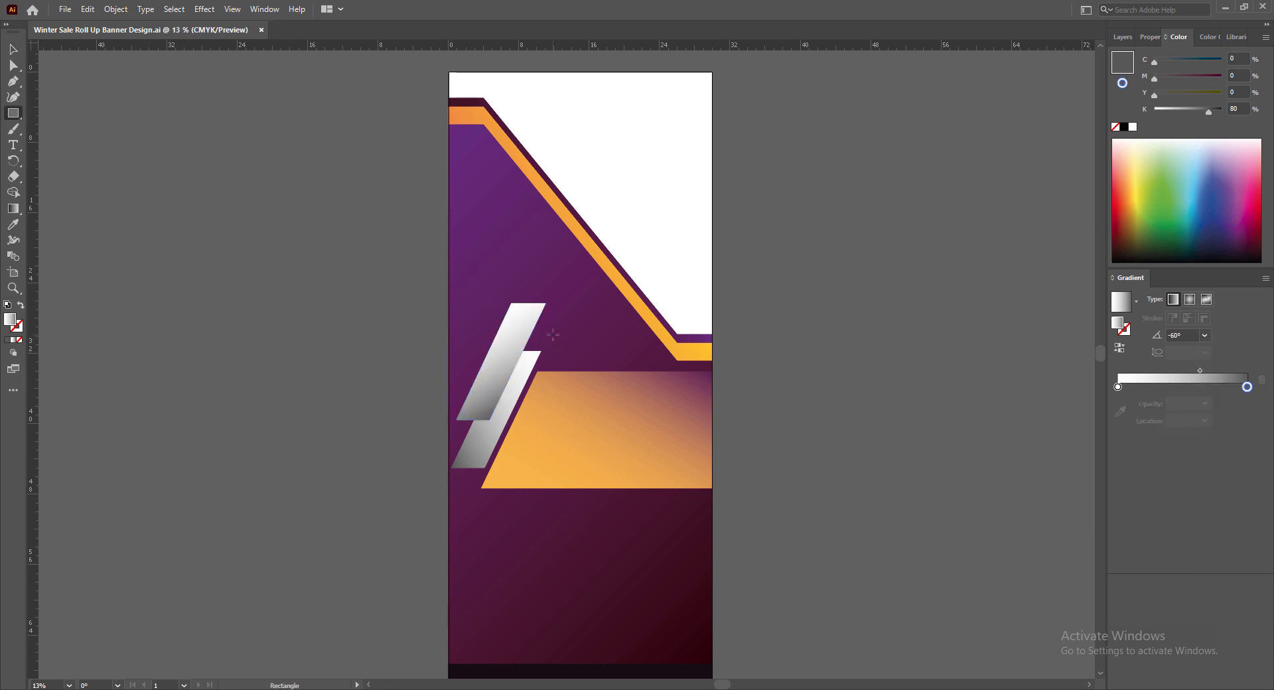
mouse_move(553, 334)
mouse_down()
mouse_move(606, 361)
mouse_move(667, 363)
mouse_move(655, 362)
mouse_up()
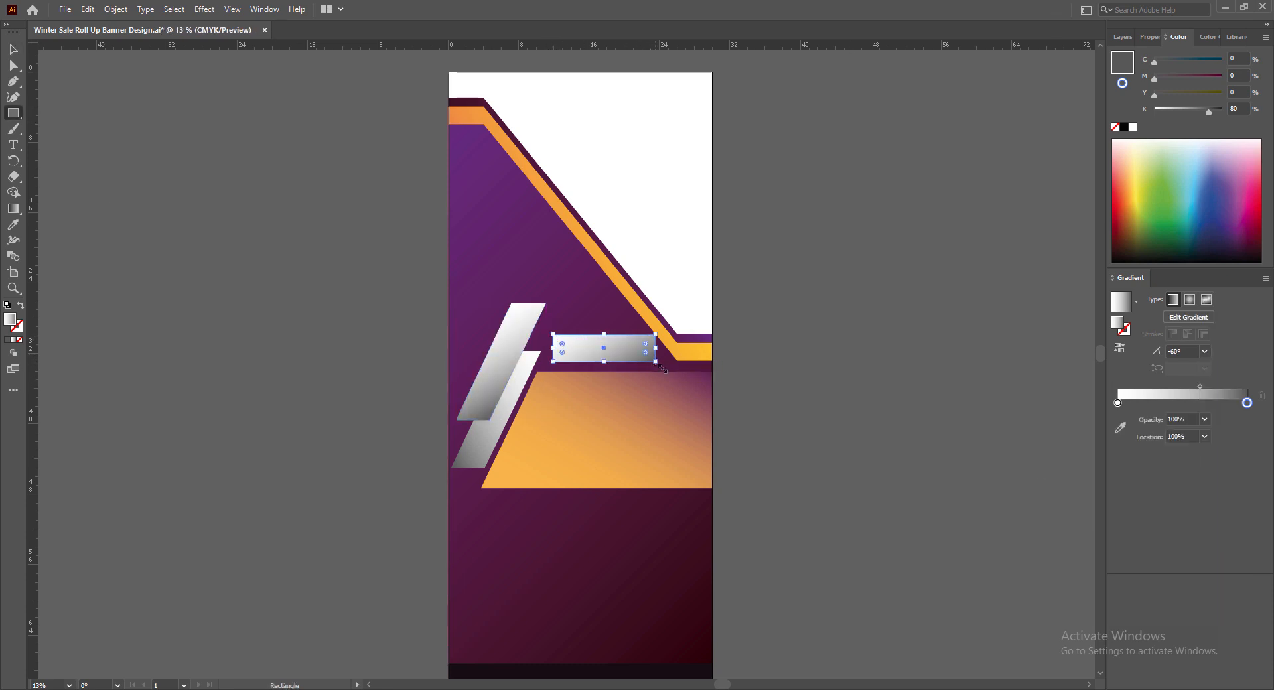
key(v)
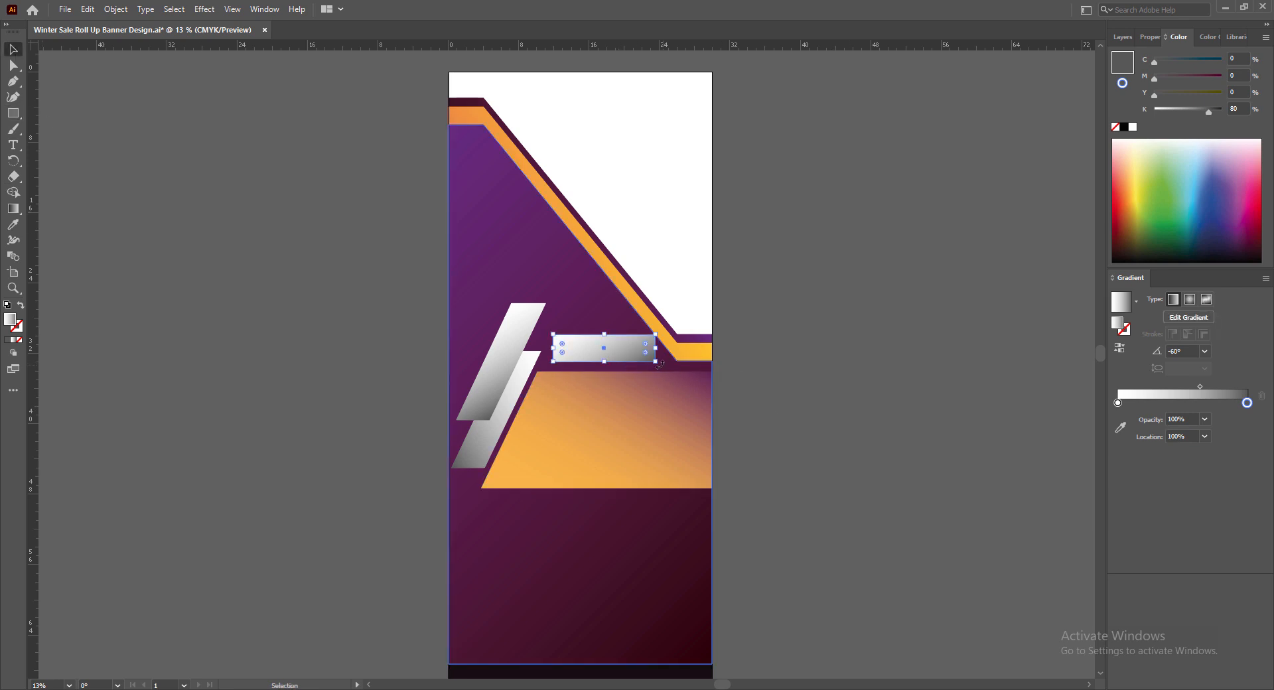
Slant the short gray gradient rectangle by moving its two lower corner points right, following the edge of the diagonal orange strip
key(a)
drag(655, 362, 677, 362)
click(554, 363)
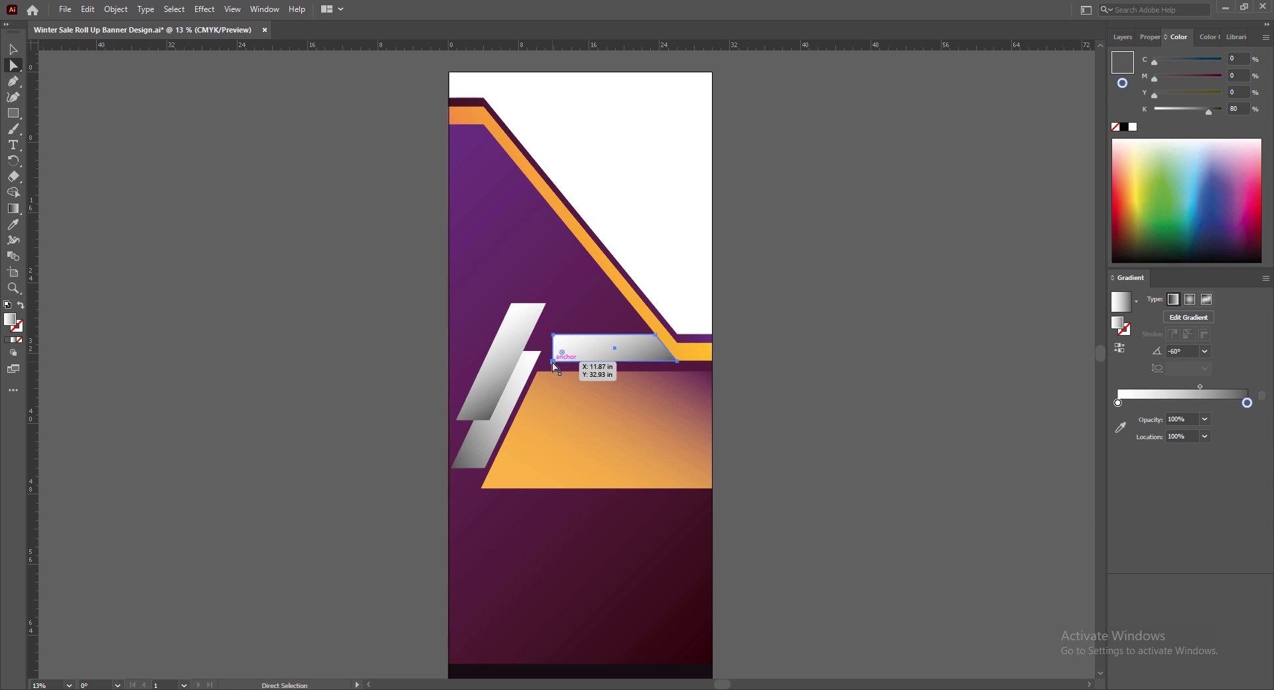
drag(554, 364, 572, 364)
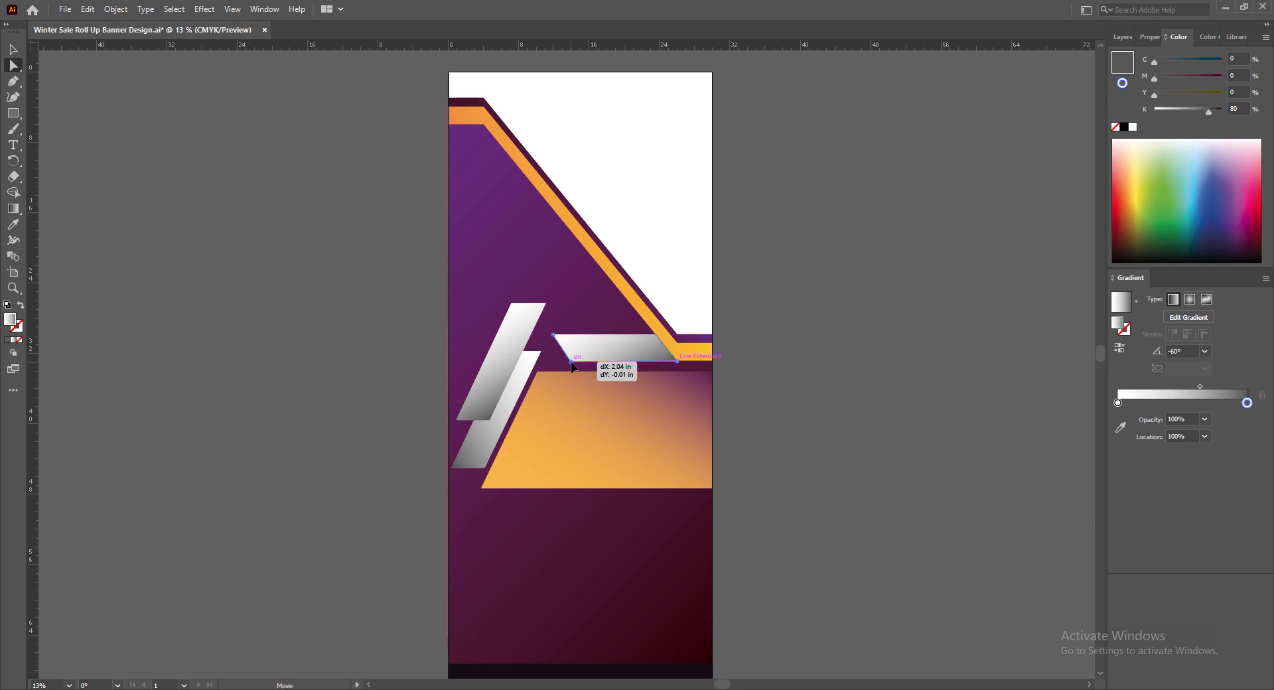
click(656, 337)
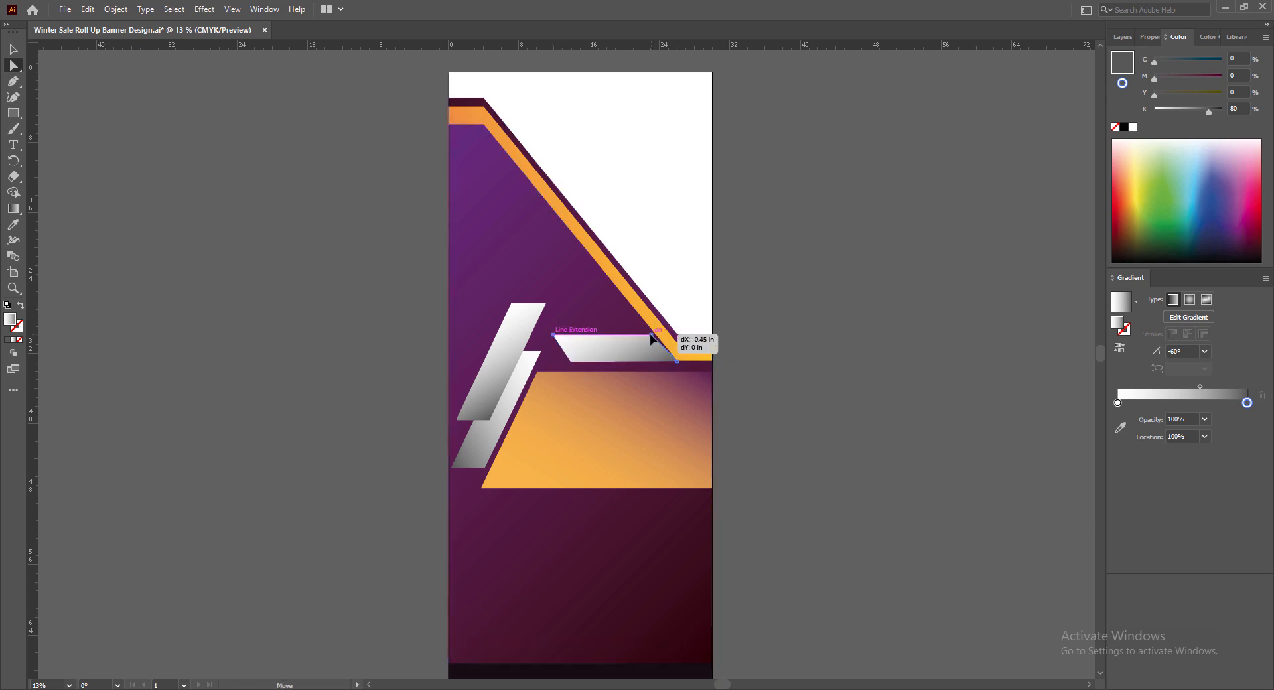
Stretch the slanted gray bar leftward toward the gray strips, to about 16.6 in wide
click(13, 49)
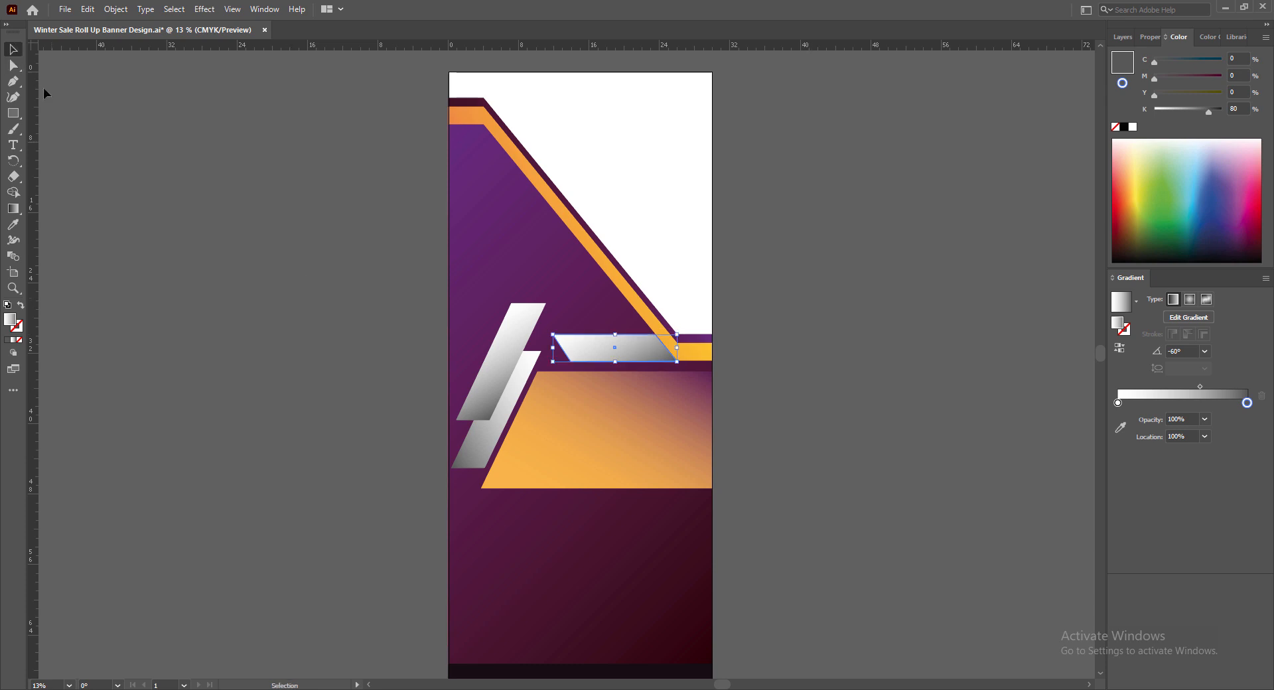
drag(554, 348, 535, 352)
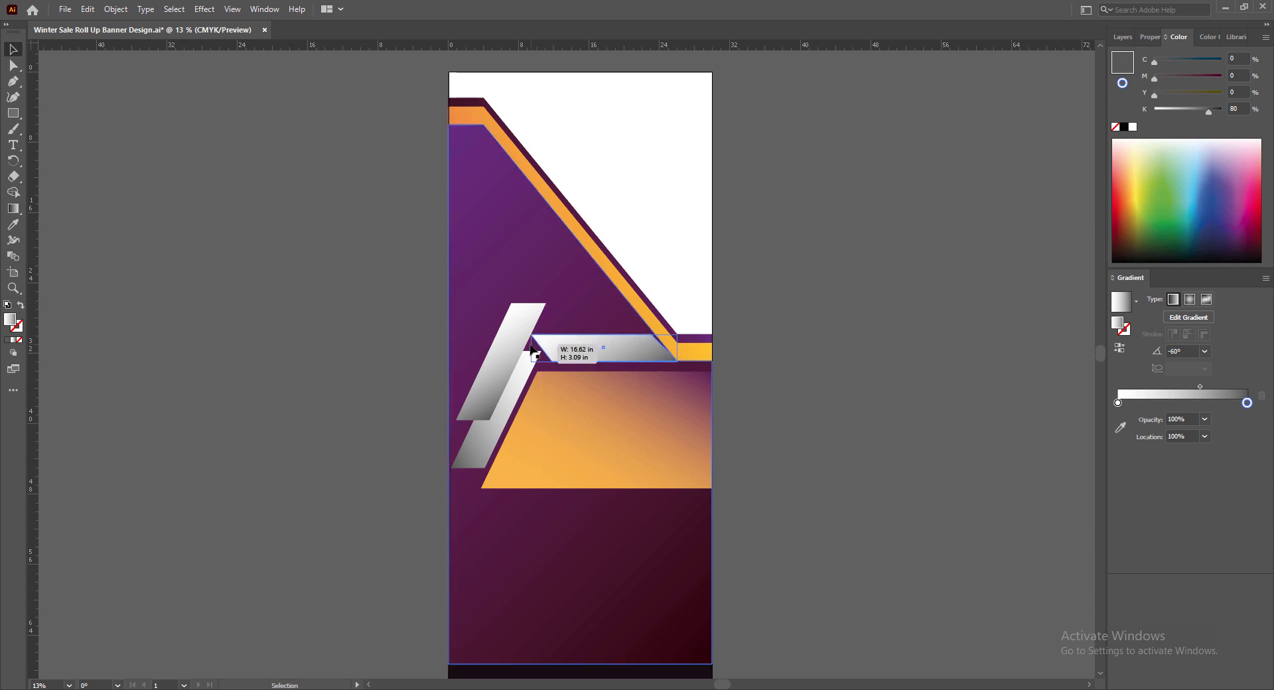
key(a)
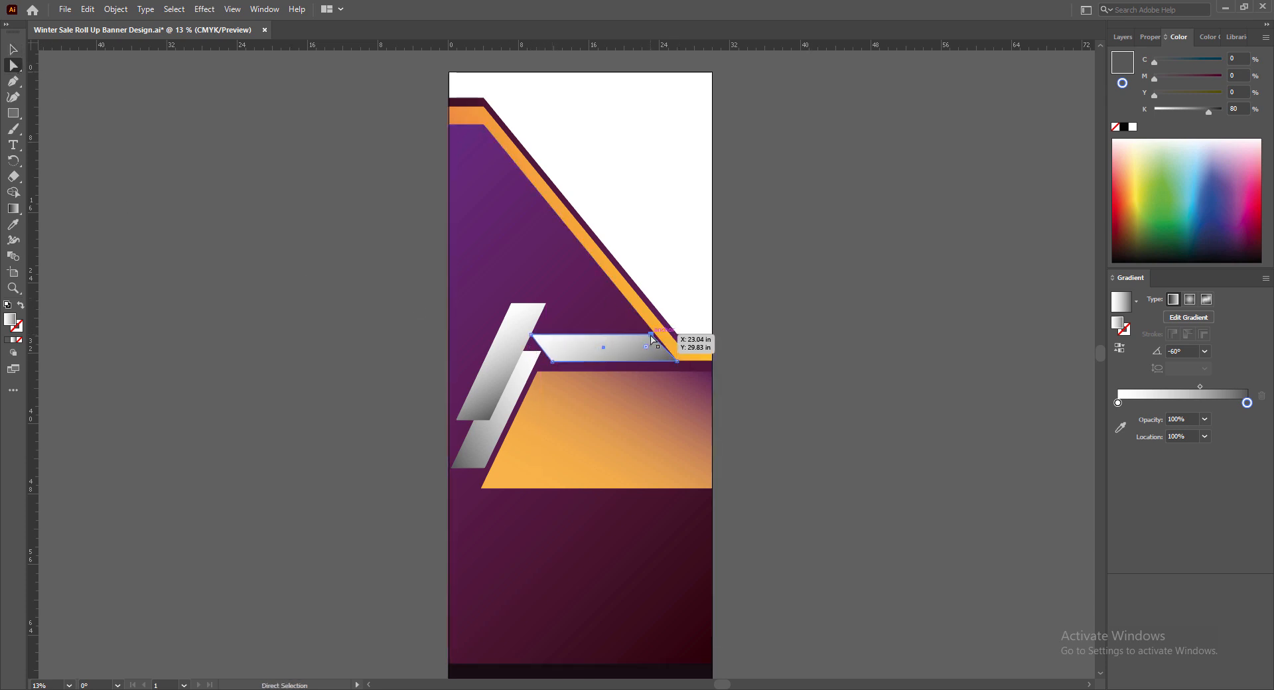
click(763, 395)
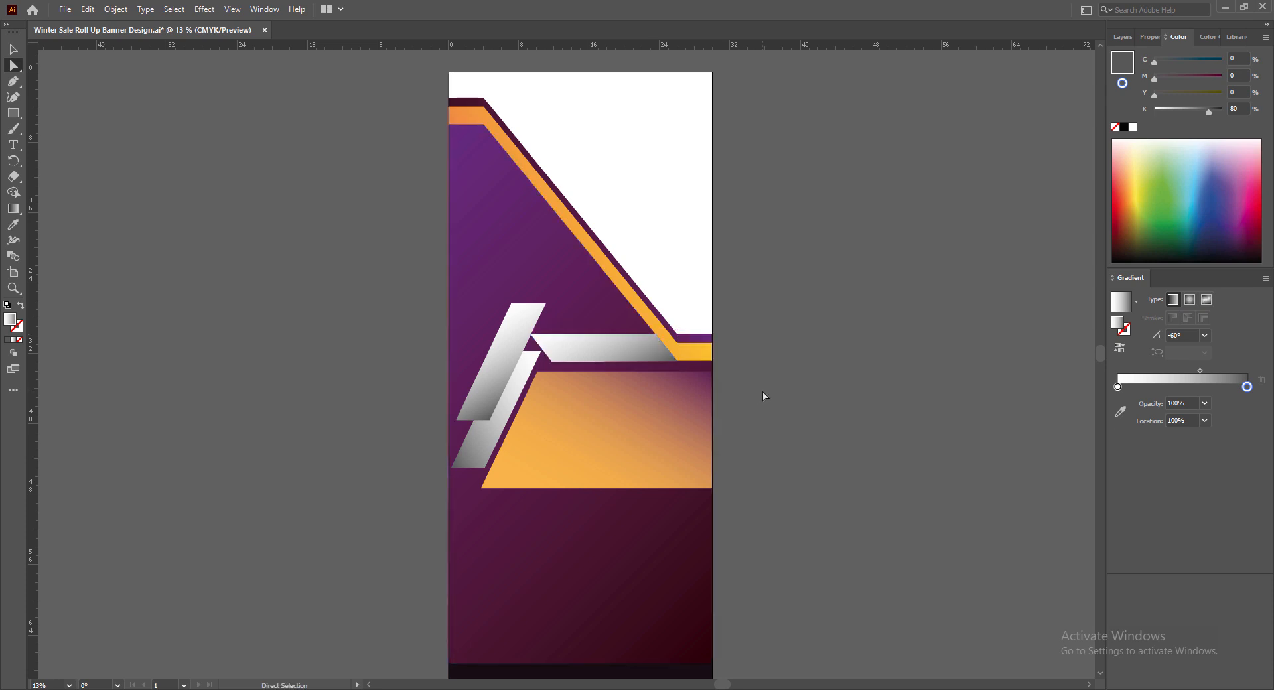
Shift the slanted gray bar's upper-left corner point slightly right and fine-tune its upper-right corner against the orange strip
click(558, 355)
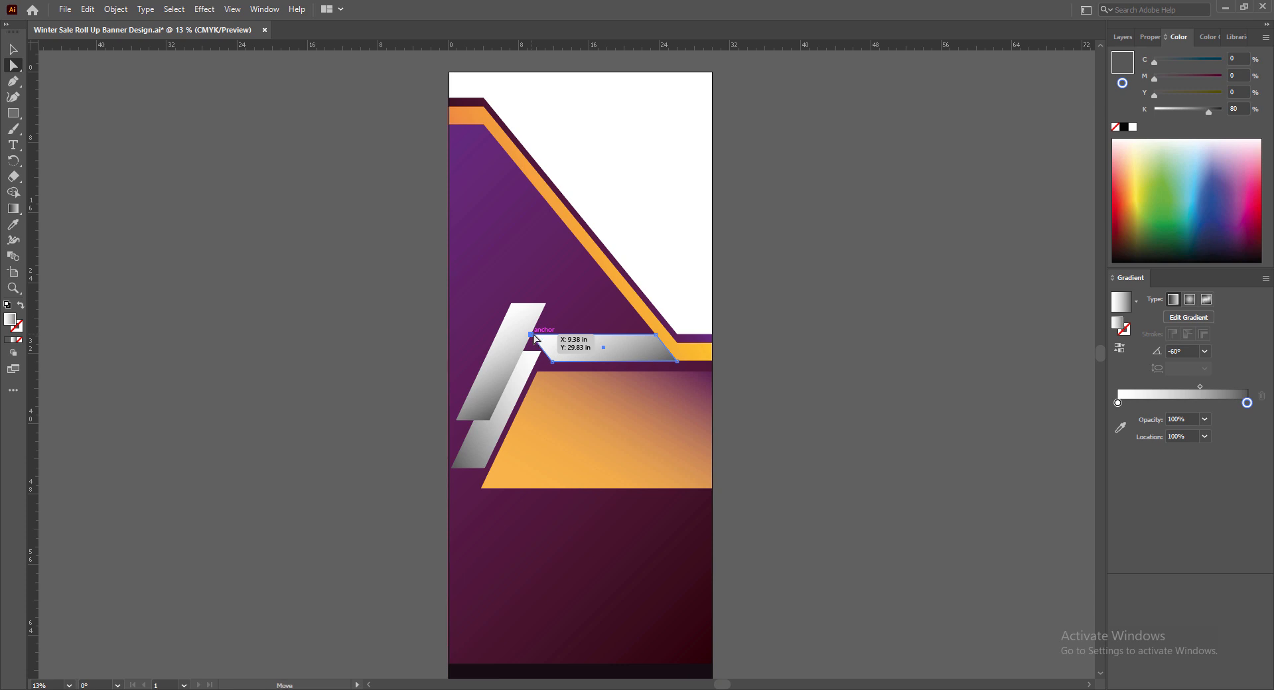
drag(537, 338, 538, 339)
drag(656, 334, 654, 333)
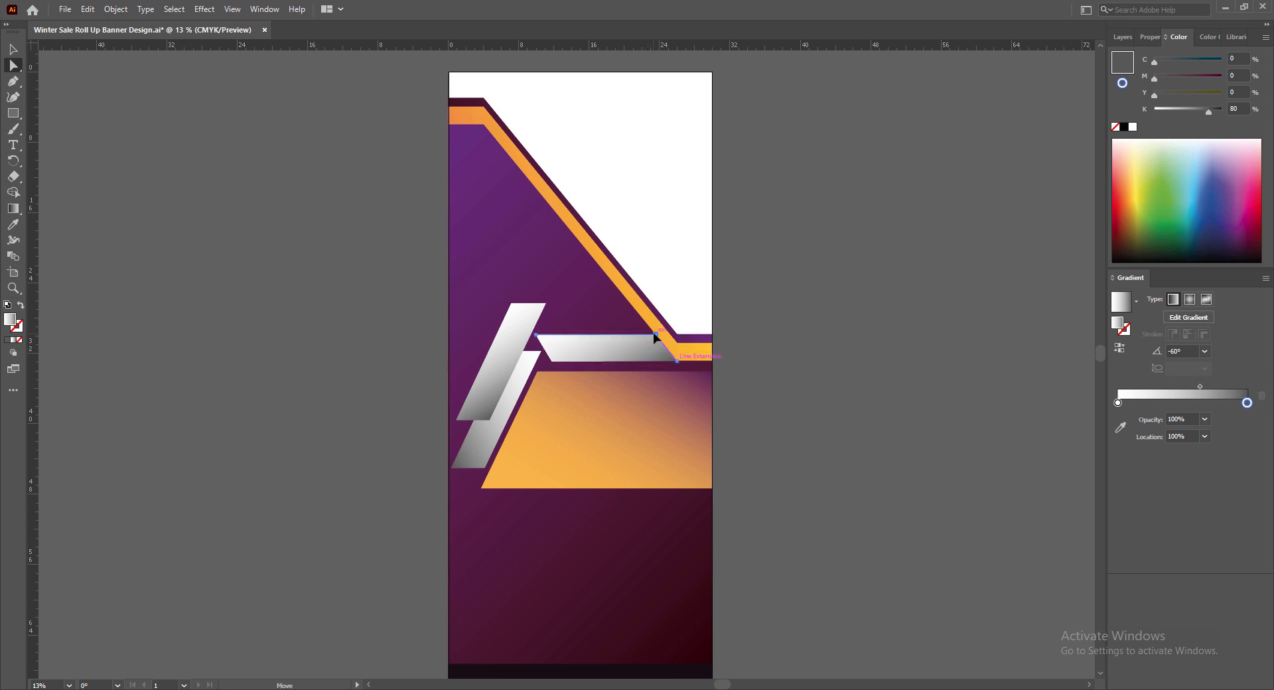
click(761, 362)
click(647, 337)
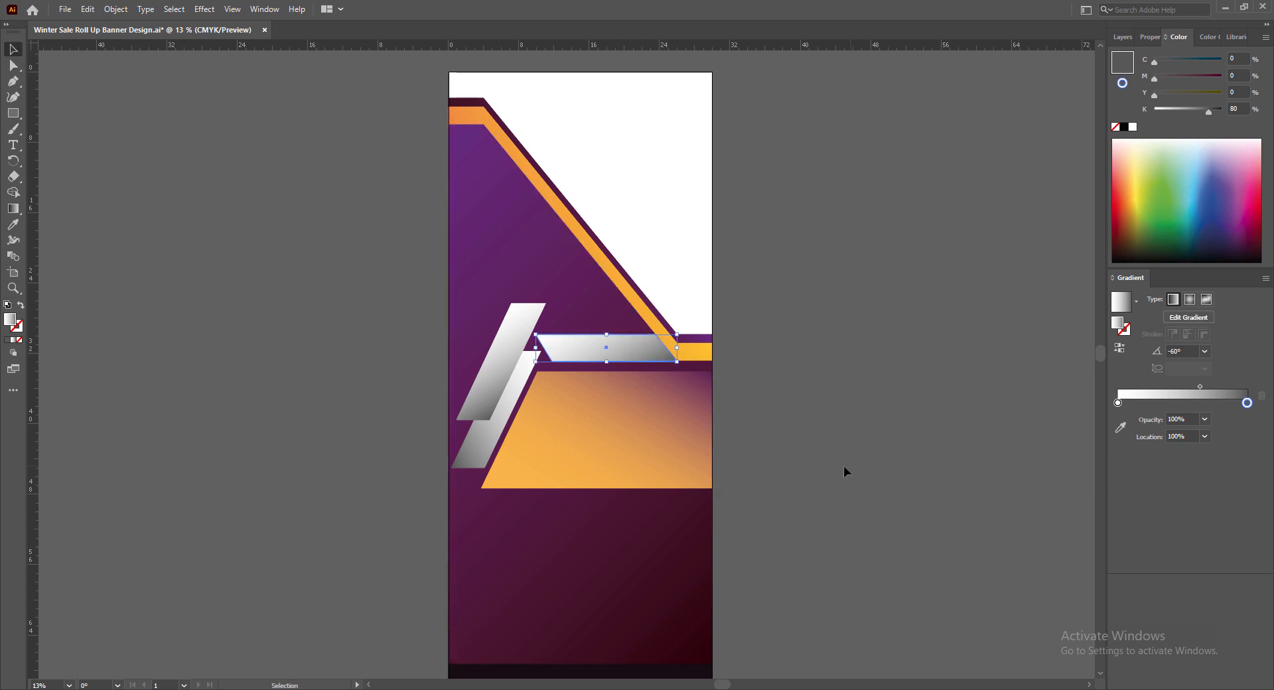
Nudge the slanted gray bar slightly right so its end meets the edge of the diagonal orange strip
click(818, 463)
click(606, 344)
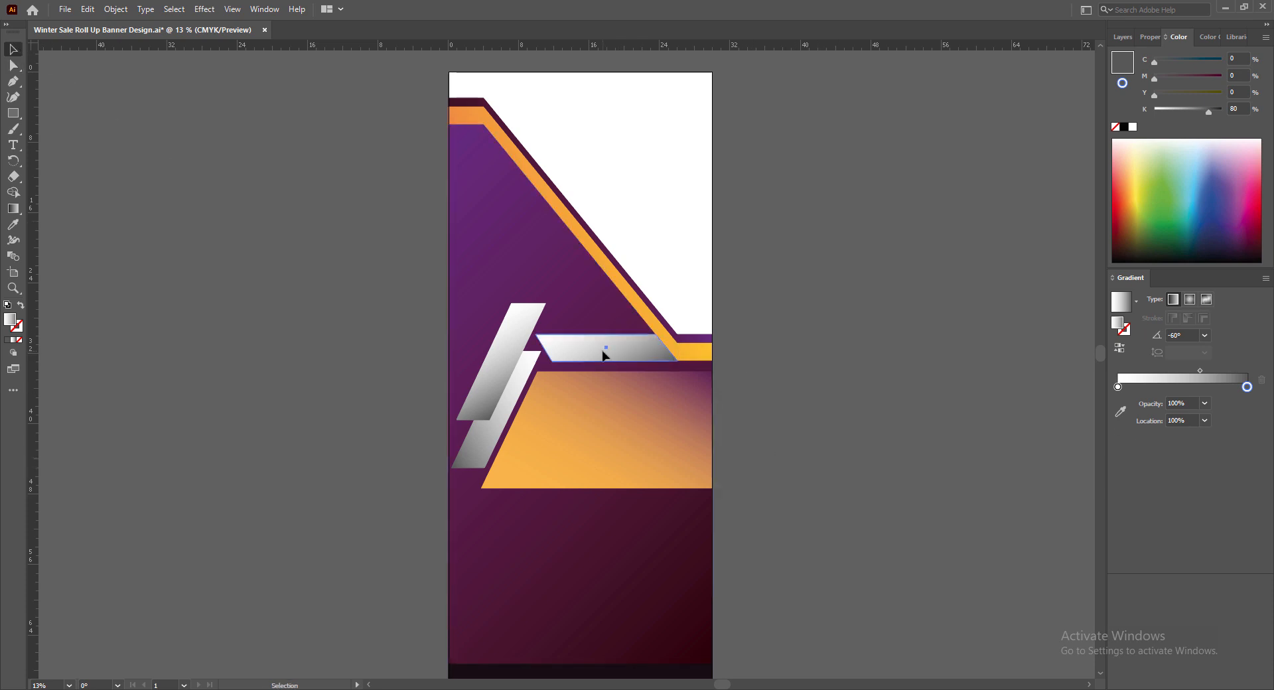
click(912, 459)
click(606, 348)
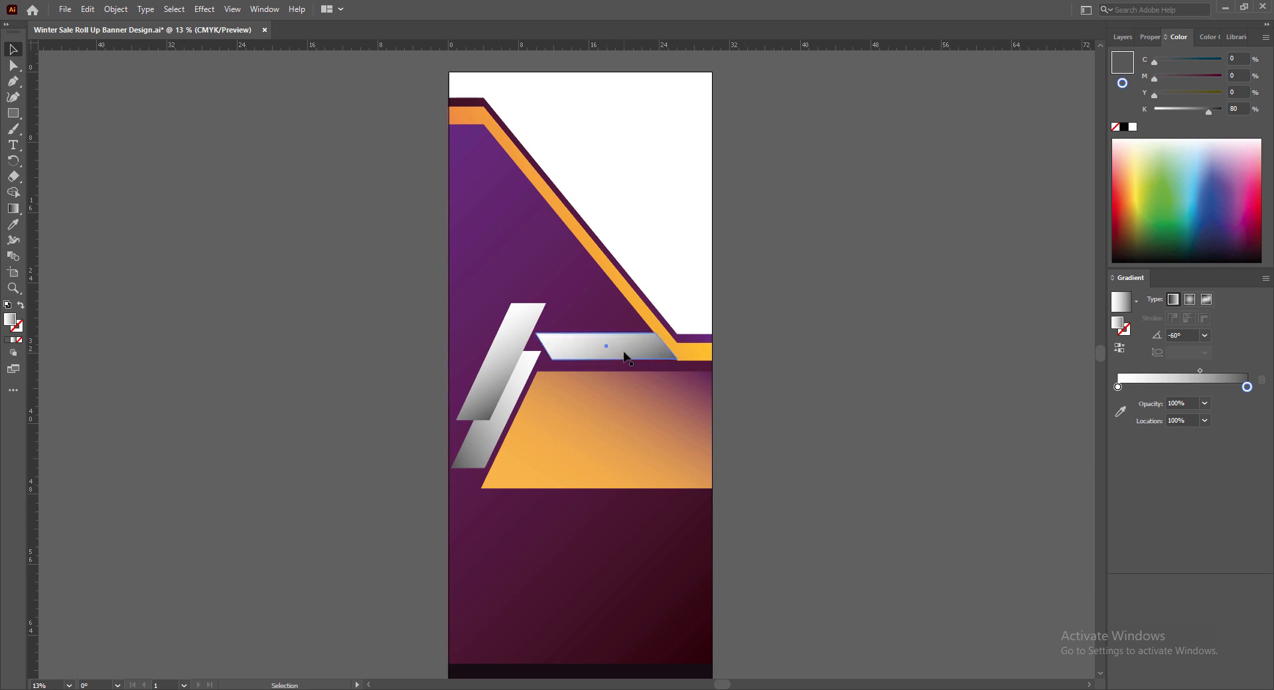
scroll(622, 401, up, 2)
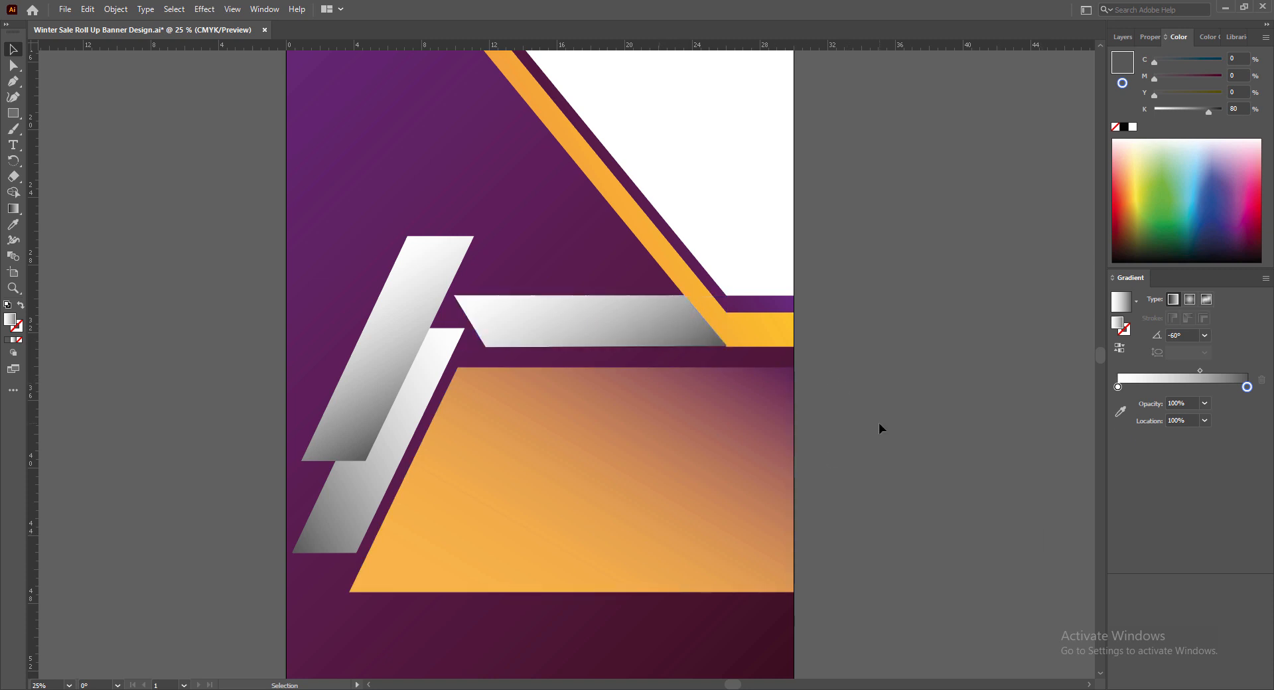
click(879, 401)
click(676, 344)
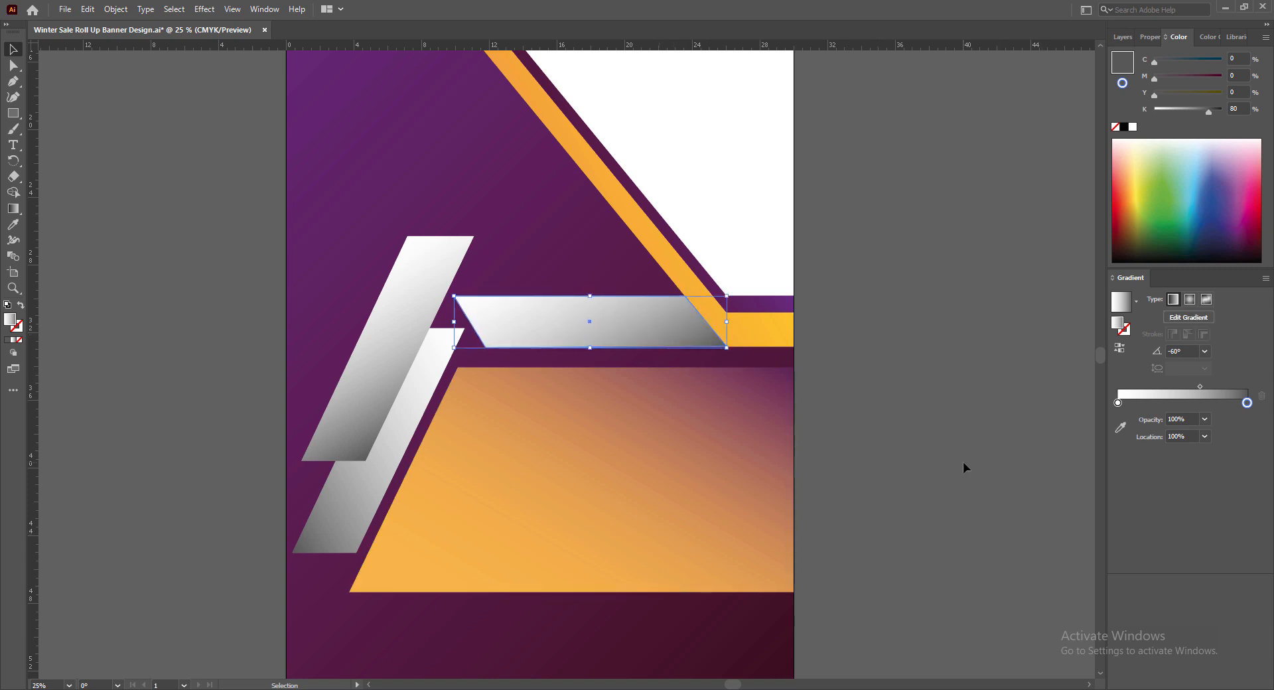
click(963, 462)
click(607, 328)
key(Right)
key(Right)
click(918, 413)
click(674, 334)
key(Right)
key(Right)
click(918, 358)
click(685, 341)
key(Right)
key(Right)
click(868, 387)
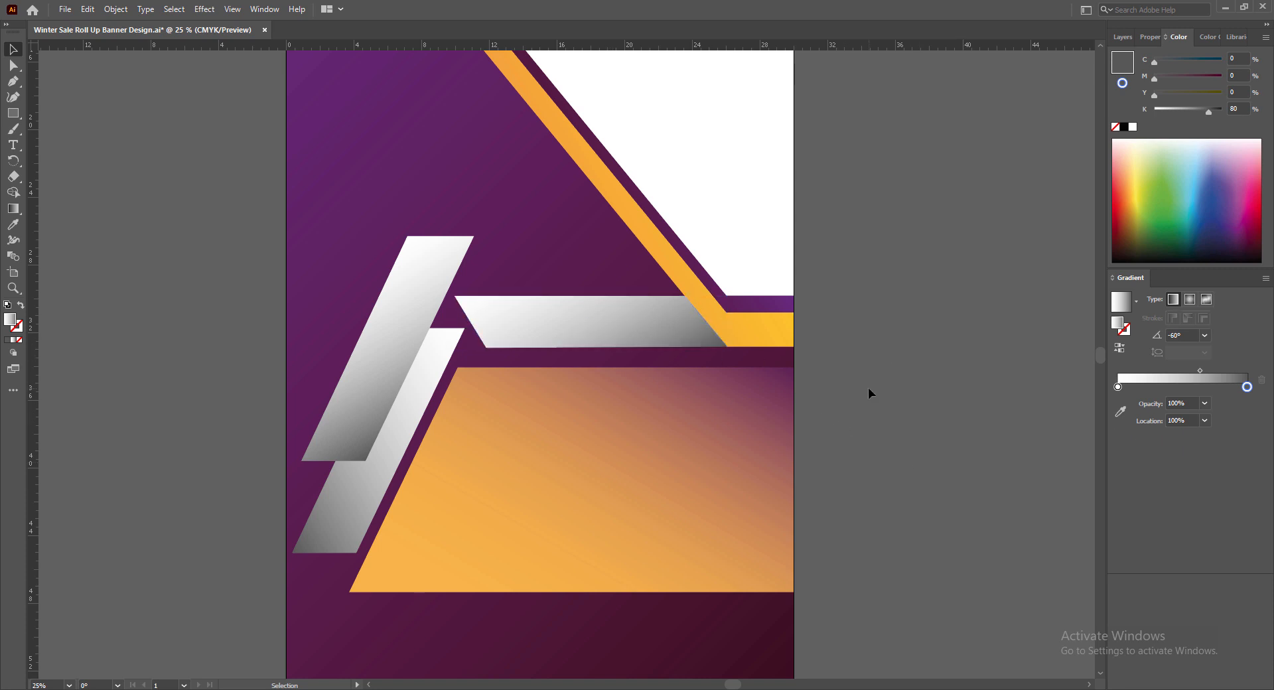
Align the right-end corner points of the slanted gray bar with the orange strip's edge and save the document
click(676, 344)
key(a)
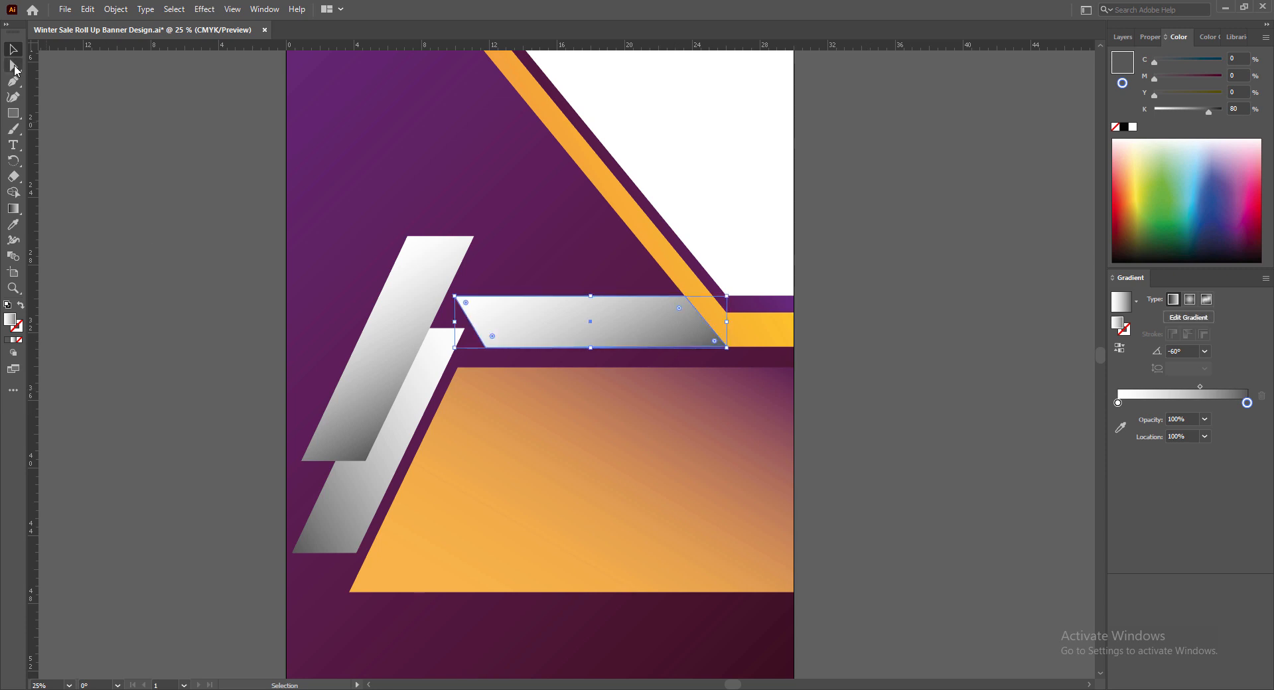
drag(726, 347, 726, 347)
drag(685, 296, 685, 296)
click(835, 353)
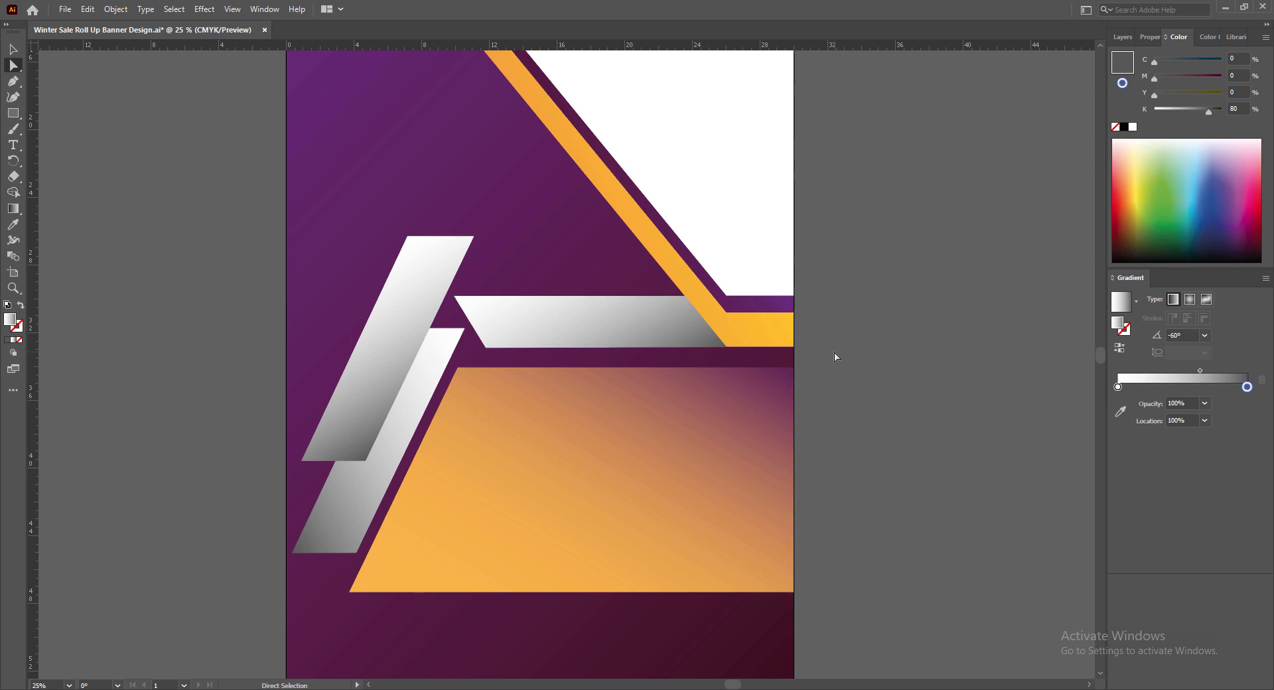
scroll(644, 315, down, 2)
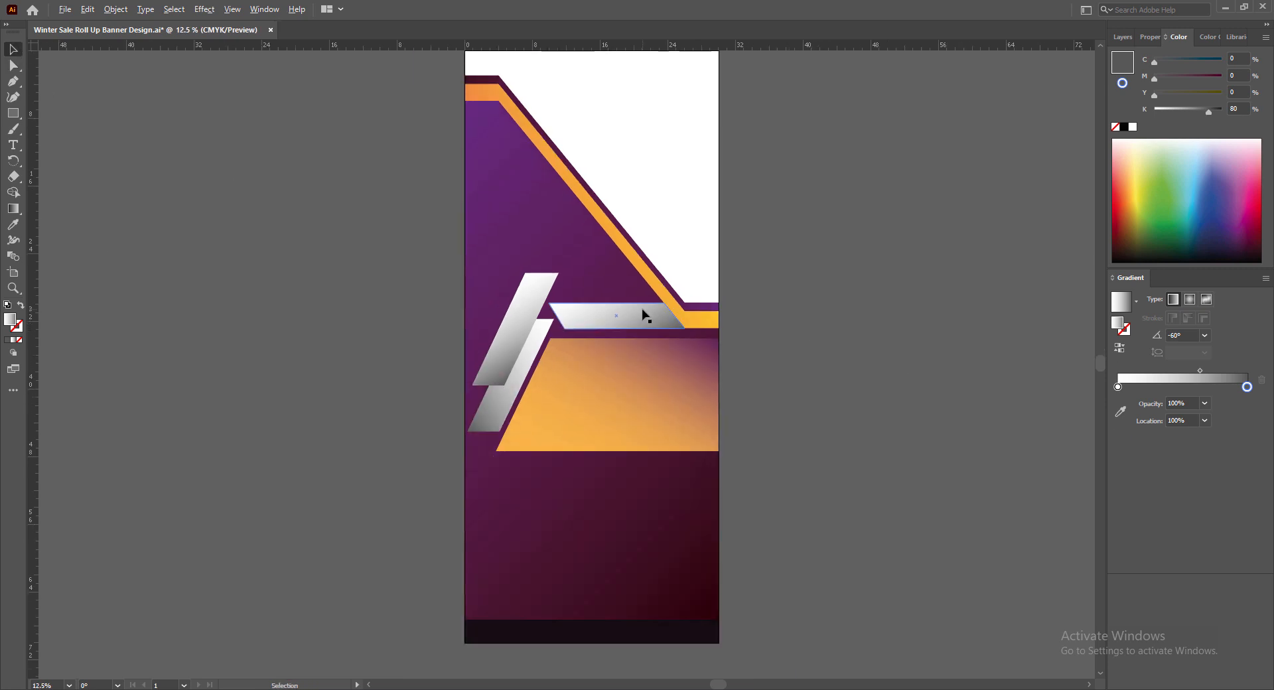
scroll(645, 316, up, 1)
scroll(826, 395, up, 1)
key(ctrl+s)
scroll(826, 396, down, 4)
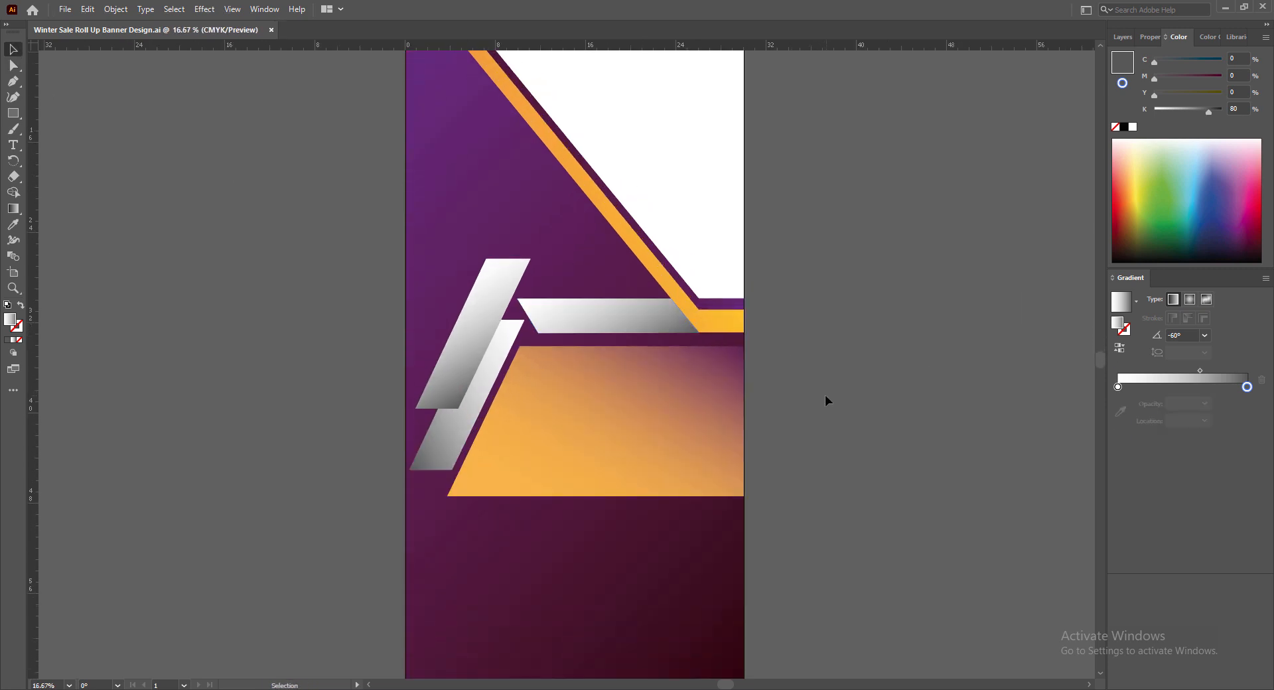
Try gradient angles of 60°, 45°, -45°, -60° and -150° on the slanted gray bar
click(612, 240)
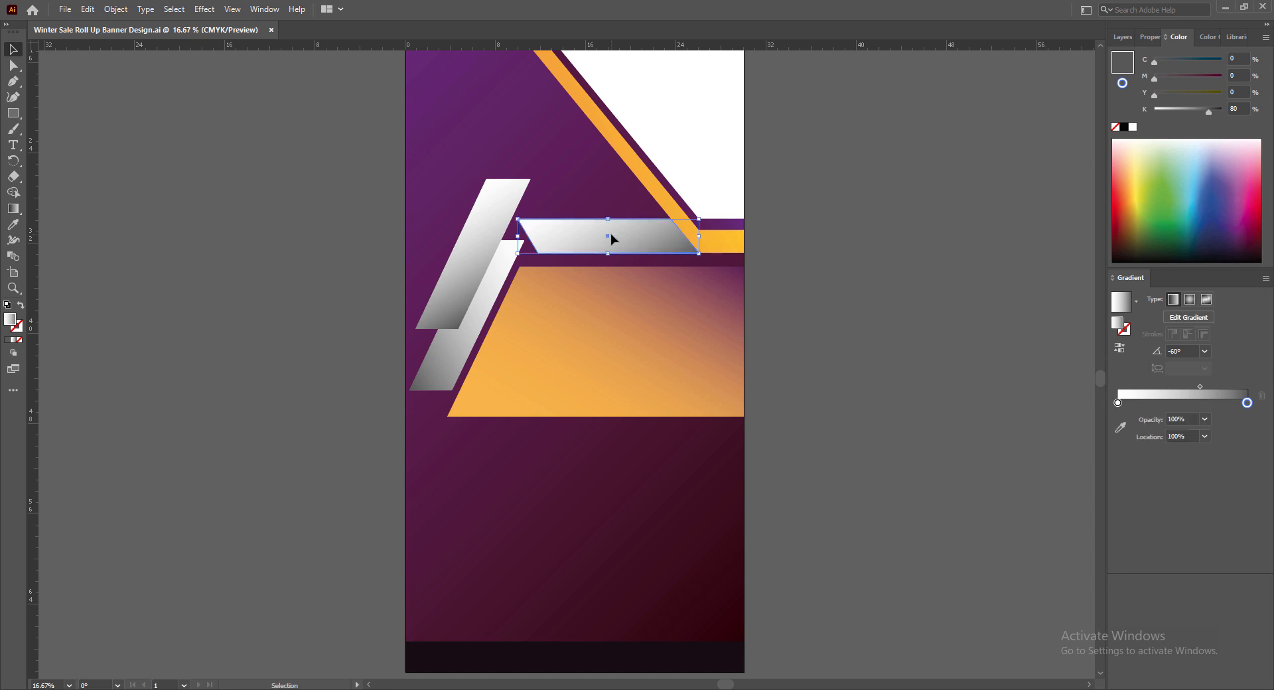
click(1205, 352)
click(1214, 439)
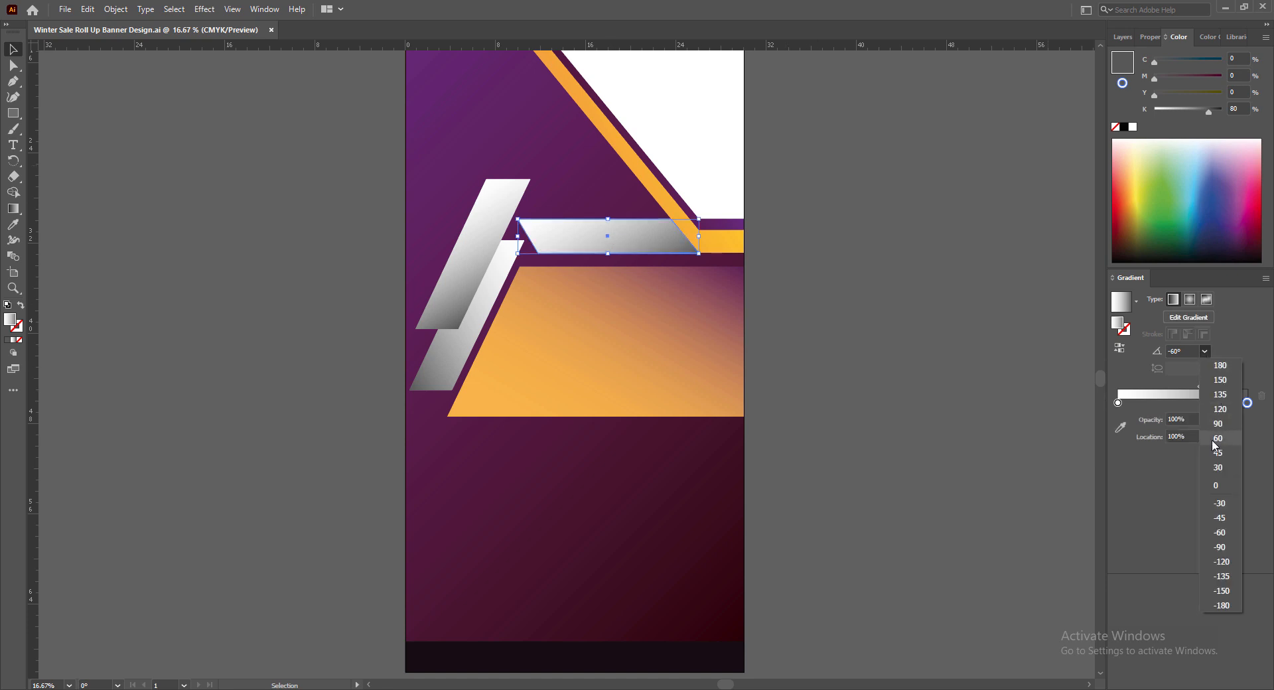
click(1206, 354)
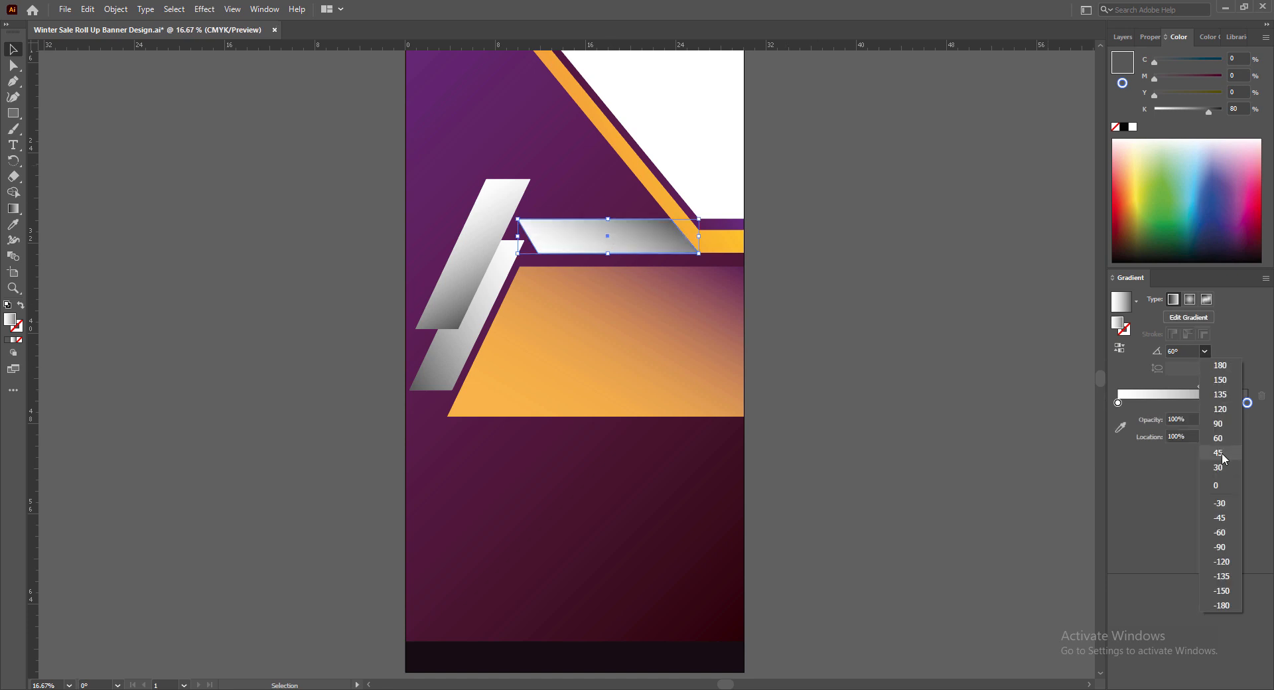
click(1219, 453)
click(1205, 352)
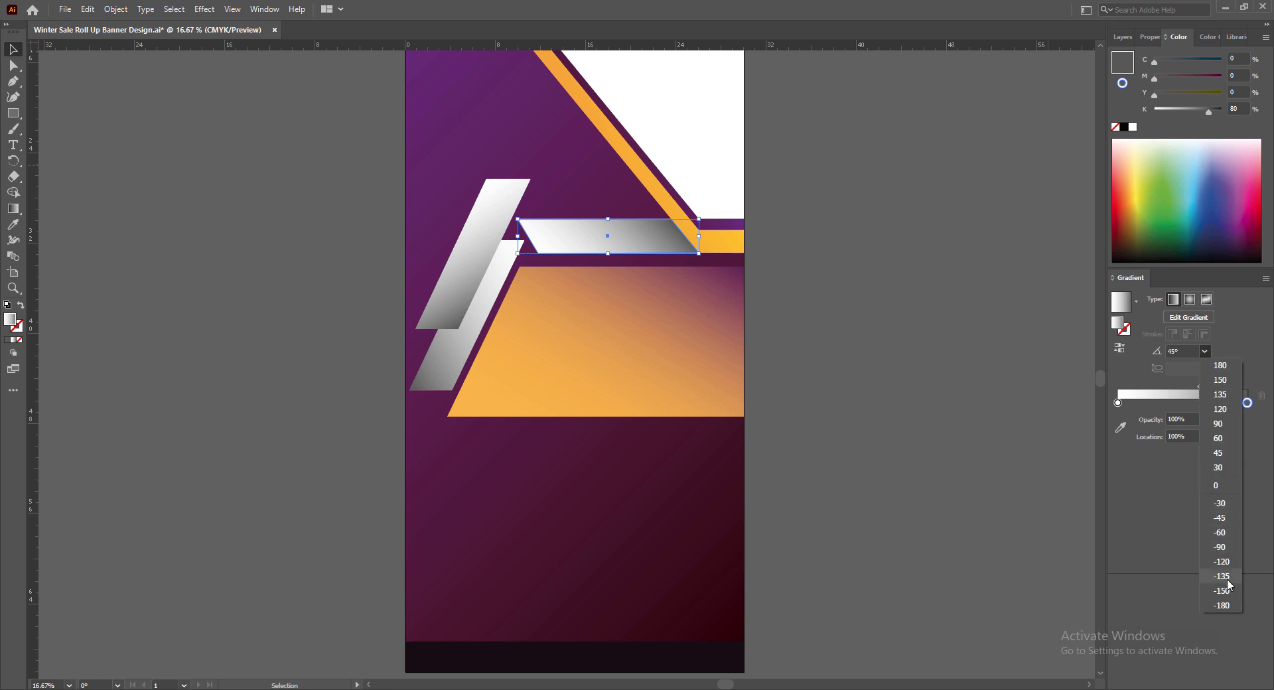
click(1220, 517)
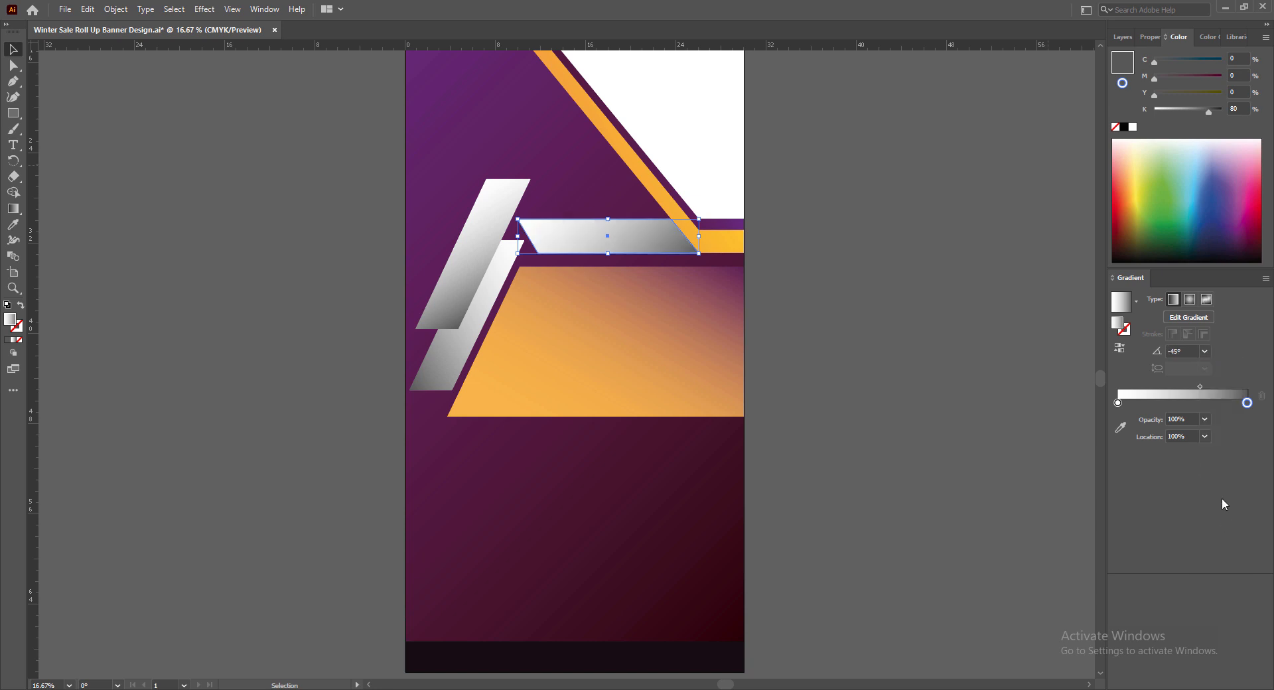
click(1205, 351)
click(1205, 351)
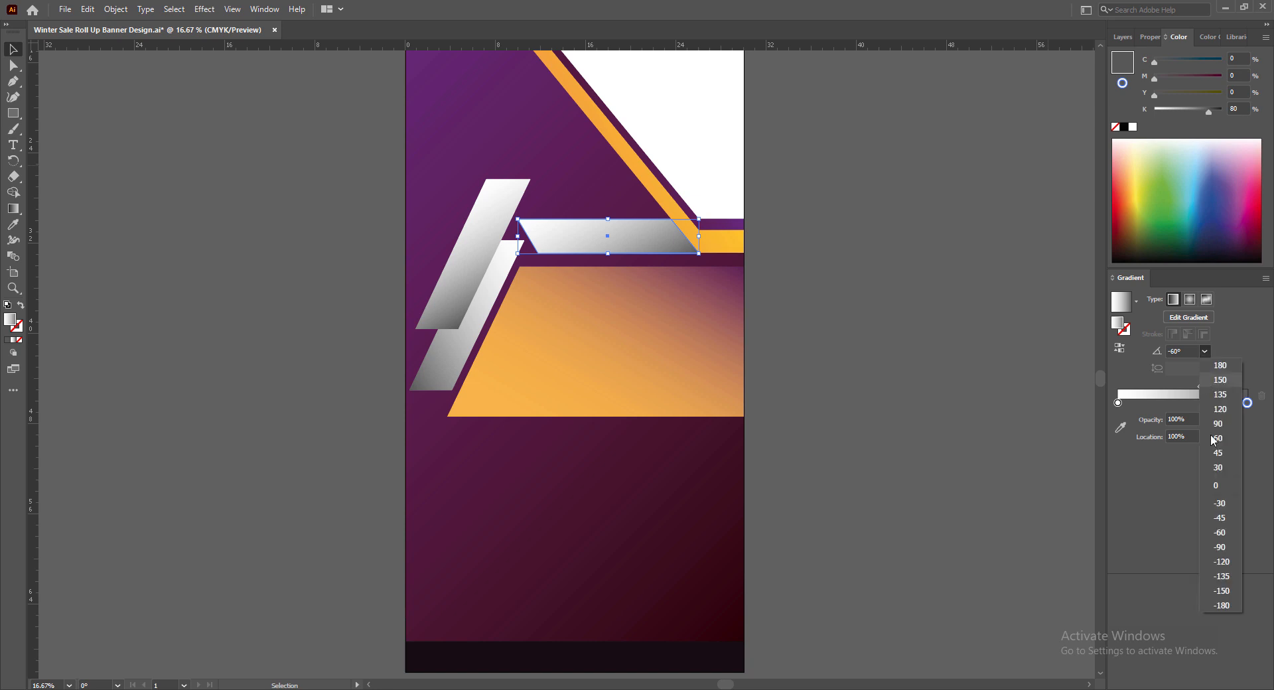
click(1222, 590)
Set the slanted gray bar's gradient angle to -120° and its midpoint to about 75.6%, and save the document
click(1206, 351)
click(1225, 561)
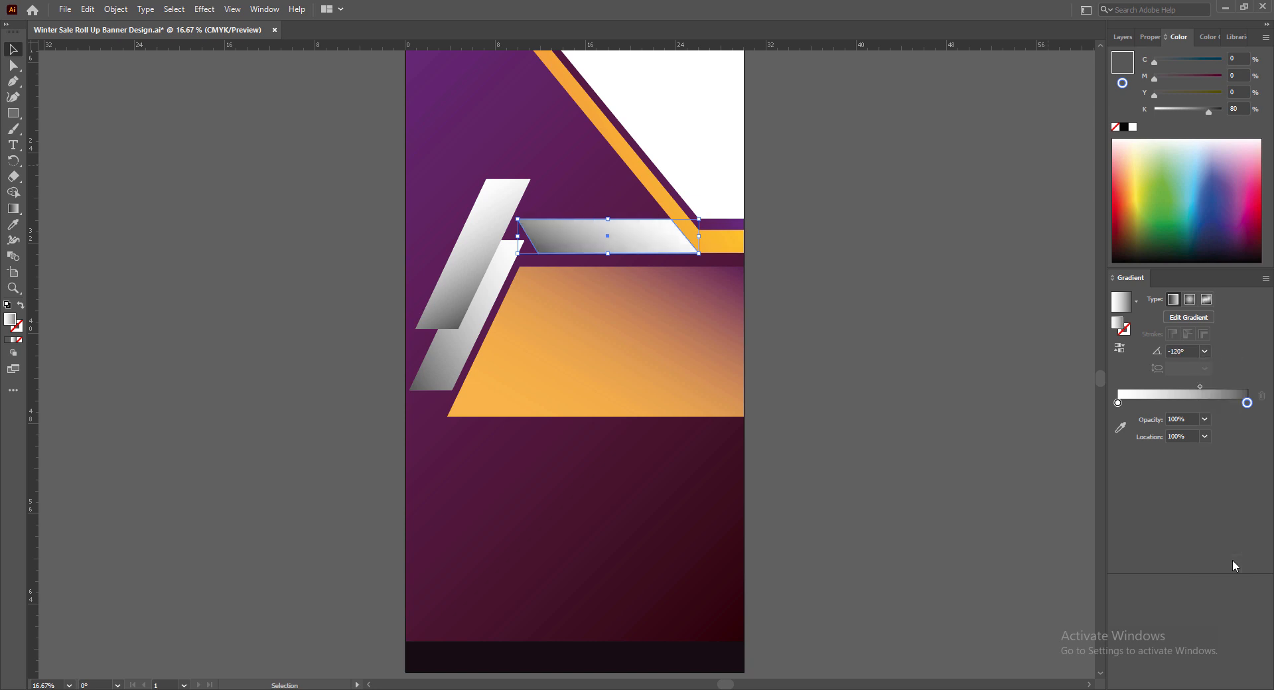
click(1200, 387)
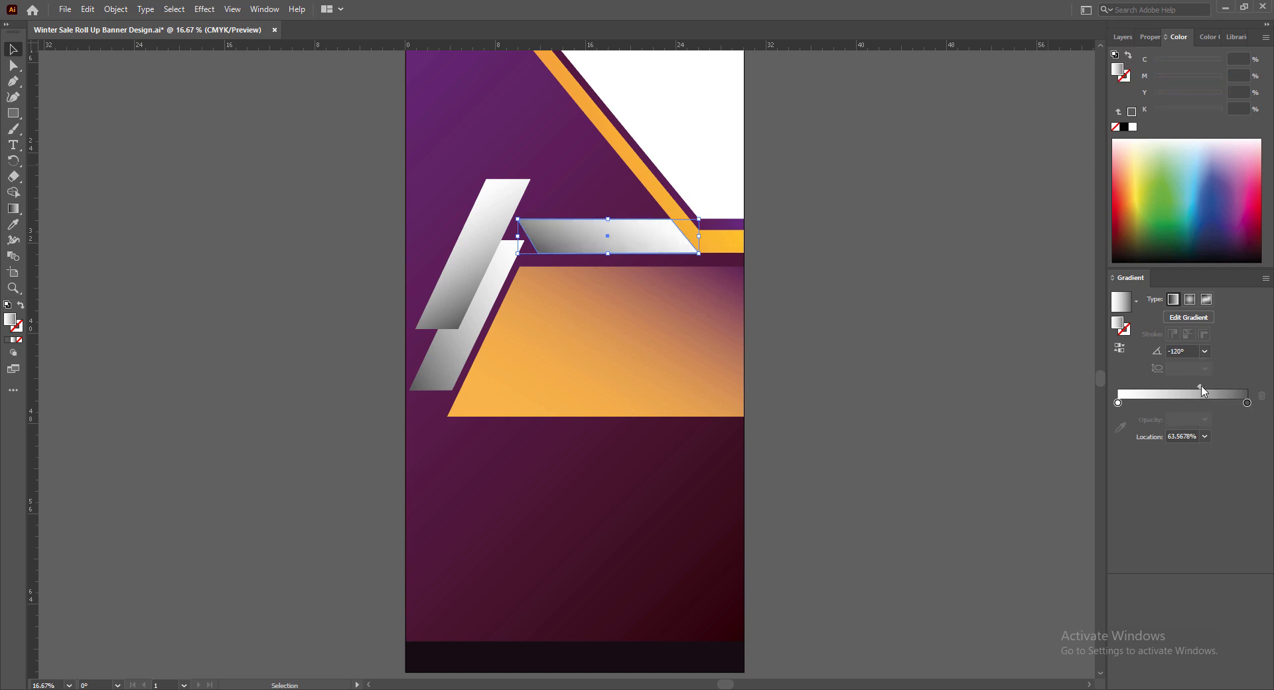
drag(1202, 387, 1209, 385)
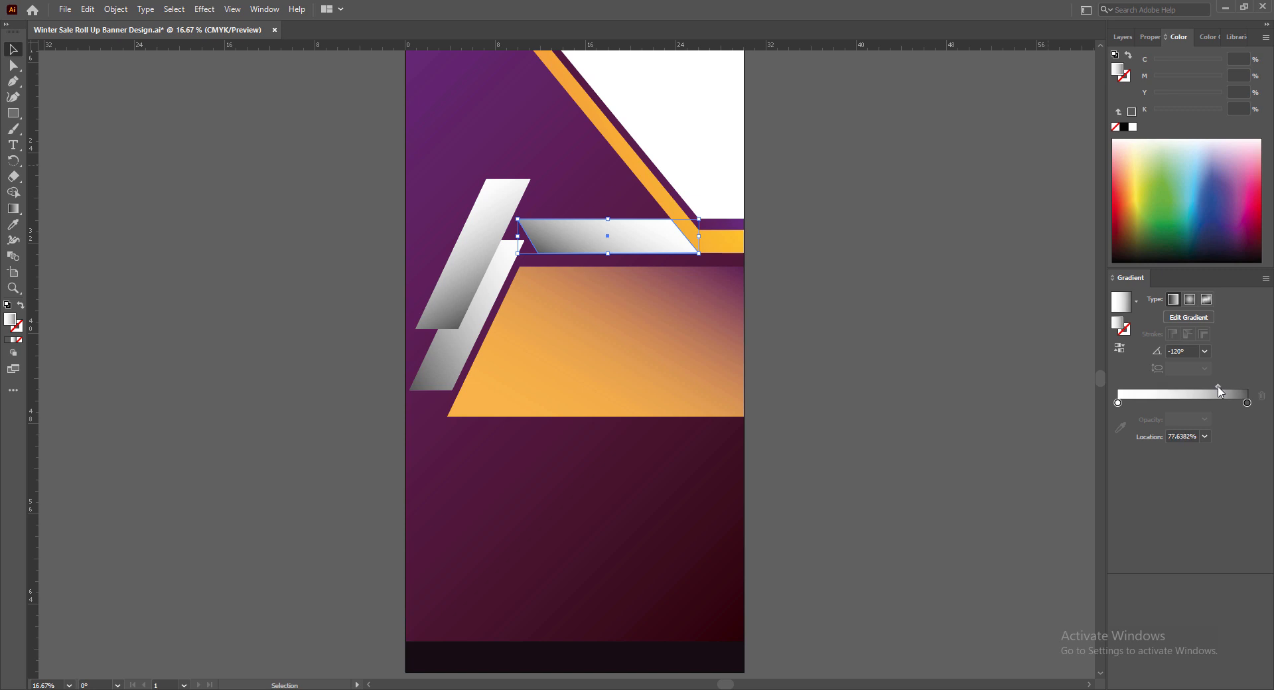
click(875, 380)
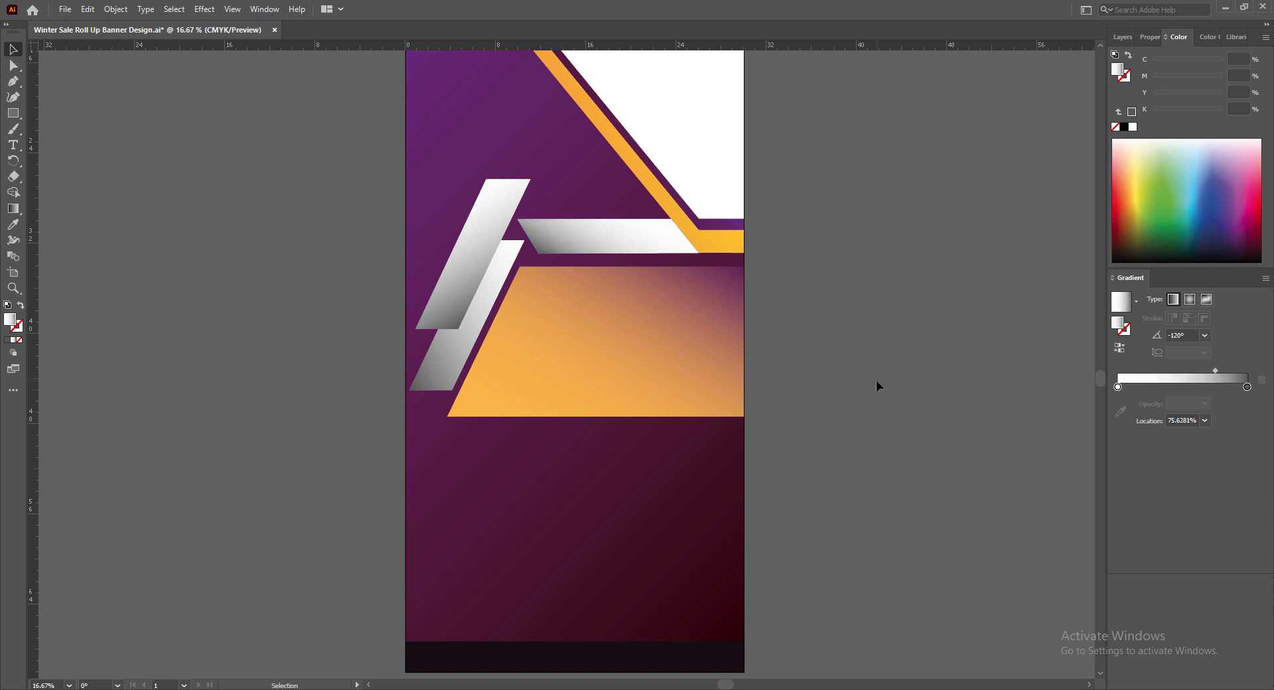
key(ctrl+s)
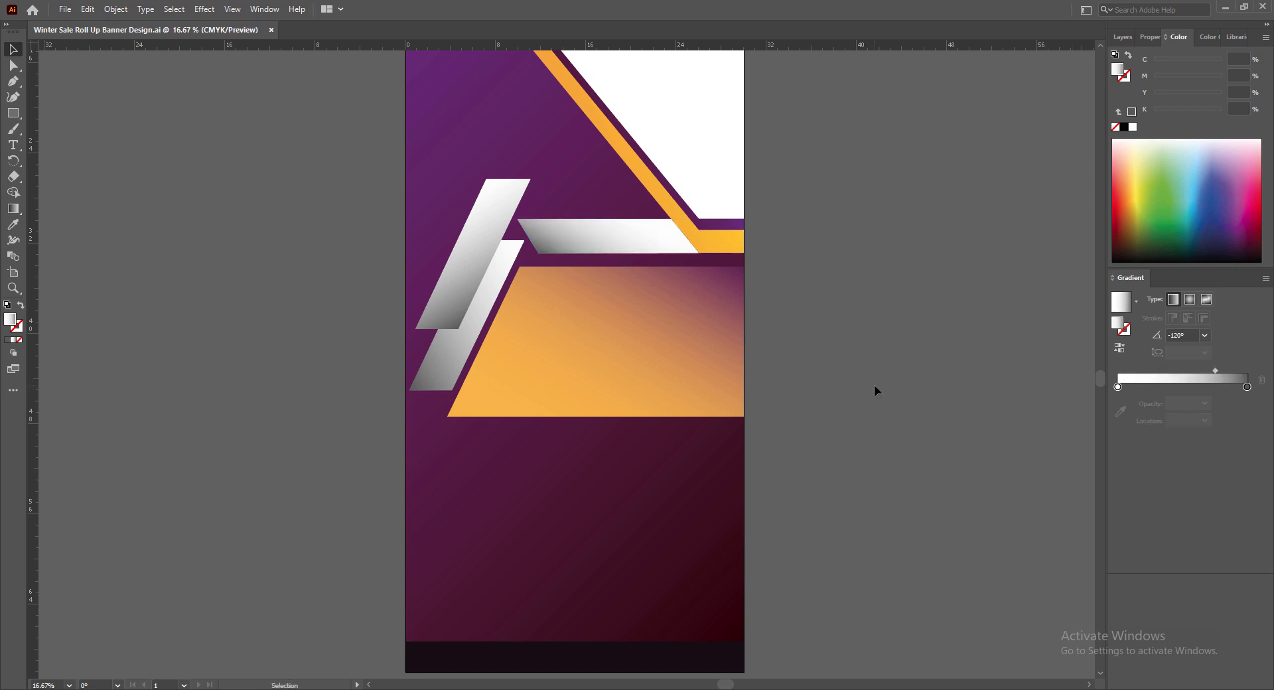
Change the orange gradient stop of the large orange shape to C 0, M 35, Y 85, K 24 and save the document
click(671, 319)
click(858, 344)
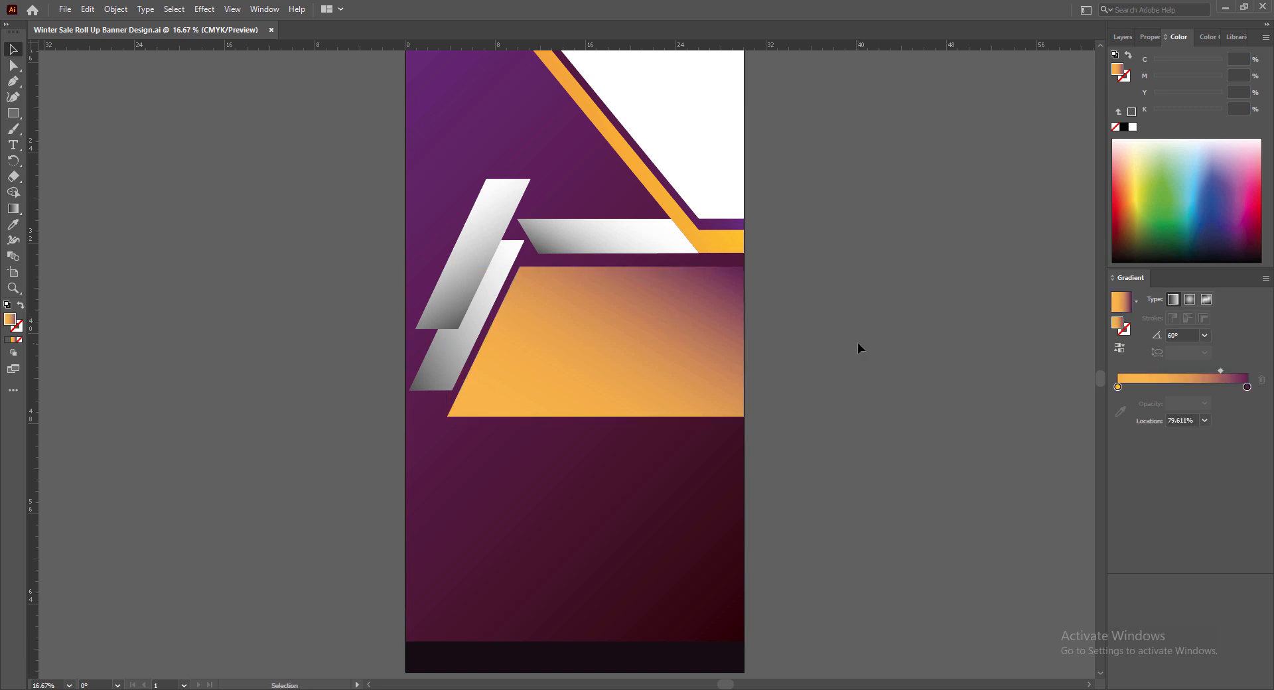
click(668, 395)
double_click(1118, 403)
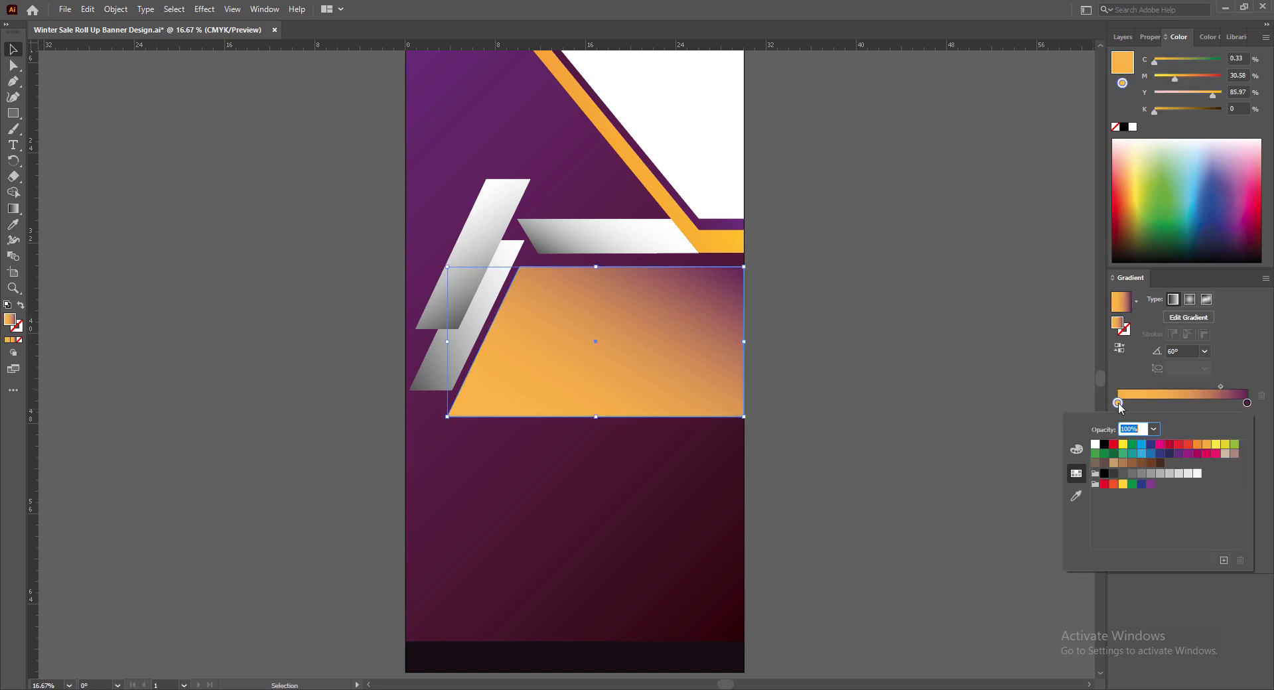
click(1207, 446)
drag(1155, 111, 1179, 113)
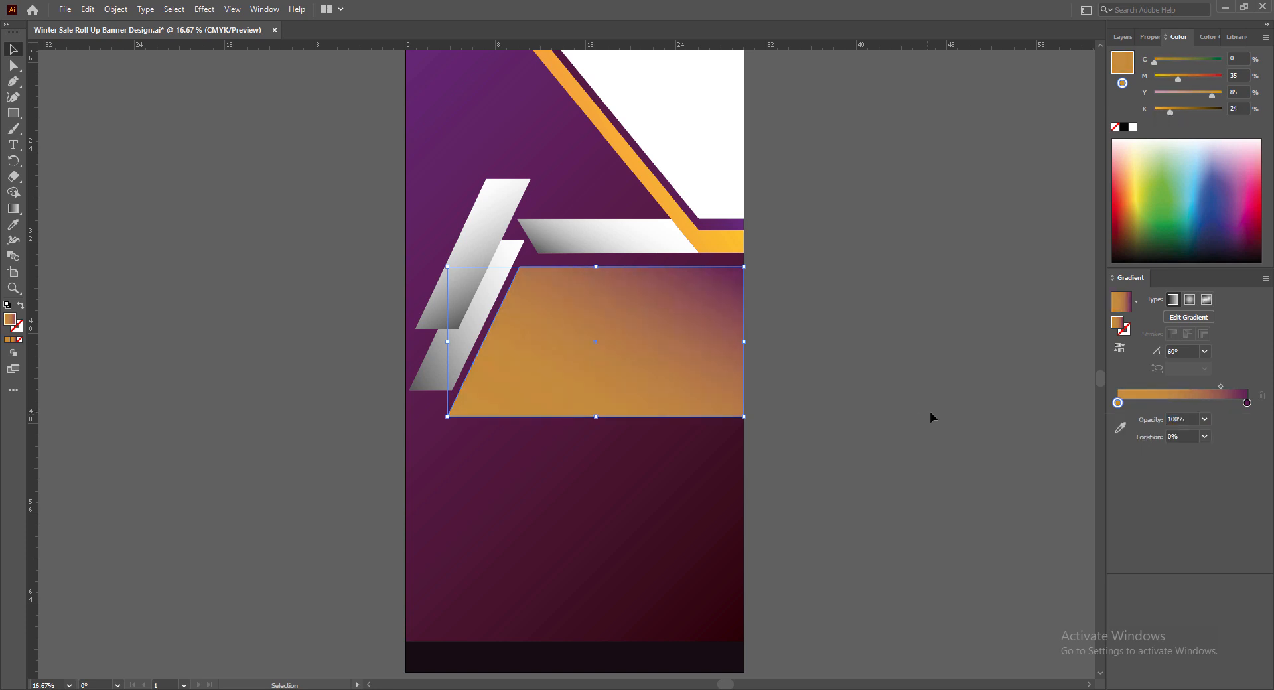
click(825, 401)
key(ctrl+s)
Place the three-line text "WINTER SALE / ROLL UP / BANNER" on the large orange shape
click(14, 145)
click(572, 308)
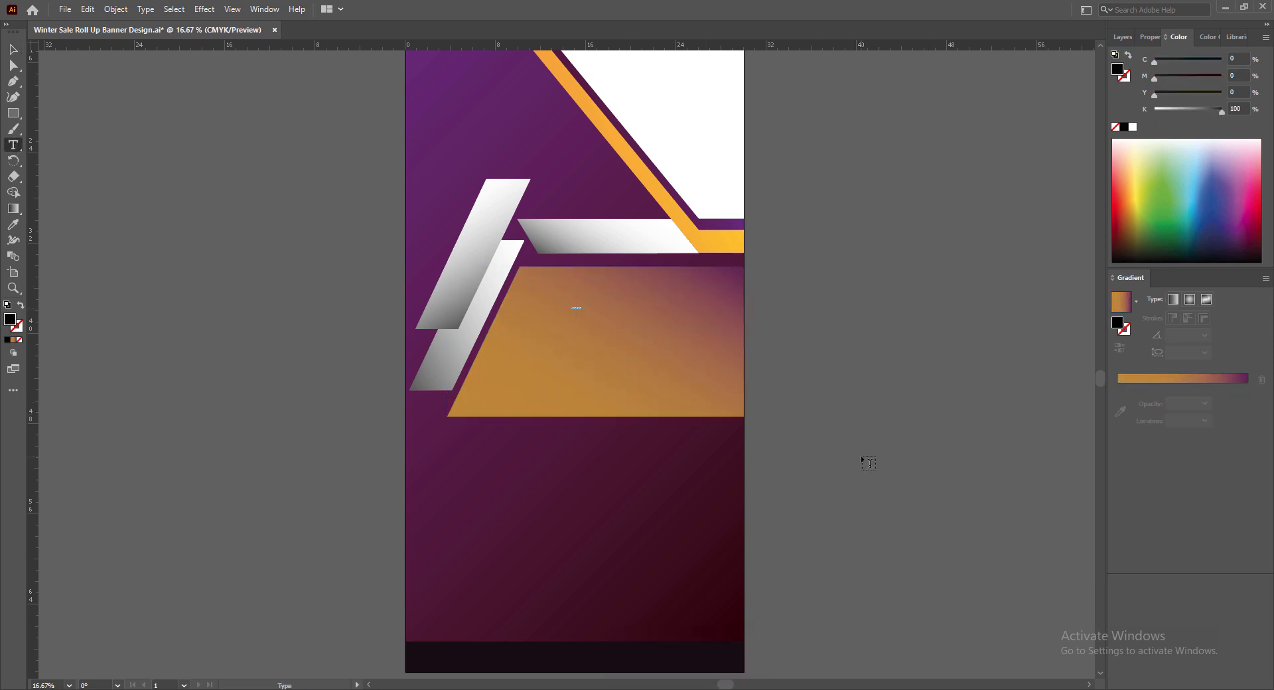
click(13, 49)
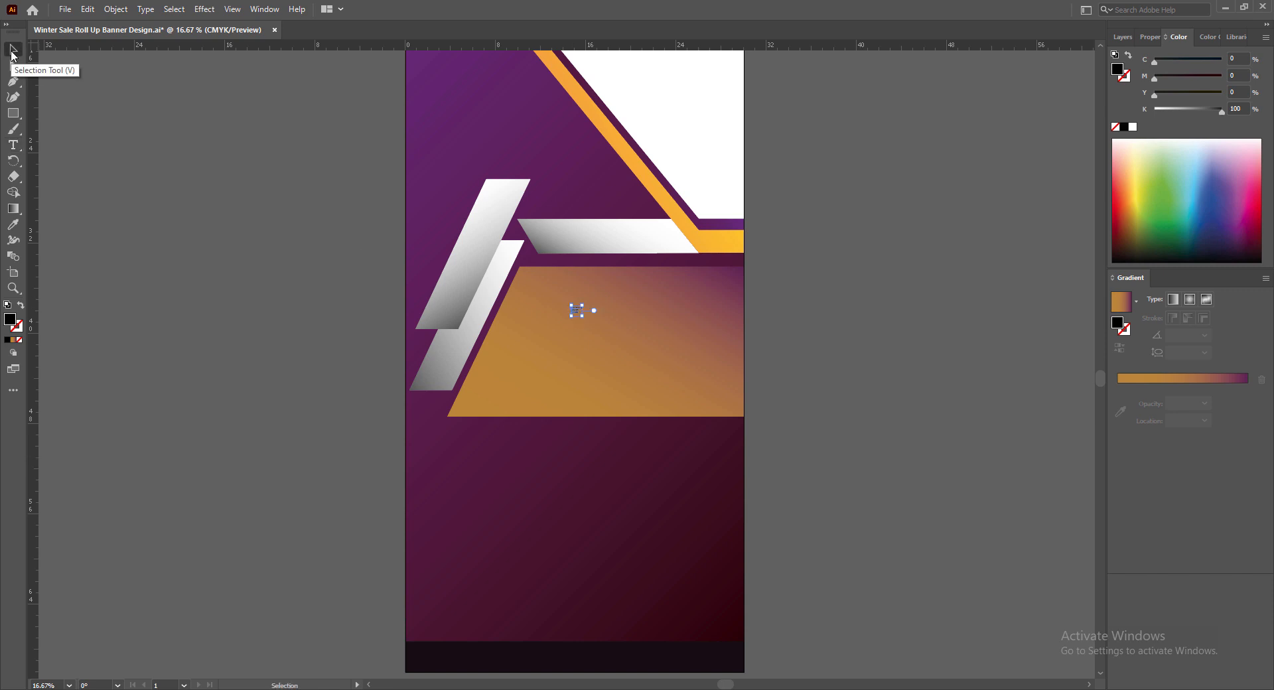
Enlarge the banner text to 177 pt and align its lines to the right
click(1150, 37)
click(1175, 330)
click(1194, 567)
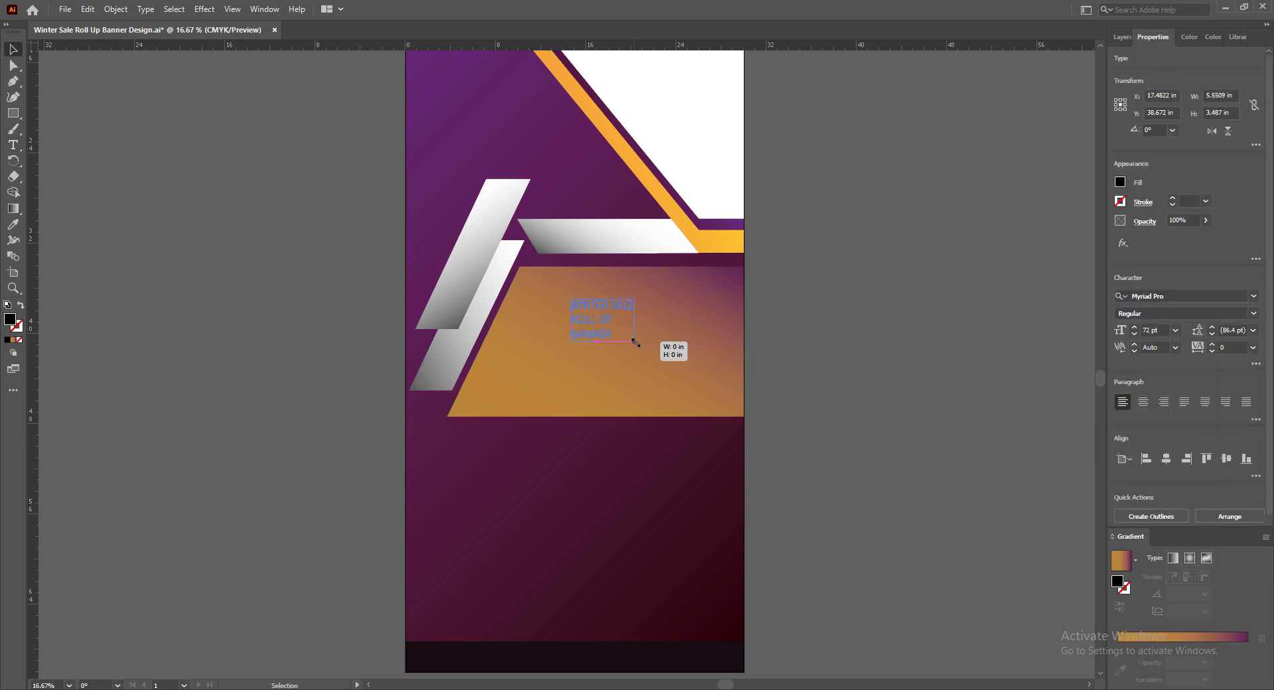
click(1135, 327)
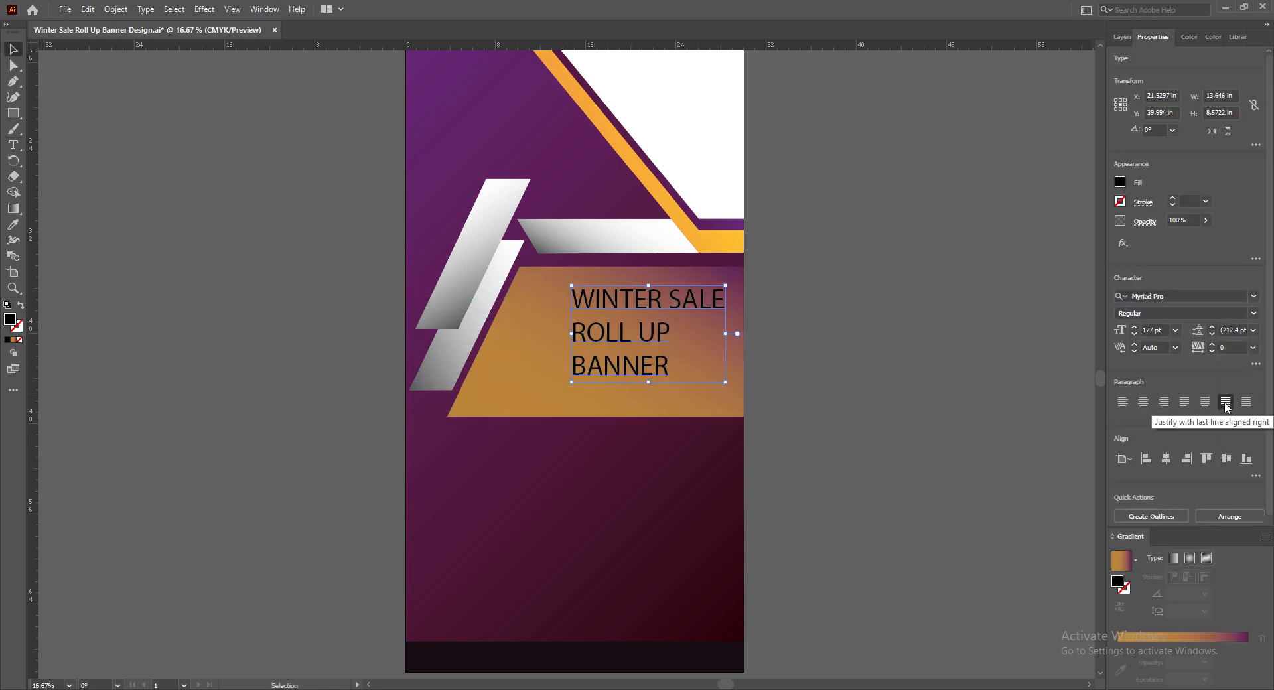
click(1164, 401)
Set the WINTER SALE line in the Broadway font at 180 pt
triple_click(716, 304)
click(1254, 296)
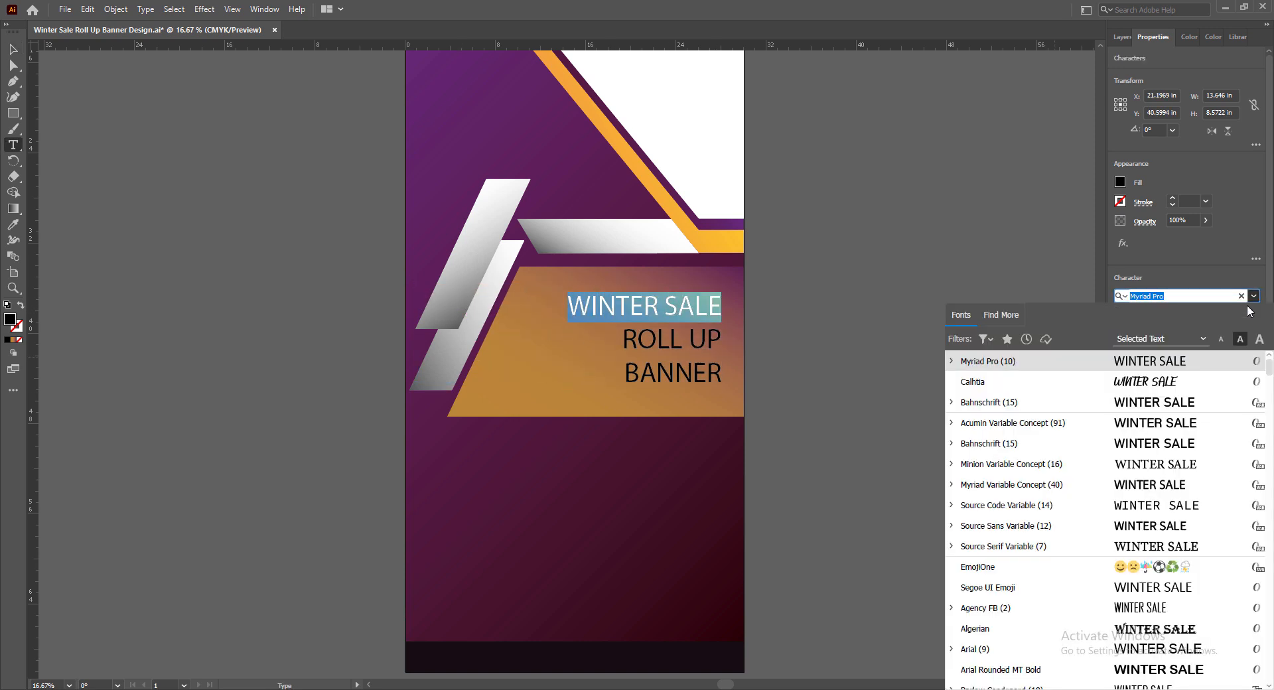
scroll(1155, 484, down, 3)
scroll(1155, 488, down, 5)
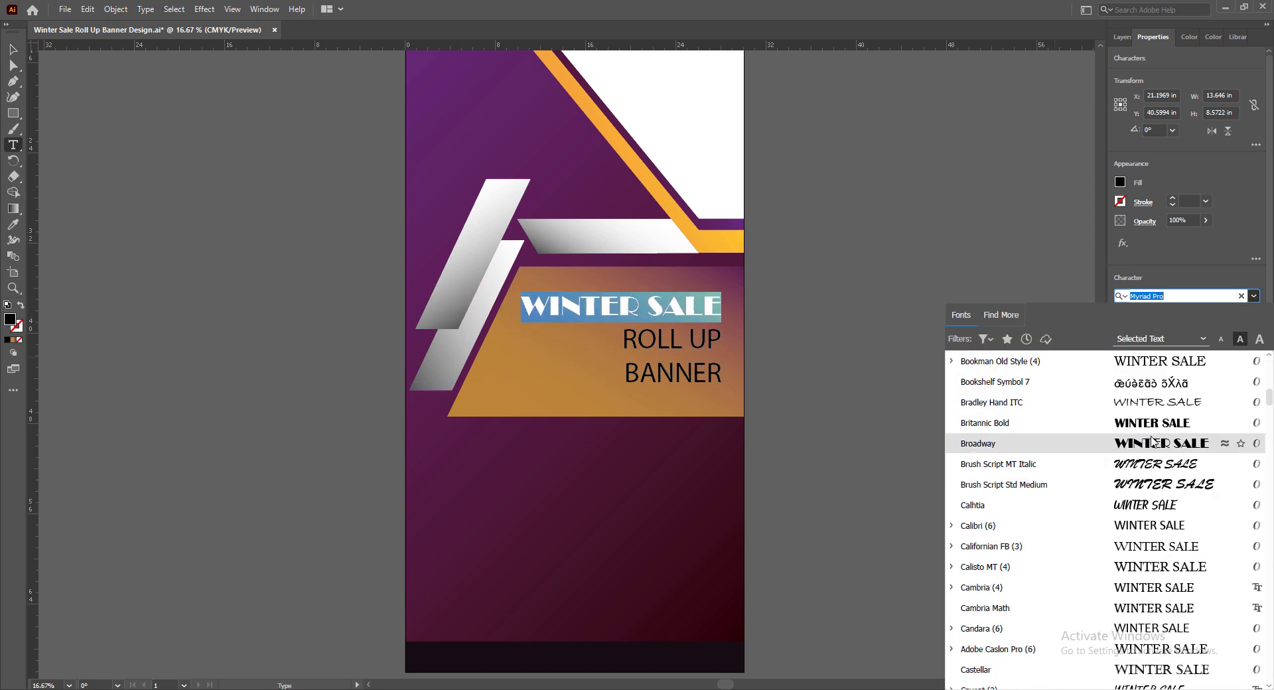
click(1154, 445)
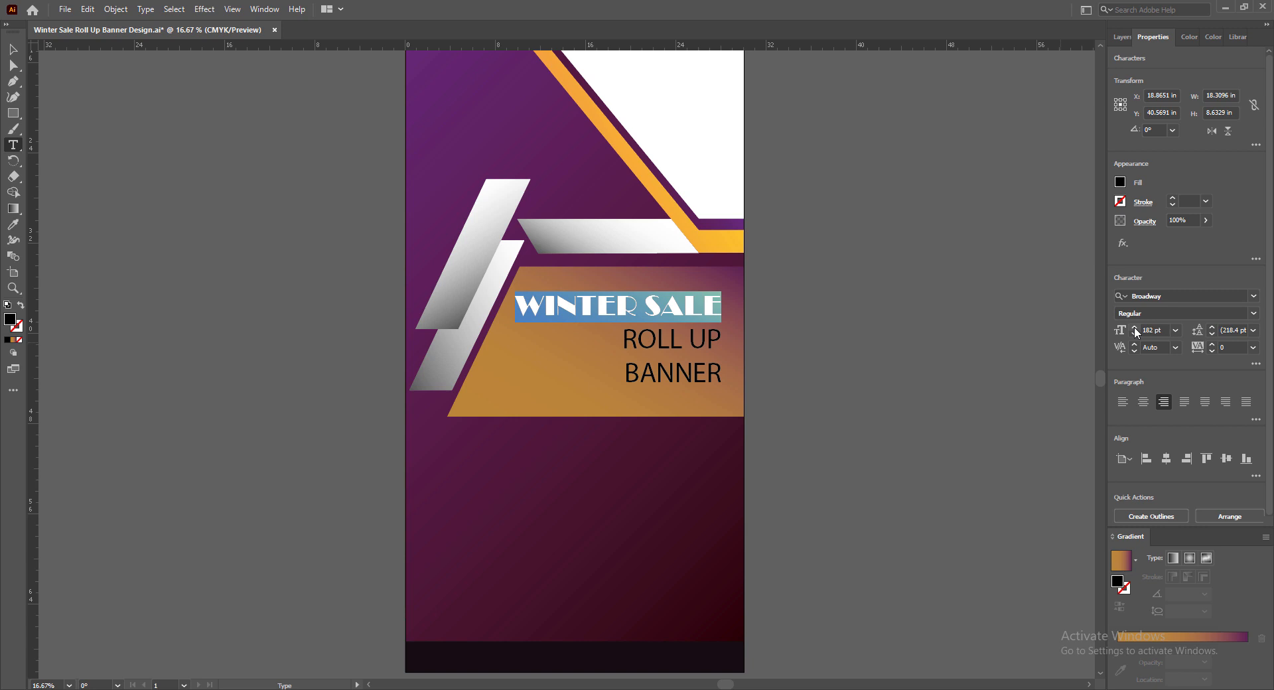
double_click(1135, 334)
Try the purple gradient and a solid purple swatch as the fill of the WINTER SALE line
click(1121, 183)
click(1121, 182)
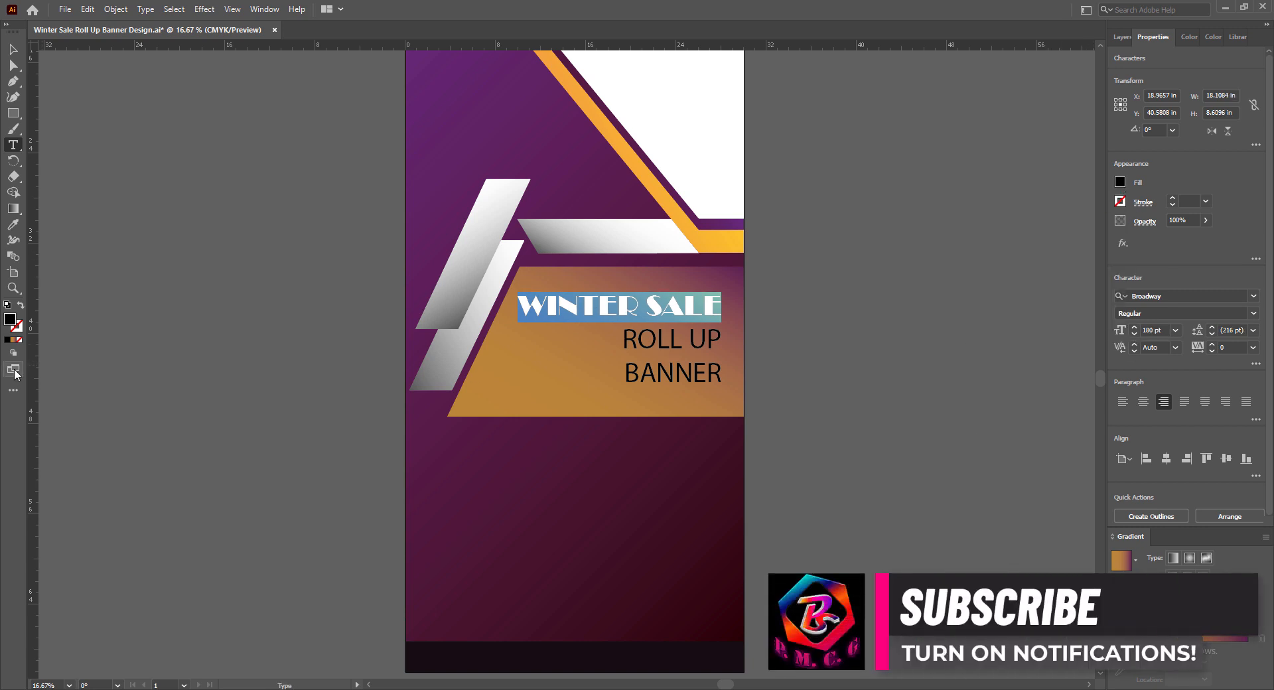
key(Escape)
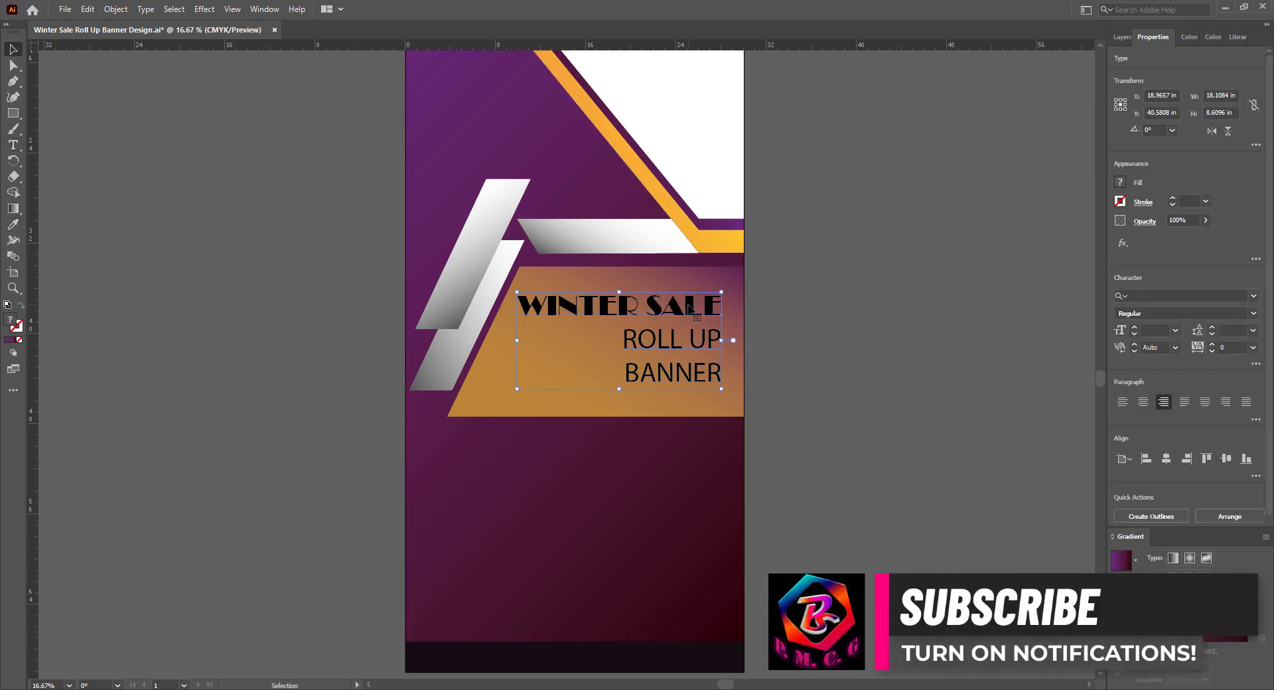
double_click(690, 309)
triple_click(690, 309)
click(1120, 182)
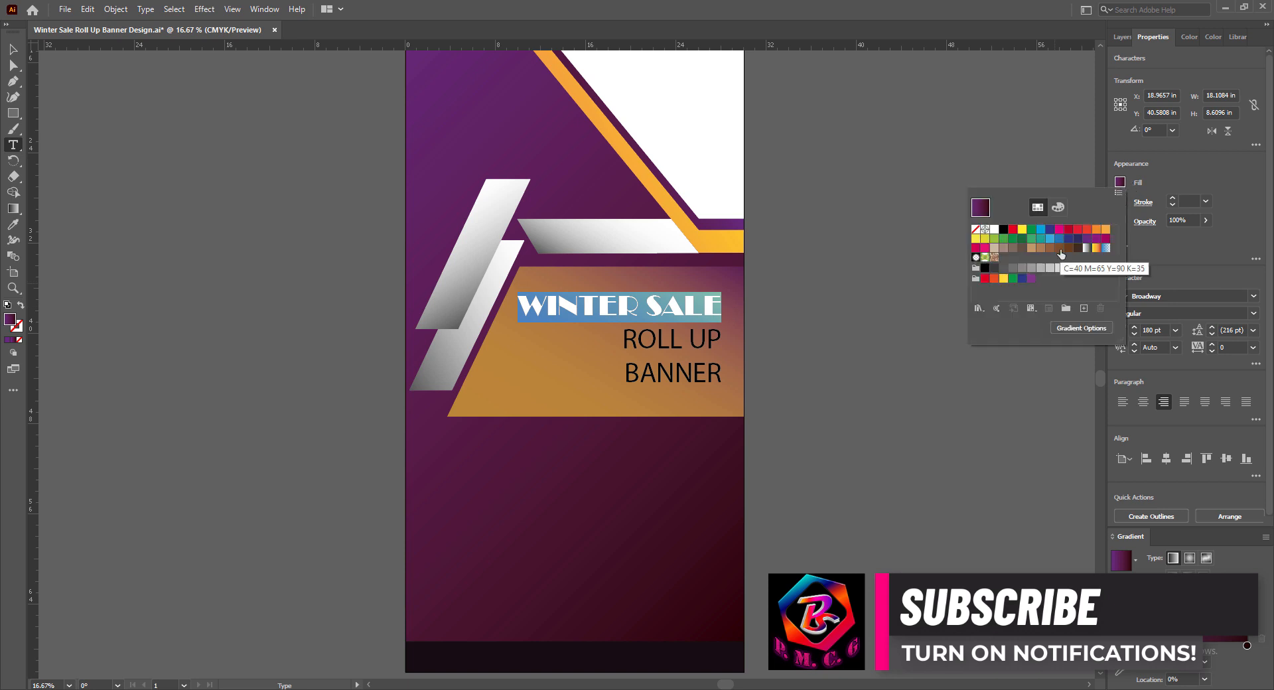
click(8, 340)
click(1153, 37)
click(1120, 182)
click(1096, 240)
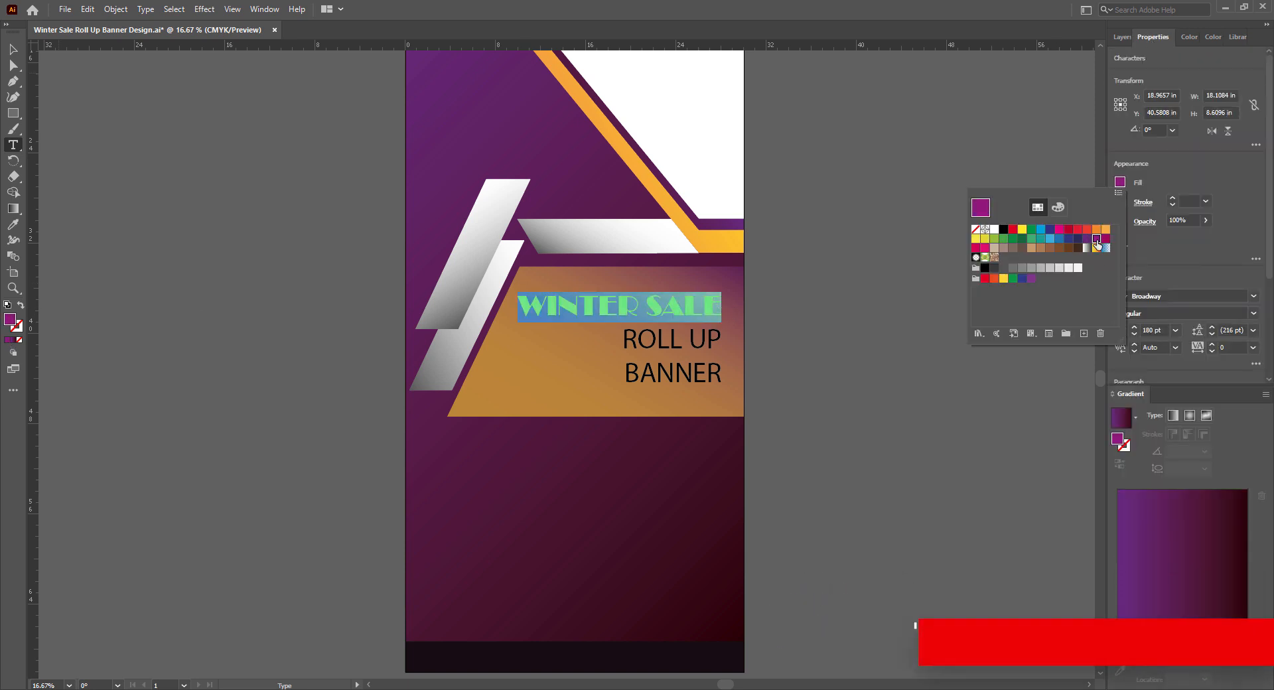
click(1238, 181)
Set the fill color of the WINTER SALE line to dark plum #28001B
double_click(10, 319)
drag(691, 268, 983, 134)
click(976, 293)
click(998, 191)
click(977, 314)
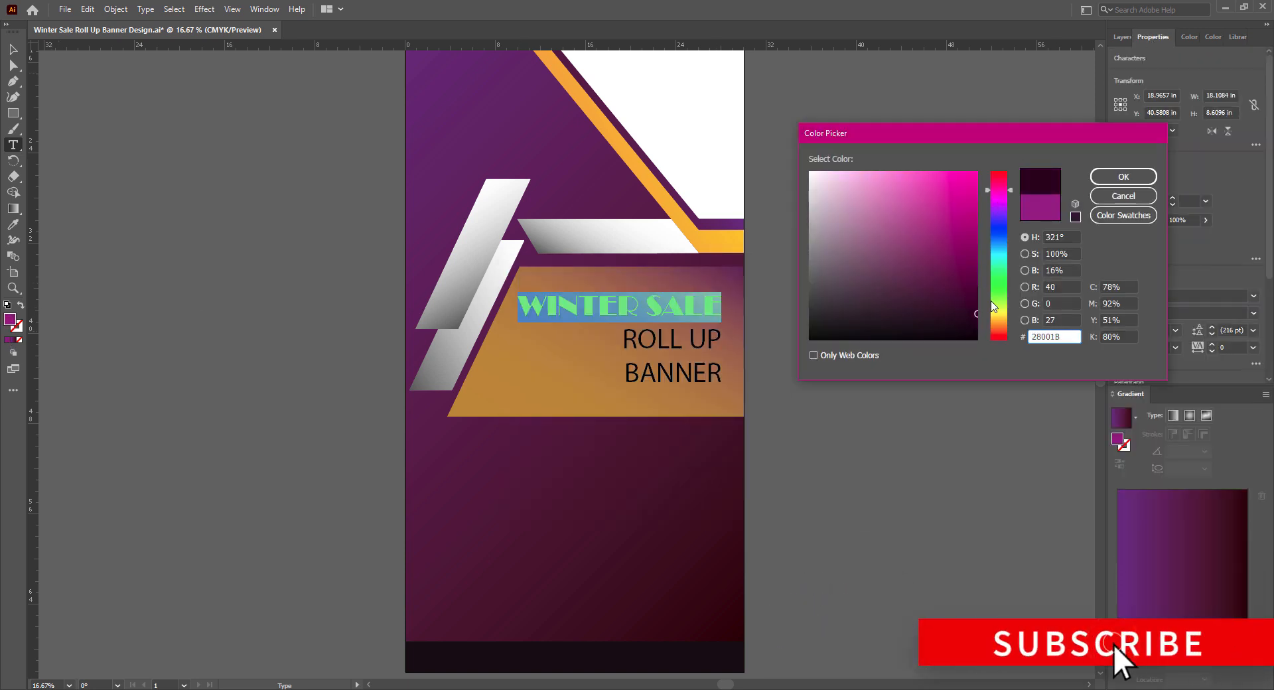
click(1124, 177)
key(Escape)
Set the gradient angle of the large orange shape behind the text to -60°
click(735, 294)
drag(1184, 628, 1221, 628)
click(1205, 595)
click(1219, 512)
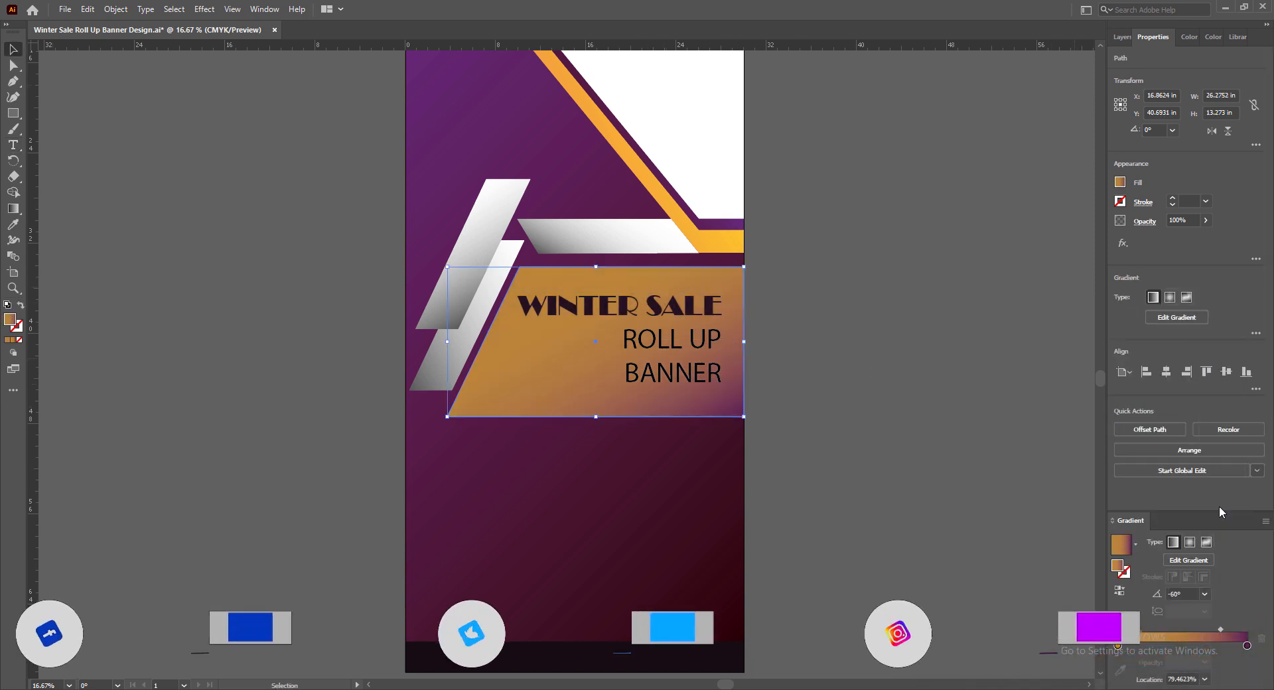
Set the WINTER SALE line in Berlin Sans FB Demi Bold at 198 pt
triple_click(575, 314)
click(1253, 296)
click(1148, 453)
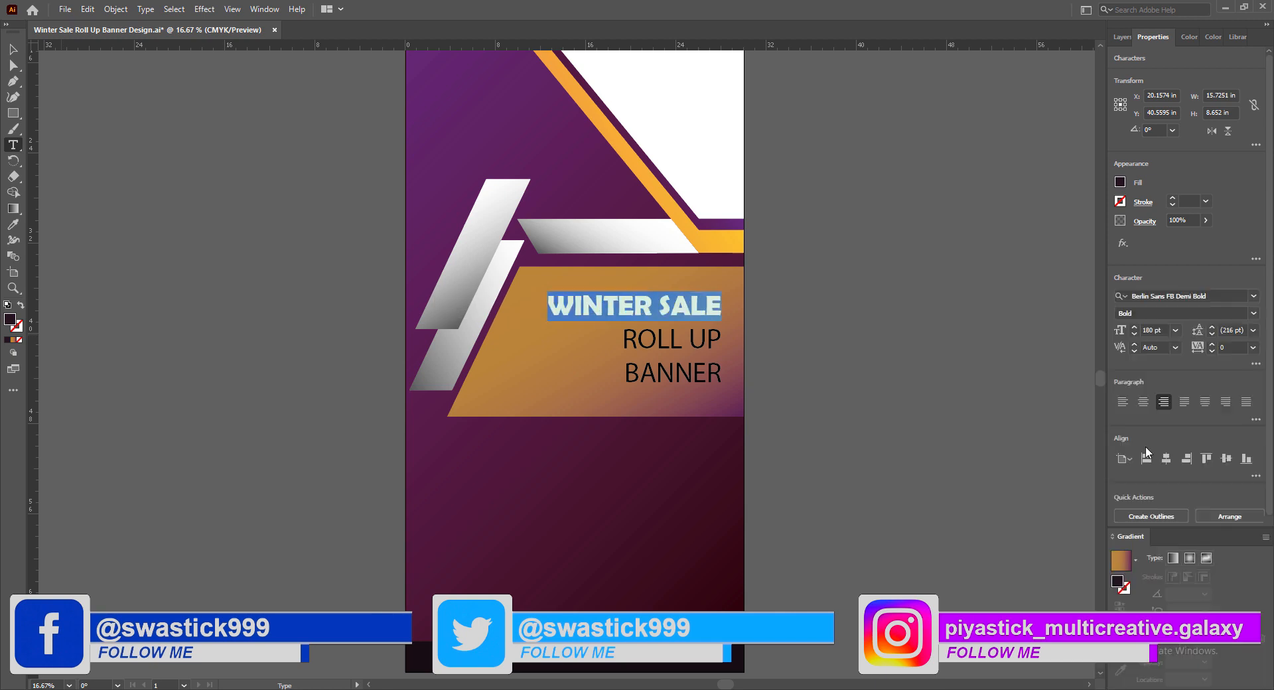
click(1135, 326)
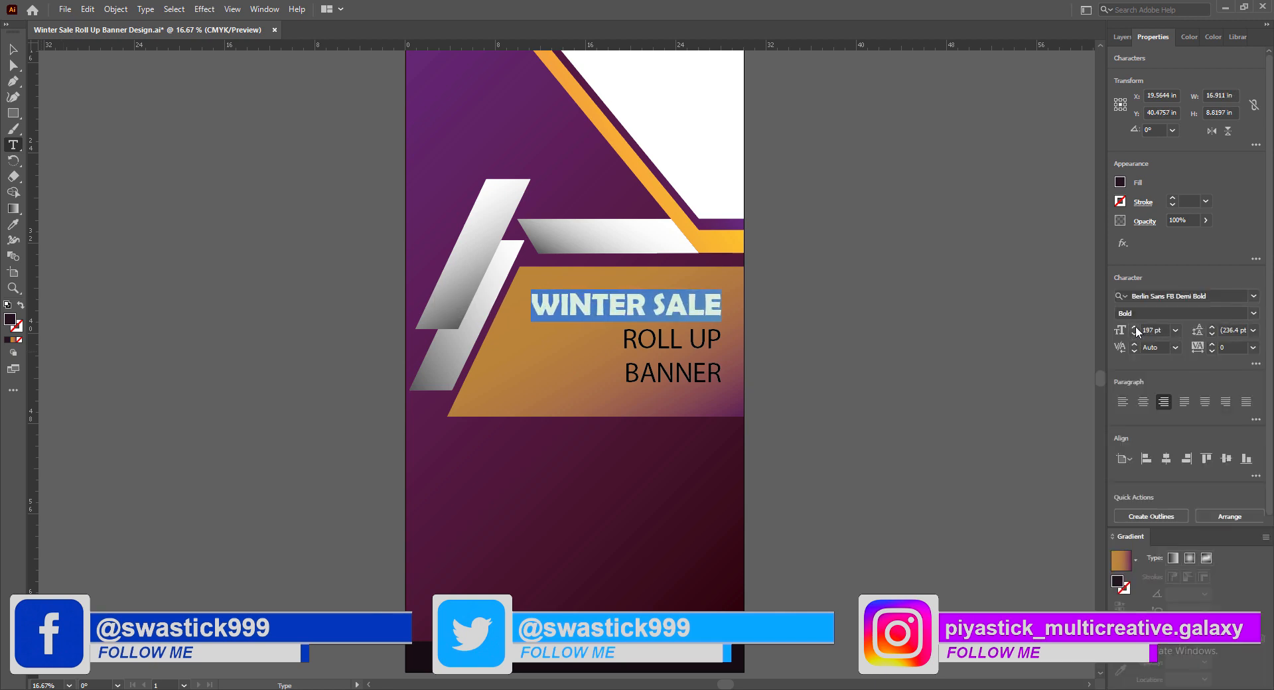
Set the ROLL UP line in Britannic Bold at 120 pt
triple_click(627, 338)
click(1254, 296)
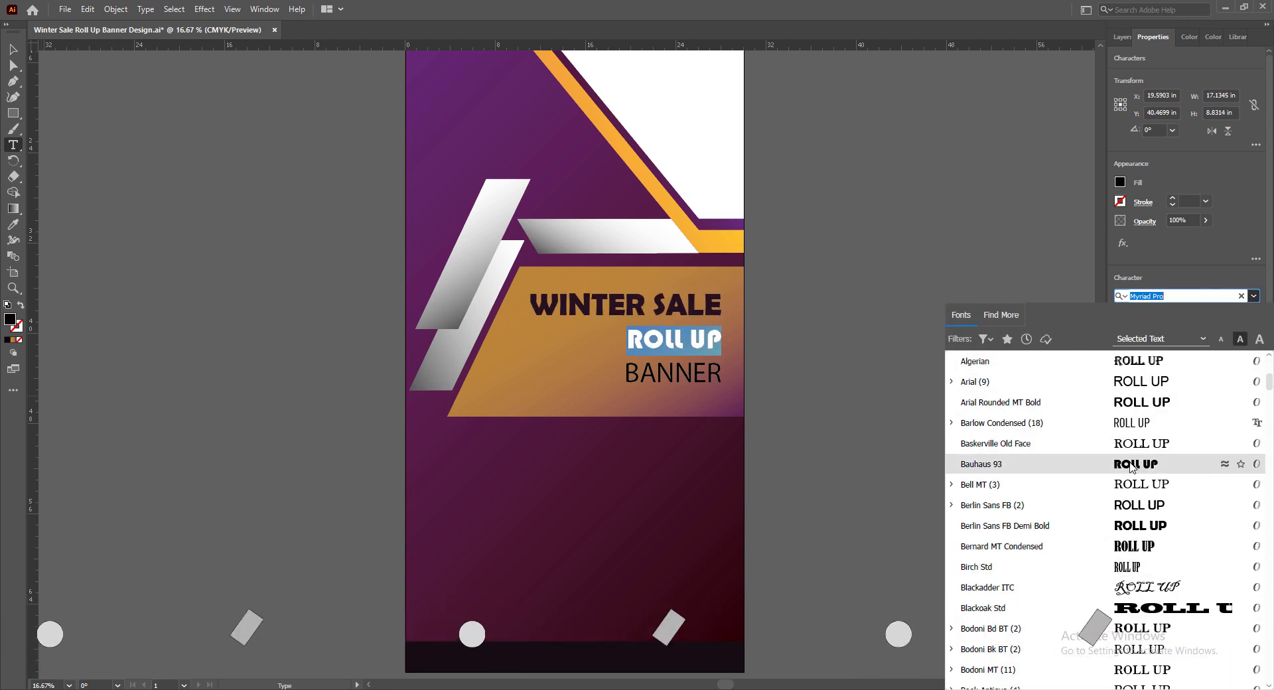
scroll(1123, 526, down, 4)
click(1124, 526)
click(1175, 330)
click(1194, 565)
click(1135, 327)
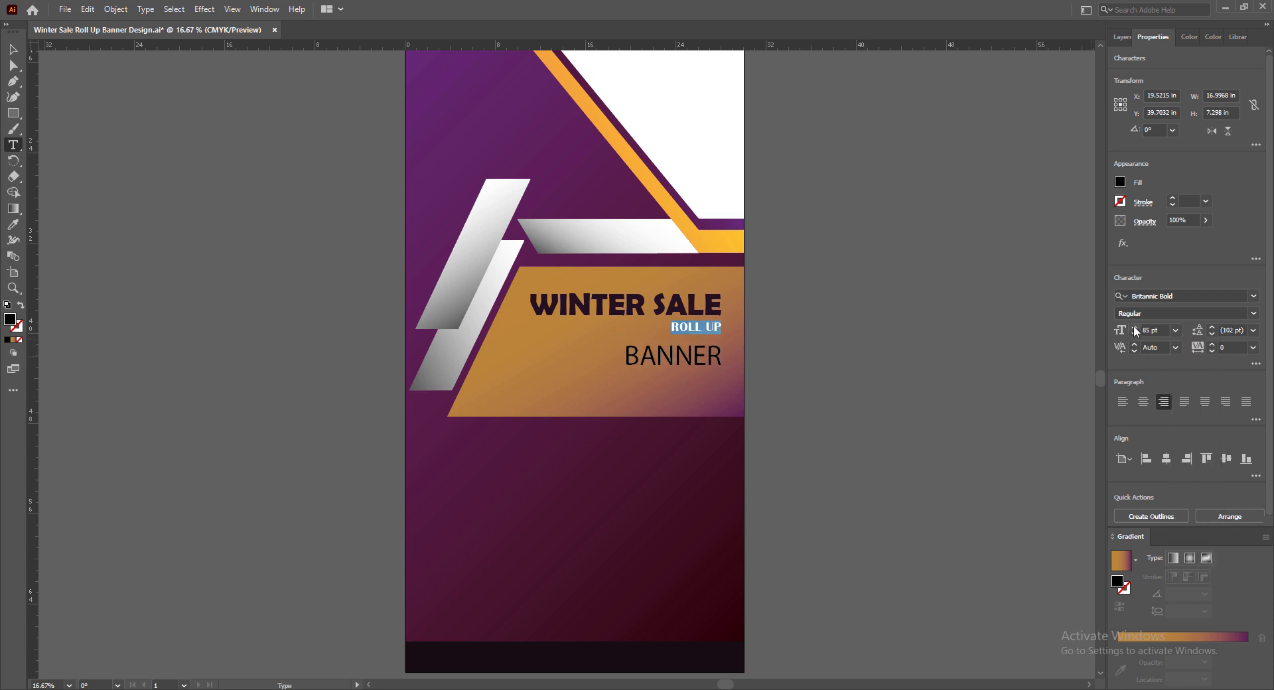
click(1135, 327)
Set the BANNER line in Myriad Pro Bold at 132 pt
drag(628, 358, 723, 358)
click(1135, 334)
click(1254, 296)
click(1253, 313)
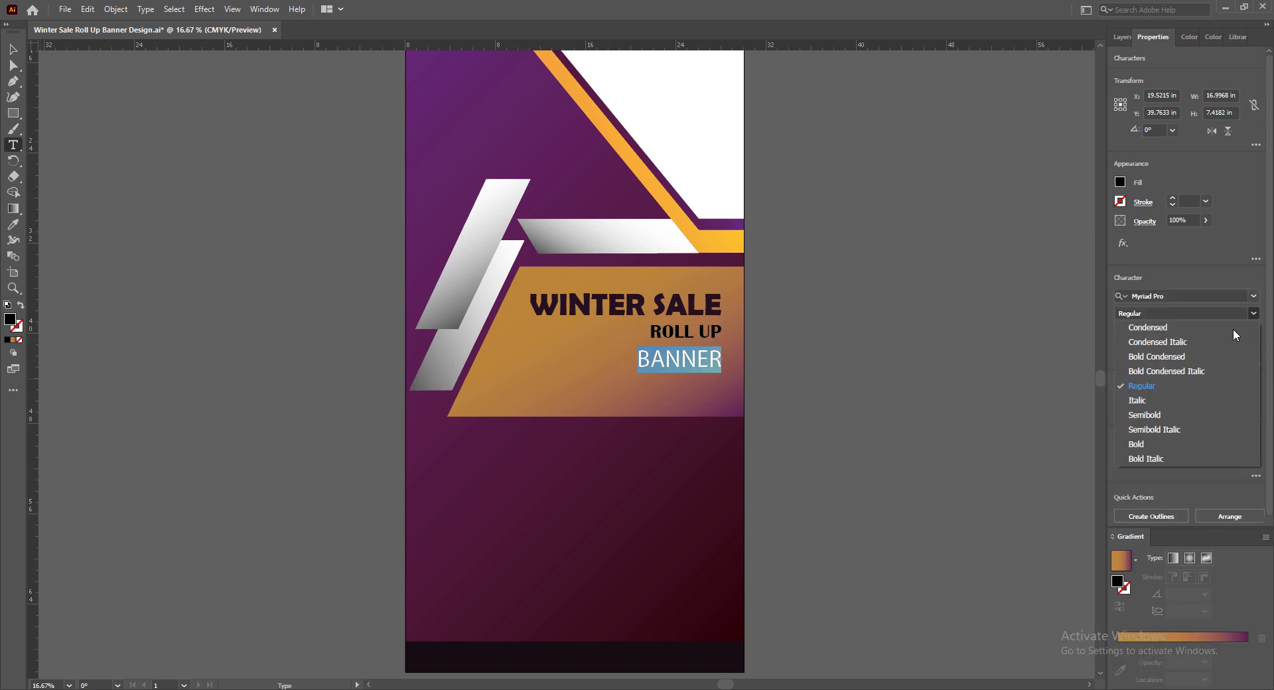
click(1142, 444)
click(1135, 334)
click(1135, 334)
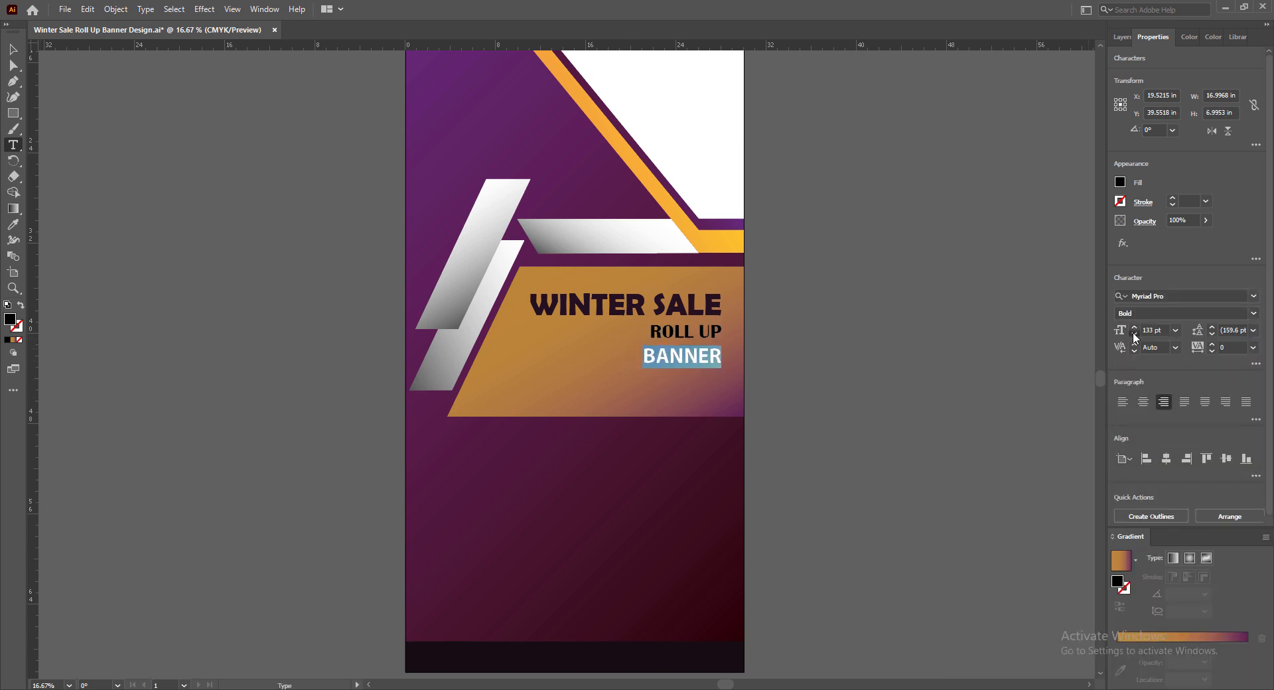
click(1135, 335)
Fill the ROLL UP and BANNER lines with the lightest gray swatch
drag(651, 332, 725, 359)
click(1120, 182)
click(1079, 270)
click(836, 376)
Set the leading of all the banner text lines to 150 pt
drag(532, 300, 737, 370)
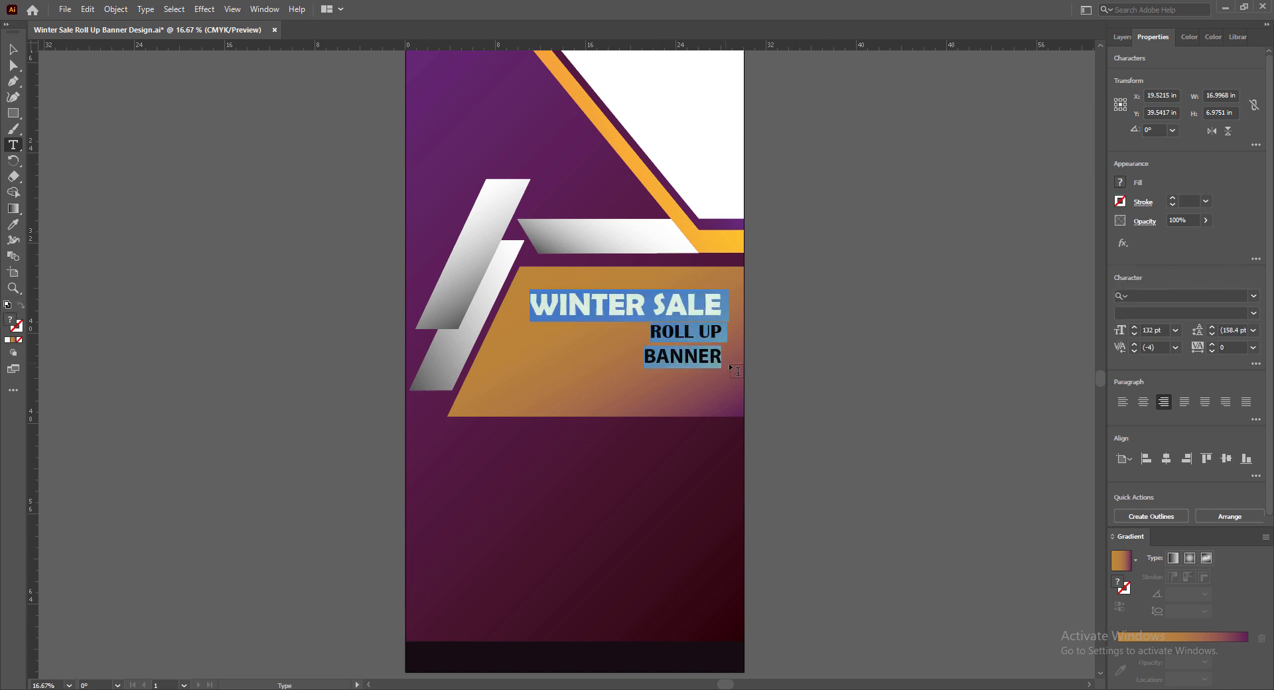
click(1254, 331)
click(1236, 586)
click(1212, 327)
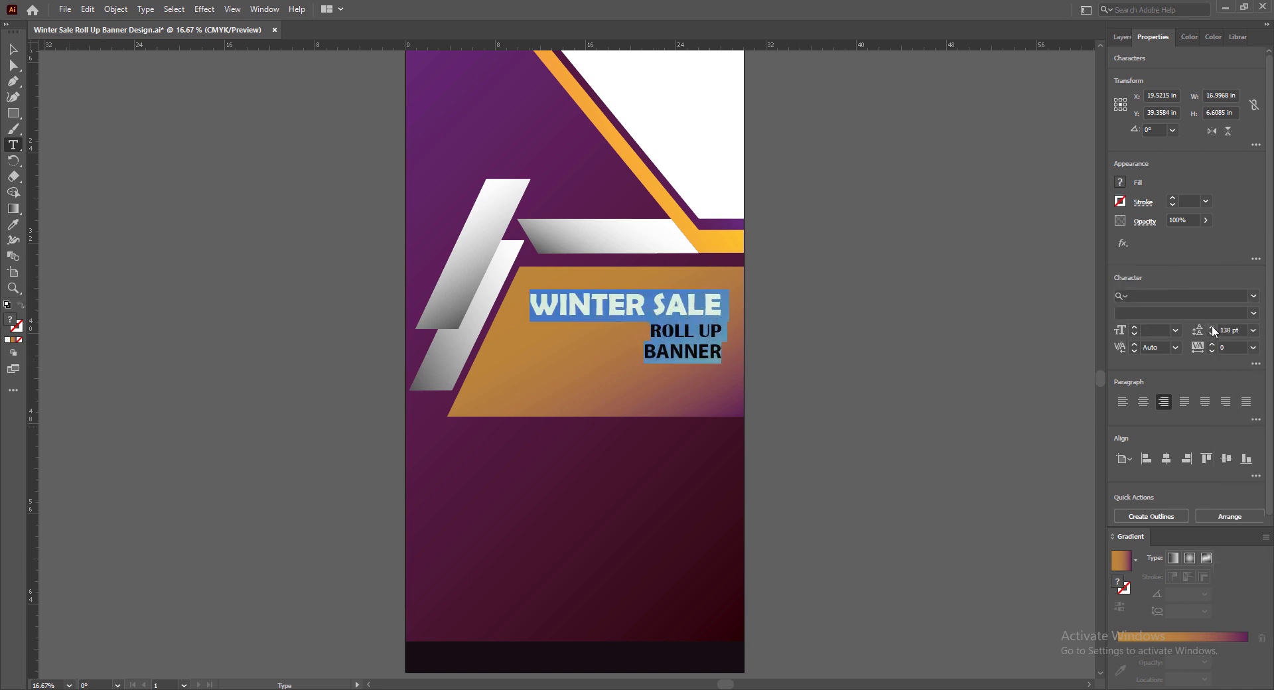
click(1212, 326)
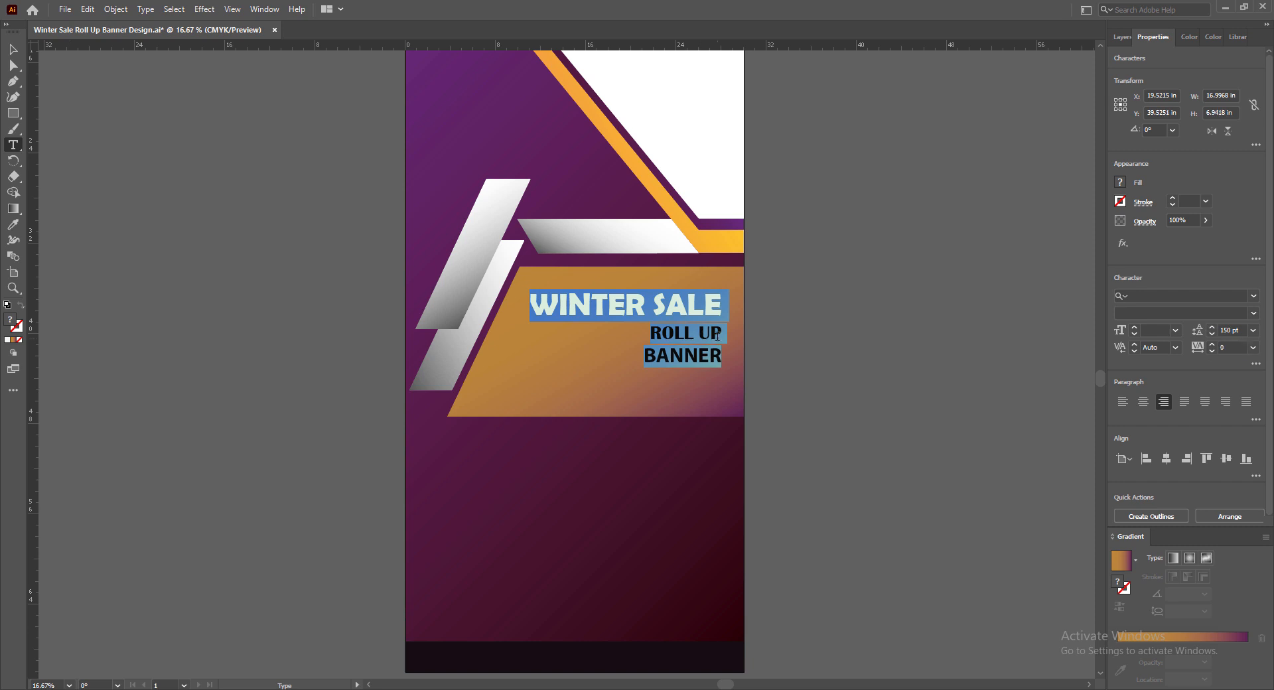
Break WINTER SALE into two lines and reduce the font size of WINTER
click(654, 304)
key(BackSpace)
key(Return)
double_click(656, 310)
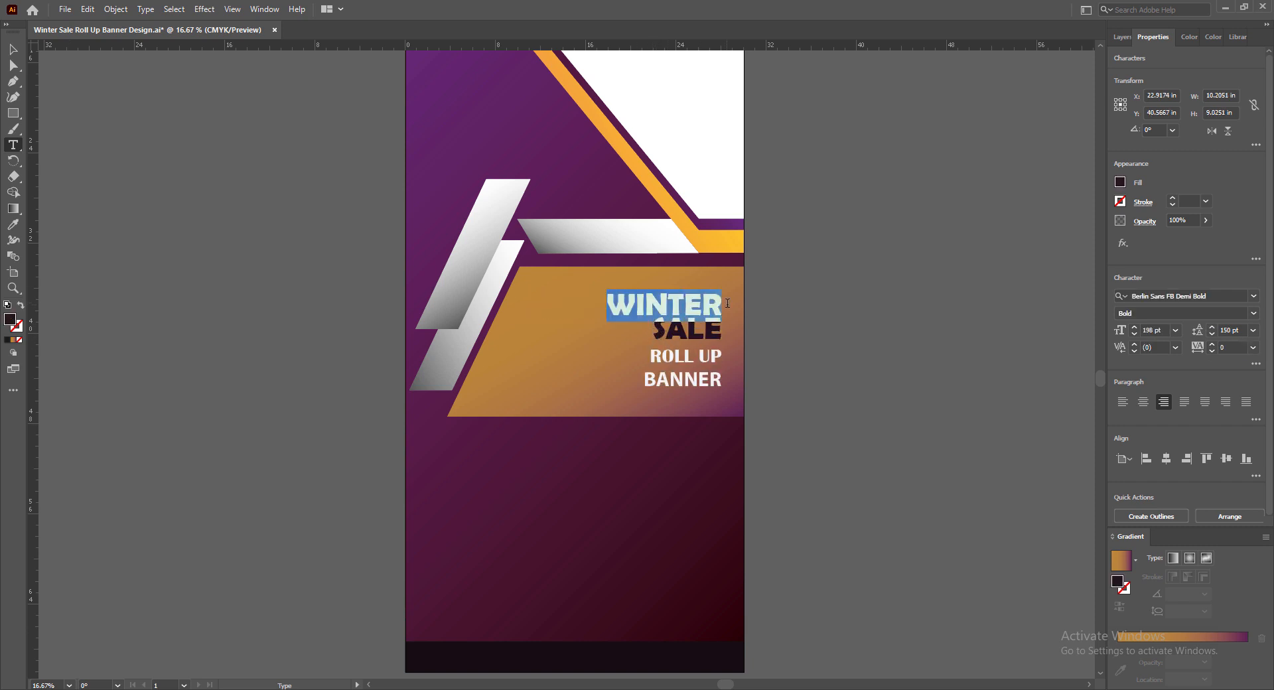
click(1135, 334)
click(1135, 335)
Set the word SALE to 300 pt with 250 pt leading
double_click(687, 330)
click(1135, 327)
click(1134, 327)
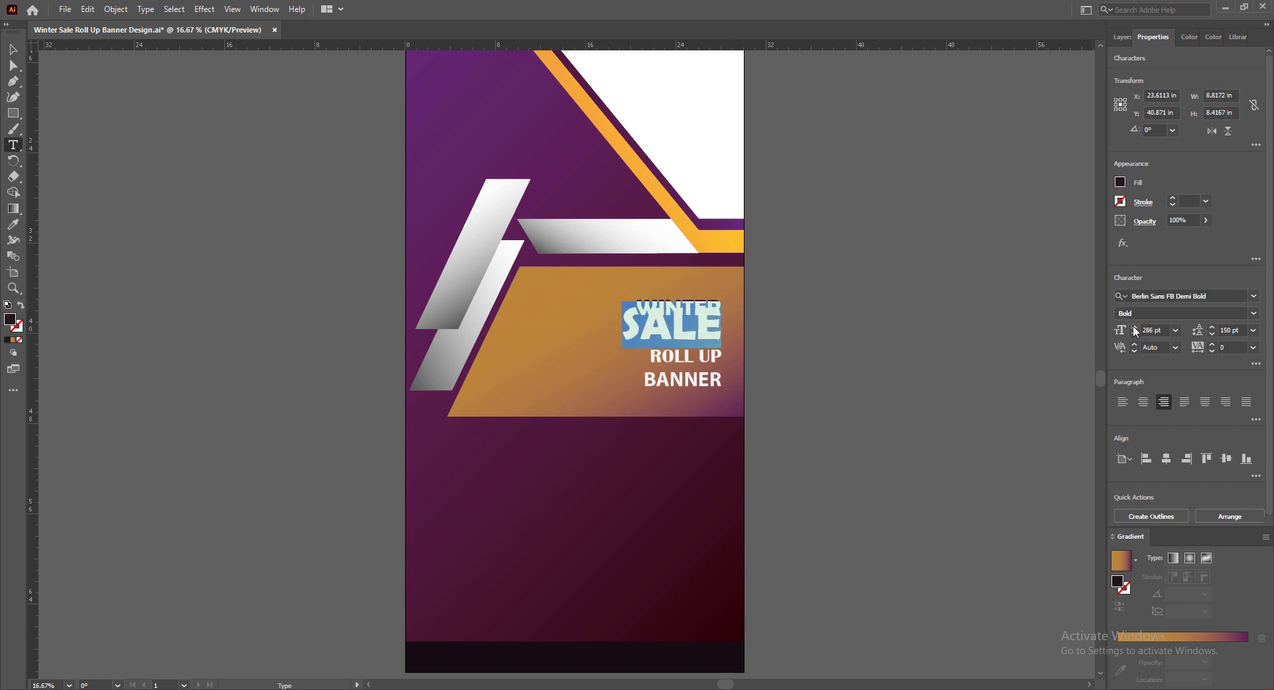
click(1135, 328)
click(1213, 327)
click(1213, 328)
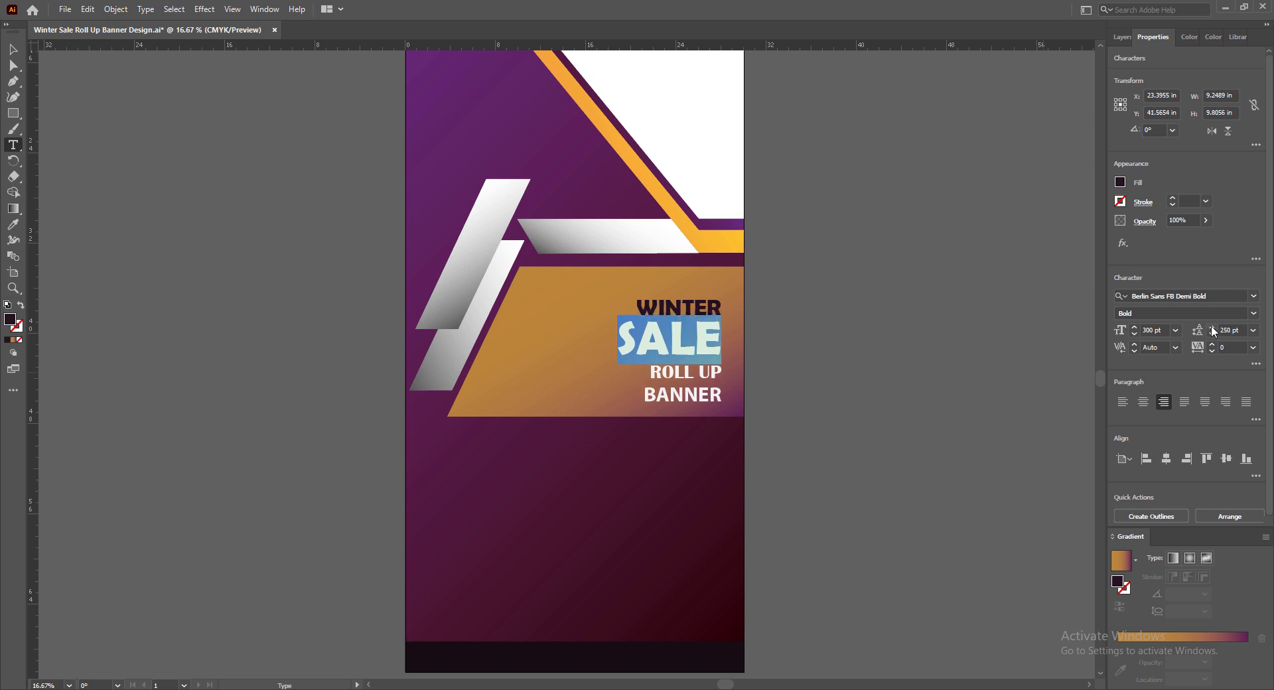
Tighten the leading of the ROLL UP and BANNER lines to 129 pt
drag(653, 373, 826, 390)
click(1212, 332)
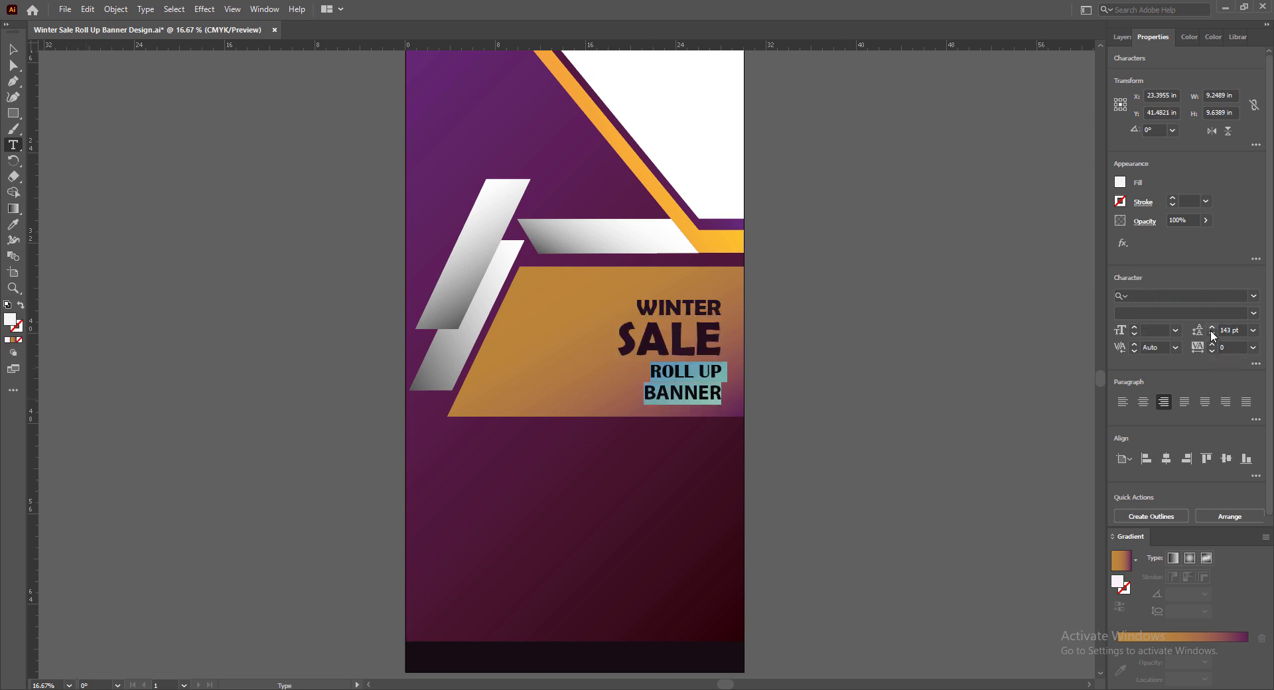
click(1212, 332)
click(1212, 333)
click(710, 369)
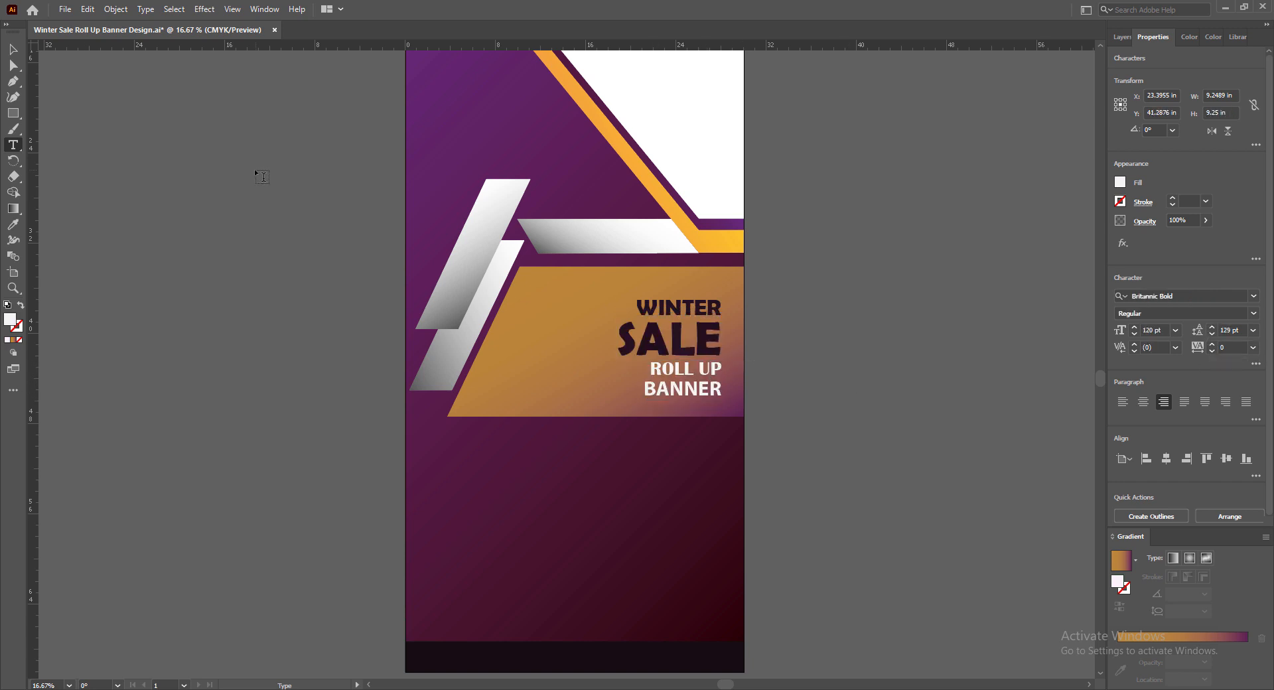
Set the tracking of the whole text block to 90 and scale the block up to about 13.1 by 11.3 in
key(Escape)
click(1213, 344)
click(1214, 345)
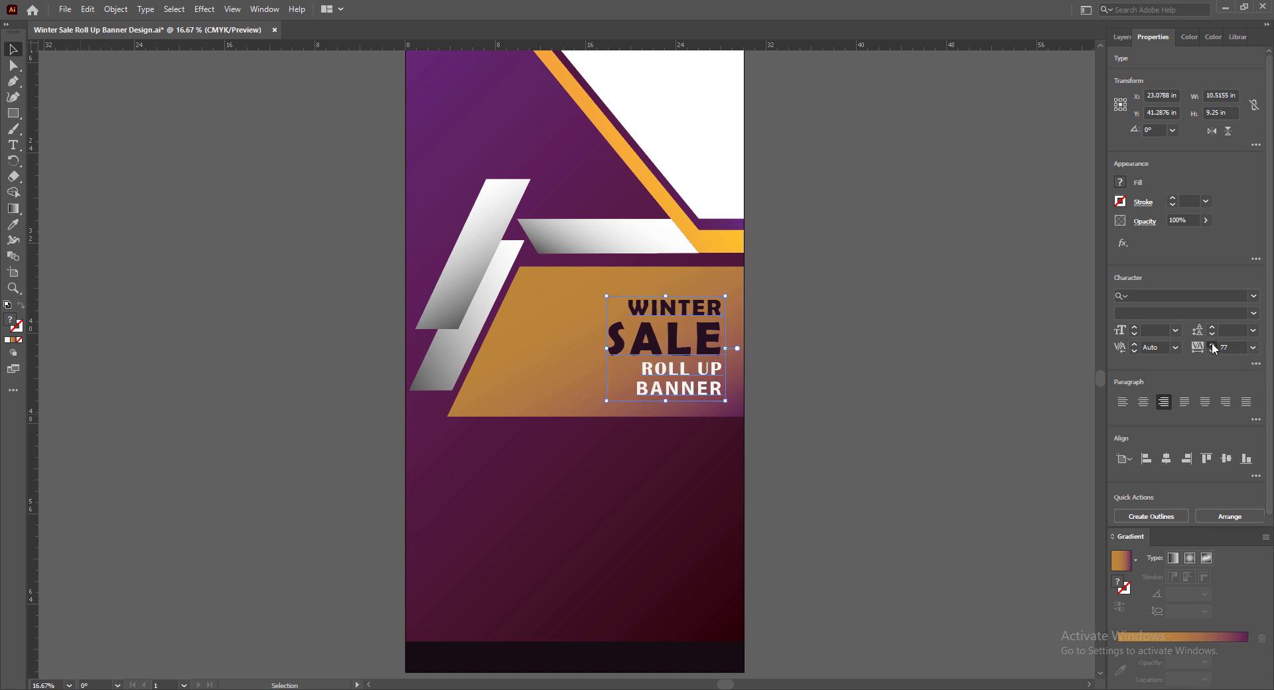
click(1212, 345)
drag(605, 296, 579, 275)
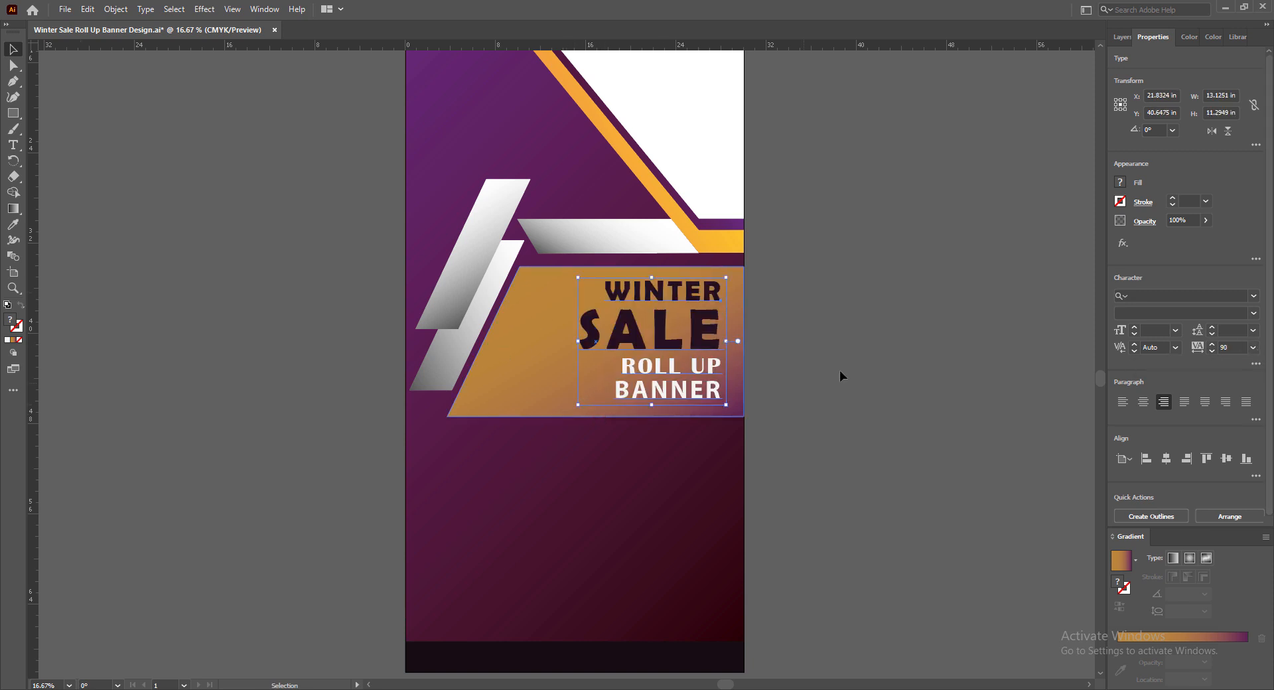
Set the text block's tracking to 75 and move the block slightly left and down on the orange shape
click(1254, 349)
click(1241, 516)
drag(681, 328, 673, 327)
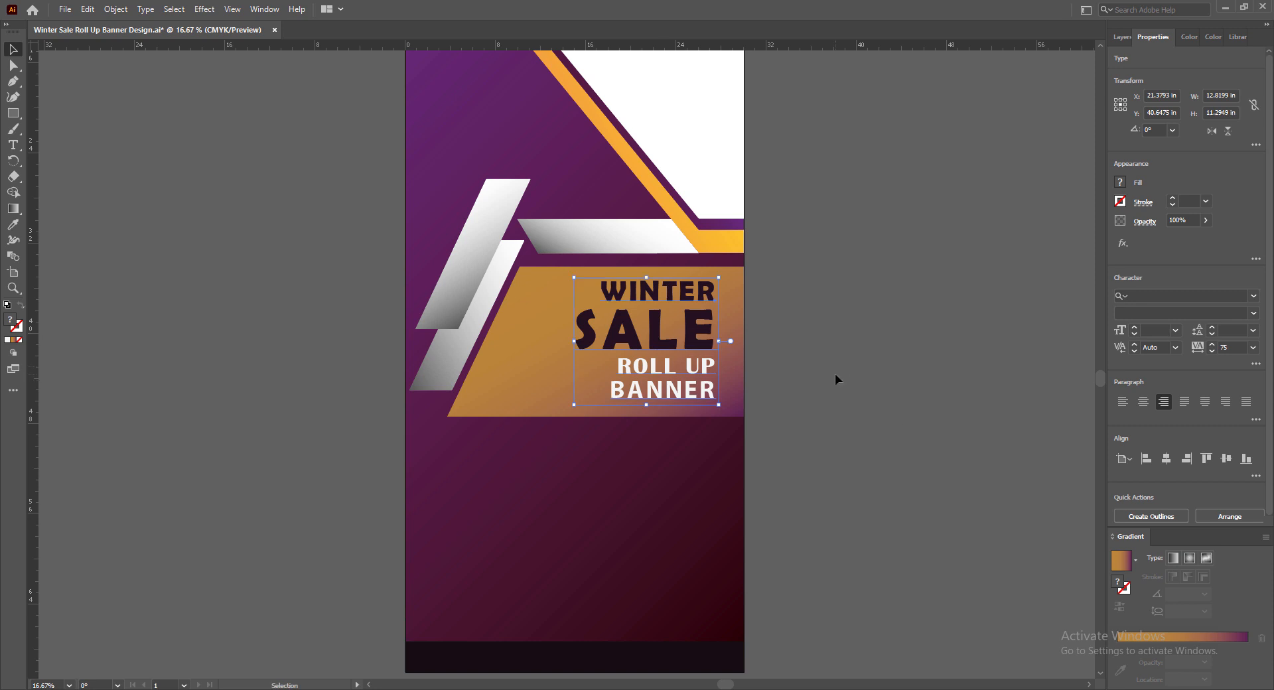
key(shift+Down)
click(839, 381)
Lower the black value of the large orange shape's orange gradient stop to K 18
click(732, 372)
click(1192, 35)
click(1154, 37)
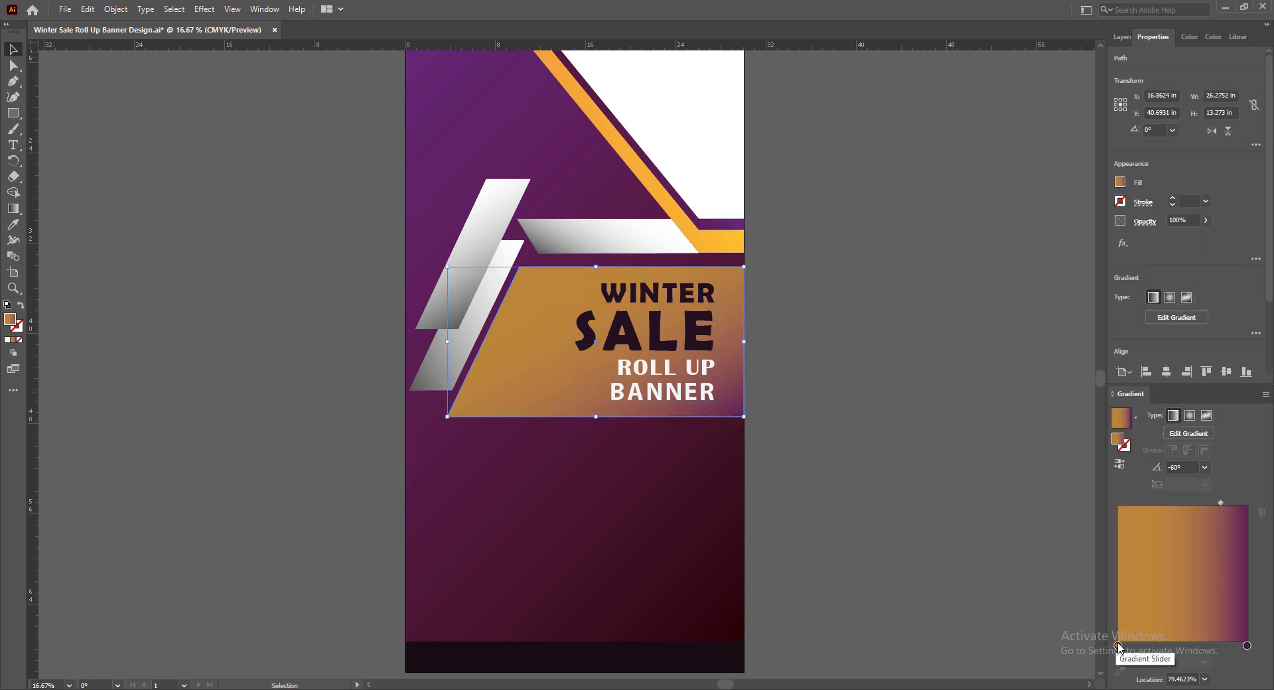
click(1119, 646)
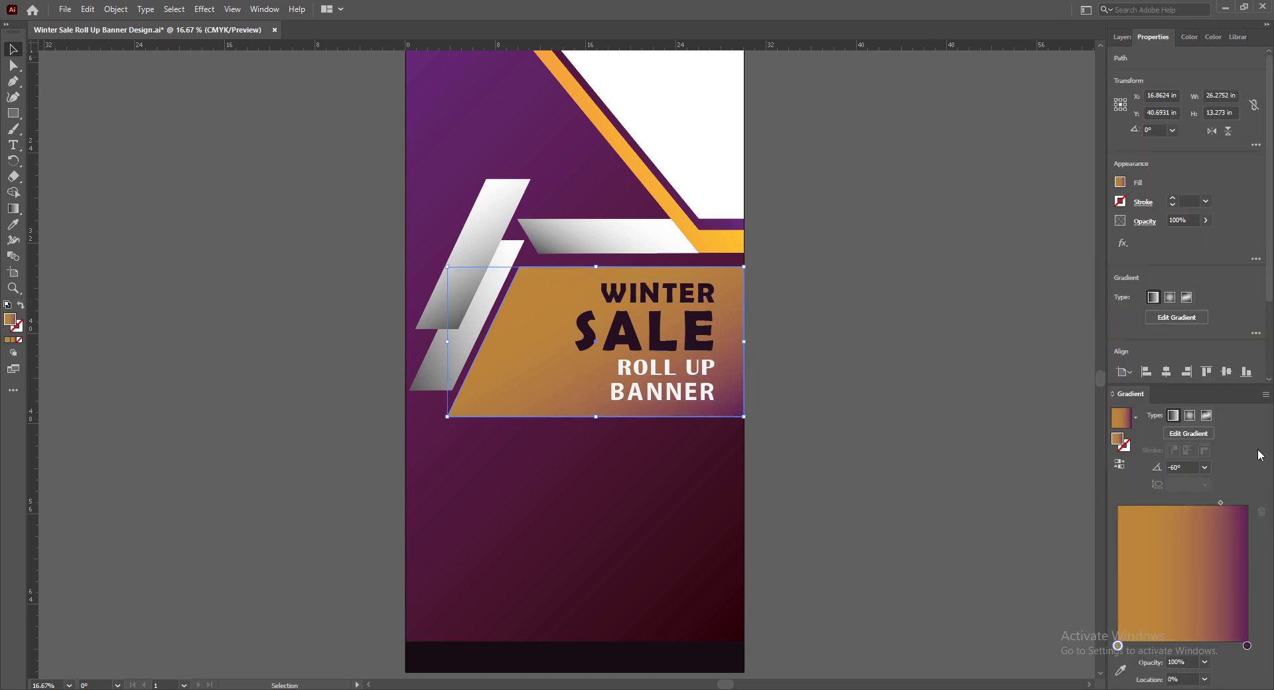
click(1188, 37)
drag(1174, 114, 1169, 113)
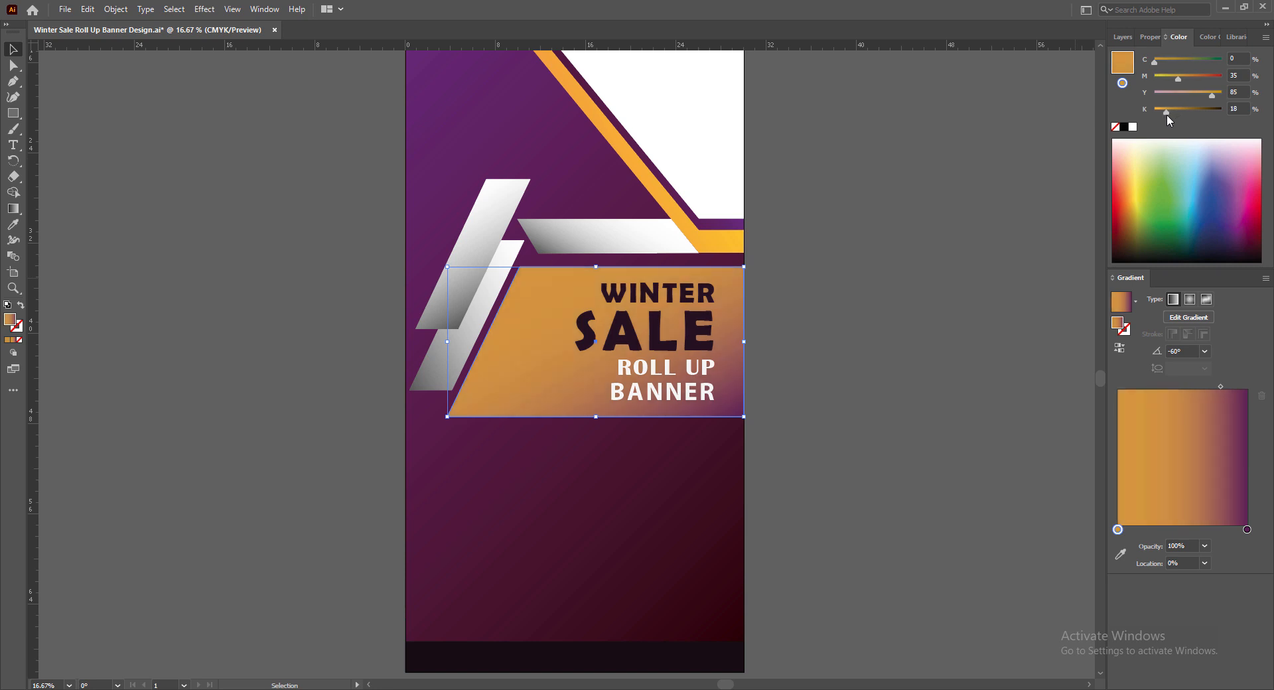
click(842, 394)
Set the tracking of the whole banner text block to 50
click(667, 334)
click(1150, 37)
click(1253, 348)
click(1236, 514)
click(1253, 348)
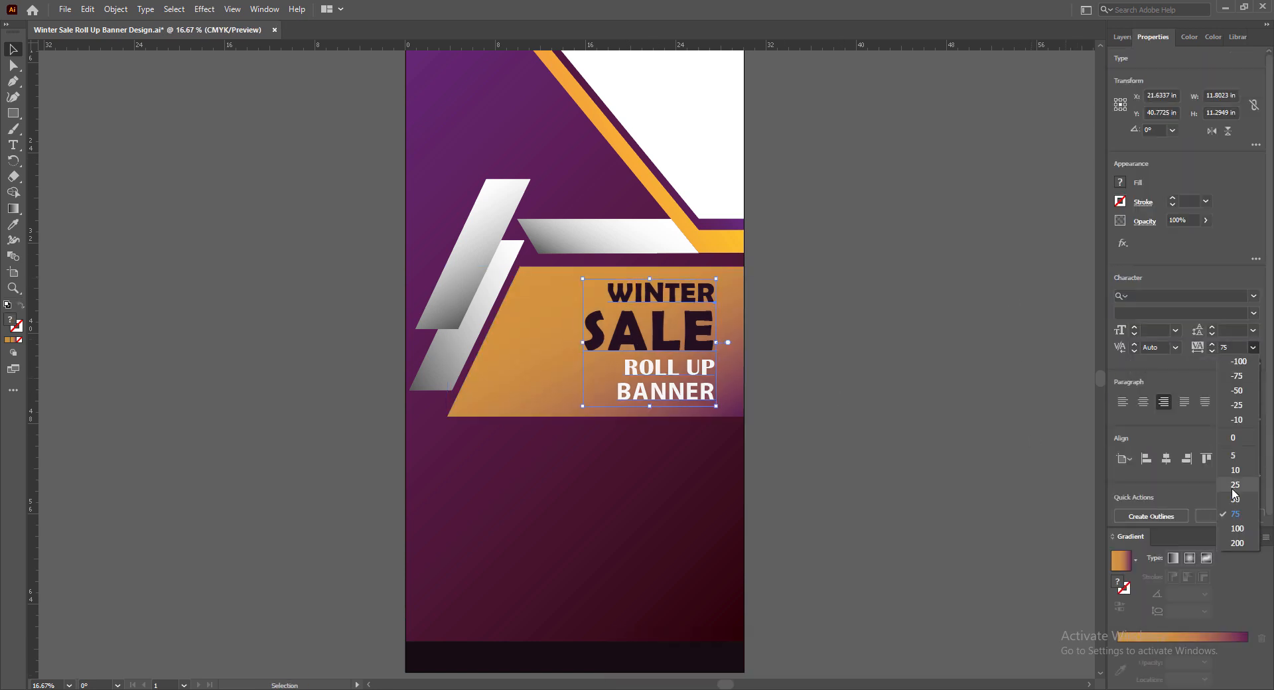
click(1235, 498)
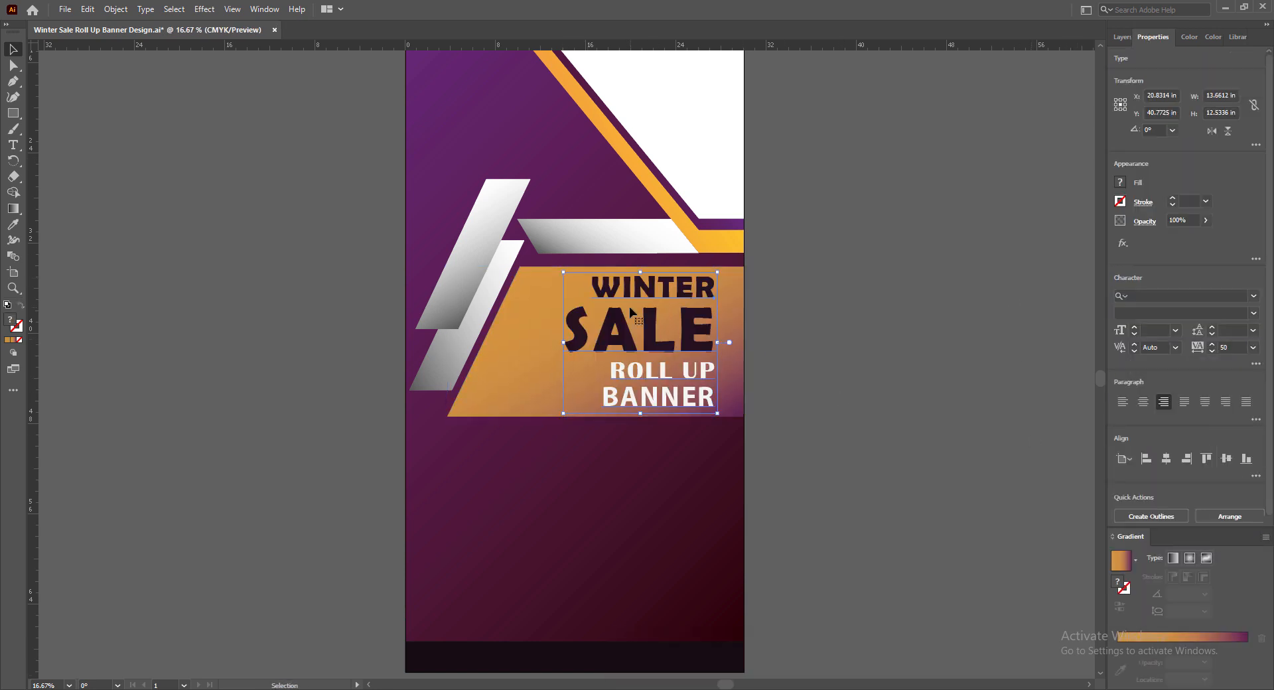
Shrink the banner text block slightly, reposition it near the right side of the orange shape, and save the document
drag(630, 312, 670, 334)
click(806, 399)
click(653, 333)
click(845, 484)
key(ctrl+s)
click(667, 334)
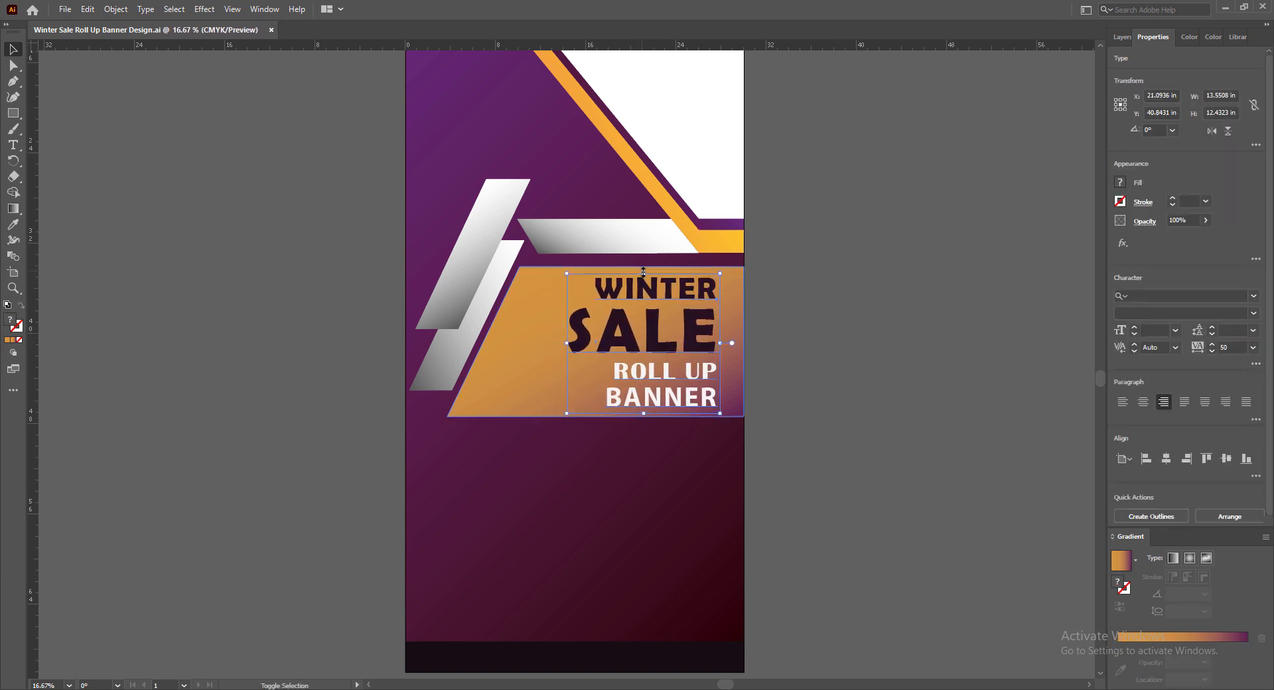
click(1025, 475)
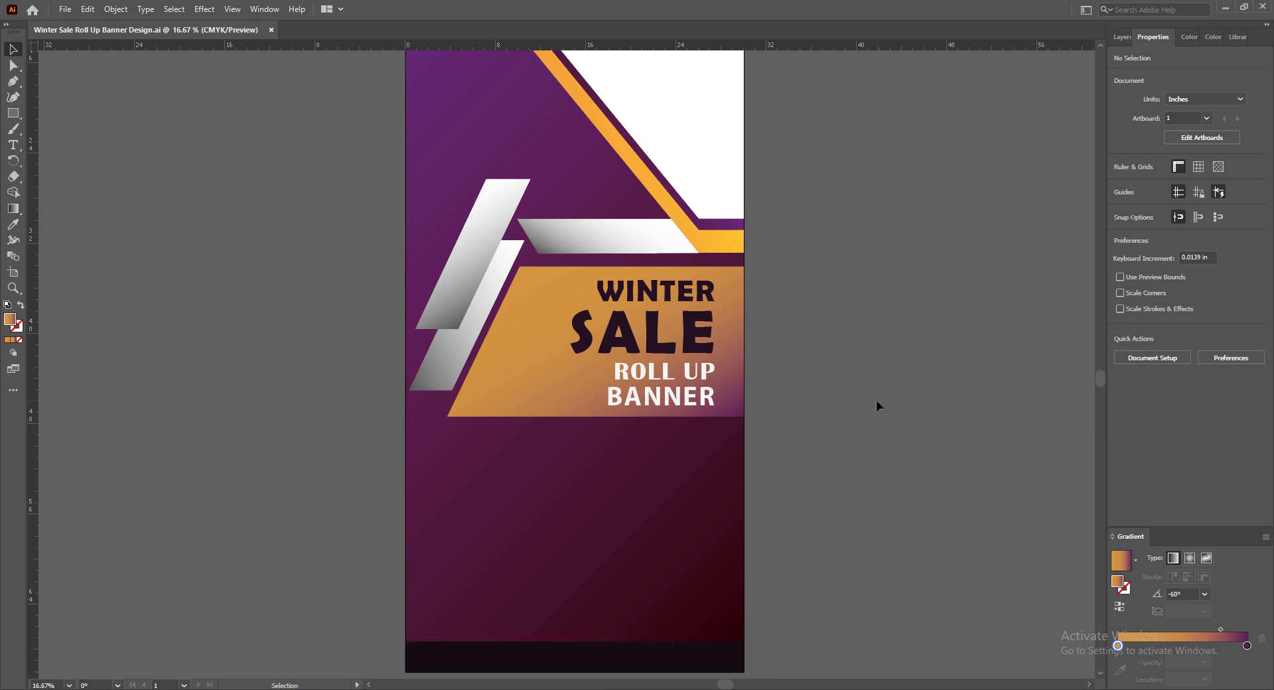
Duplicate the large orange shape directly below the original and reflect the copy across the vertical axis
click(548, 391)
drag(549, 392, 549, 559)
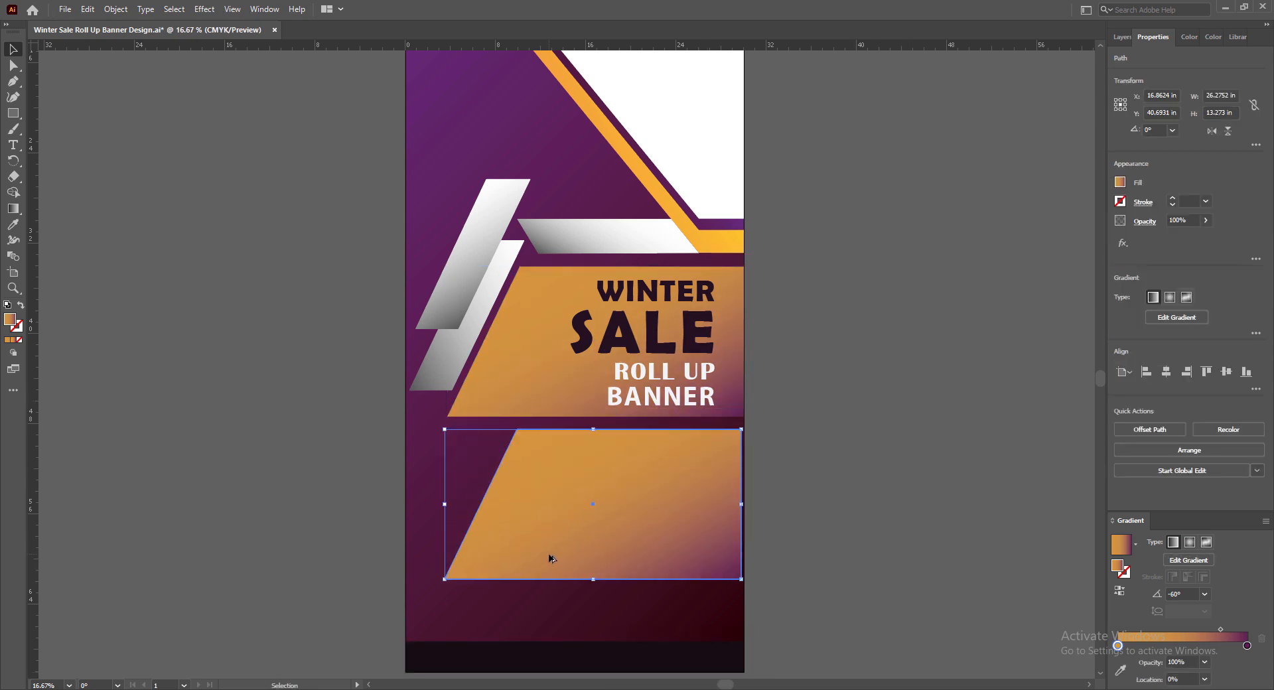
right_click(632, 489)
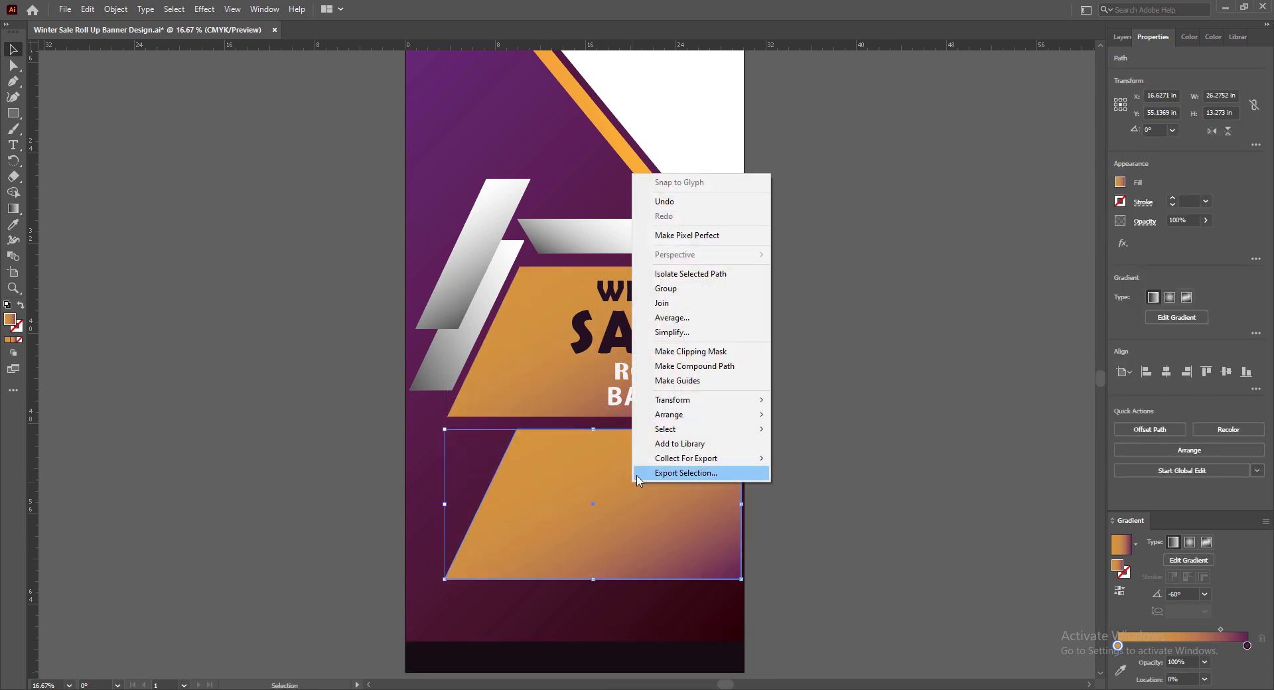
mouse_move(712, 403)
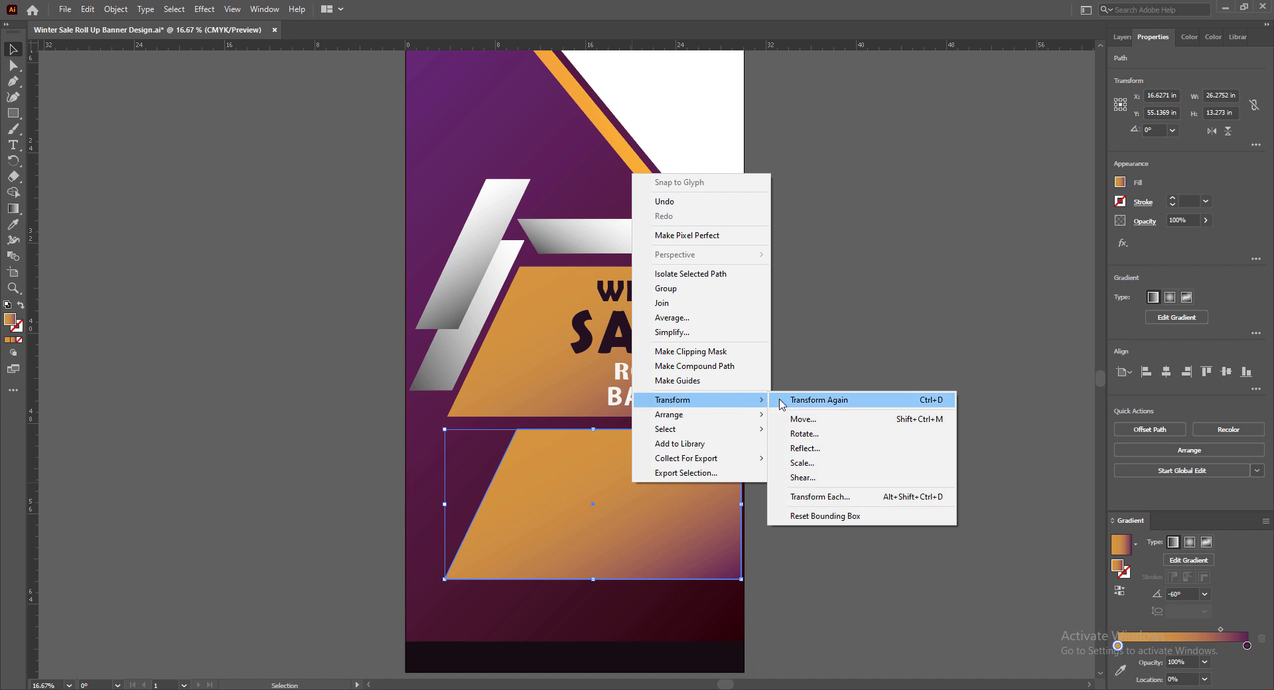
click(804, 448)
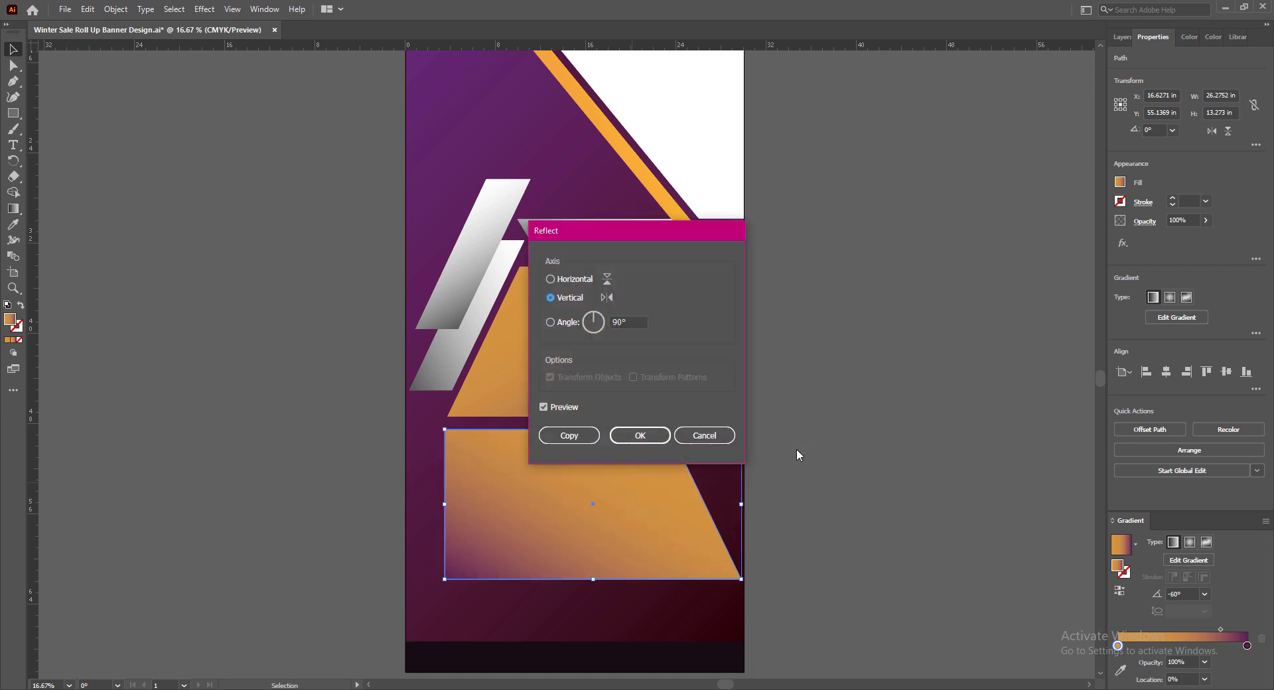
click(636, 438)
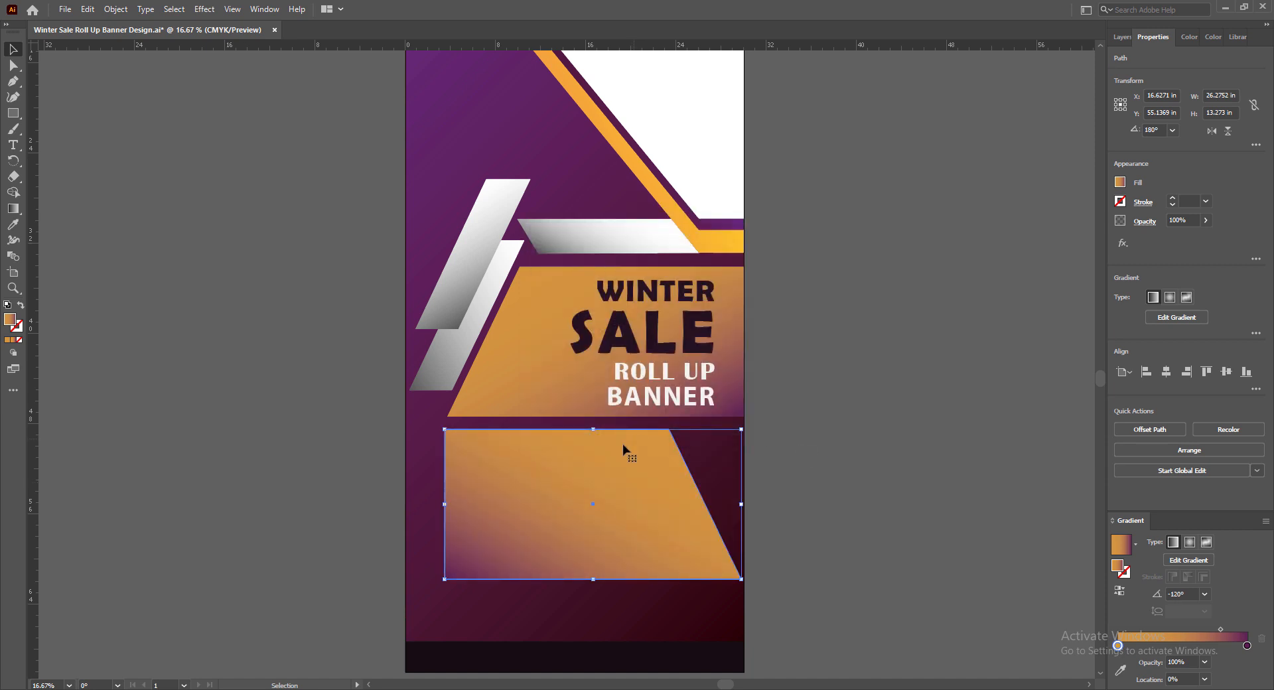
Rotate the reflected orange copy by 180° with preview on
right_click(655, 508)
mouse_move(748, 422)
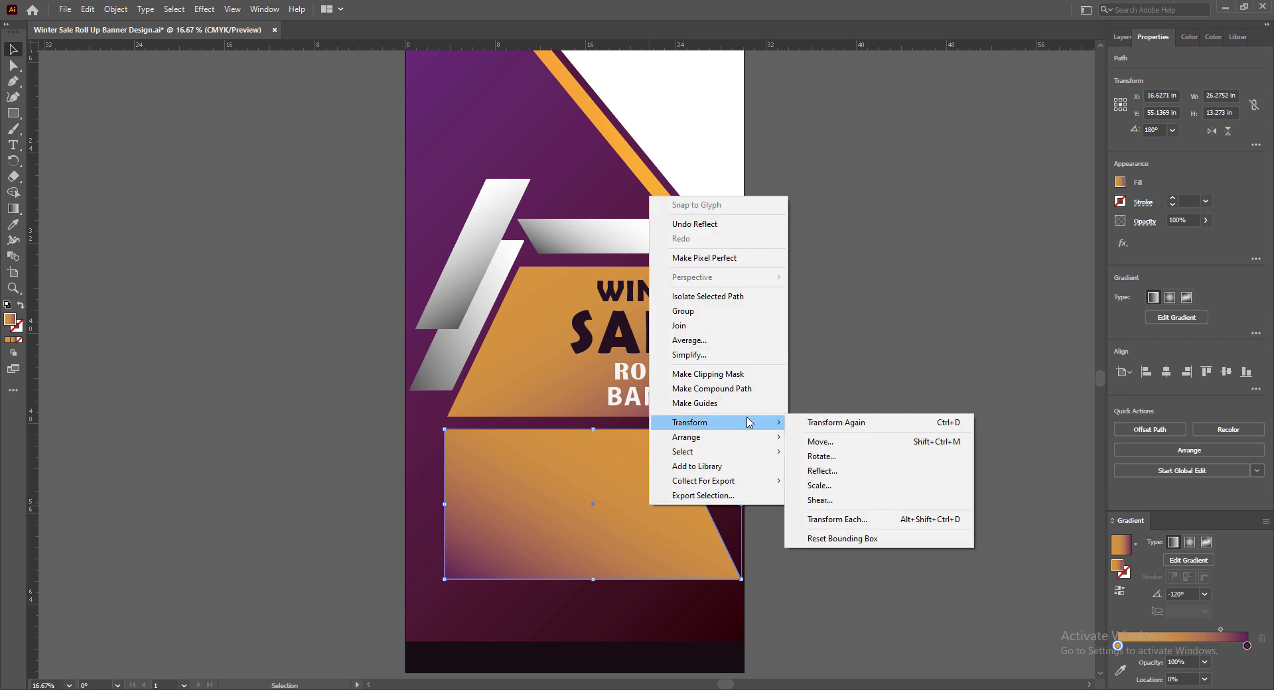
click(820, 459)
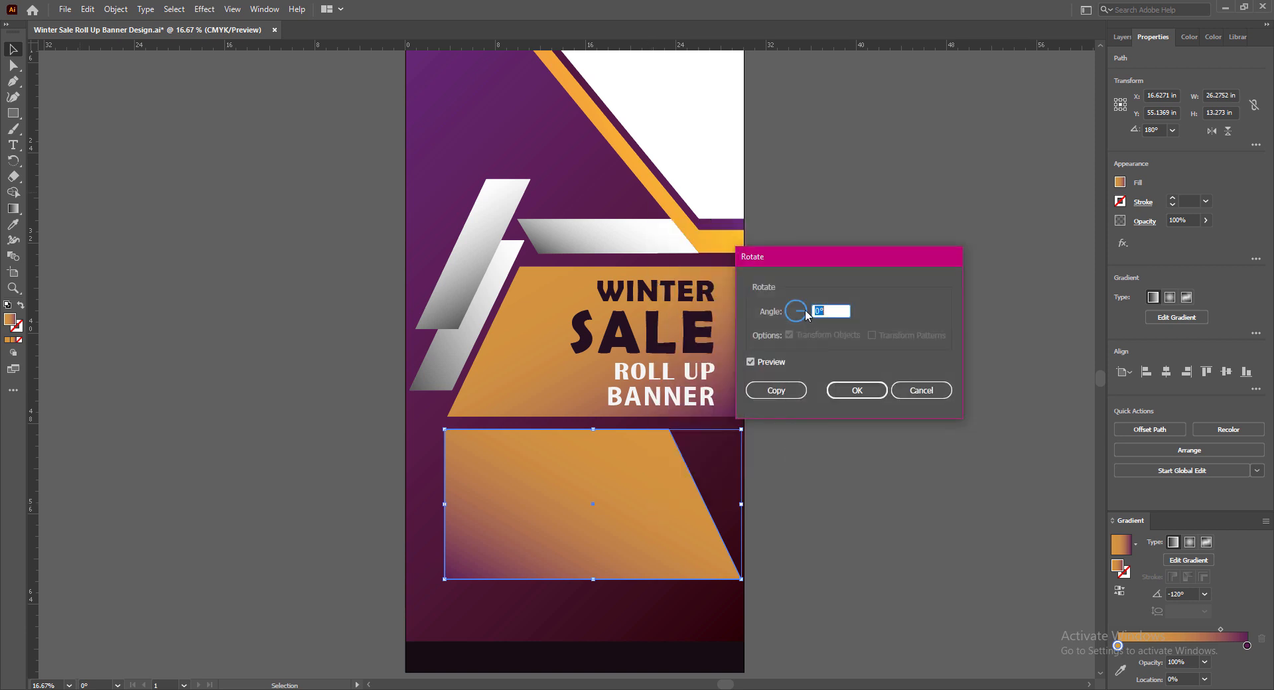
click(752, 363)
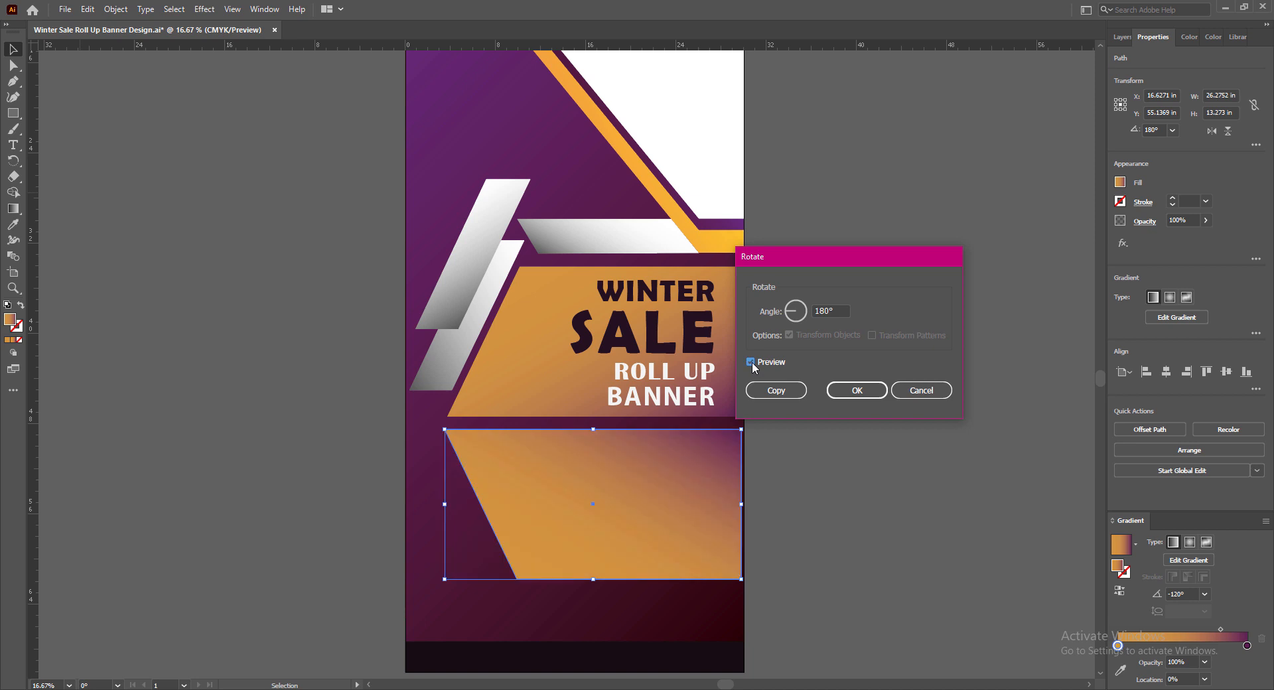
click(836, 395)
Move the rotated copy up to overlap the original orange shape and send it behind that shape and the text
drag(631, 525, 555, 449)
right_click(556, 448)
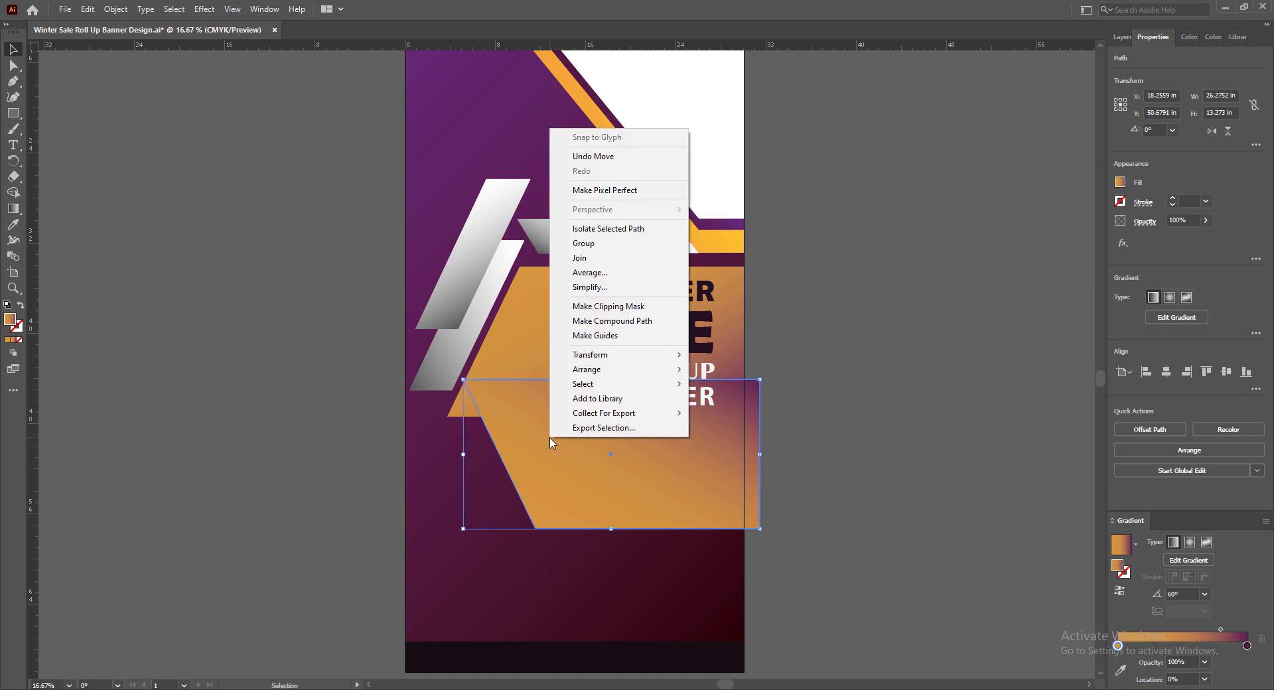
mouse_move(601, 367)
click(729, 398)
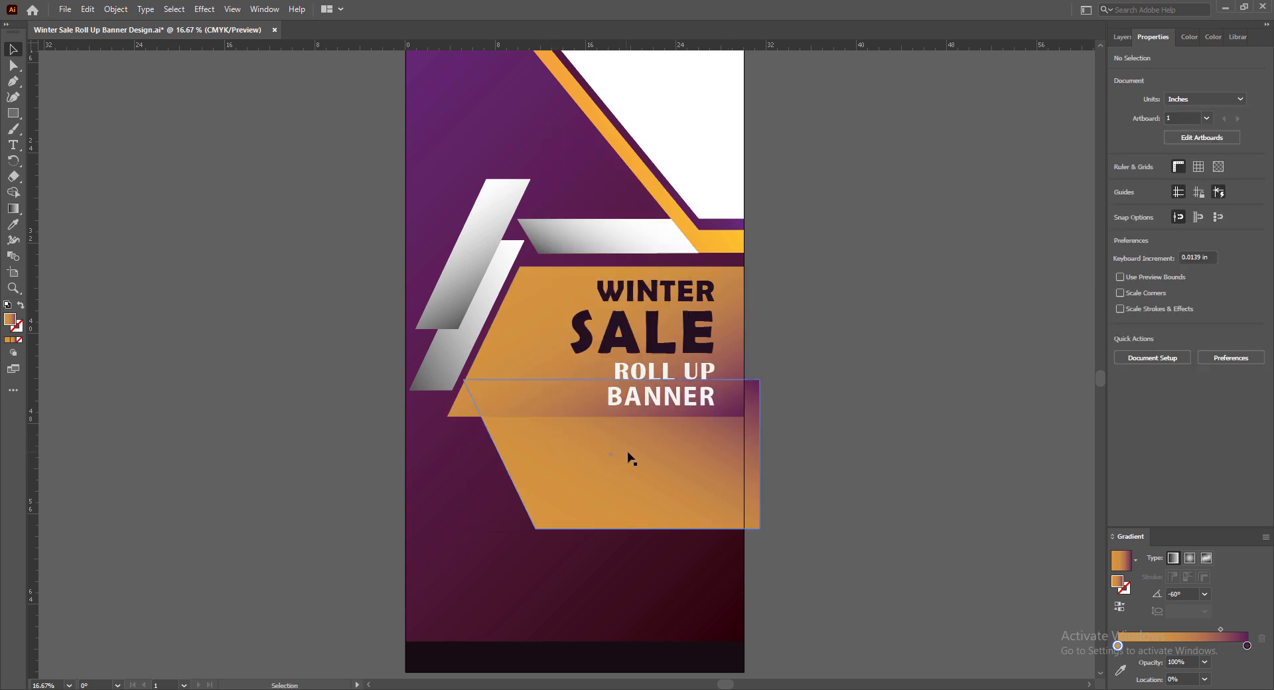
Fit the copy under the original against the banner's right edge and resize it to about 25.6 by 14.1 in
drag(631, 458, 627, 494)
drag(447, 502, 475, 503)
drag(624, 515, 590, 524)
drag(611, 419, 610, 410)
drag(475, 490, 455, 490)
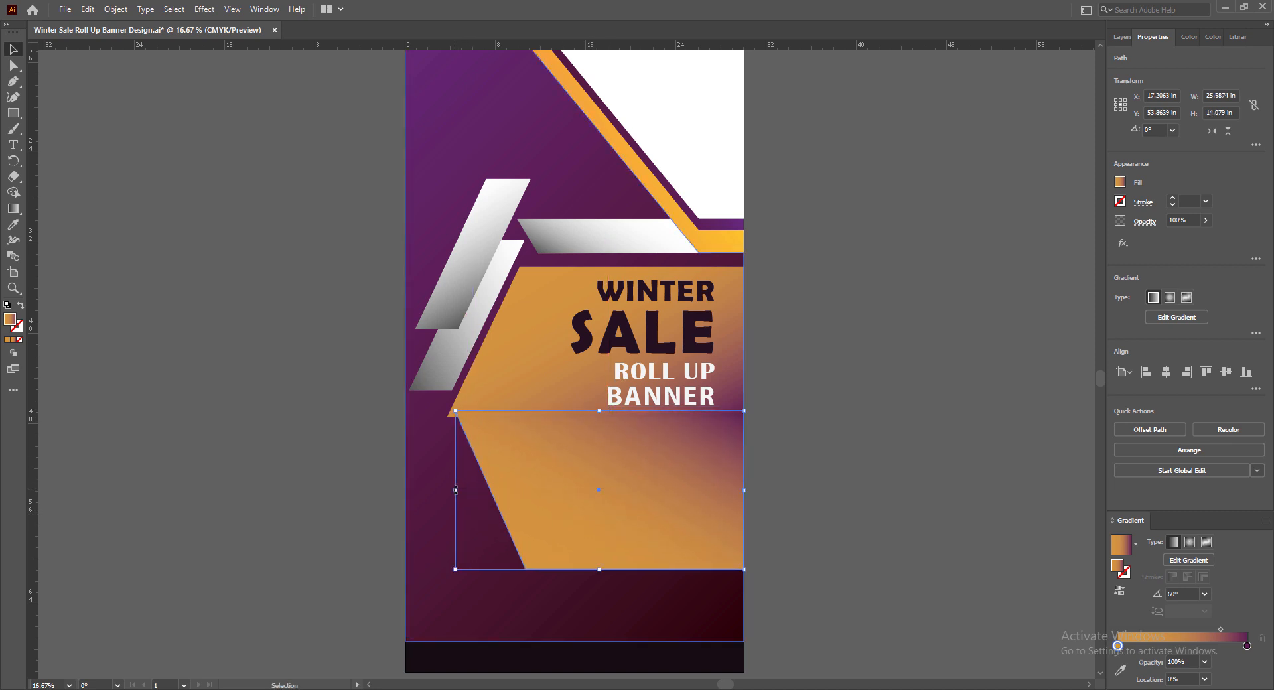
click(798, 502)
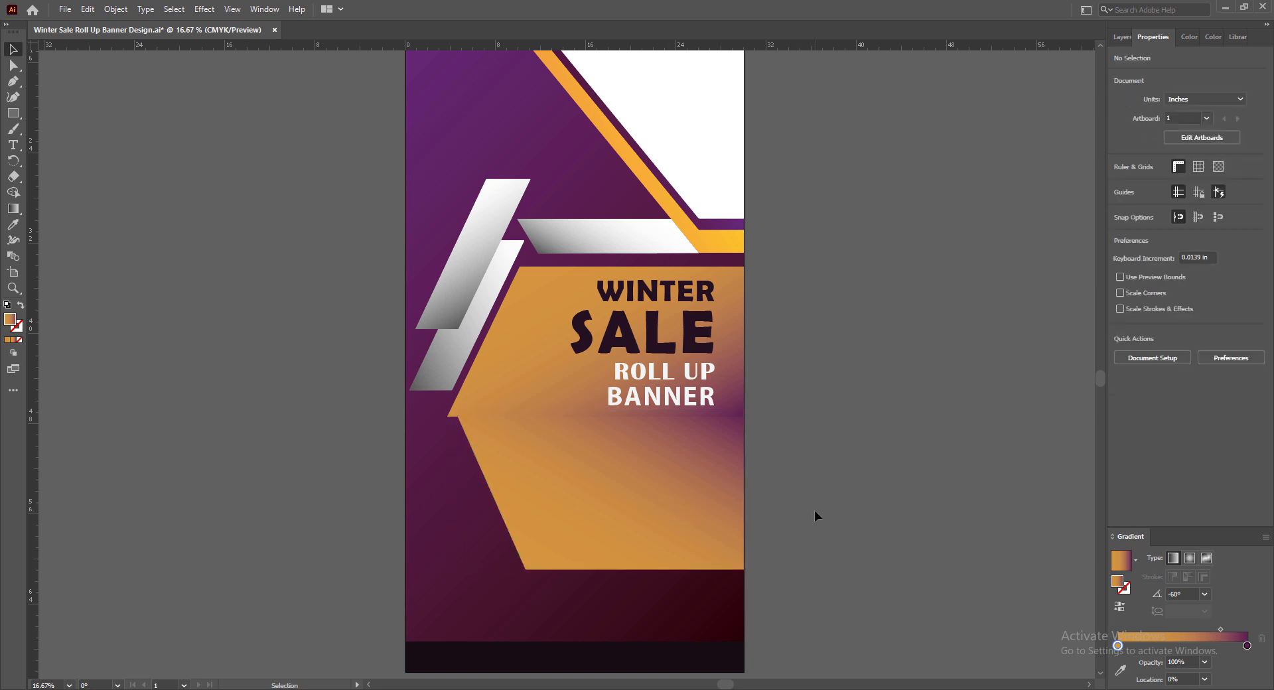
Set the gradient angle of the lower orange shape to -120°
click(687, 501)
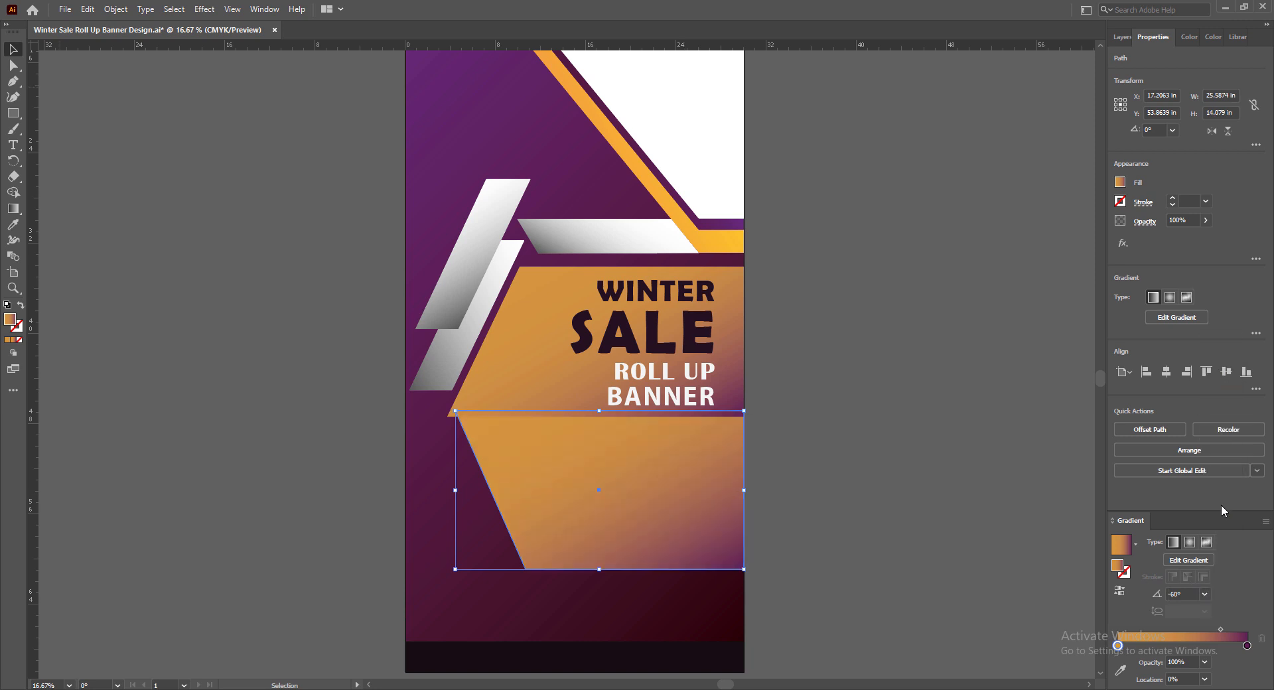
click(1204, 596)
click(1226, 543)
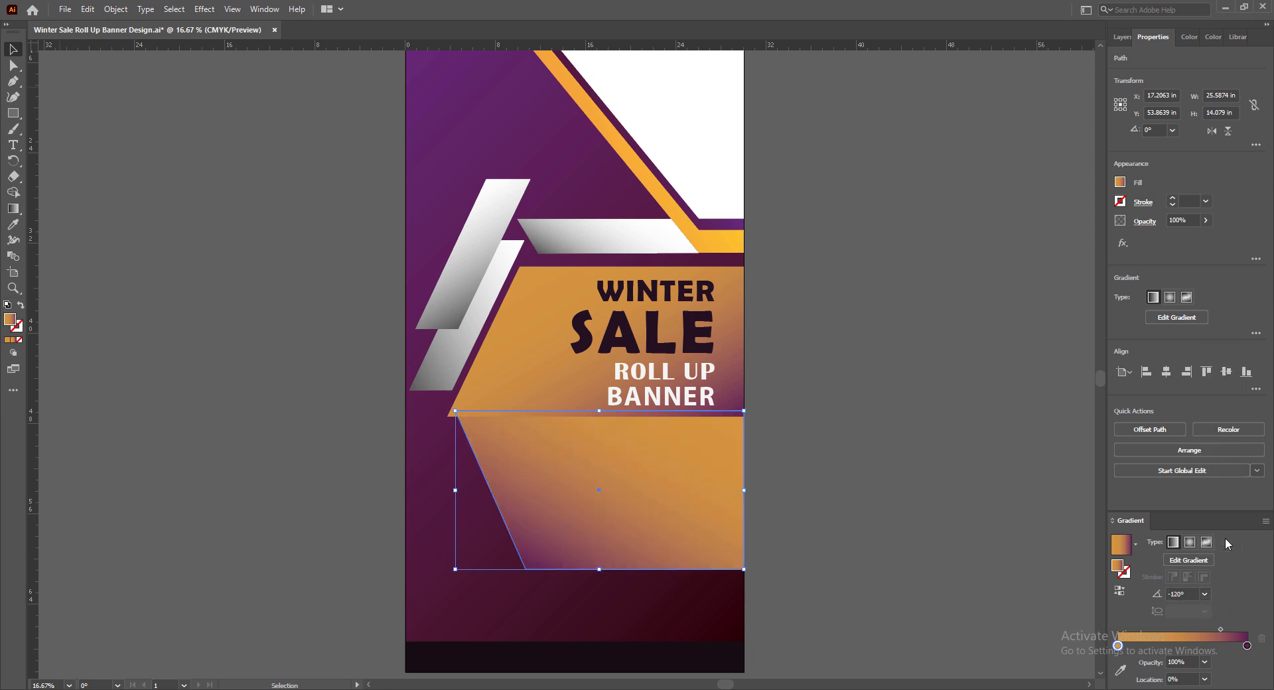
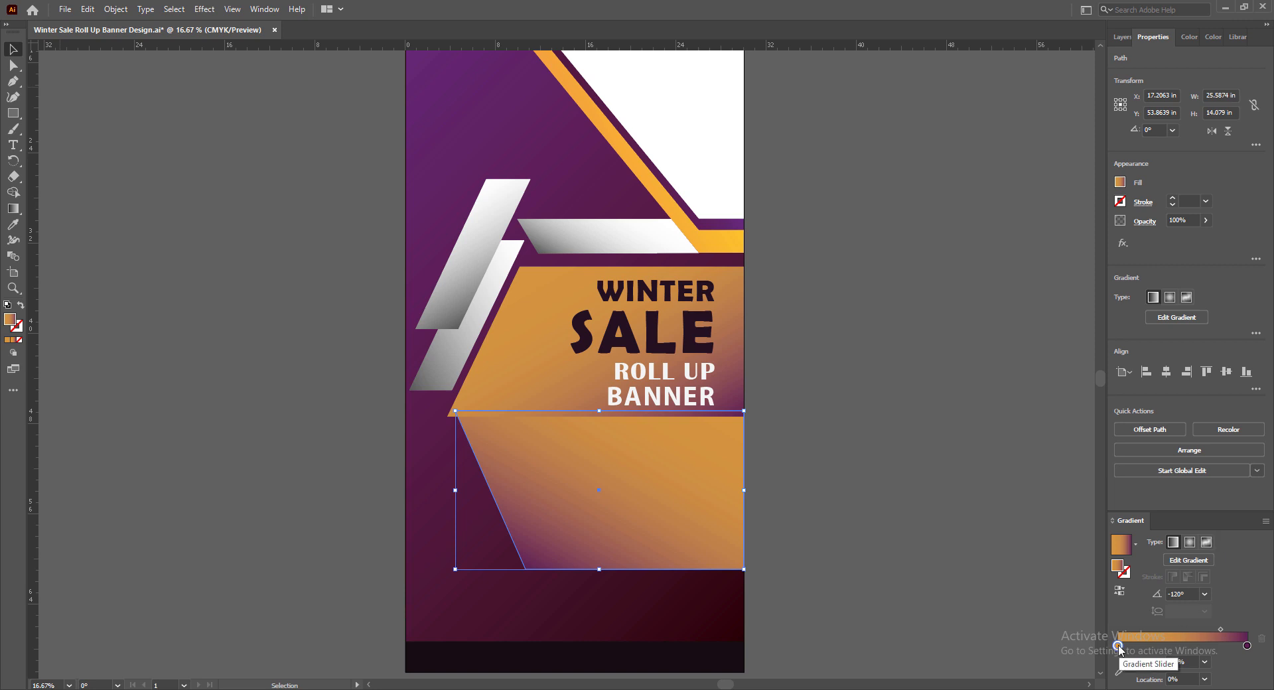
Recolor the lower shape's orange gradient stop to a redder orange with M 60 and K 18
click(1192, 38)
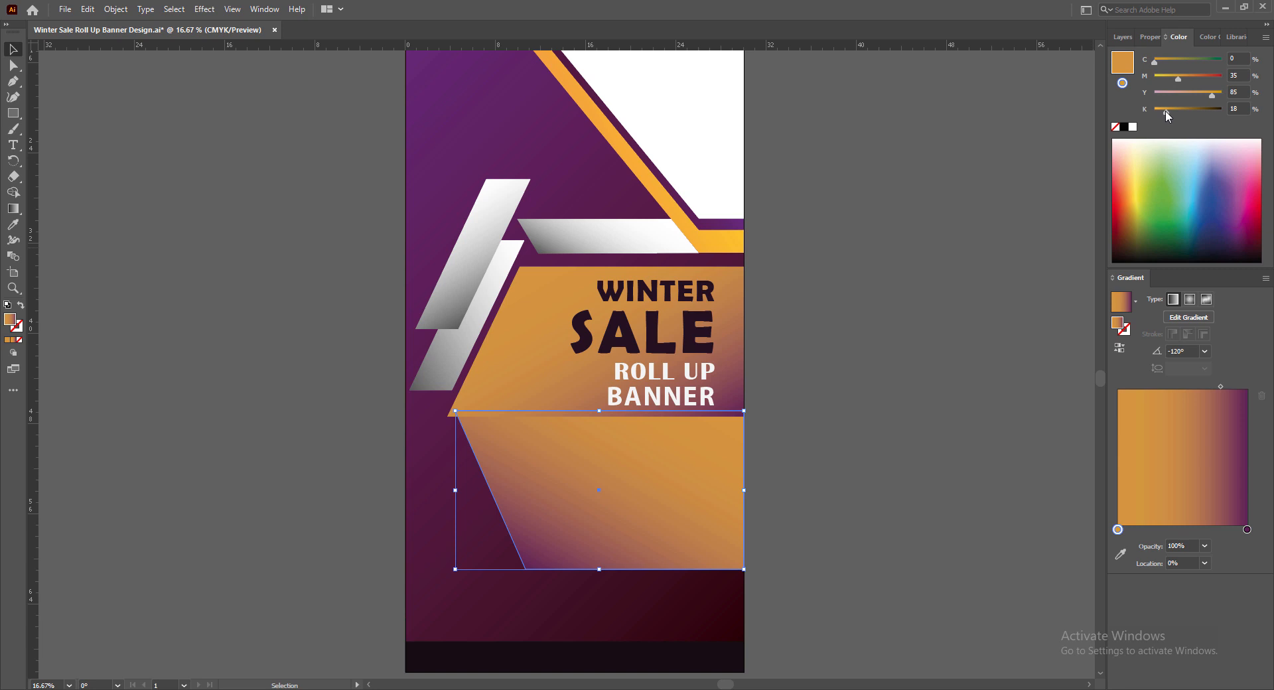
drag(1166, 111, 1176, 111)
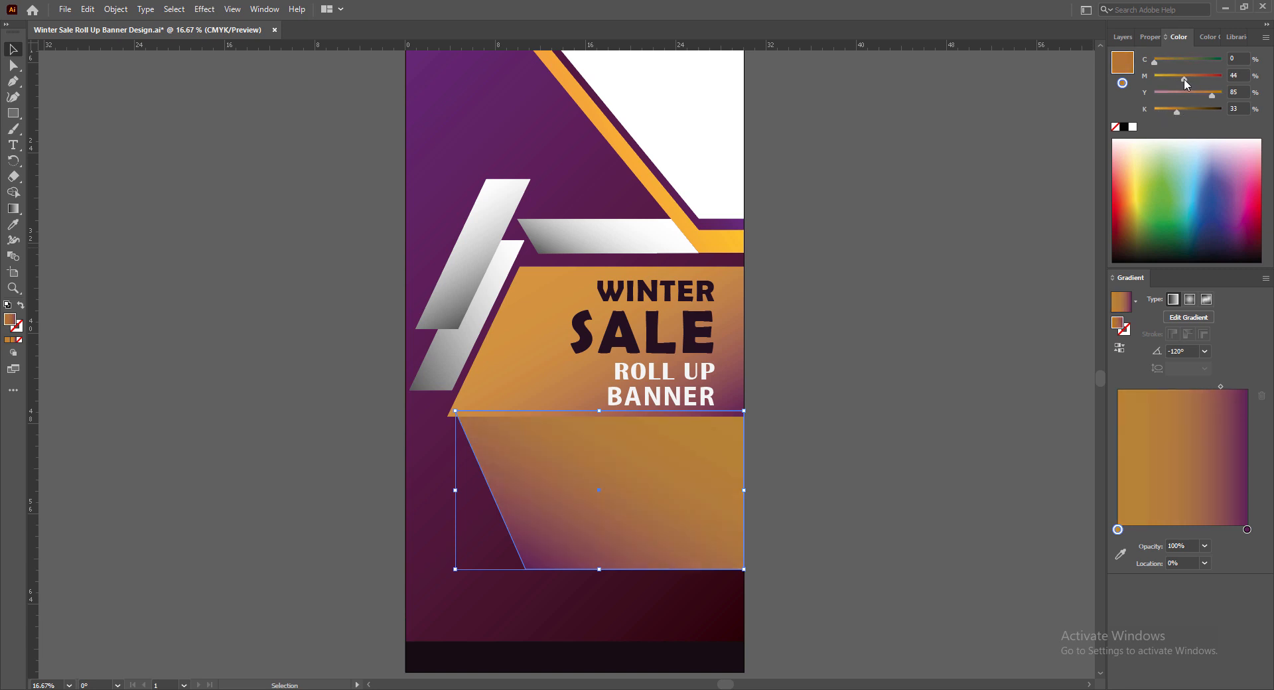
drag(1186, 81, 1185, 81)
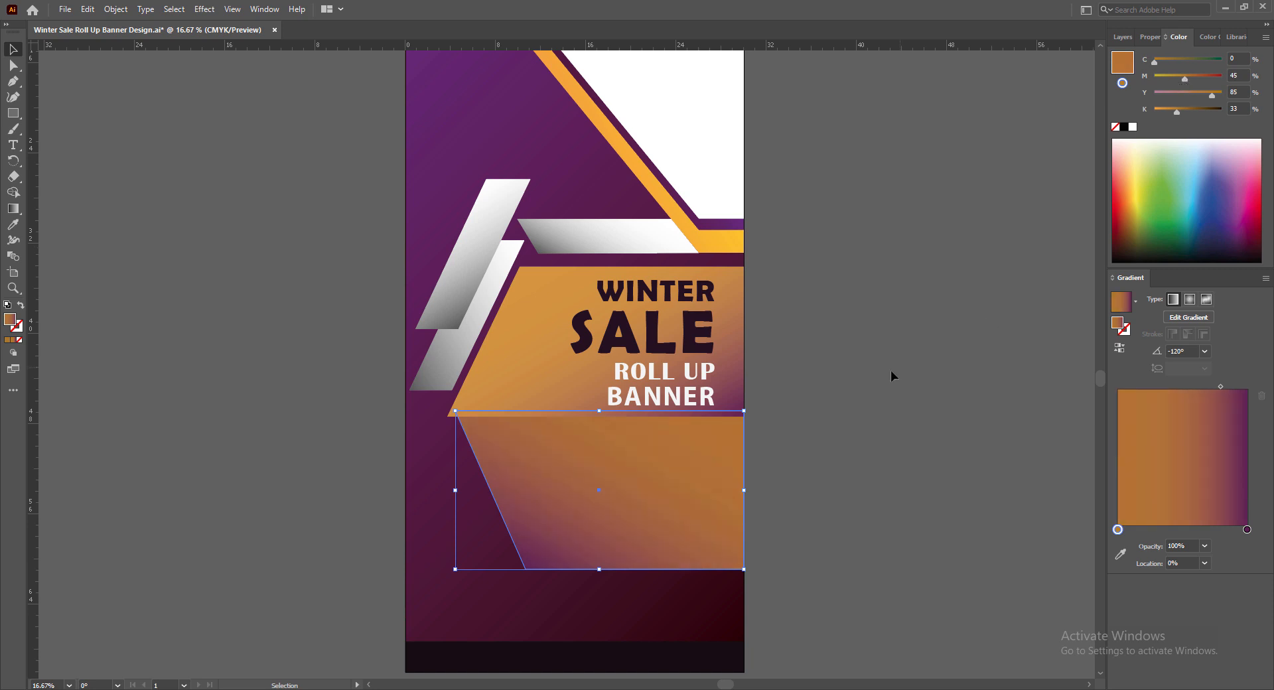
click(855, 408)
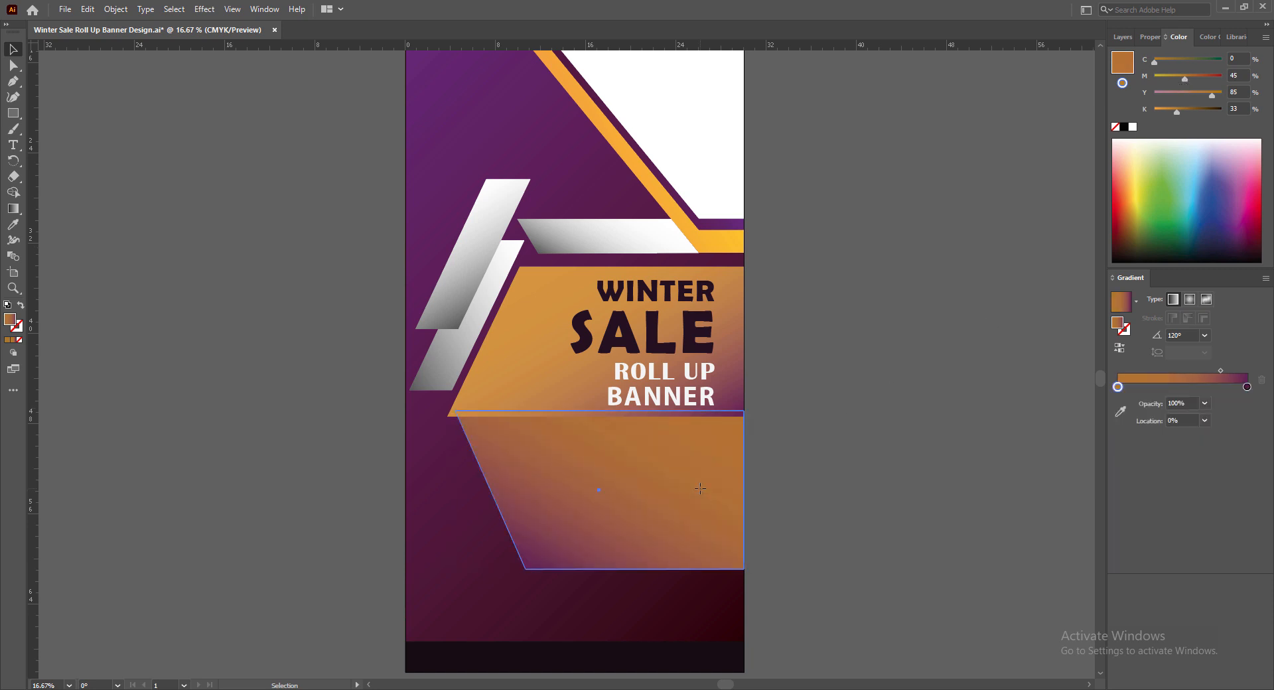
click(731, 487)
drag(1186, 81, 1168, 113)
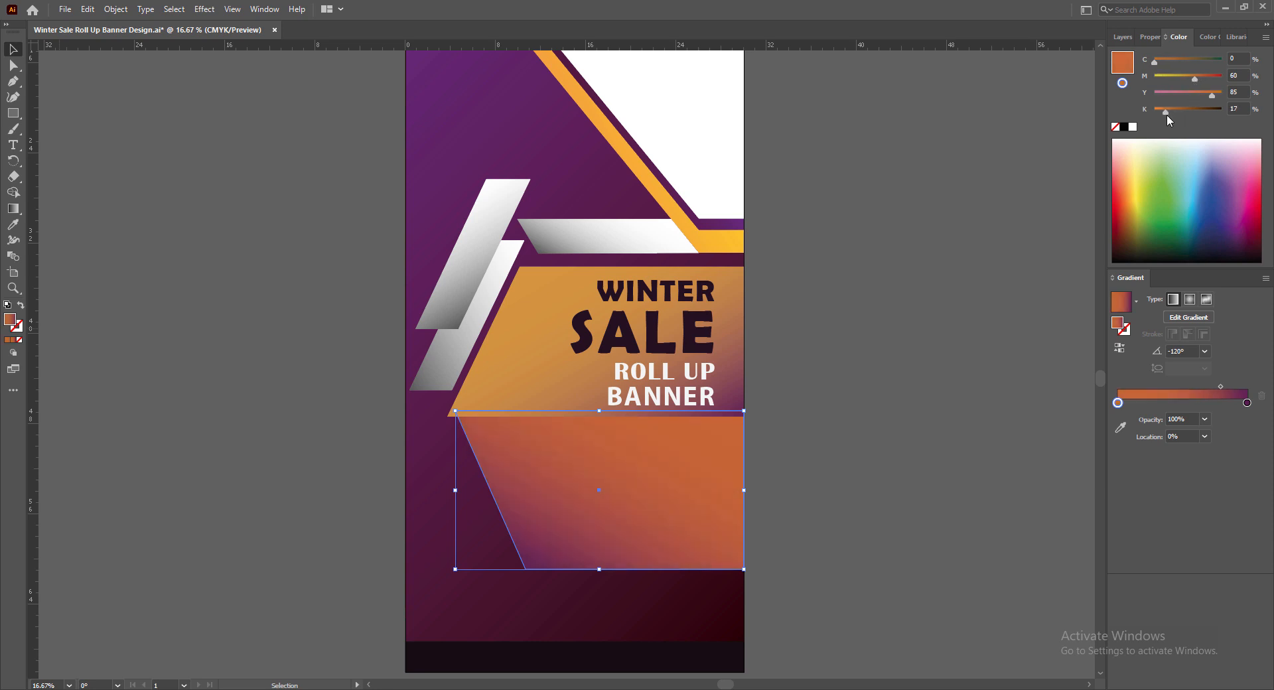
click(877, 407)
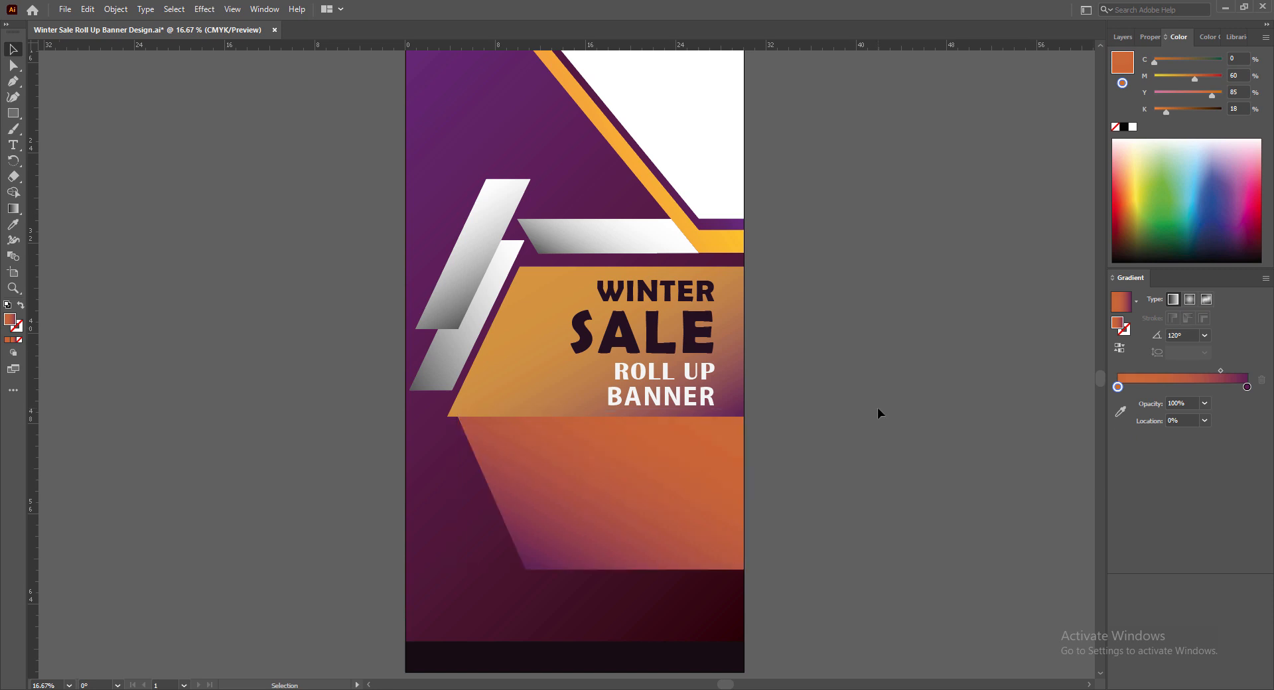
Start a Drop Shadow effect on the upper orange shape with an X offset of 0 in and preview on
click(545, 369)
key(v)
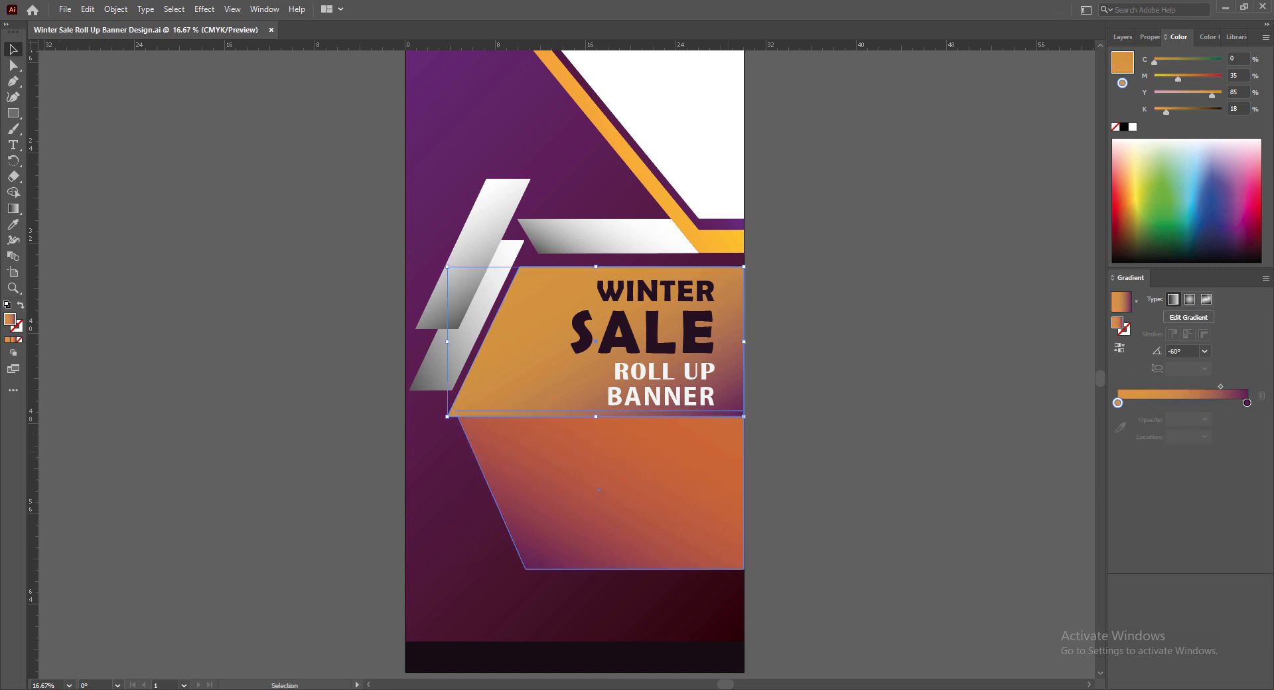
click(205, 9)
mouse_move(297, 163)
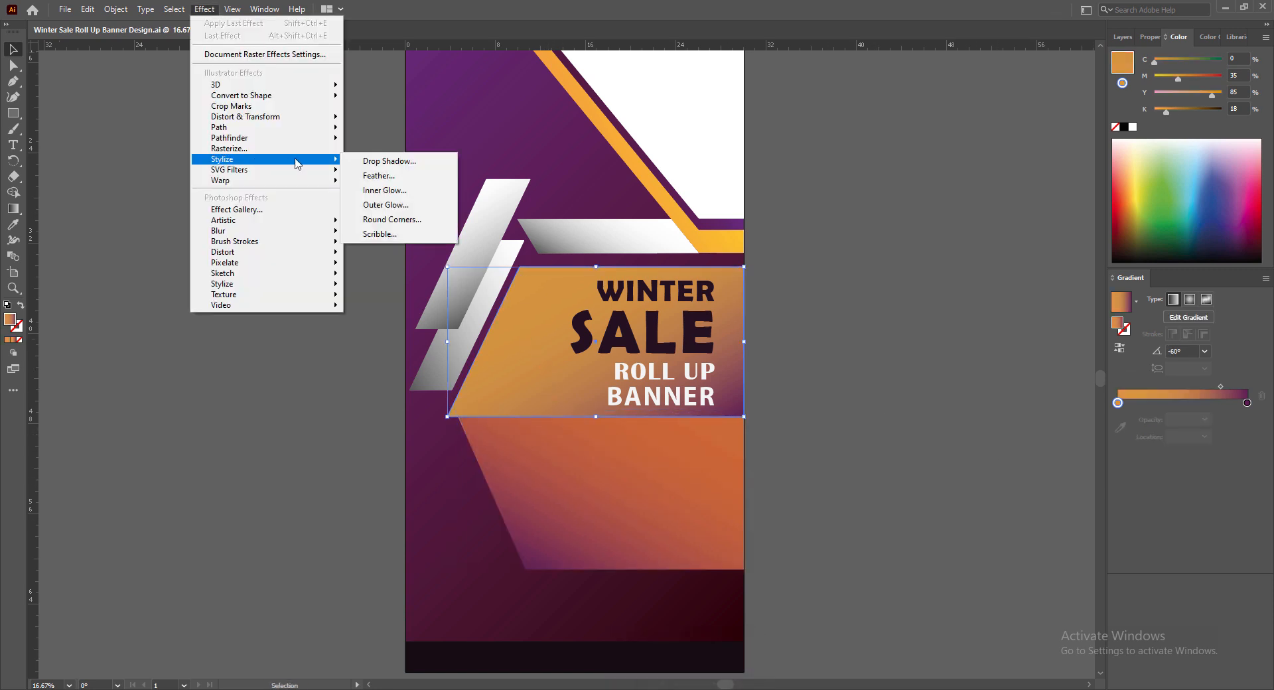
click(382, 162)
drag(718, 189, 870, 179)
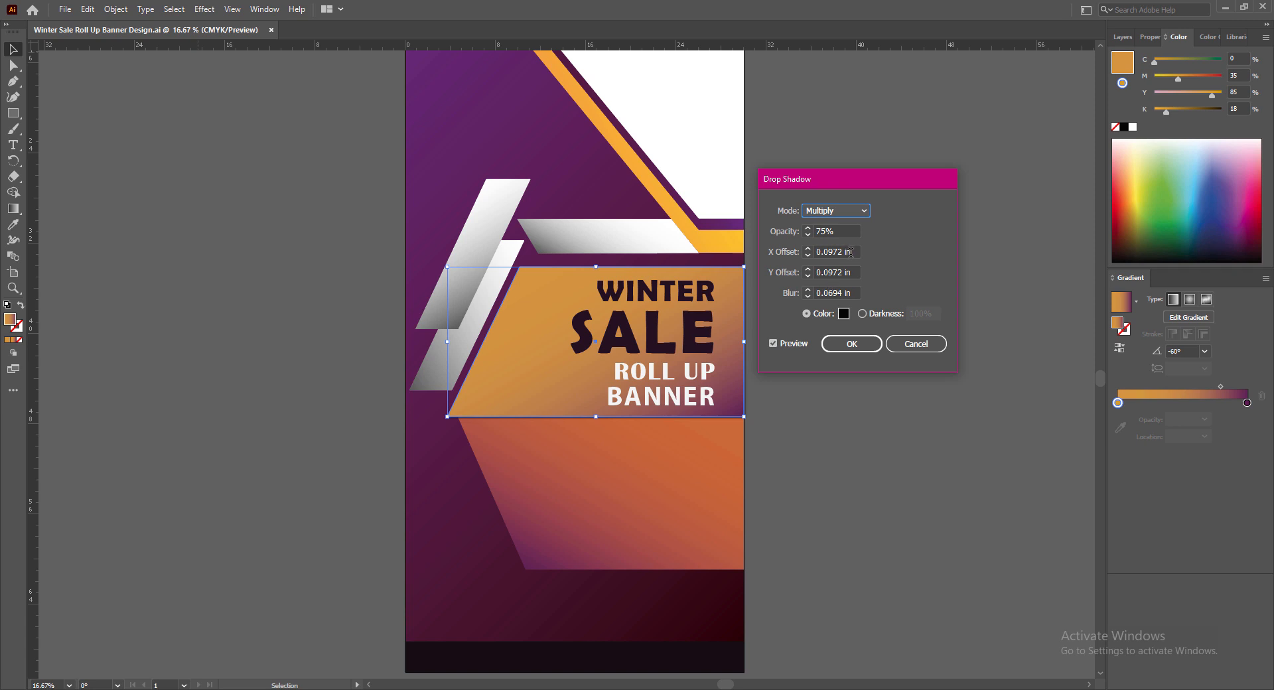
click(812, 251)
text(0)
click(774, 344)
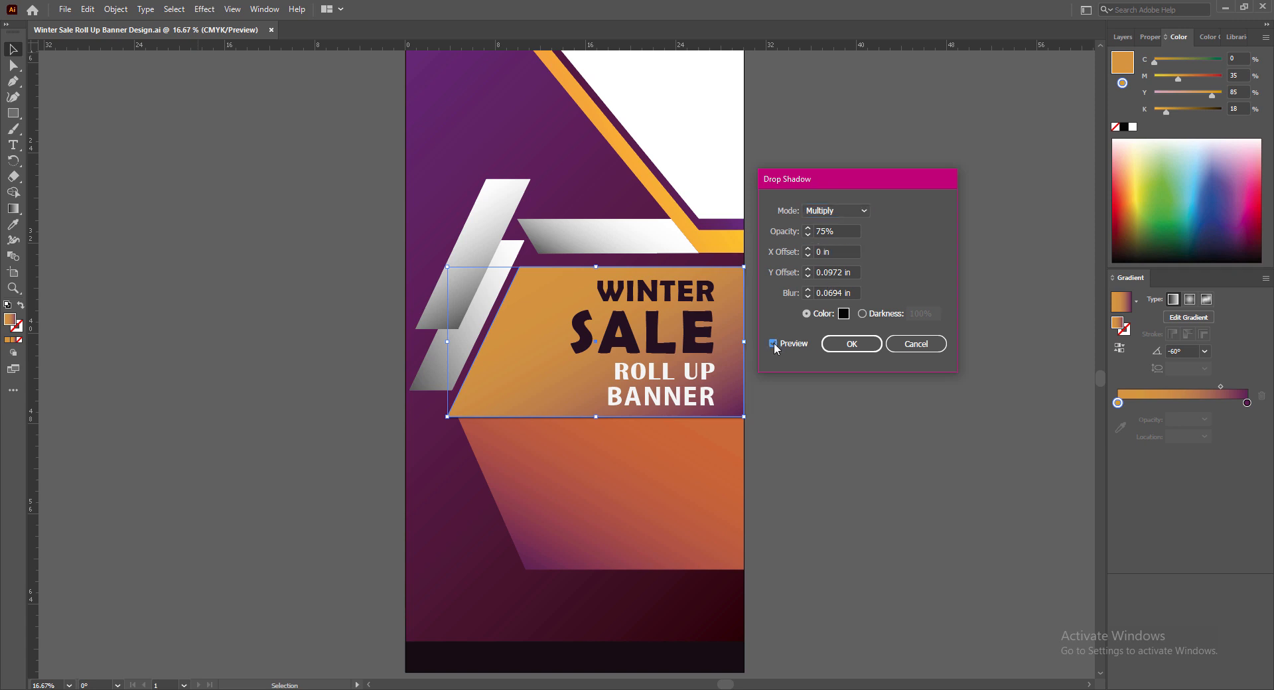
Set the drop shadow's Y offset to 0.25 in and its blur to 0.375 in
click(811, 272)
text(0.5)
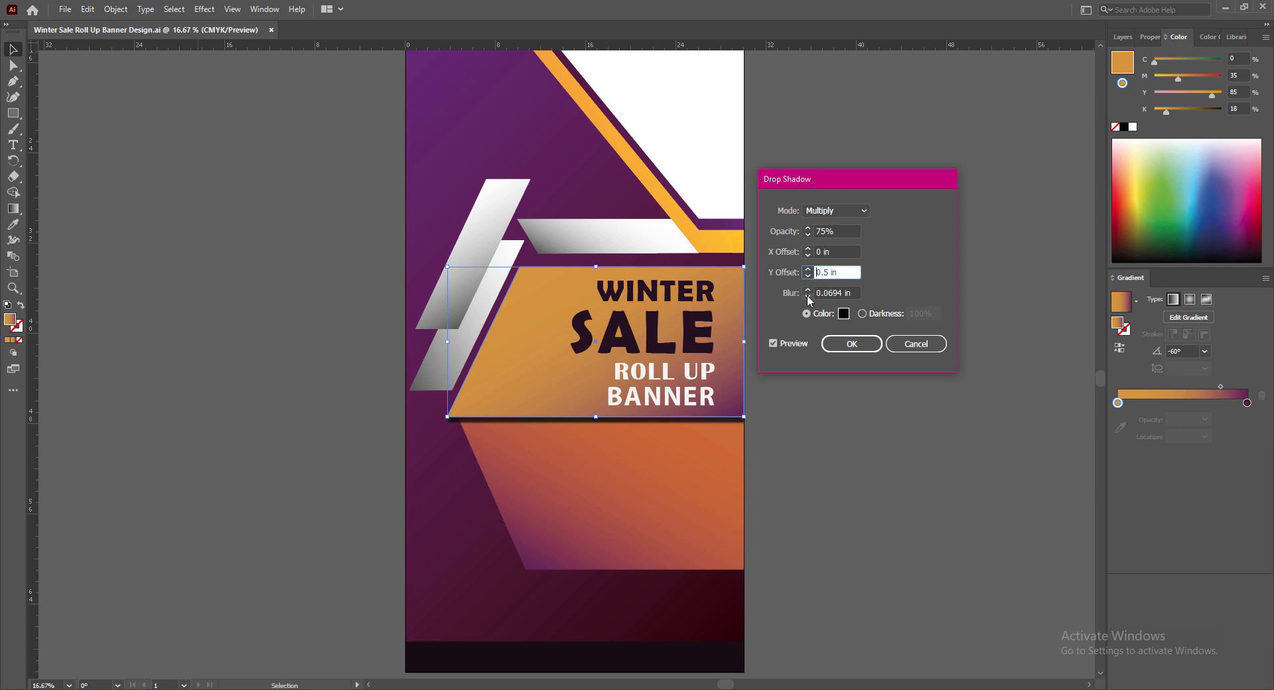
click(811, 292)
text(0.25)
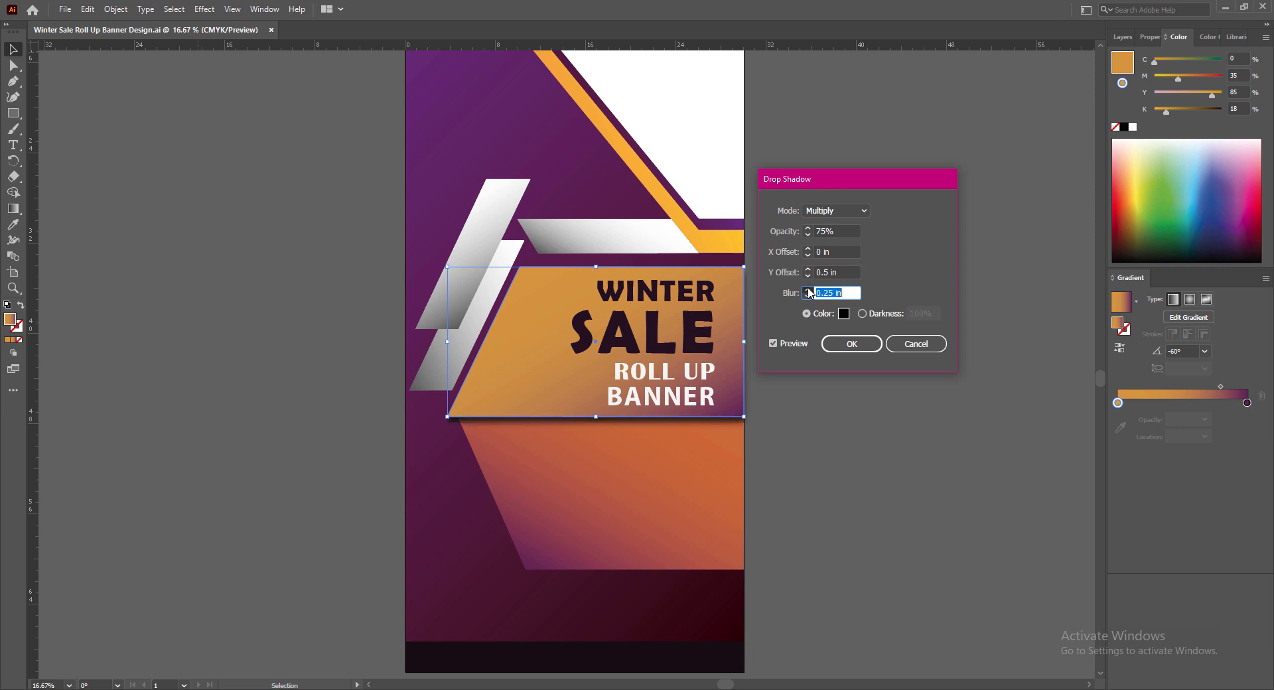
text(0.375)
click(809, 274)
text(0.375)
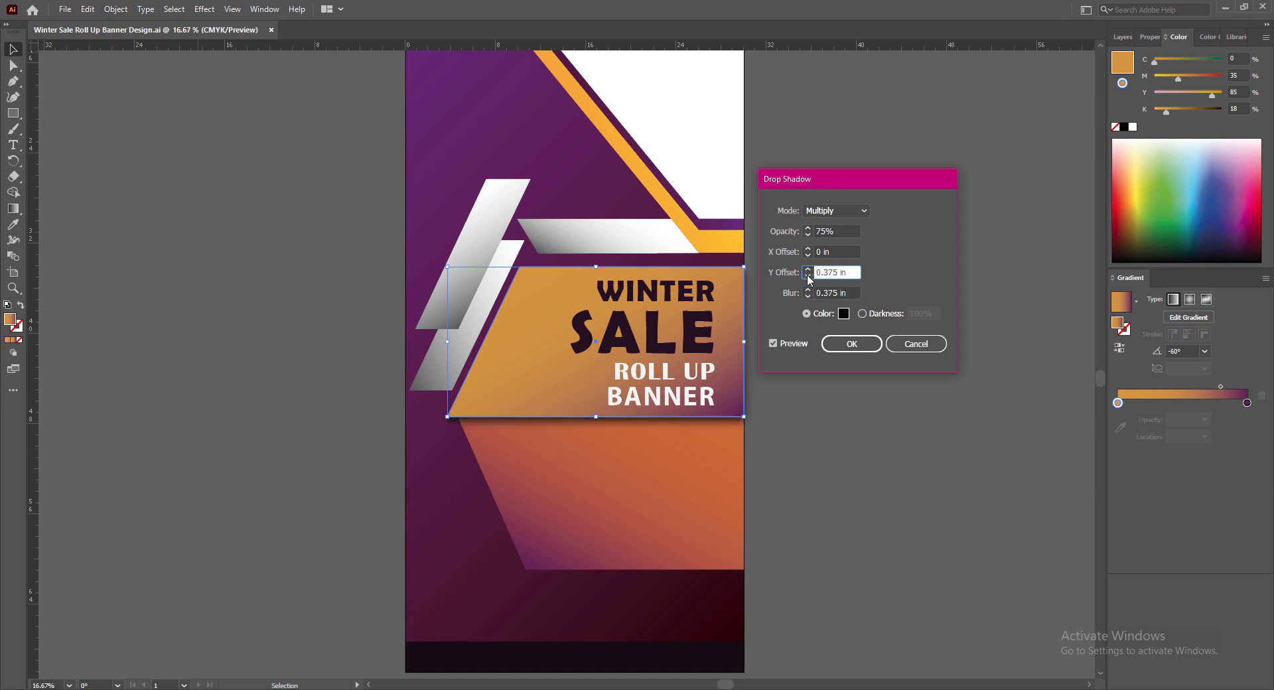
click(808, 275)
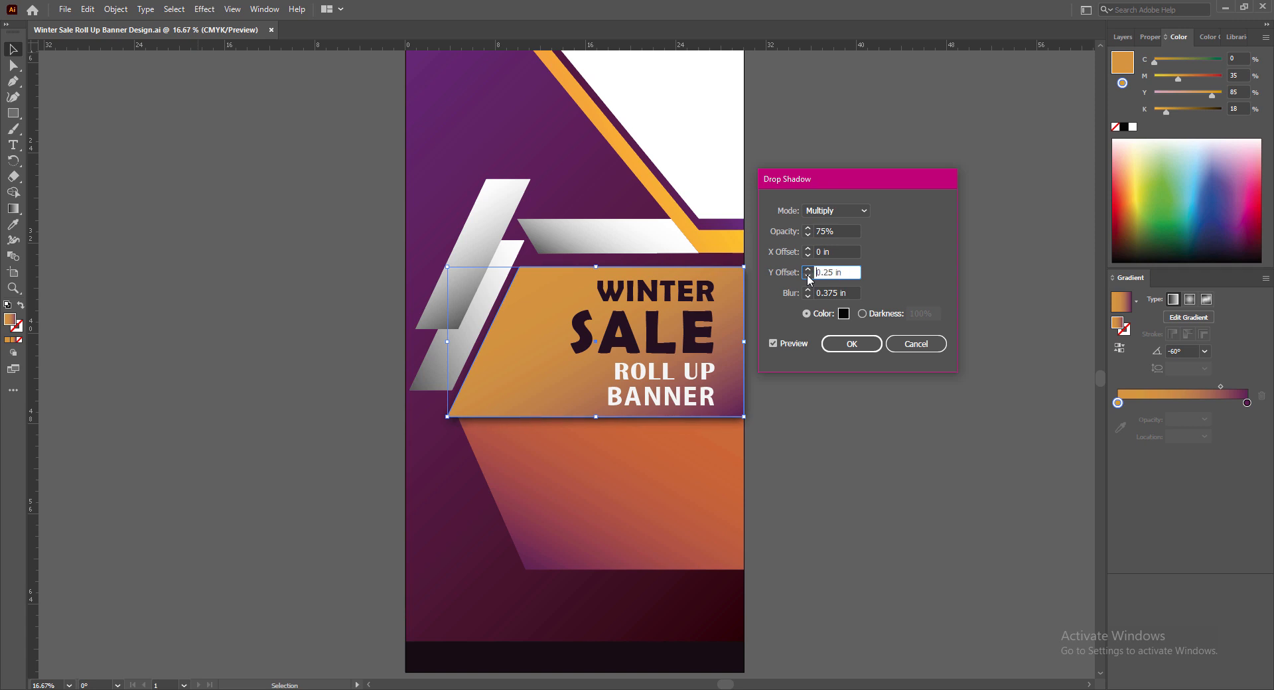
Keep the shadow color black, apply the drop shadow to the upper orange shape, and save the document
click(844, 315)
click(1121, 181)
click(854, 345)
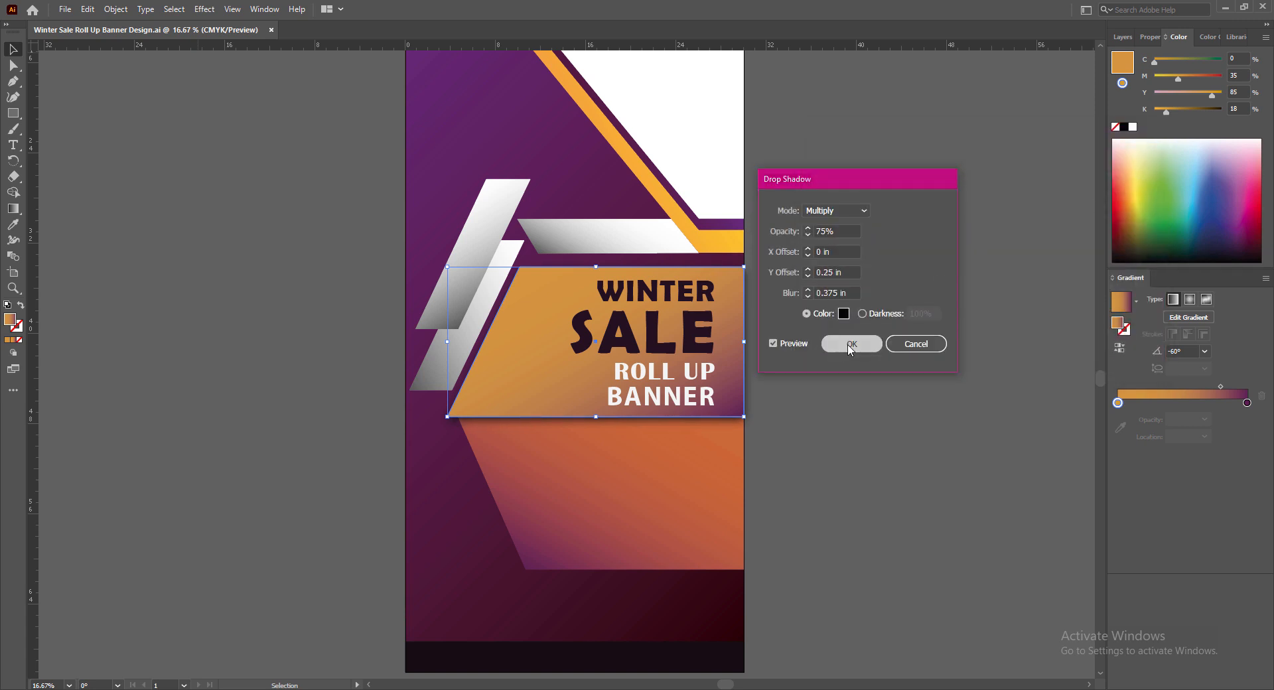
click(803, 444)
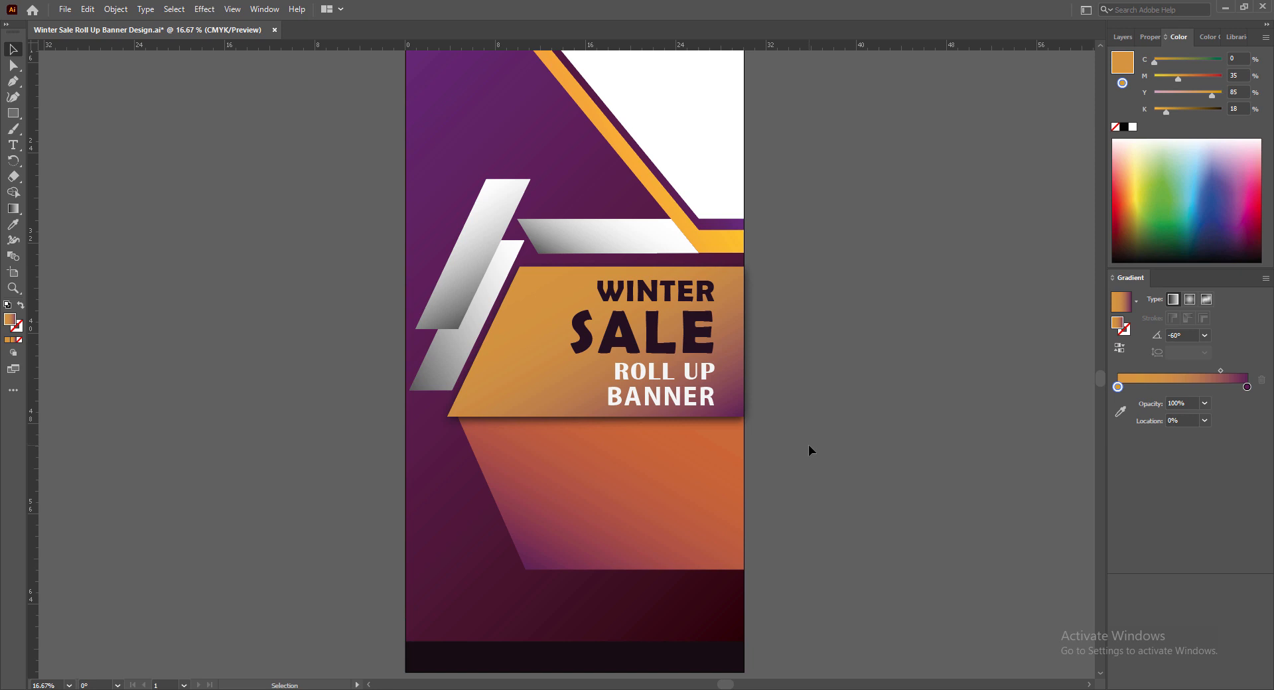
key(ctrl+s)
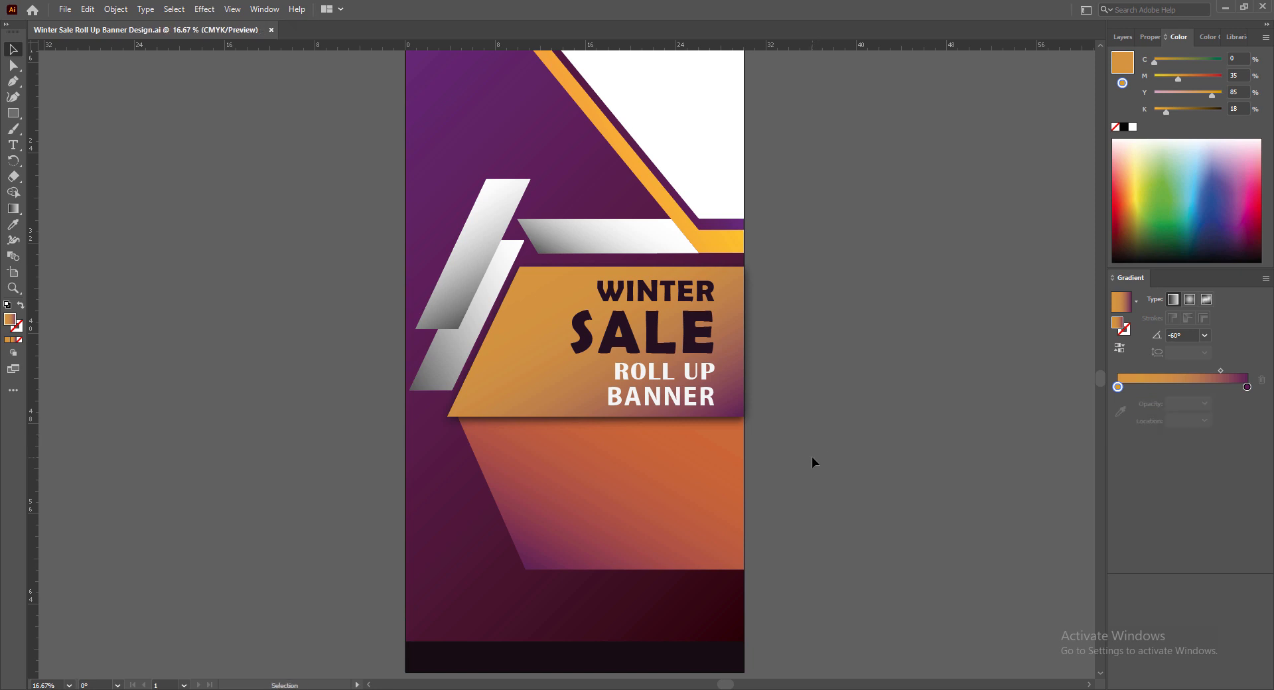
Rotate the lower orange shape by 180°
click(685, 479)
right_click(653, 475)
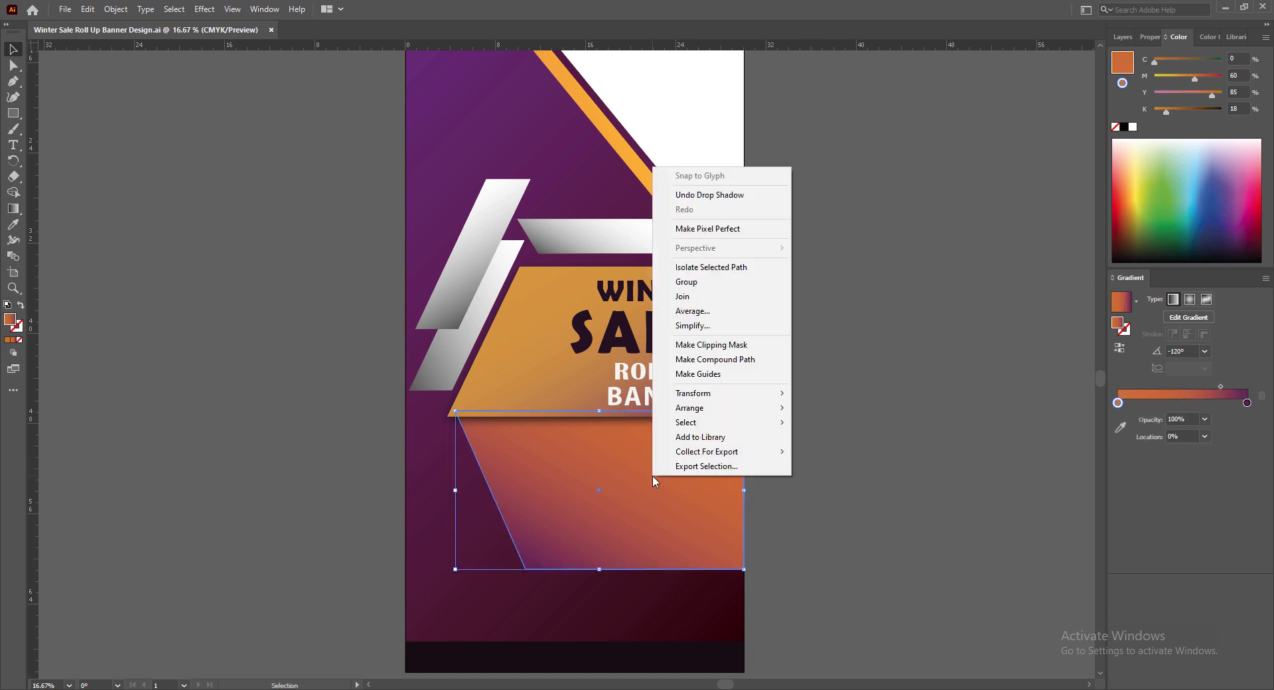
mouse_move(702, 412)
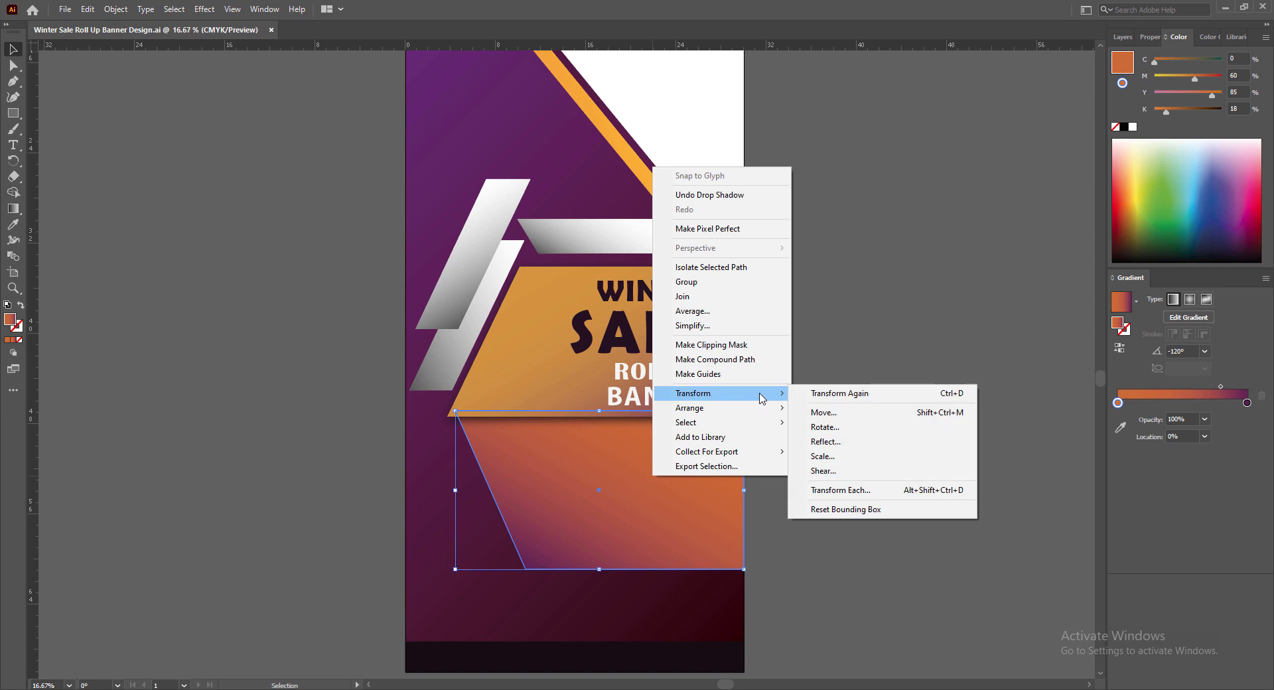
click(826, 426)
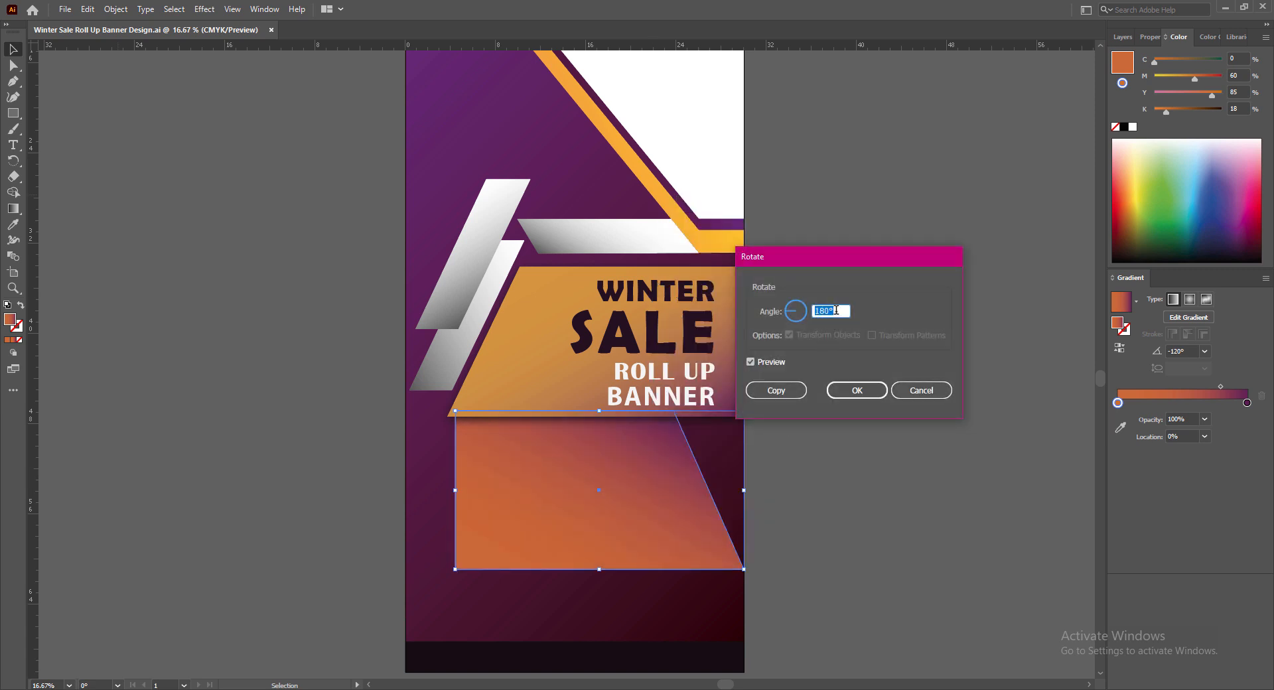
click(857, 390)
Reflect the lower orange shape across the vertical axis
right_click(624, 485)
mouse_move(737, 403)
click(799, 450)
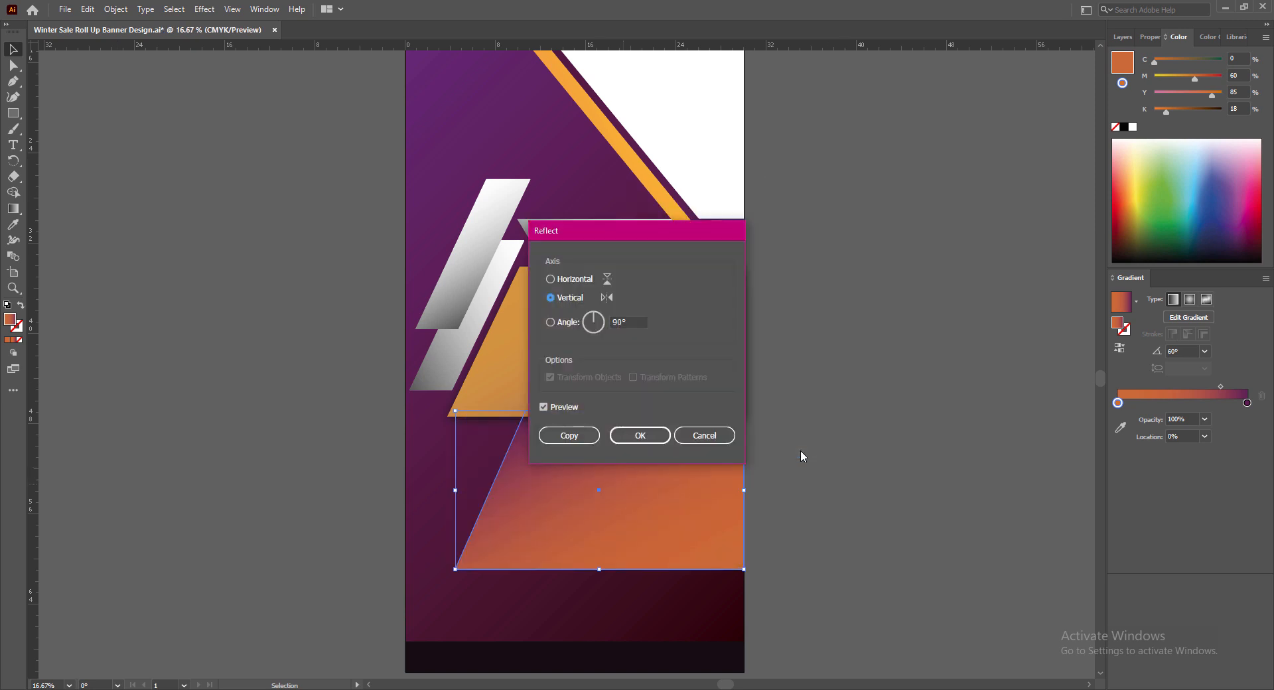
click(645, 433)
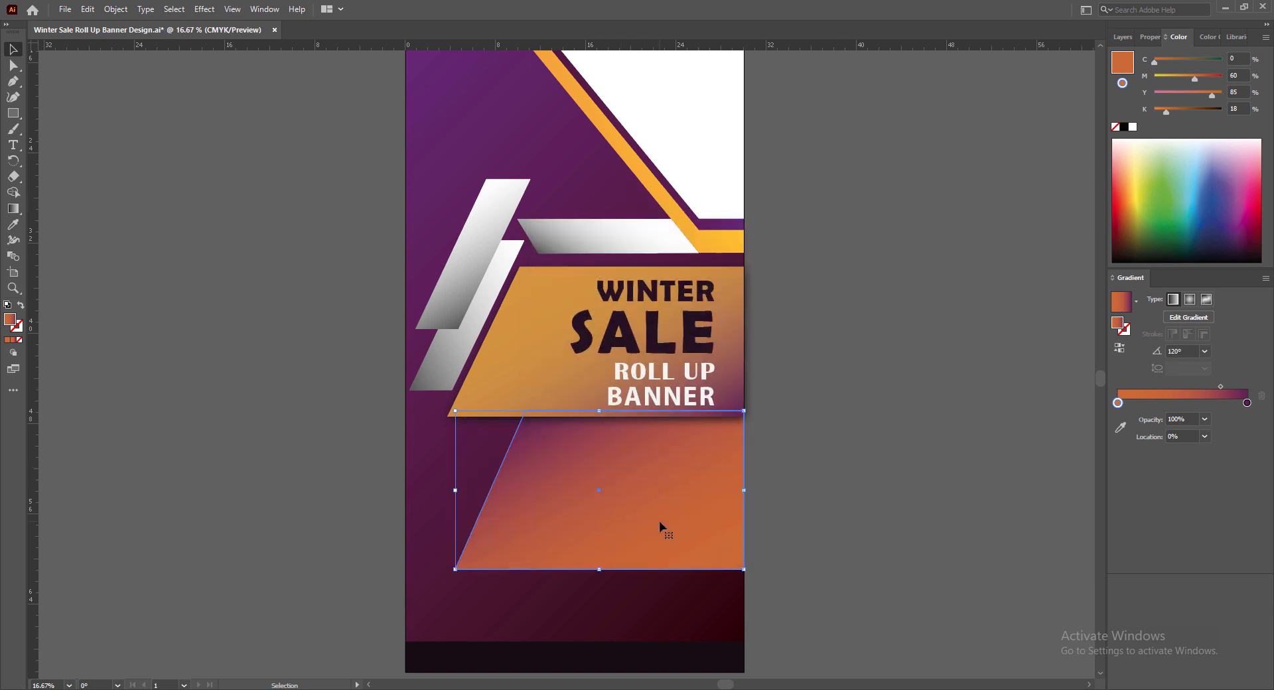
Widen the lower orange shape to the banner's left edge, tuck its upper part under the title panel, and save the document
drag(659, 520, 744, 462)
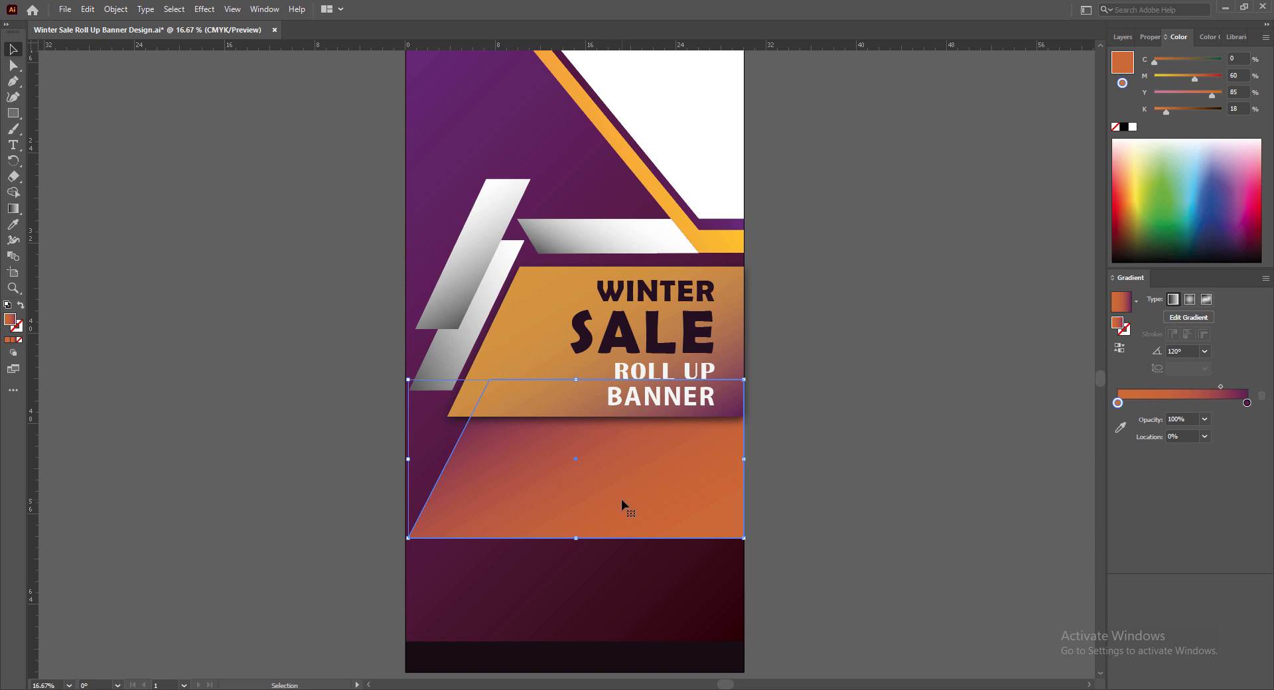
mouse_move(621, 499)
mouse_down()
mouse_move(622, 521)
mouse_move(624, 505)
mouse_up()
click(901, 552)
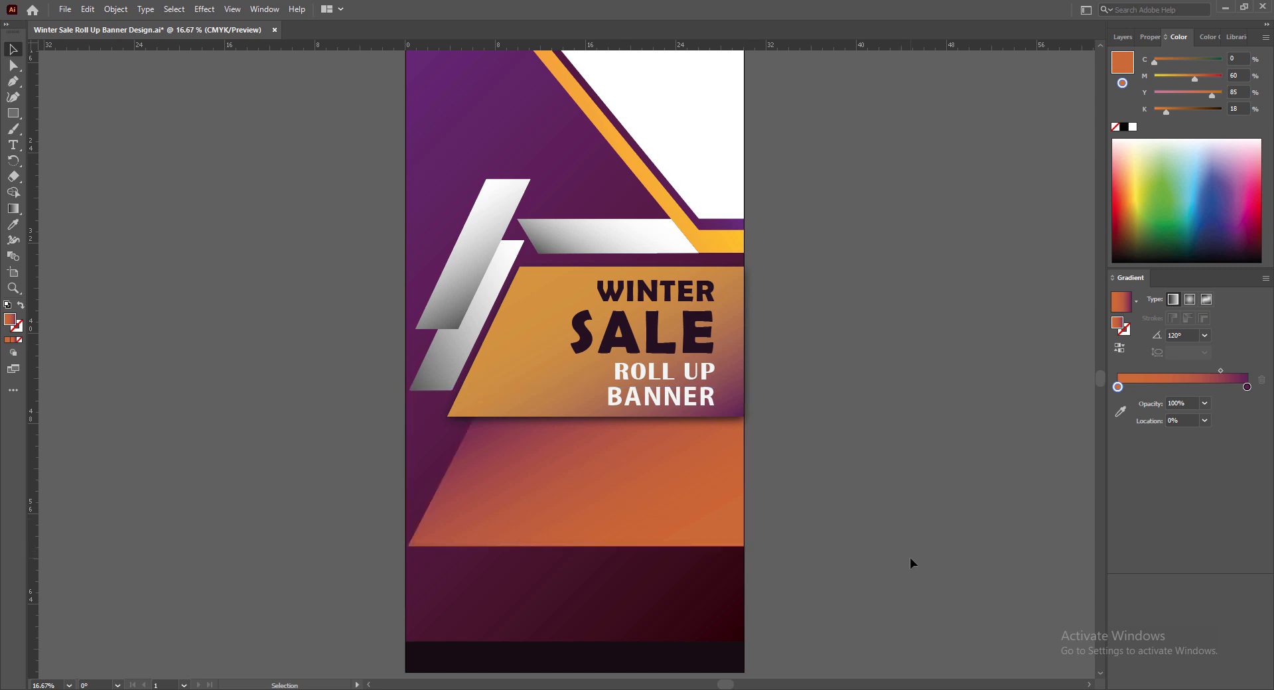
key(ctrl+s)
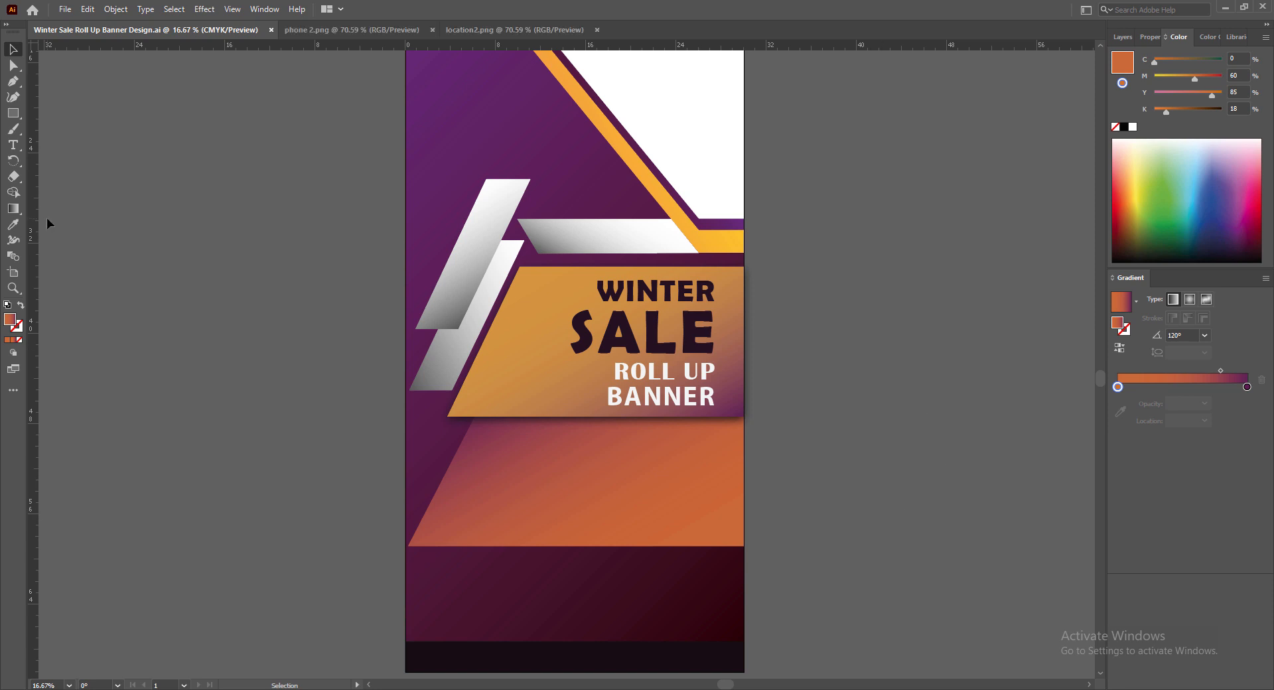
Add the text "CALL US FOR MORE INFO" at 72 pt on the lower orange shape, lined up with the title's right edge
click(14, 145)
click(565, 451)
text(CALL US FOR MORE INFO)
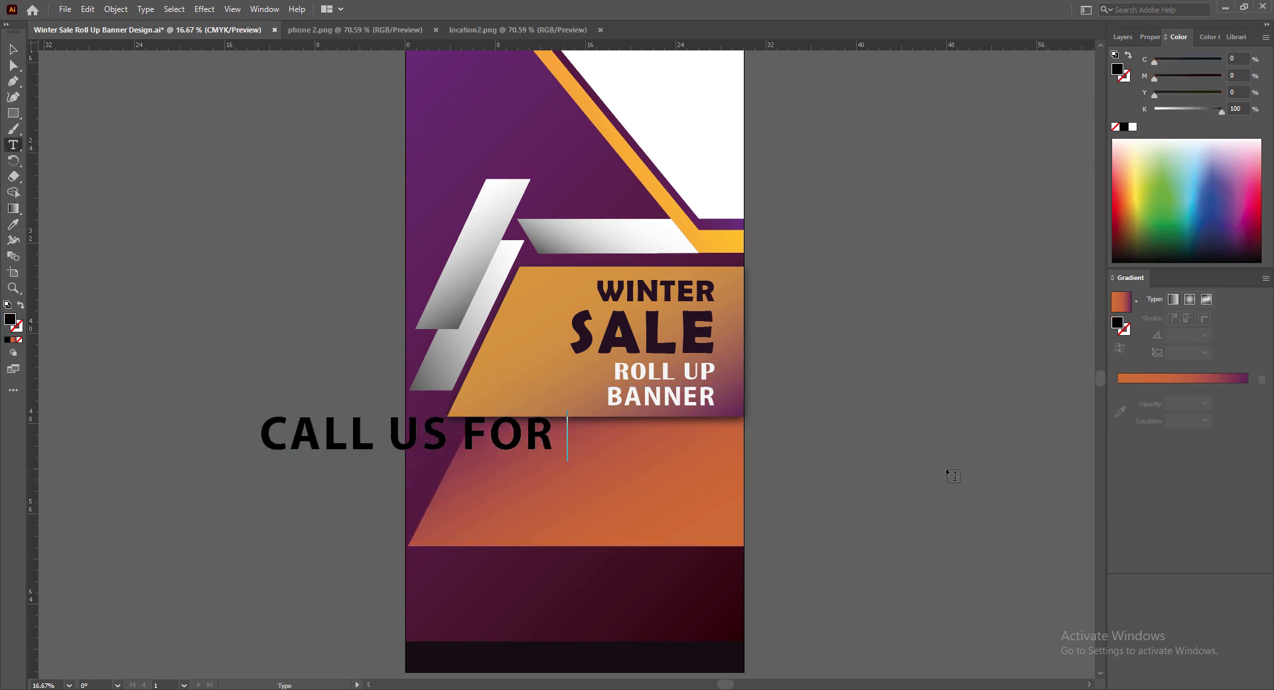
key(Escape)
key(ctrl+shift+c)
click(1151, 37)
click(1176, 331)
click(1195, 570)
drag(823, 467, 689, 459)
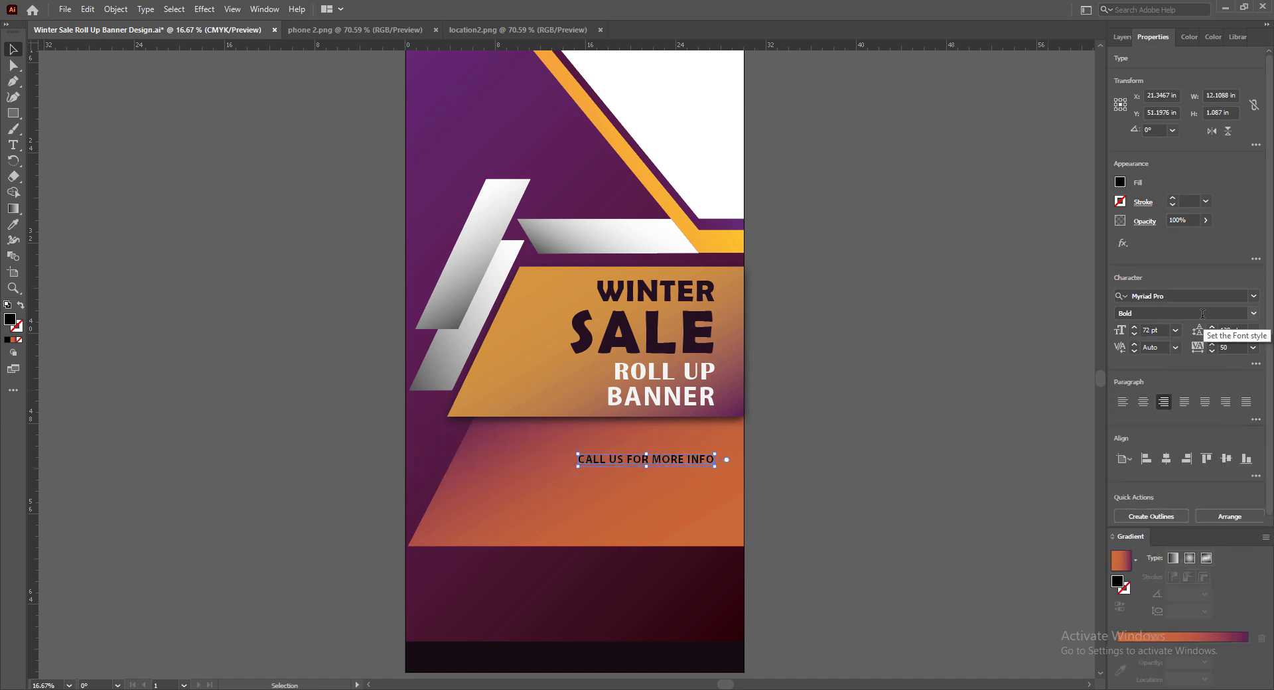
Set the call text to Berlin Sans FB Demi Bold, 100 pt, with tracking 0, save, and shift it up slightly
click(1254, 297)
click(1194, 405)
click(1254, 348)
click(1237, 438)
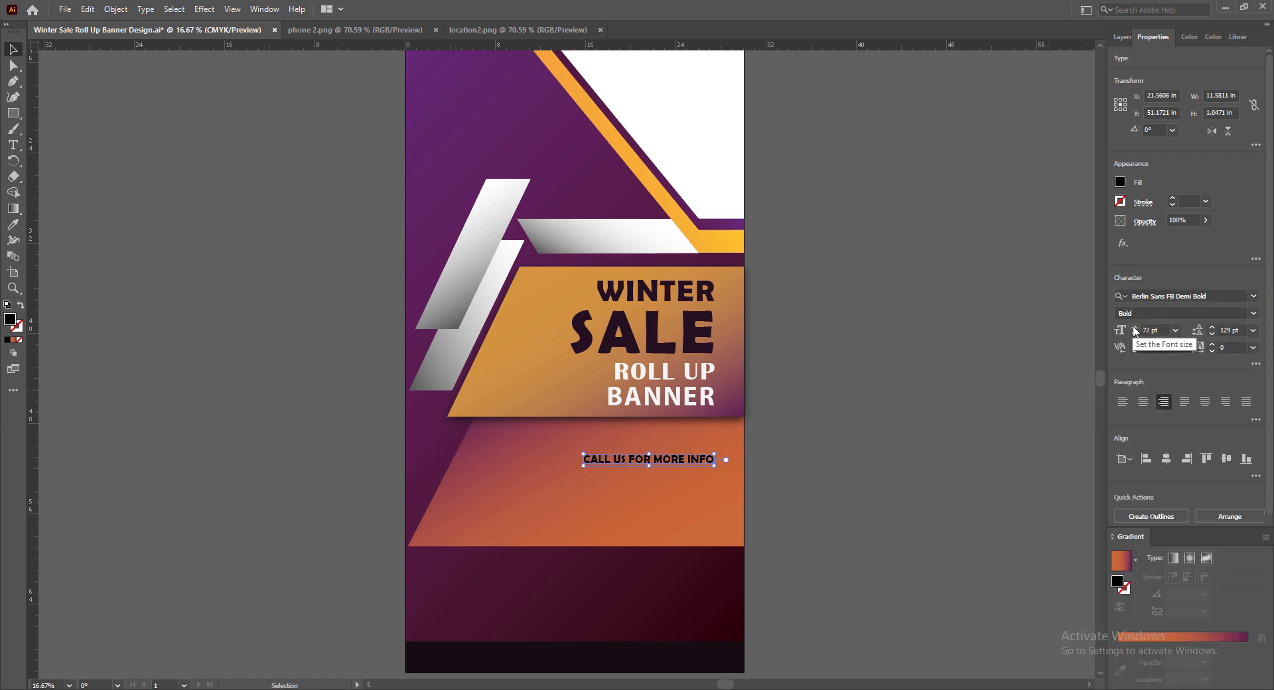
shift+click(1134, 327)
shift+click(1134, 327)
shift+click(1135, 328)
key(ctrl+s)
mouse_move(600, 459)
mouse_down()
mouse_move(619, 460)
mouse_move(598, 457)
mouse_up()
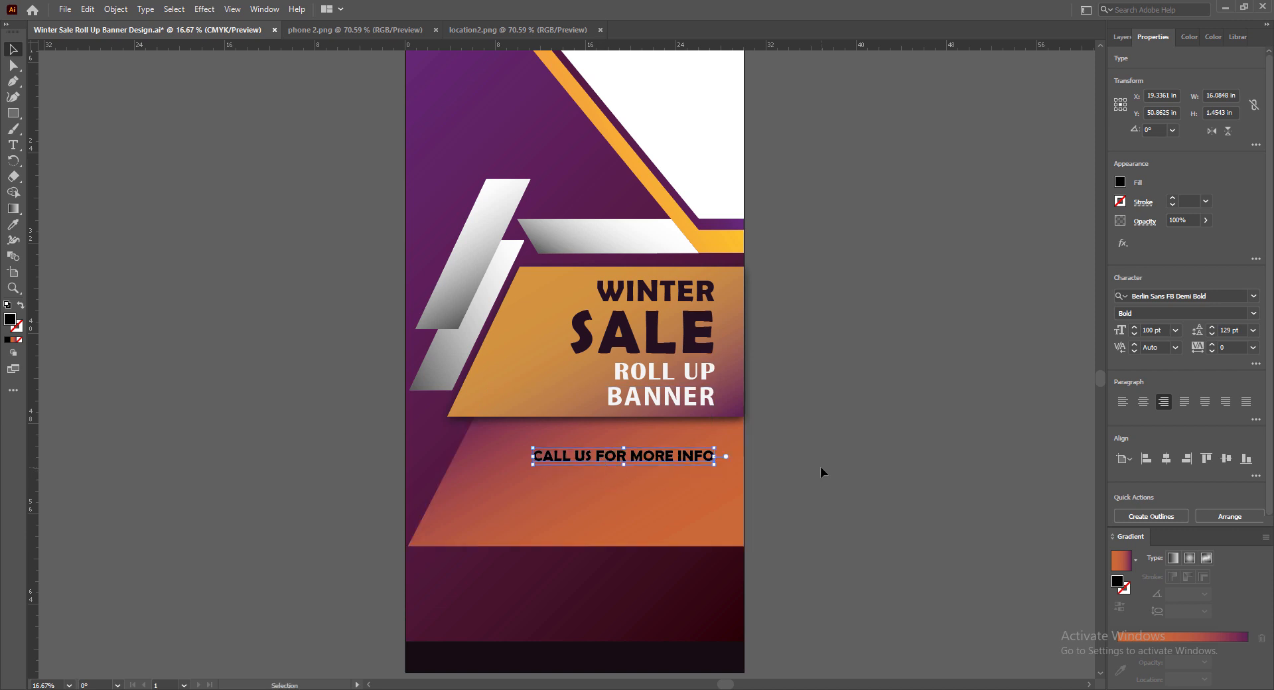
Change the call text's font to Bahnschrift SemiBold SemiCondensed, keeping it at 100 pt
click(1253, 296)
click(1221, 383)
click(1254, 297)
click(1146, 466)
click(1236, 314)
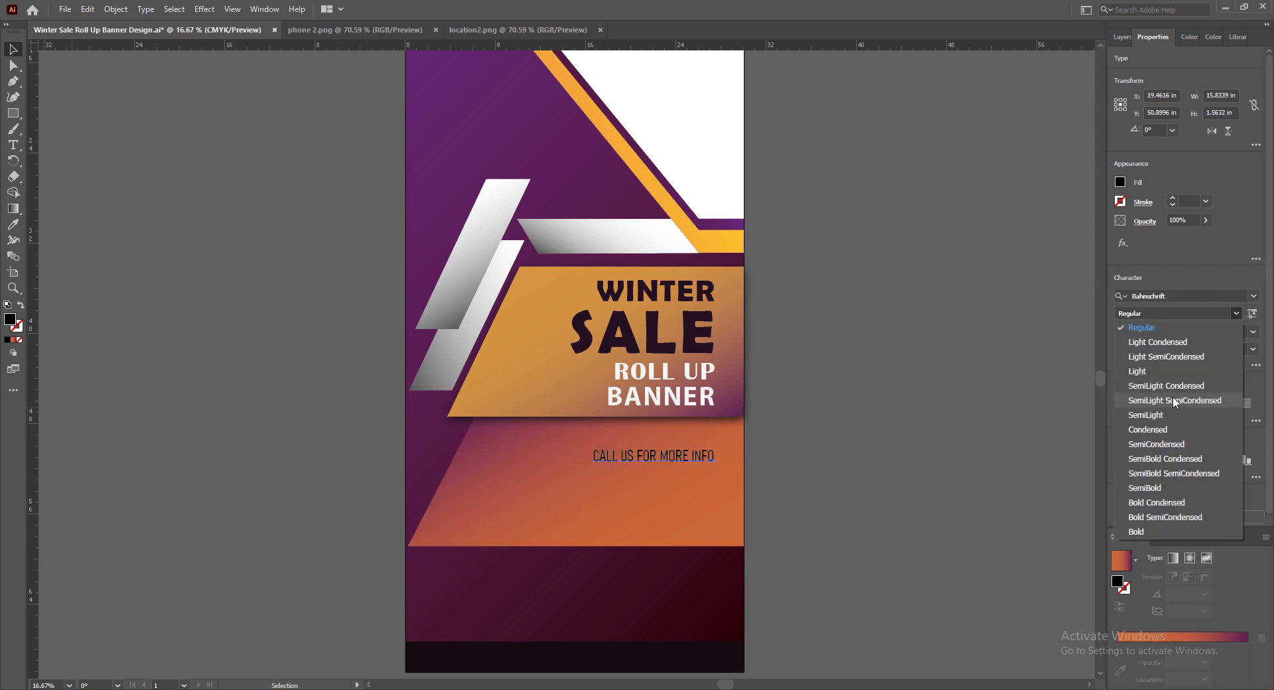
click(1174, 473)
click(1134, 329)
click(1135, 335)
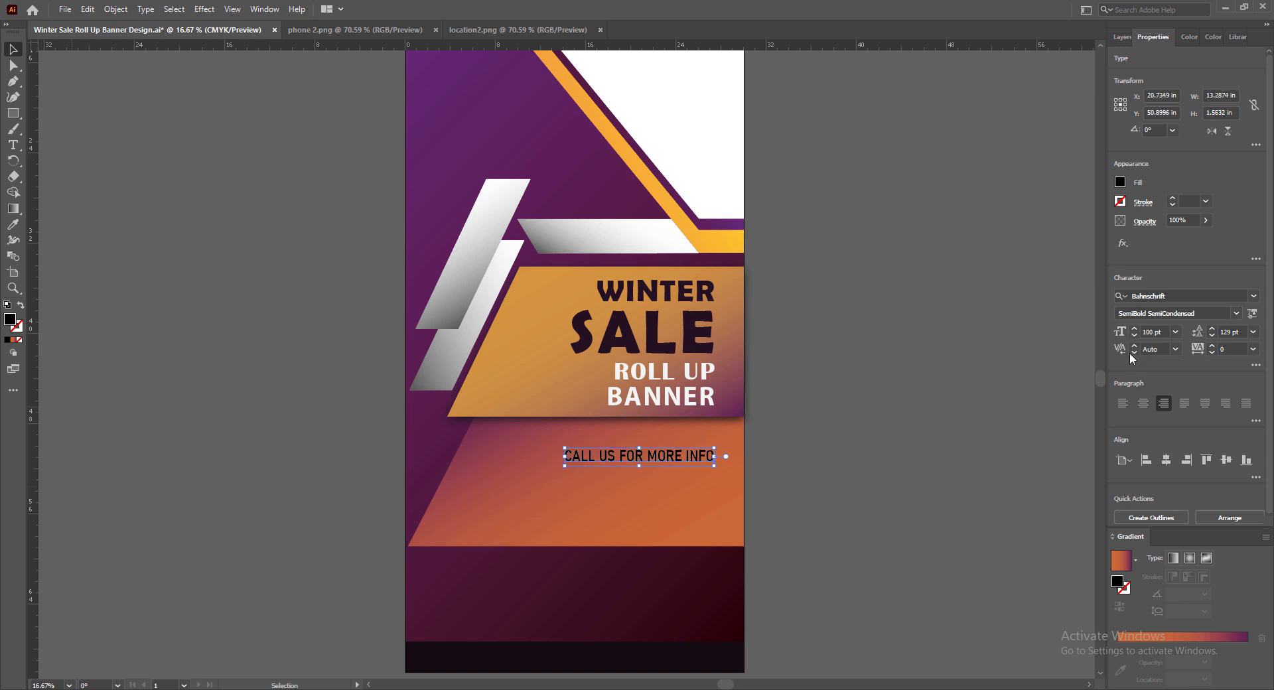
Duplicate the call text just below itself and replace the copy's wording with the phone number
drag(625, 458, 626, 476)
double_click(625, 476)
key(ctrl+a)
text(+000 123 456 789)
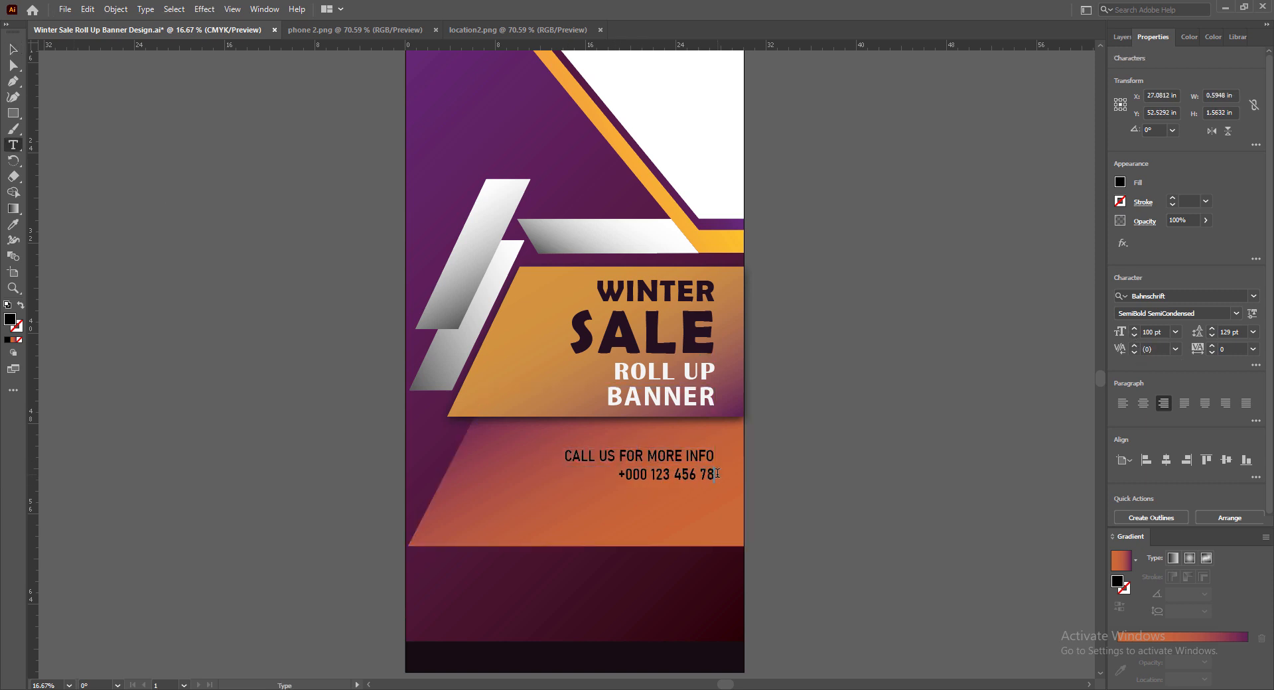
Set the phone number to Bahnschrift Bold at 150 pt and position it directly under the call text
key(ctrl+a)
click(1237, 313)
click(1168, 497)
click(1134, 329)
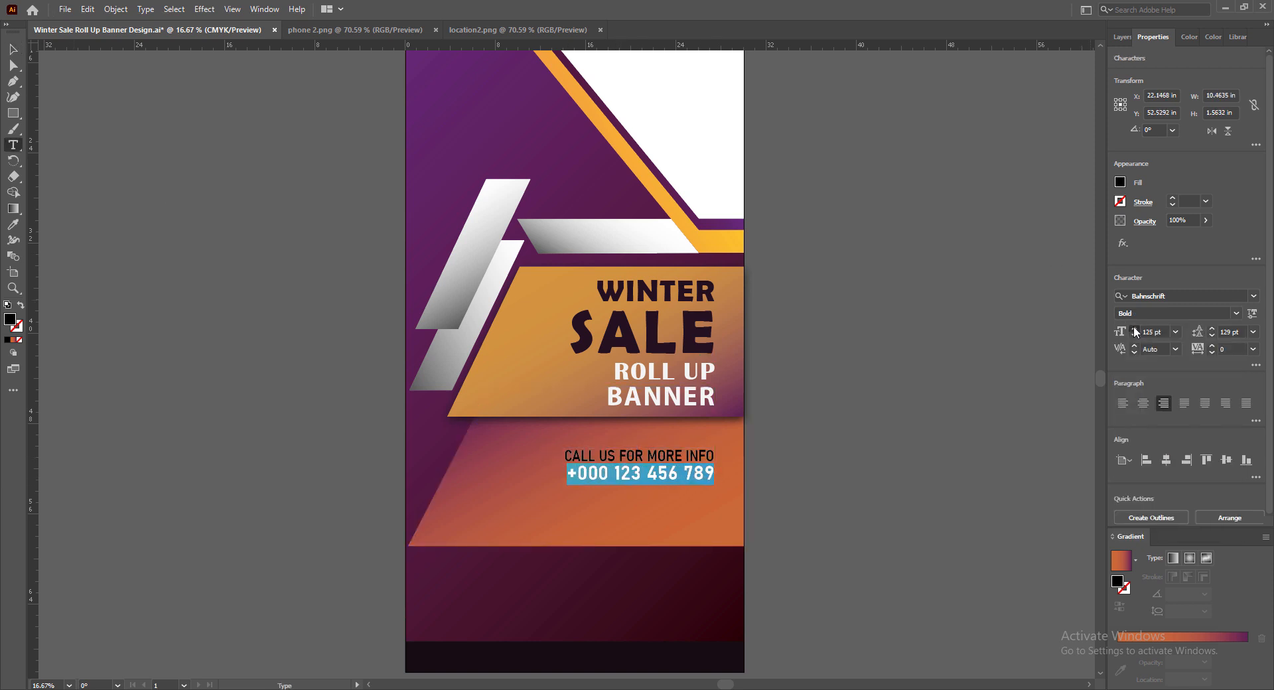
key(Escape)
drag(639, 473, 639, 479)
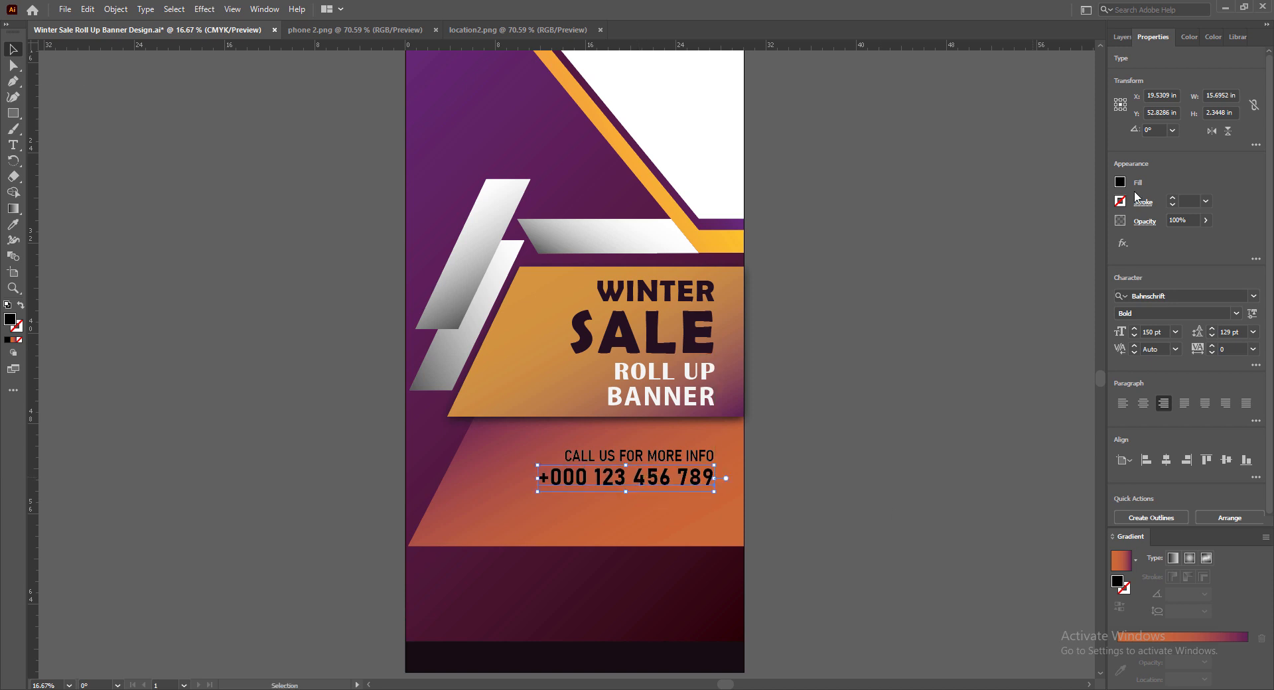
Recolor the phone number text to a very dark magenta-tinted black
click(1121, 183)
click(563, 488)
double_click(581, 481)
key(ctrl+a)
double_click(12, 322)
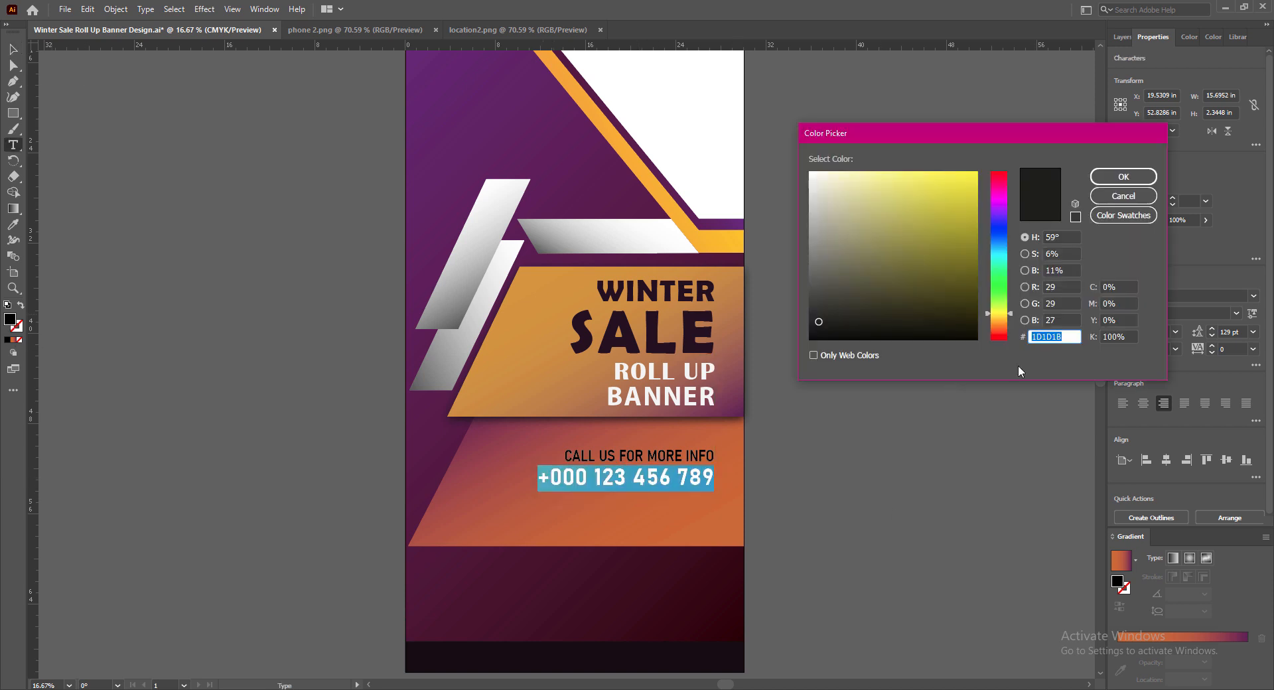
click(999, 204)
click(999, 188)
click(979, 325)
click(1124, 177)
Apply the same near-black color to the "CALL US FOR MORE INFO" text
click(639, 456)
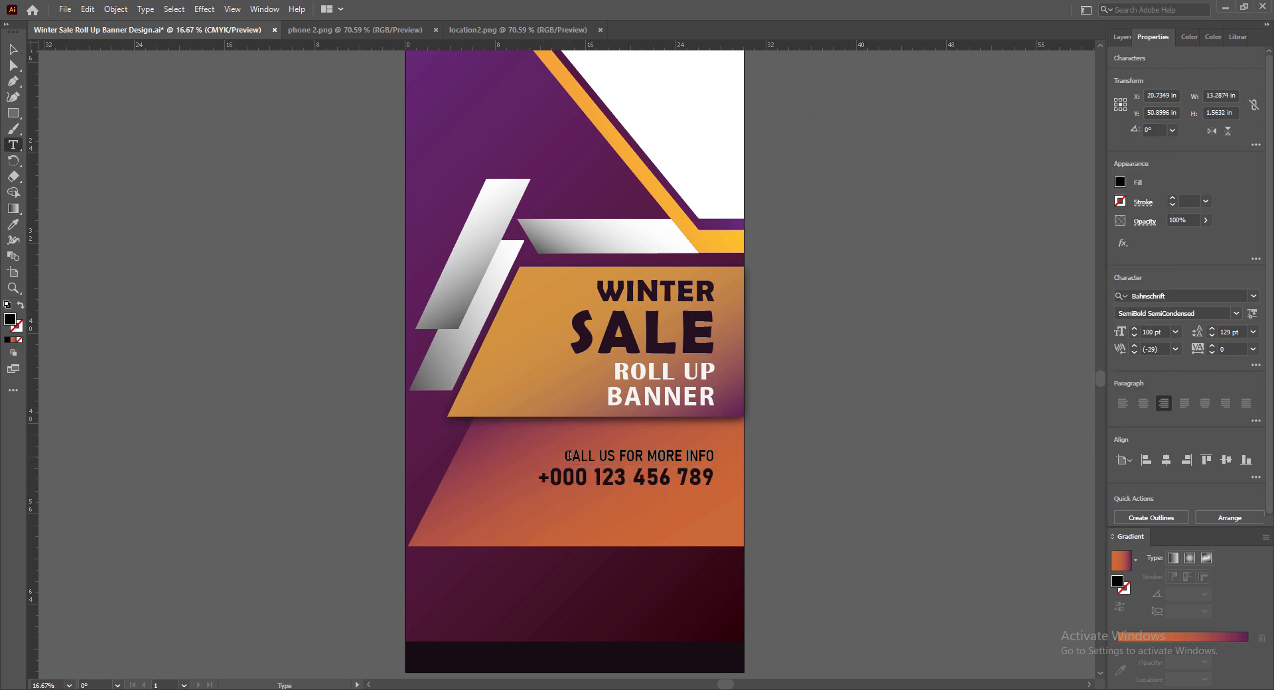
key(ctrl+a)
double_click(10, 320)
click(1123, 177)
click(811, 430)
Try placing the icon from phone 2.png beside the phone number
click(355, 30)
drag(545, 370, 541, 515)
drag(513, 487, 513, 476)
drag(505, 505, 507, 499)
drag(512, 472, 519, 472)
drag(512, 430, 512, 439)
drag(516, 475, 521, 476)
click(1036, 543)
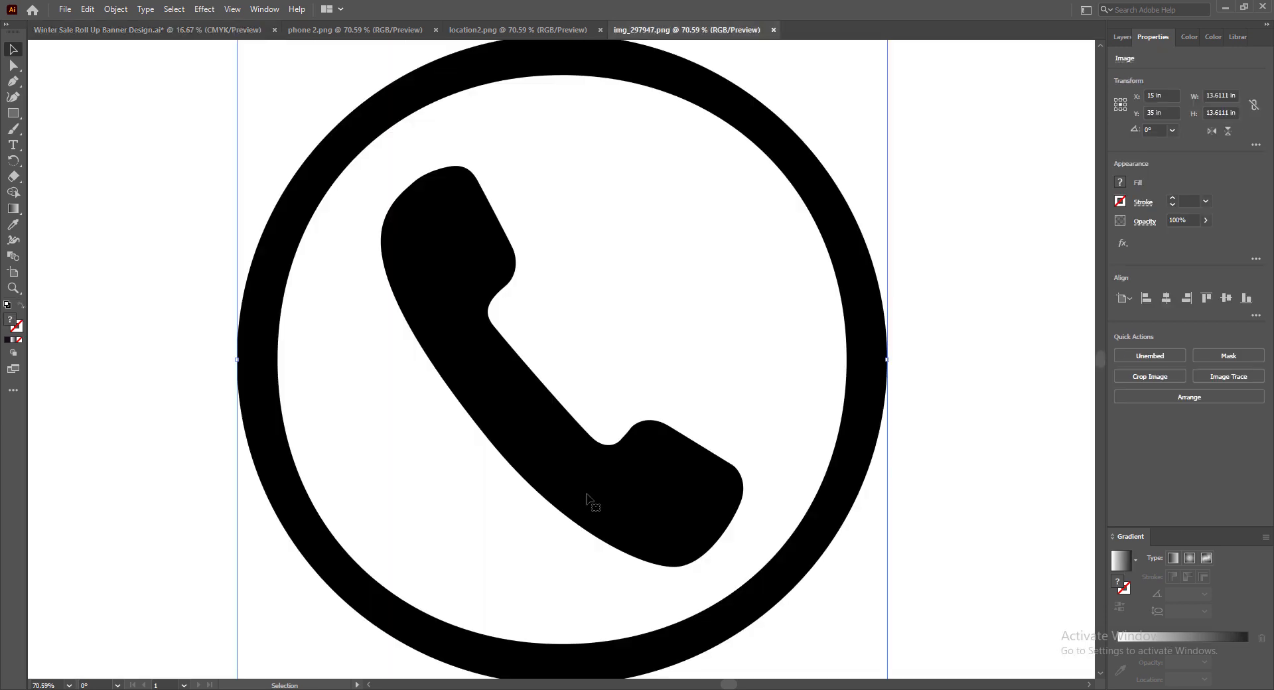
Bring the phone icon from img_297947.png into the banner and scale it to about 3.69 in beside the contact text
drag(589, 501, 547, 511)
drag(542, 402, 542, 507)
drag(546, 537, 517, 476)
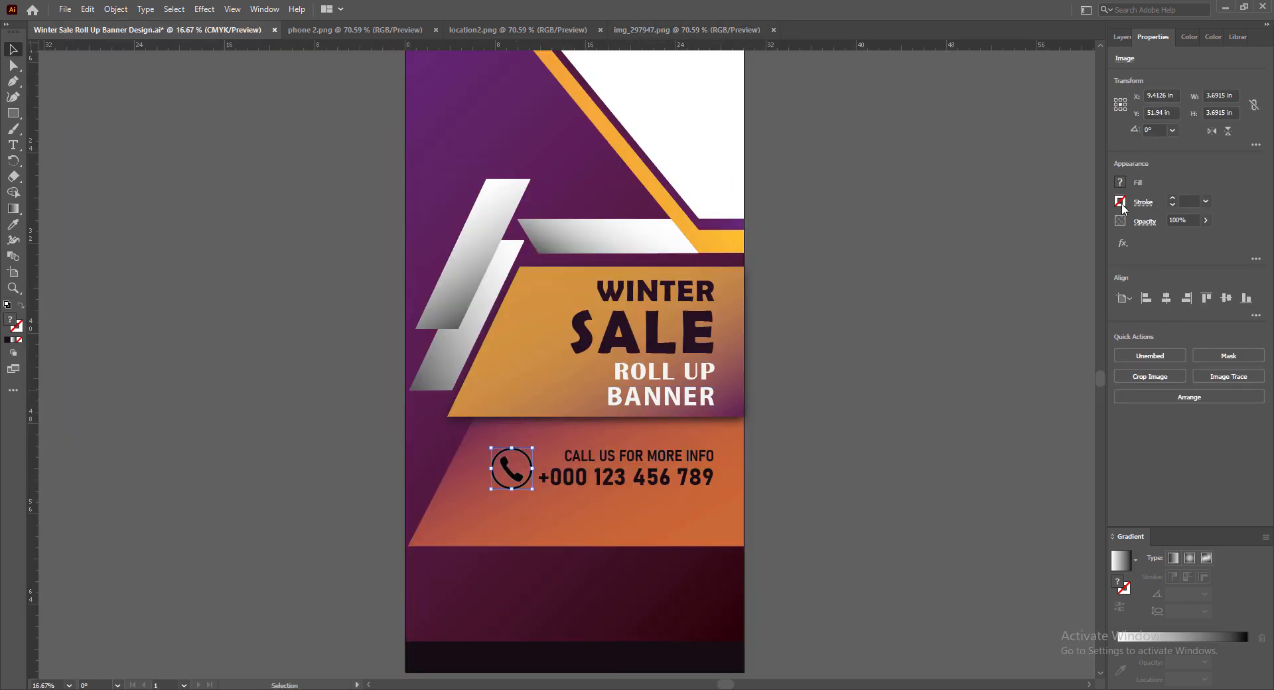
click(1120, 201)
click(1122, 201)
click(1145, 203)
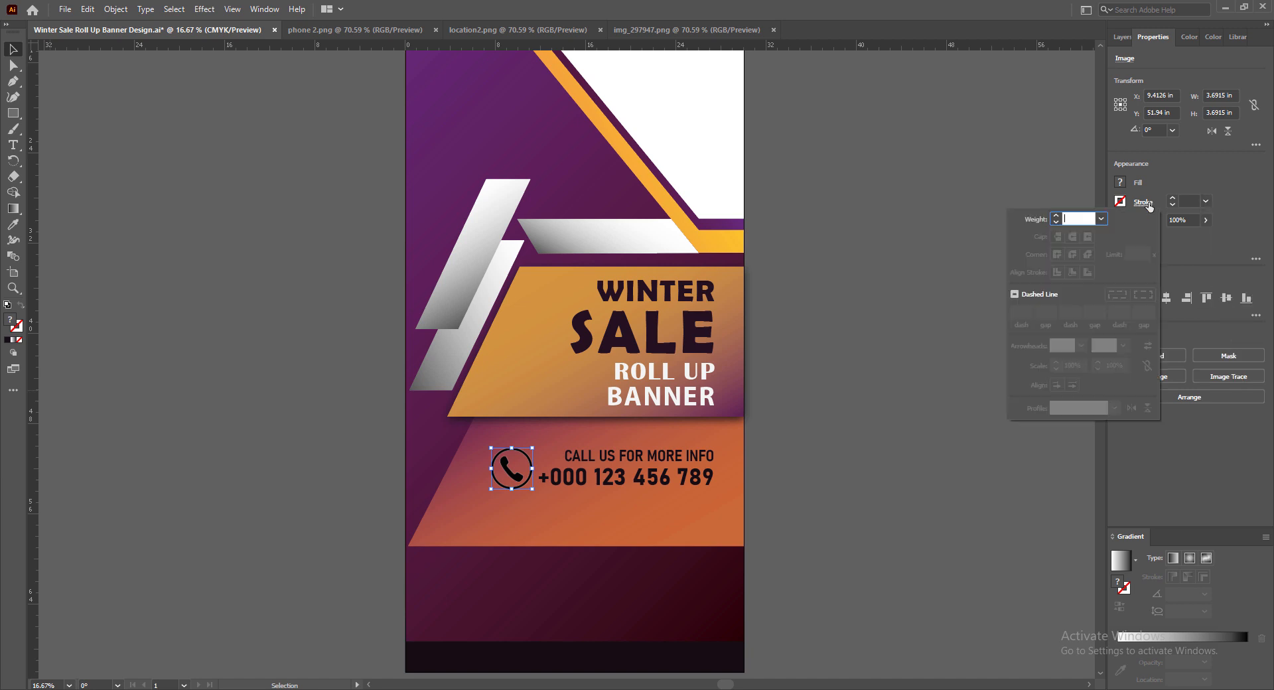
Apply a black Outer Glow to the phone icon in Screen mode with 100% opacity and 0 in blur
click(204, 9)
mouse_move(219, 162)
click(378, 204)
click(500, 256)
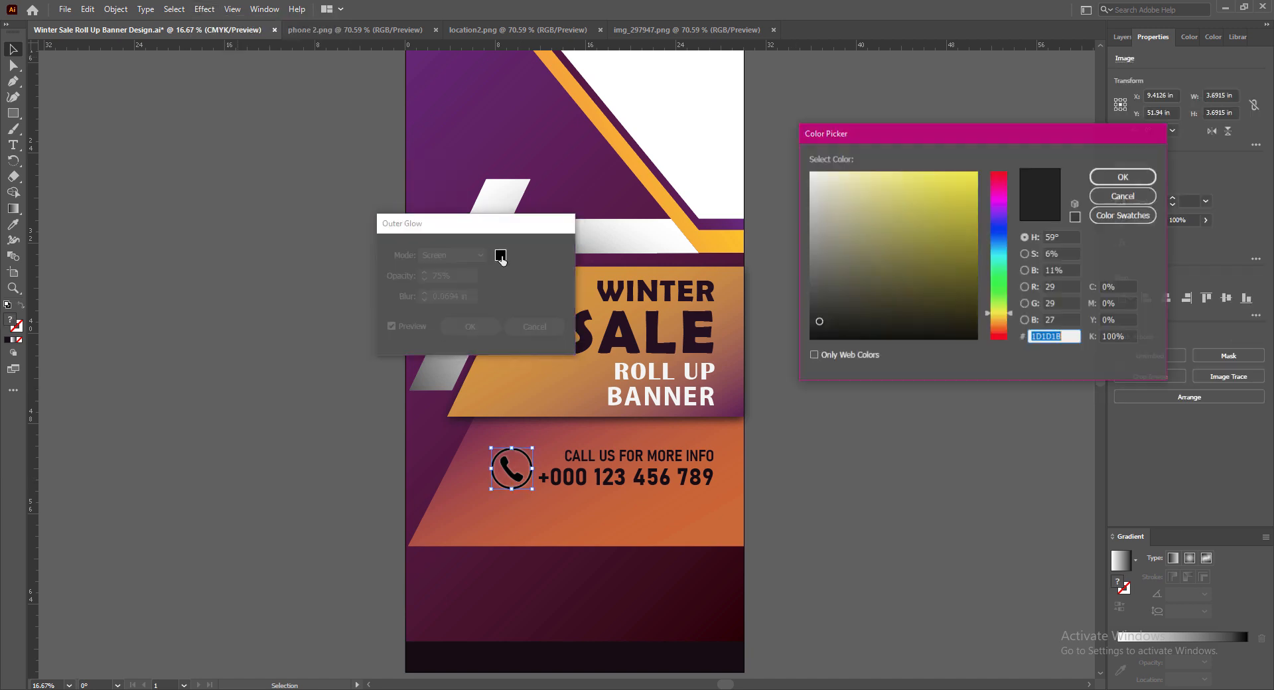
key(Return)
key(Tab)
text(100)
click(473, 296)
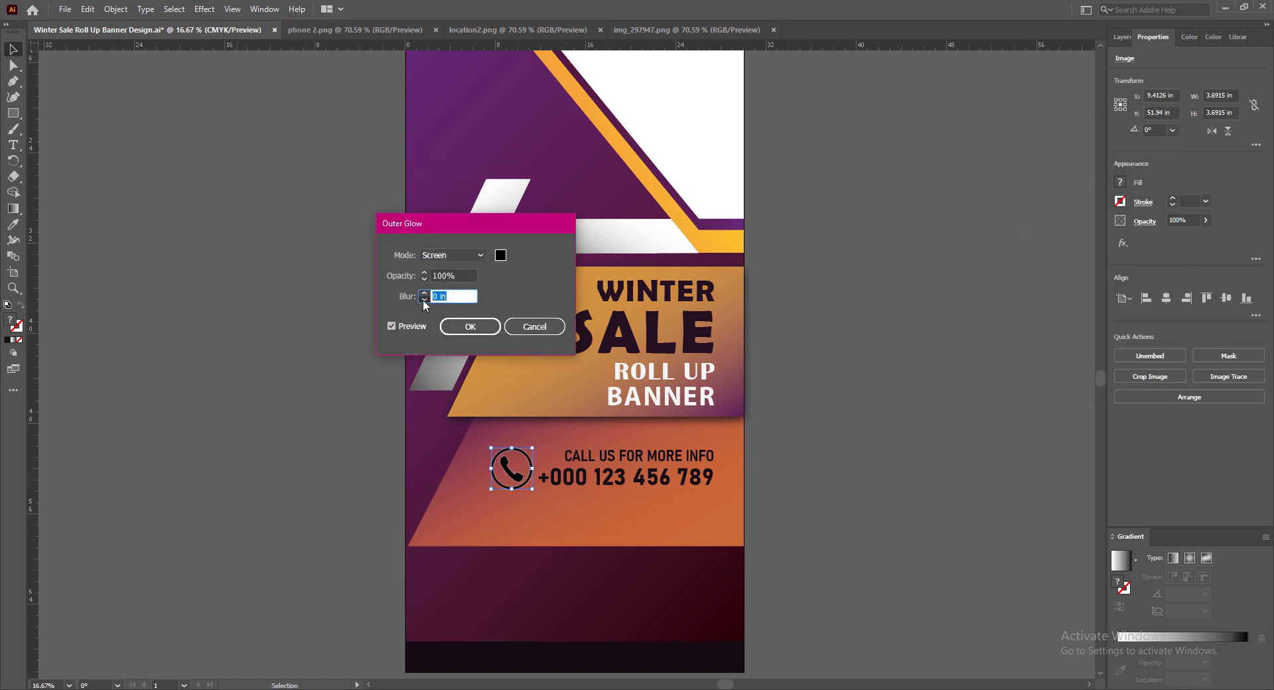
click(469, 326)
Use horizontal guides to shrink the phone icon to the height of the two contact lines and nudge it closer to them
drag(520, 481, 519, 477)
click(993, 572)
drag(776, 45, 770, 450)
drag(783, 45, 792, 487)
click(513, 459)
drag(513, 491, 513, 489)
key(shift+Right)
key(shift+Right)
key(shift+Right)
Delete the horizontal guides around the contact lines
click(850, 407)
click(838, 450)
key(Delete)
scroll(804, 494, up, 1)
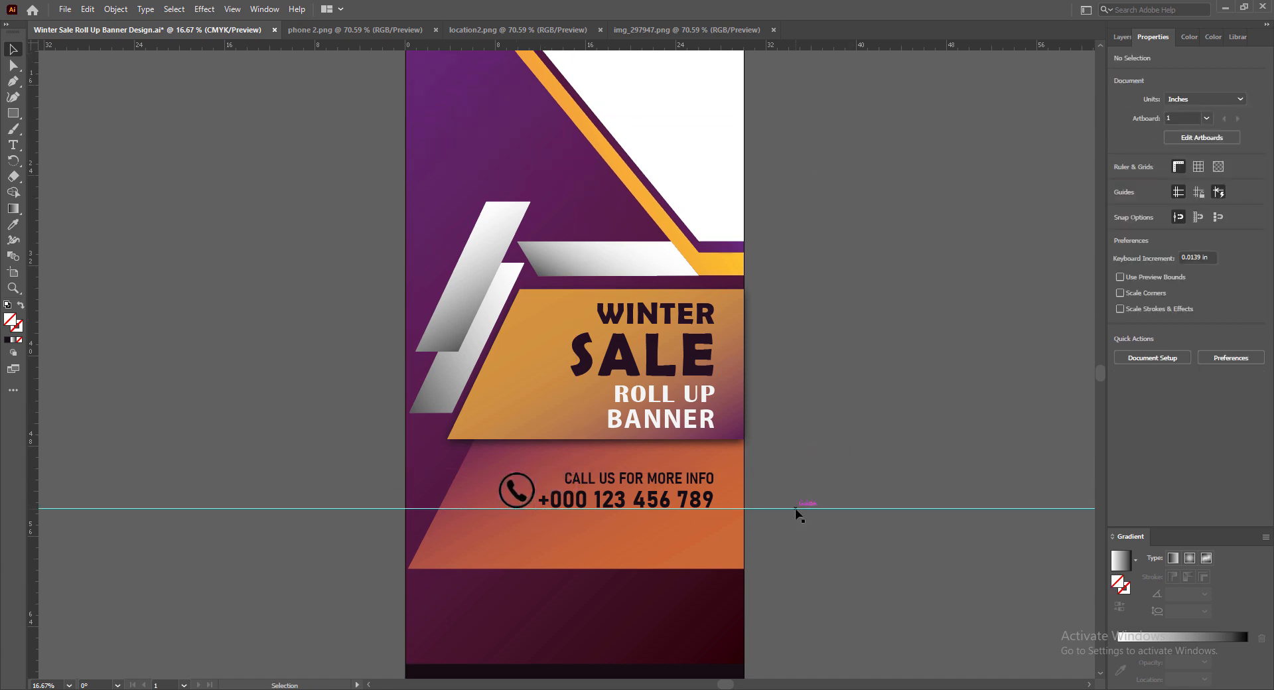
scroll(816, 465, down, 1)
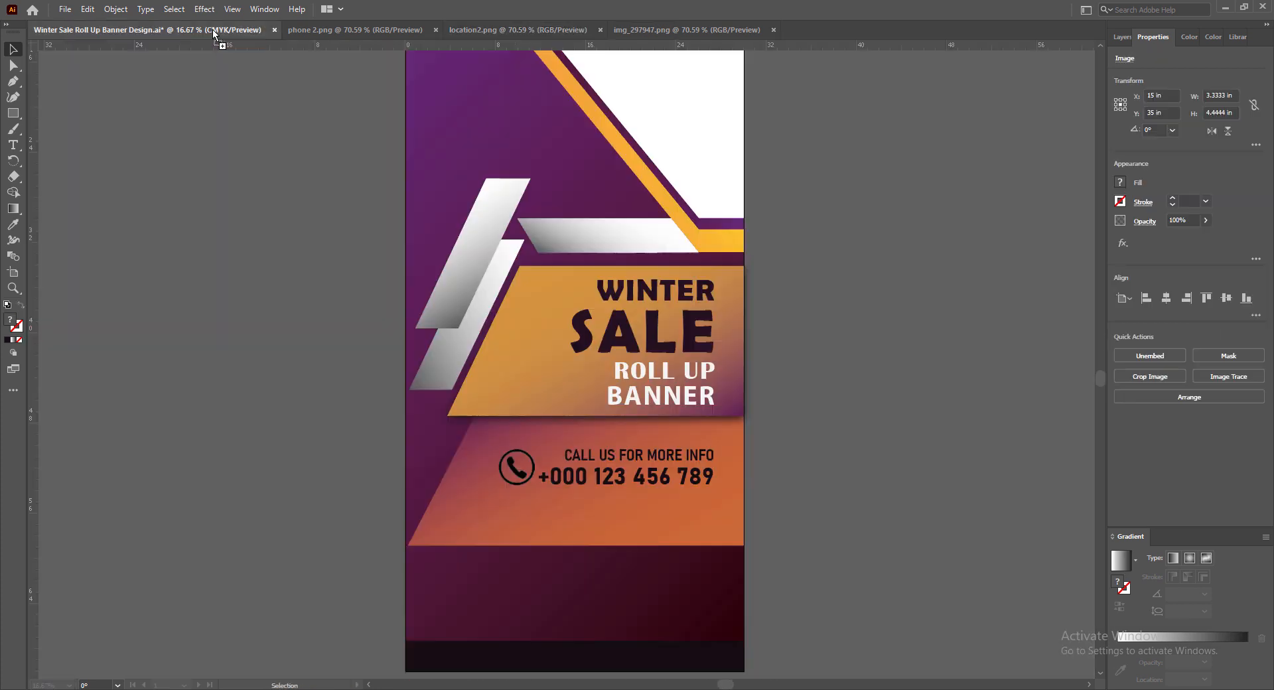
Place the location icon from location2.png below the phone icon with a black Outer Glow, Normal mode, 100% opacity and 0 in blur
drag(524, 514, 515, 513)
click(205, 9)
mouse_move(229, 158)
click(381, 193)
click(393, 326)
click(500, 256)
key(Return)
click(425, 274)
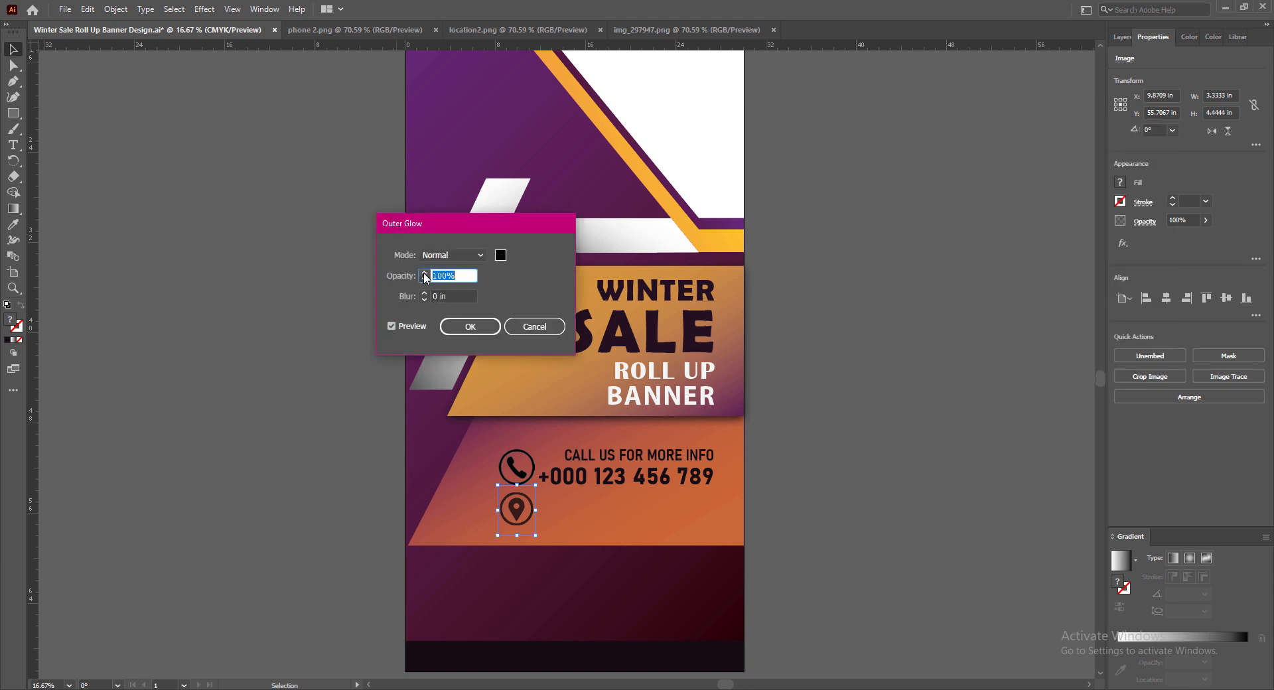
key(Return)
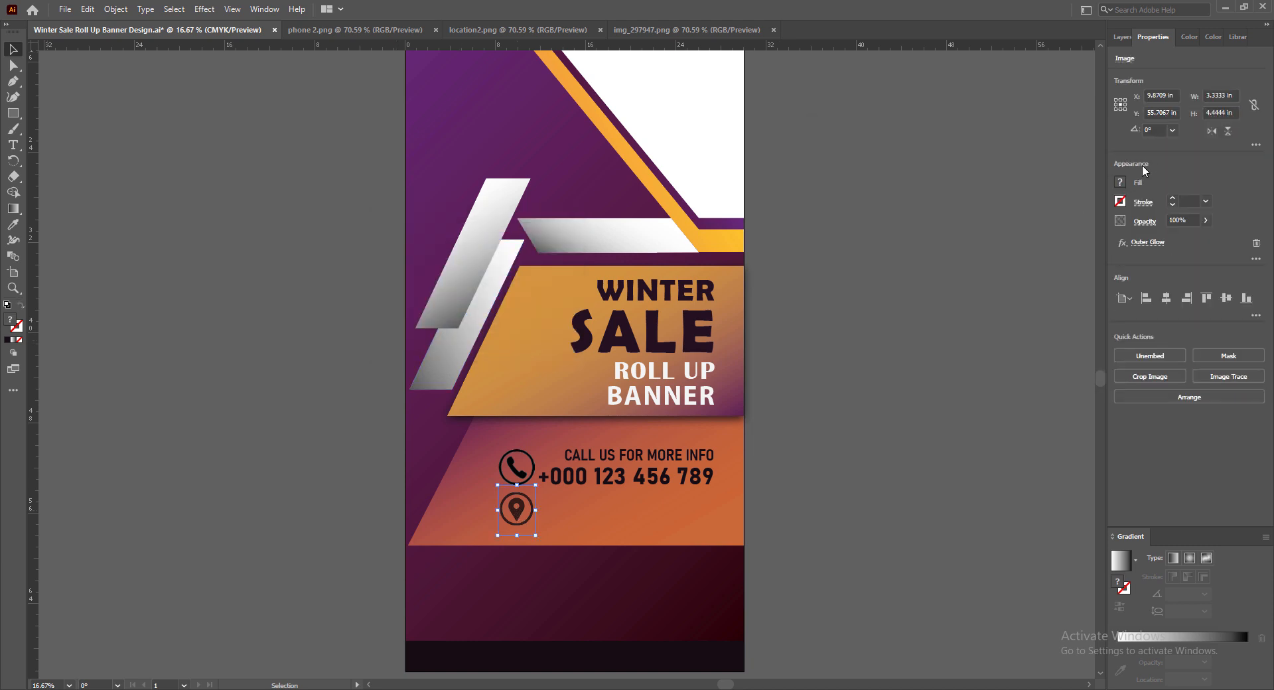
Set the location icon's fill to black
click(1149, 356)
key(Escape)
click(1180, 37)
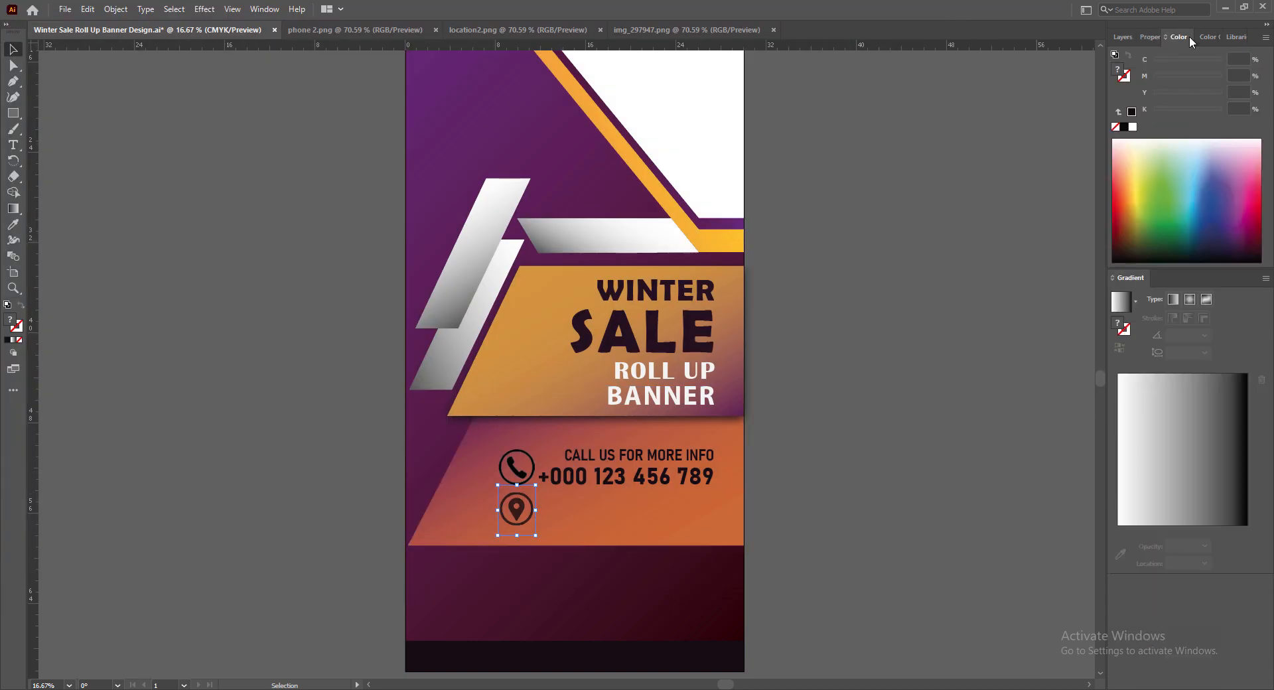
click(1124, 128)
click(1153, 36)
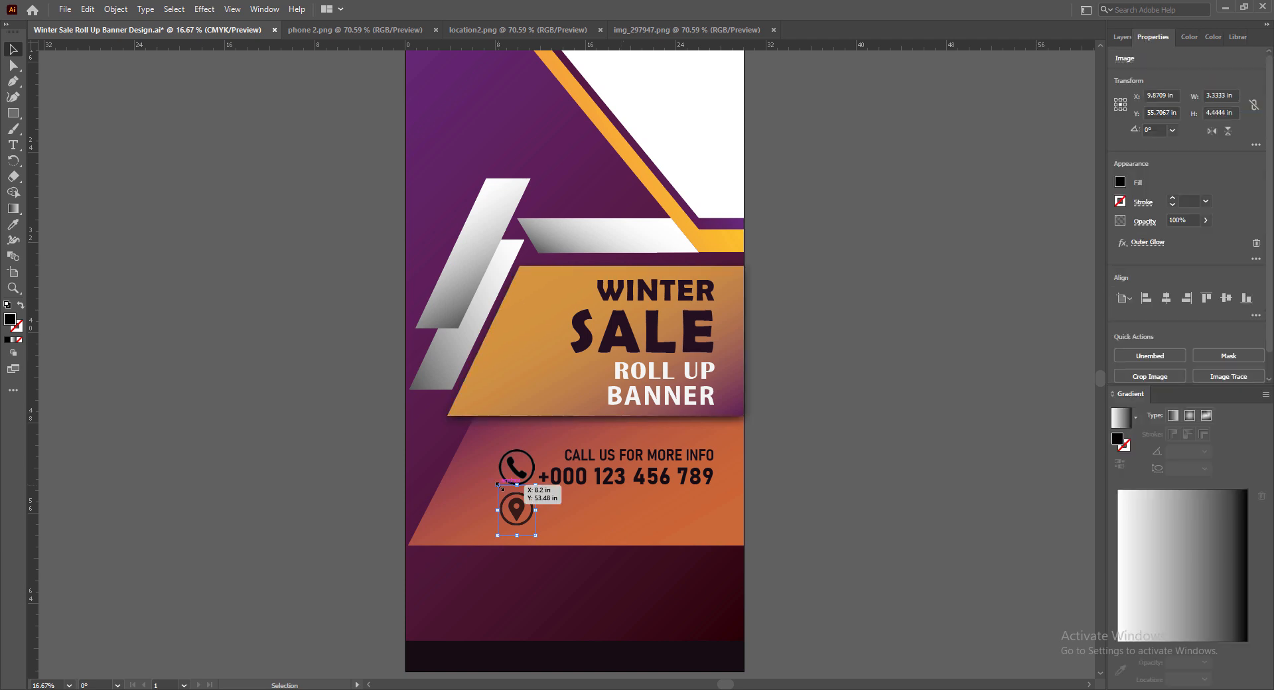
Duplicate the call text beside the location icon and replace it with the placeholder postal address on two lines
drag(583, 463, 581, 510)
key(Return)
text(123, Street Name)
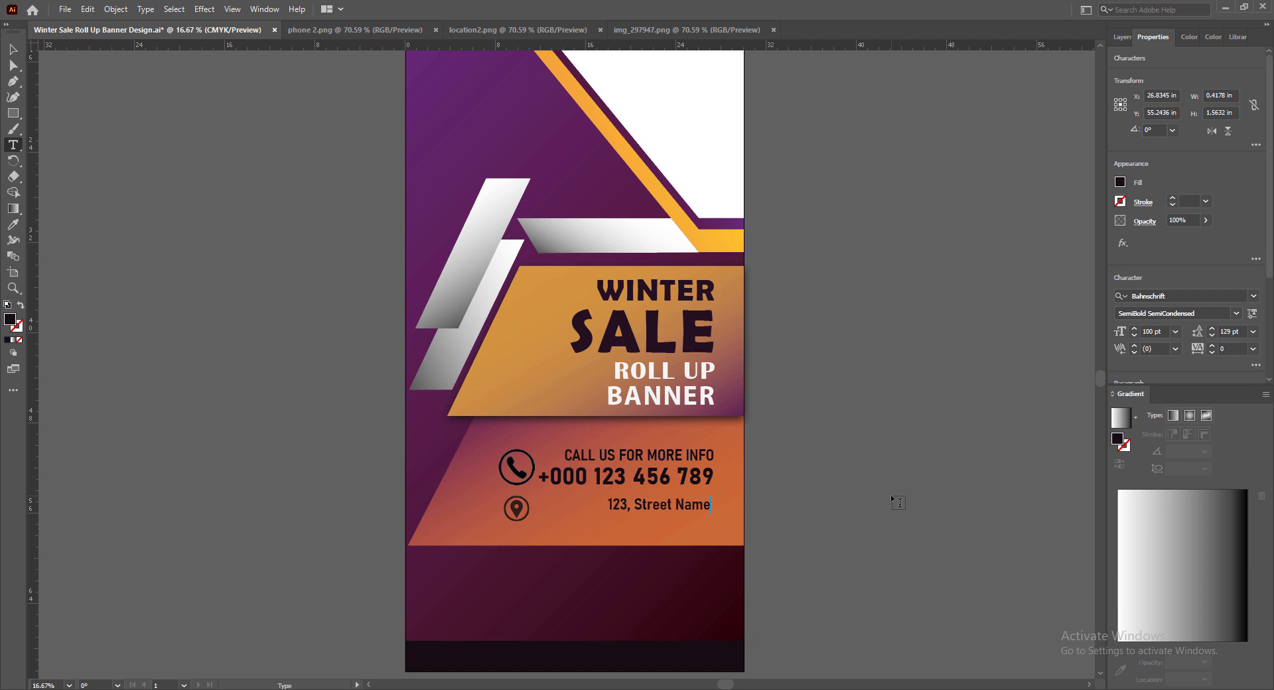
text(, State,)
key(Return)
text(Country,)
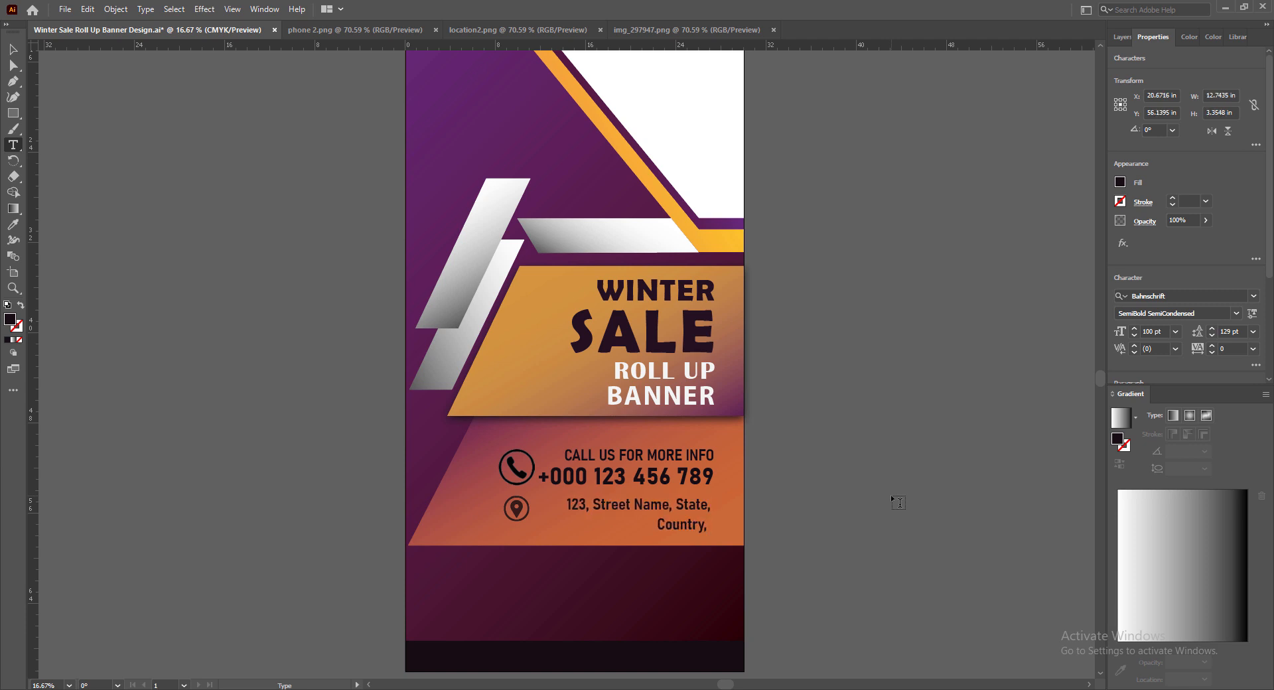
text( ZIP CODE)
Set the address to Bahnschrift Condensed, 90 pt with 90 pt leading, and line up its right edge with the phone number
key(Escape)
click(1168, 313)
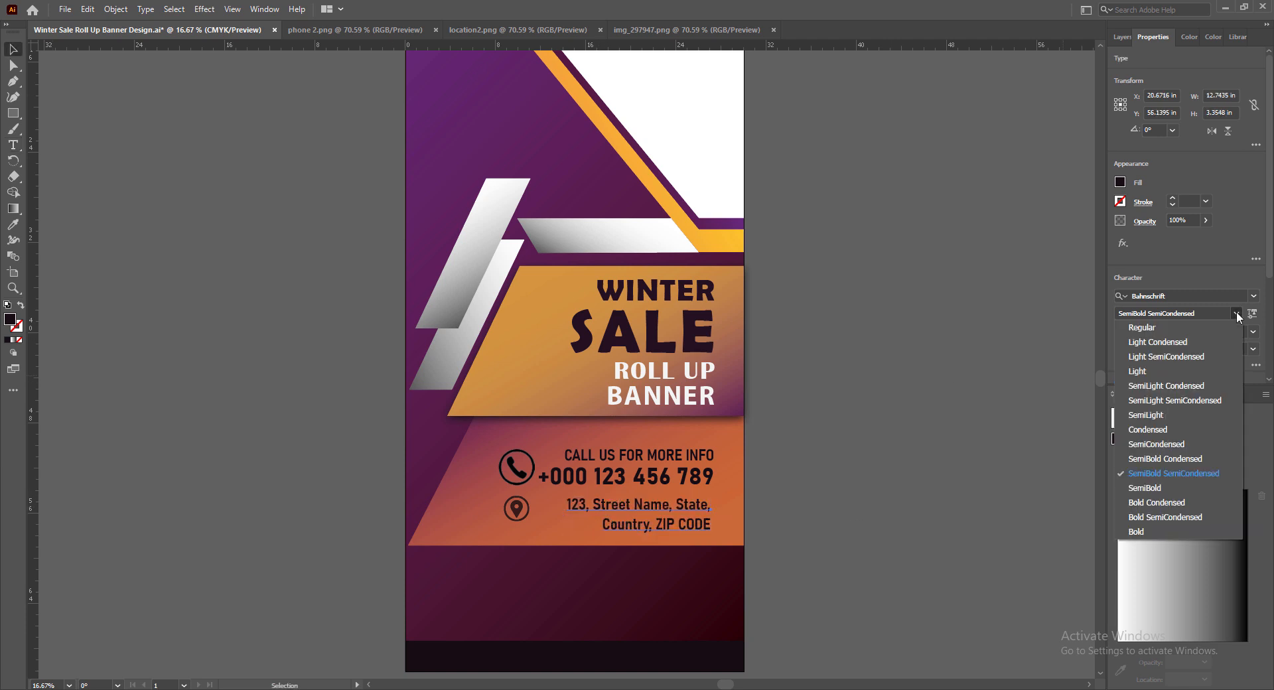
click(1148, 429)
drag(667, 524, 648, 508)
scroll(1140, 329, up, 5)
scroll(1210, 334, down, 8)
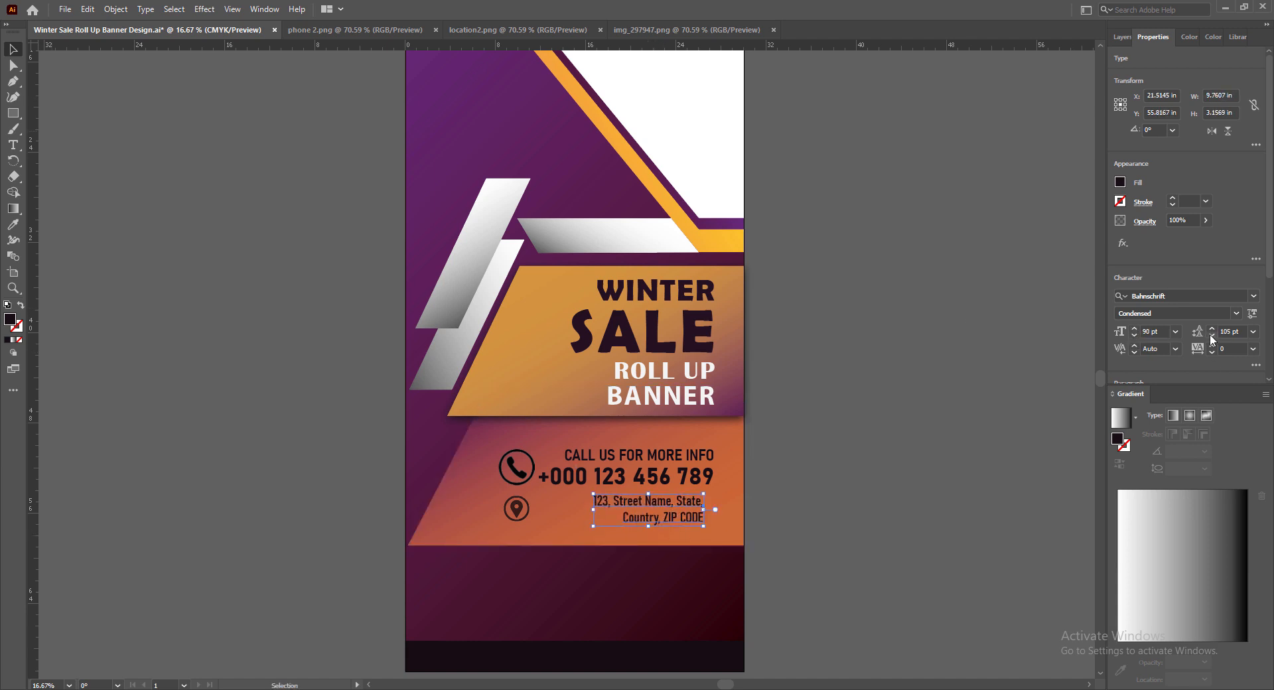
scroll(1212, 338, down, 5)
drag(648, 508, 657, 508)
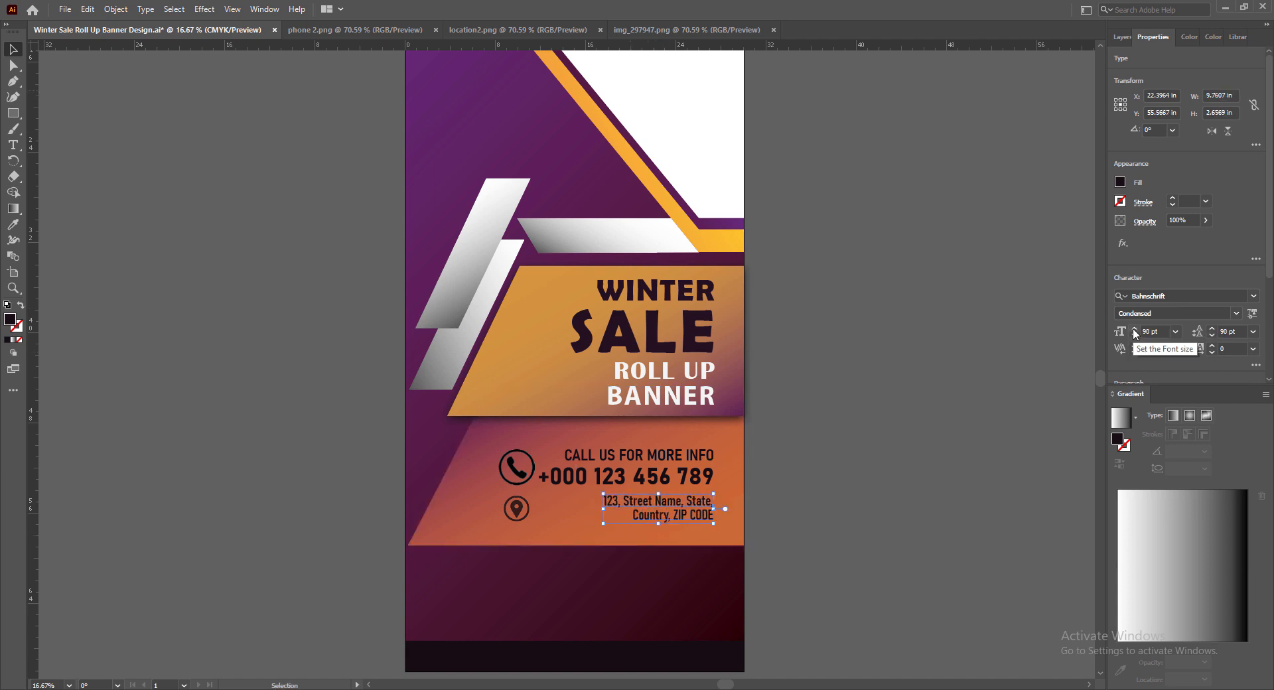
Set the address text to 81 pt with 75 tracking and realign the location icon beside it
click(1253, 348)
click(1235, 515)
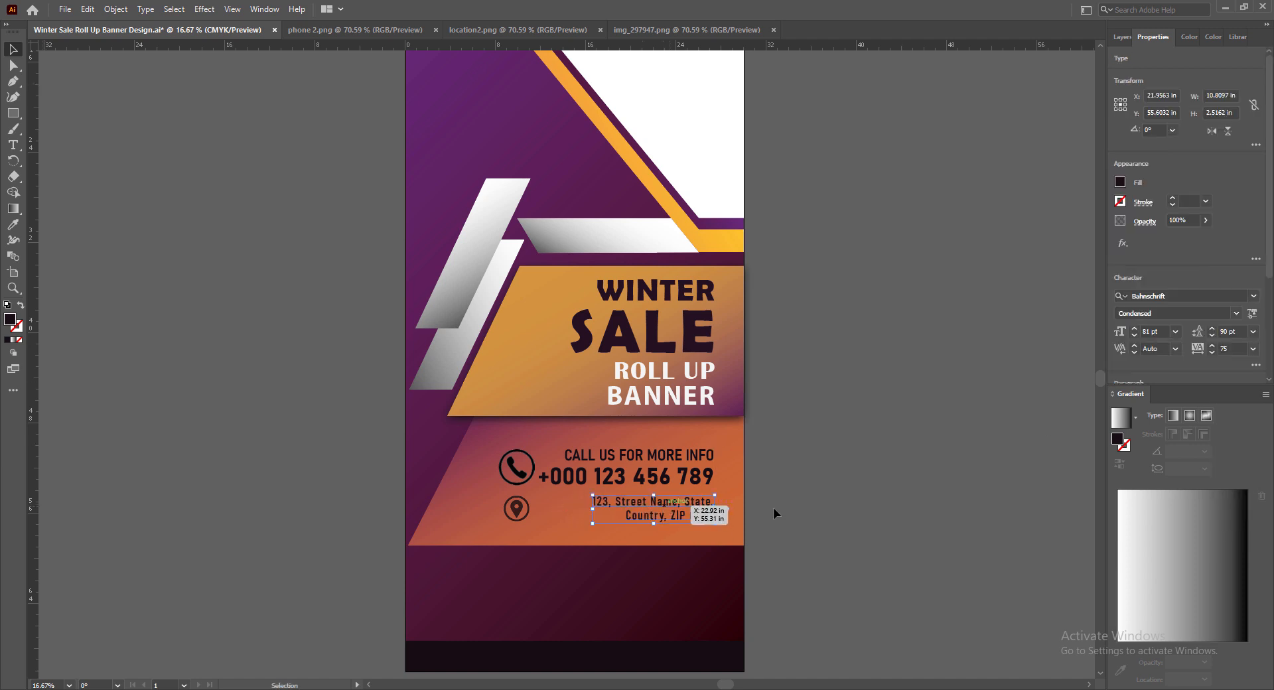
click(517, 509)
drag(516, 531, 518, 511)
drag(517, 513, 516, 515)
click(861, 535)
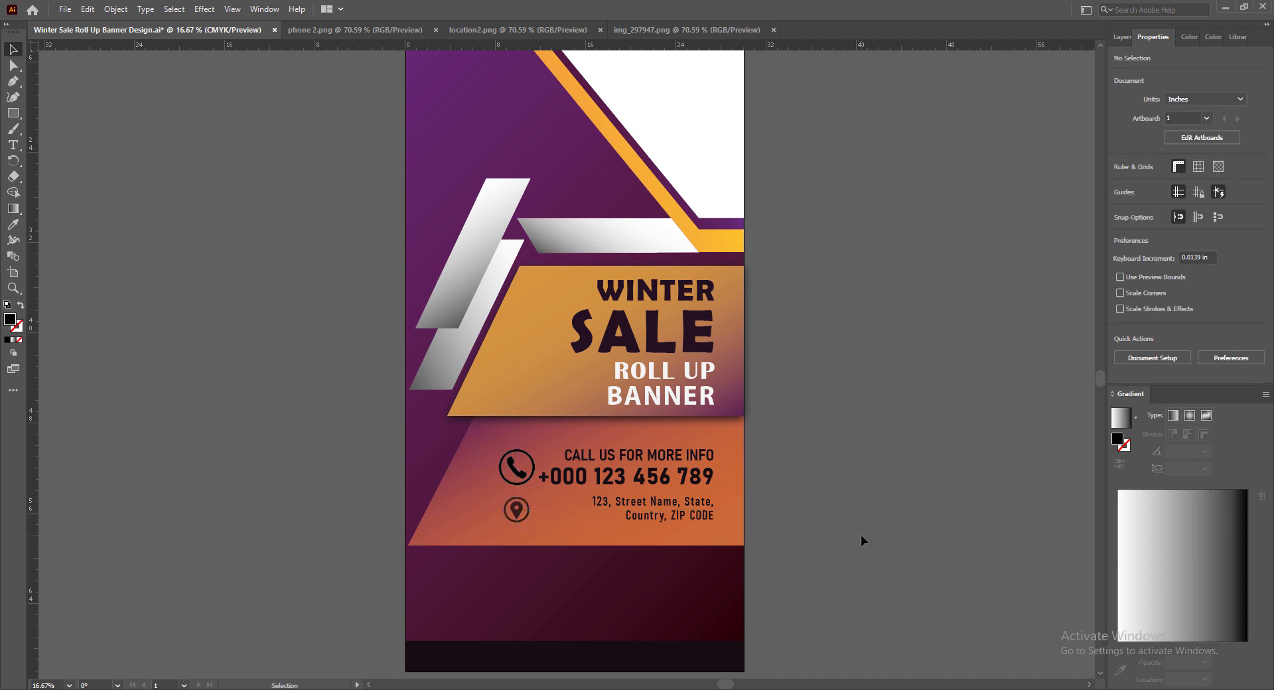
click(519, 513)
click(795, 535)
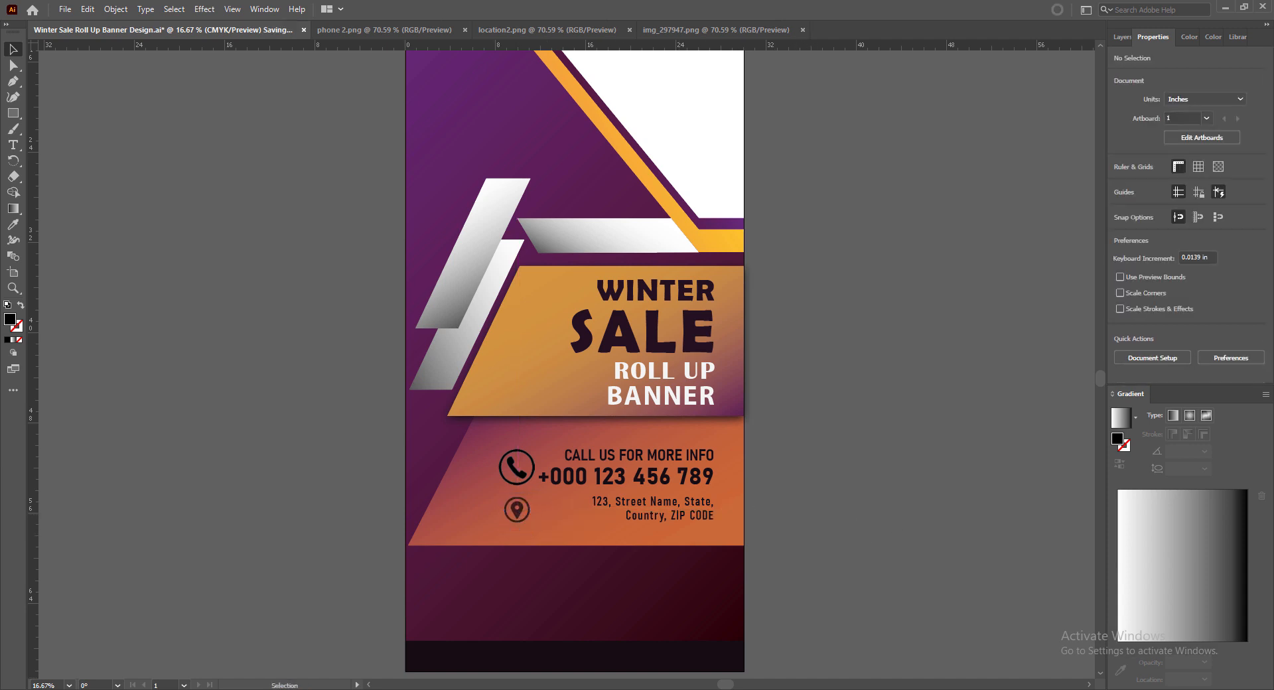
Bring the QR code from send-us-a-text-QR-code.png into the banner's dark lower-left area, sized about 5.93 in wide, below the orange contact panel
click(378, 30)
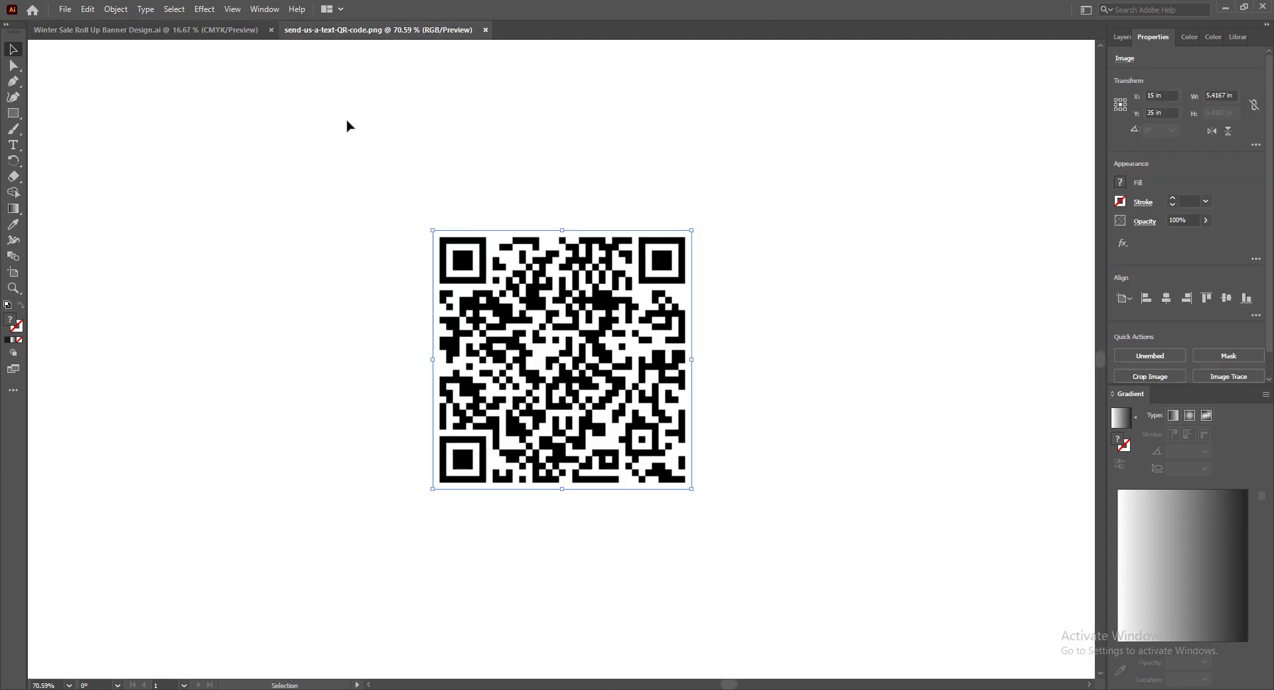
drag(559, 350, 469, 601)
key(Up)
key(Up)
key(Up)
key(Up)
key(Up)
key(Up)
key(Up)
key(Up)
key(Up)
key(Up)
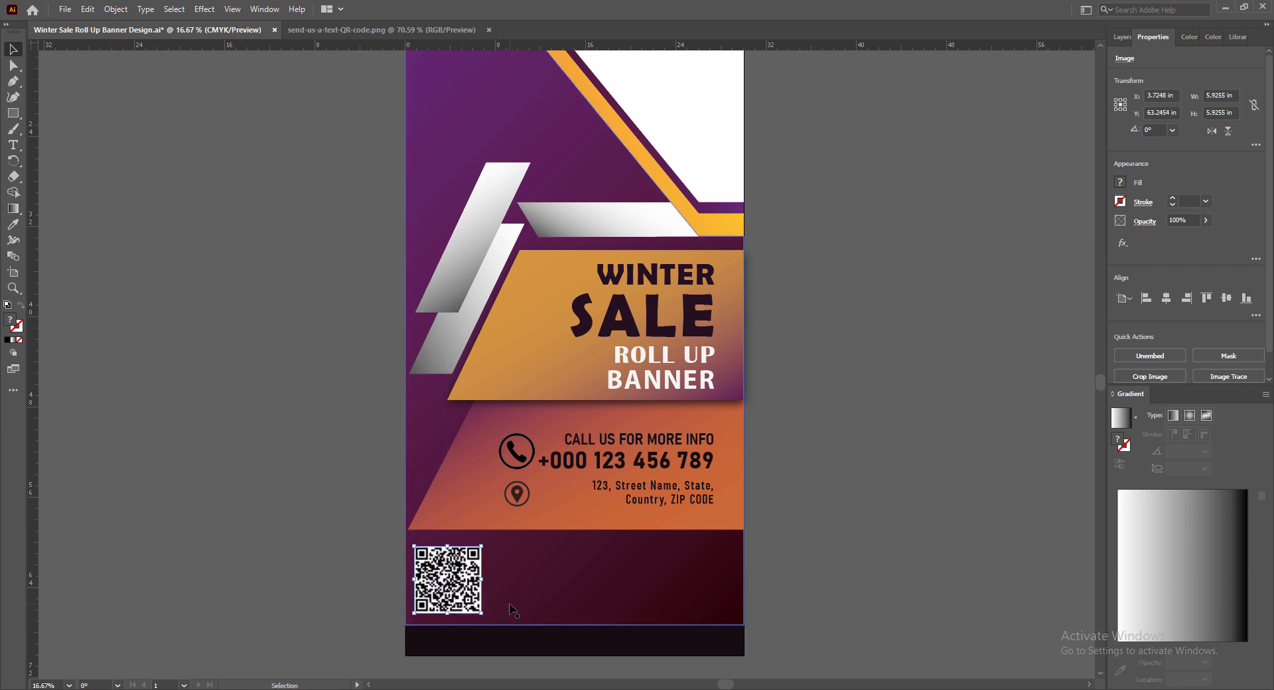
key(Up)
key(Up)
key(Up)
key(Up)
key(Up)
key(Up)
key(Up)
key(Up)
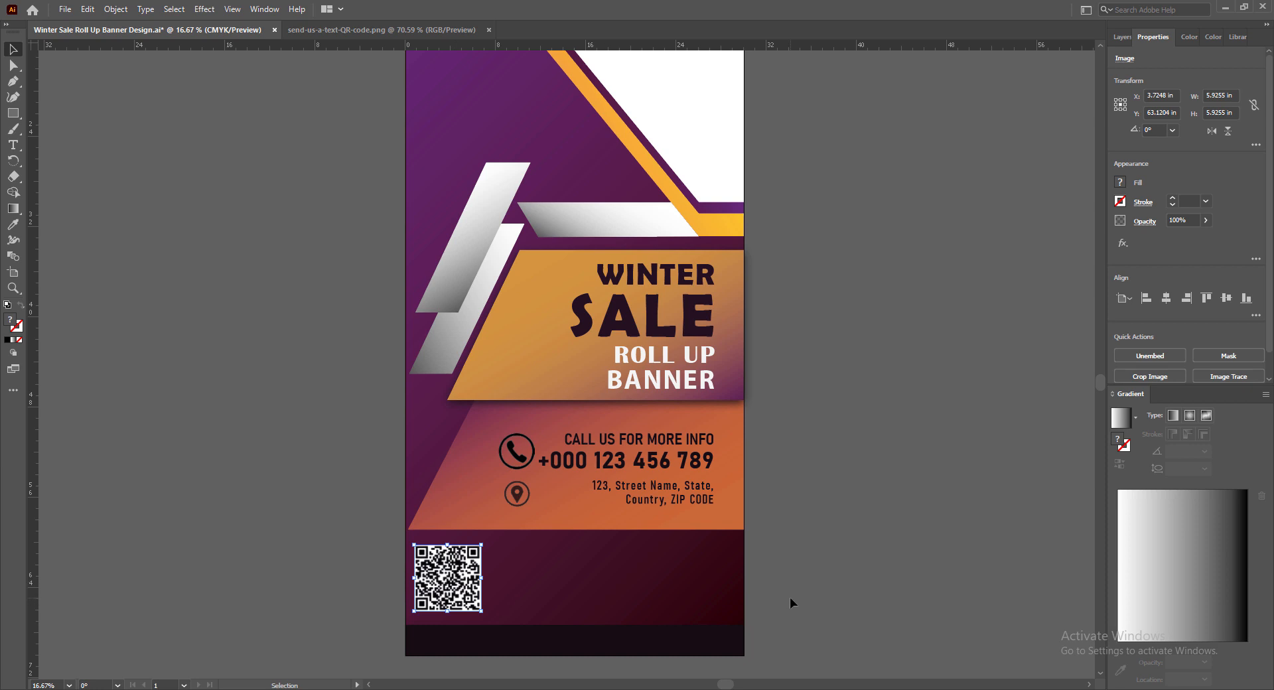
Shift the QR code slightly right to give it an even margin in the dark section, and save the document
key(Right)
key(Right)
key(Right)
key(Right)
key(Right)
key(Right)
key(Right)
key(Right)
key(Right)
key(Right)
key(Right)
key(Right)
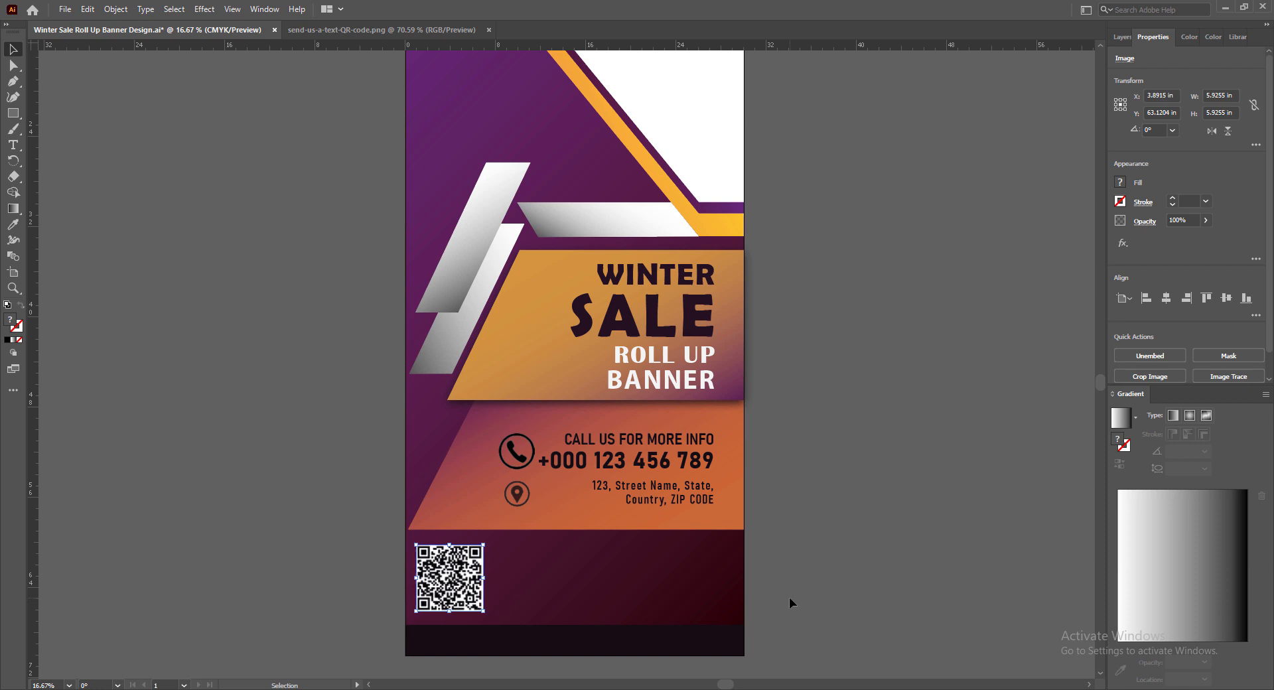
drag(450, 582, 453, 583)
click(826, 607)
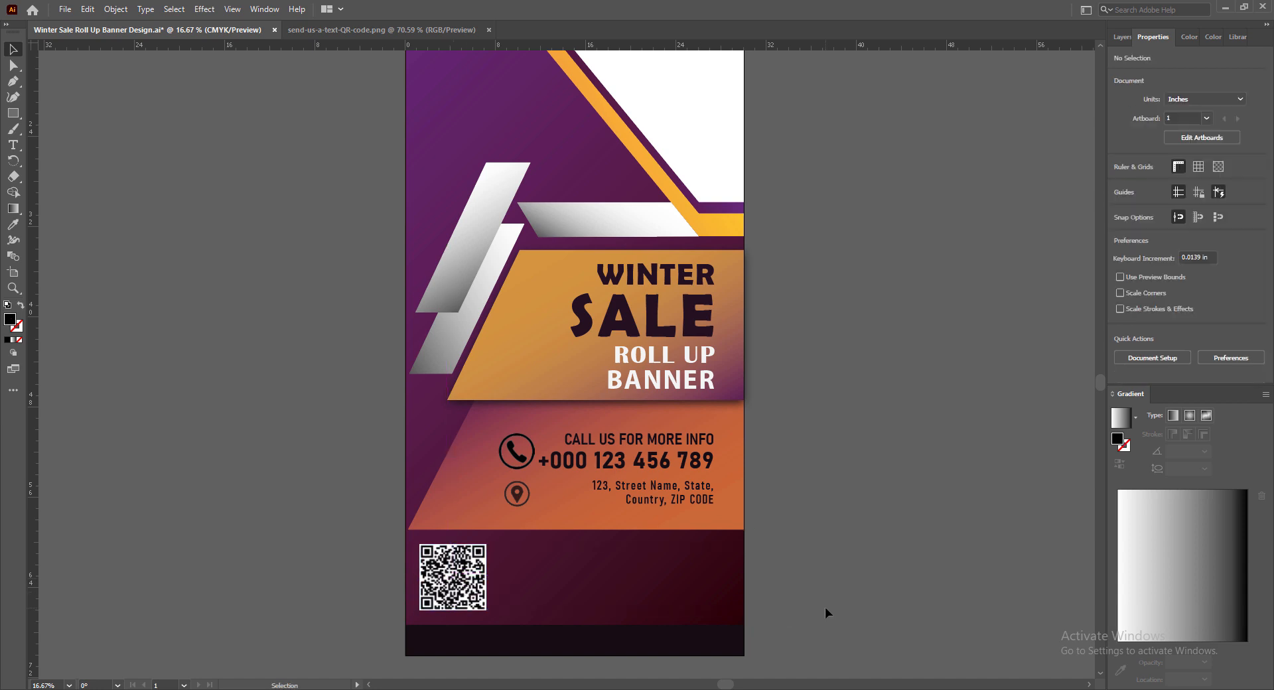
key(ctrl+s)
Add a placeholder text area about 16.9 in by 6.4 in to the right of the QR code and fill its text white
key(t)
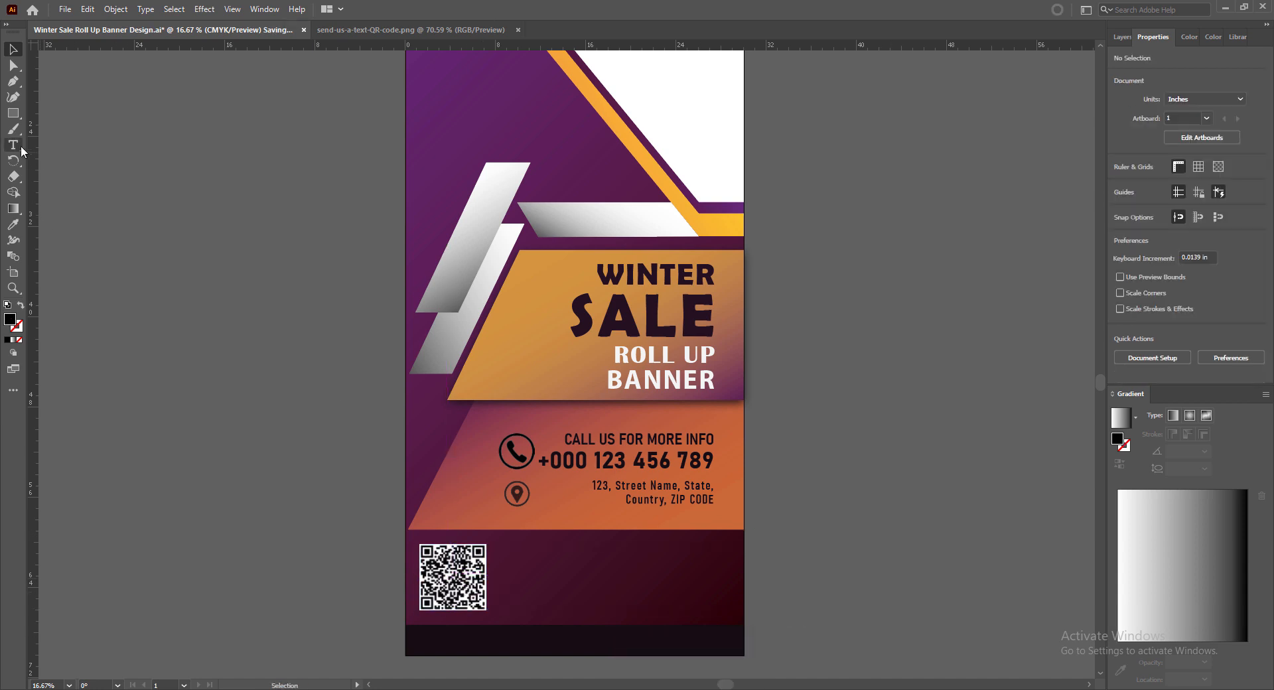
drag(531, 543, 722, 614)
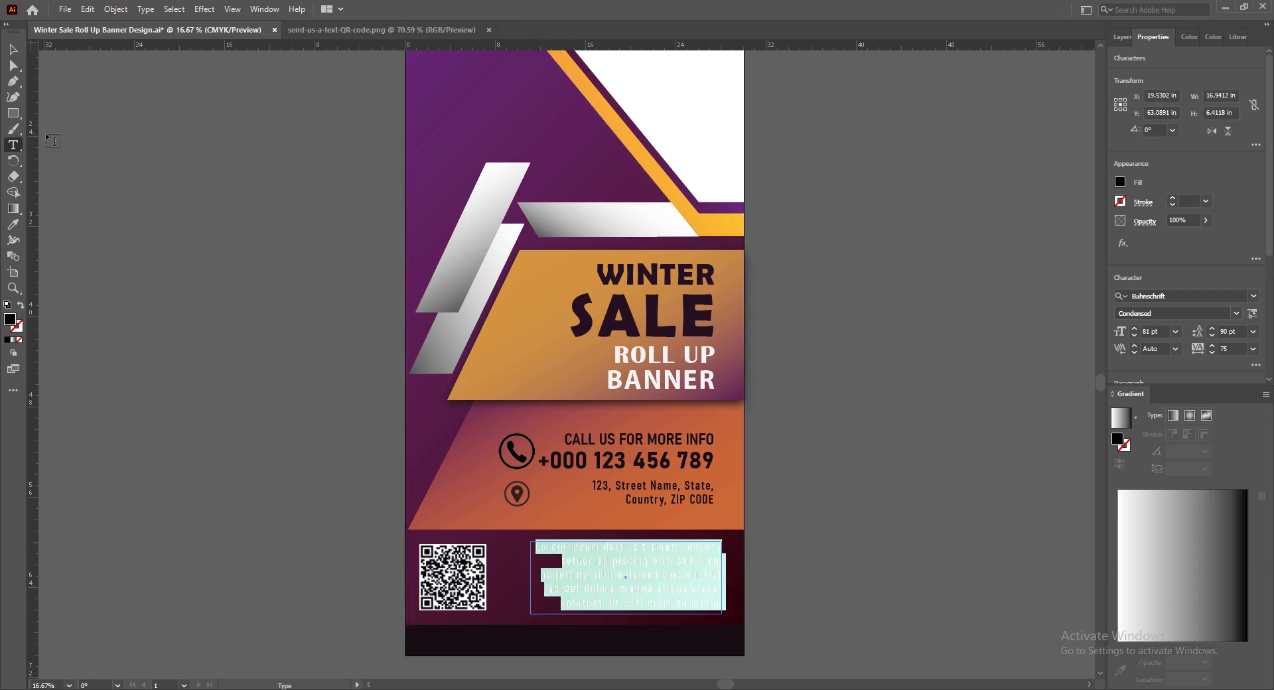
click(995, 231)
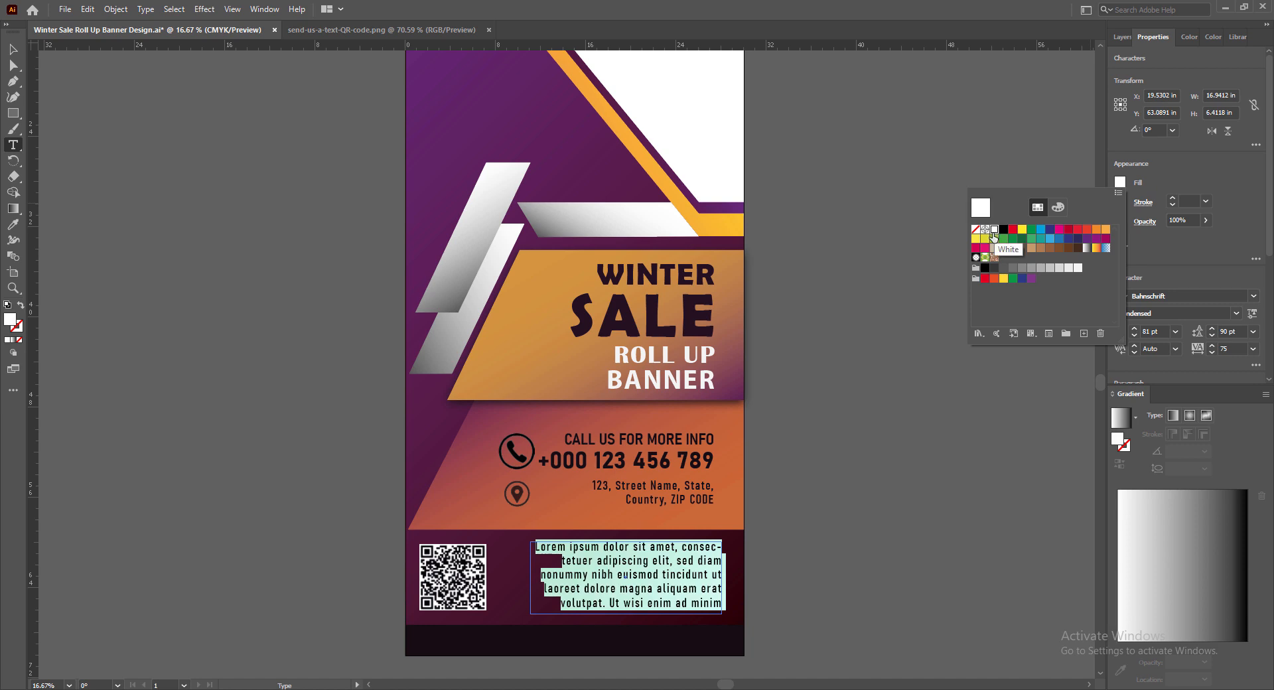
click(12, 51)
click(641, 579)
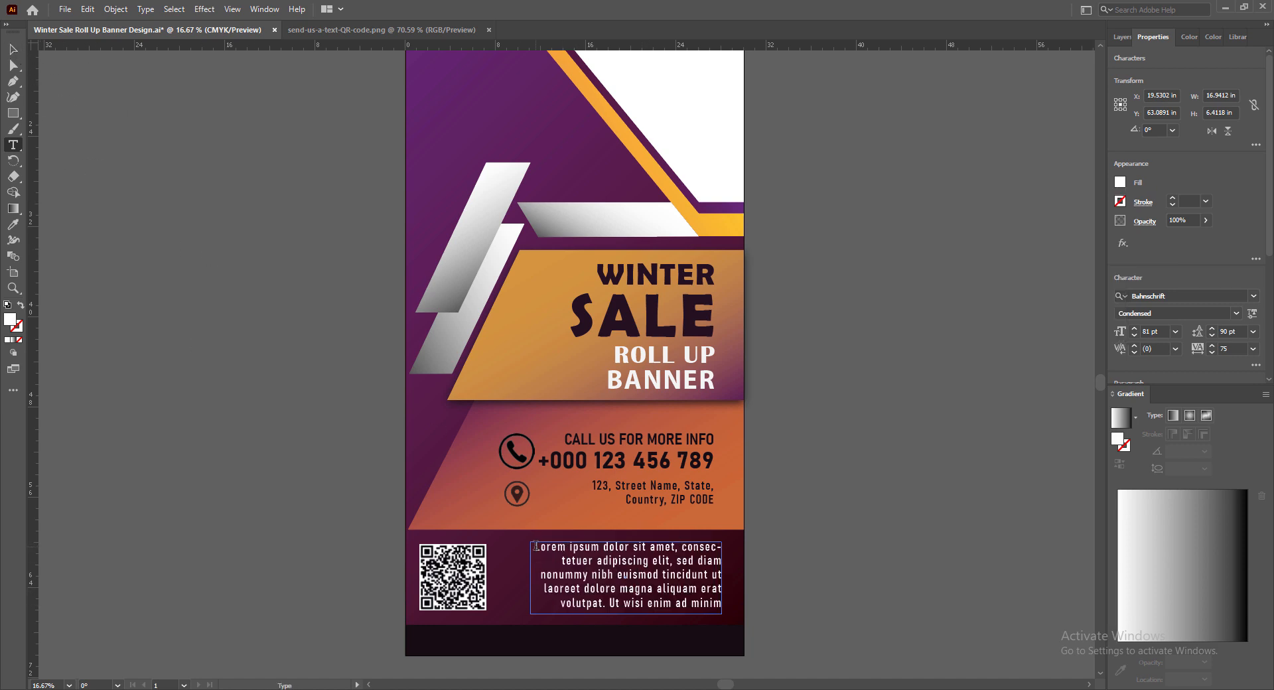
Set the placeholder paragraph to 60 pt with 72 pt leading
drag(535, 546, 724, 605)
click(1176, 331)
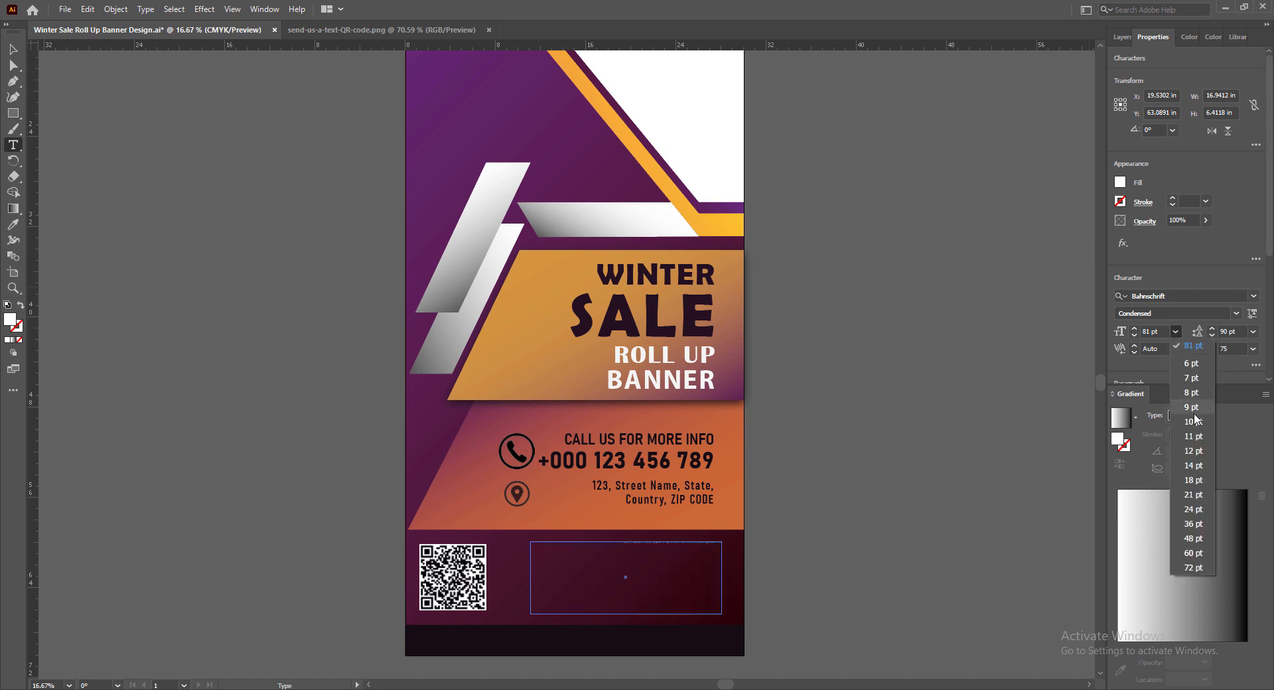
click(1193, 553)
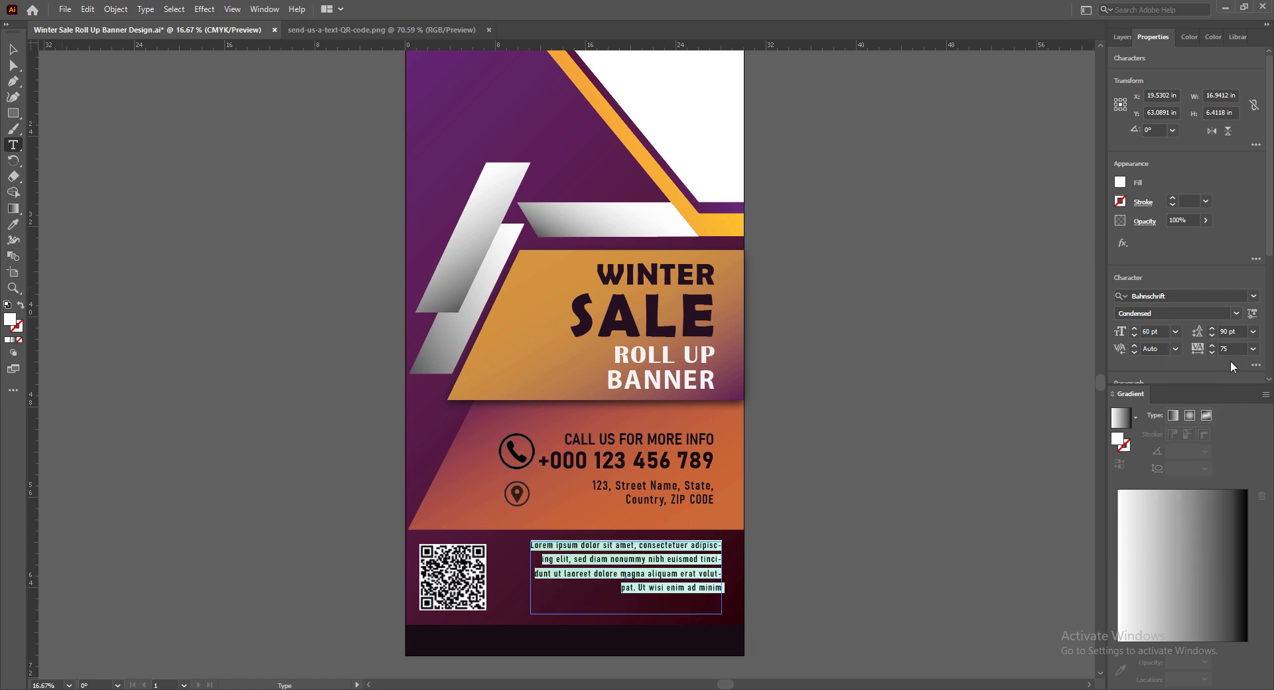
click(1253, 332)
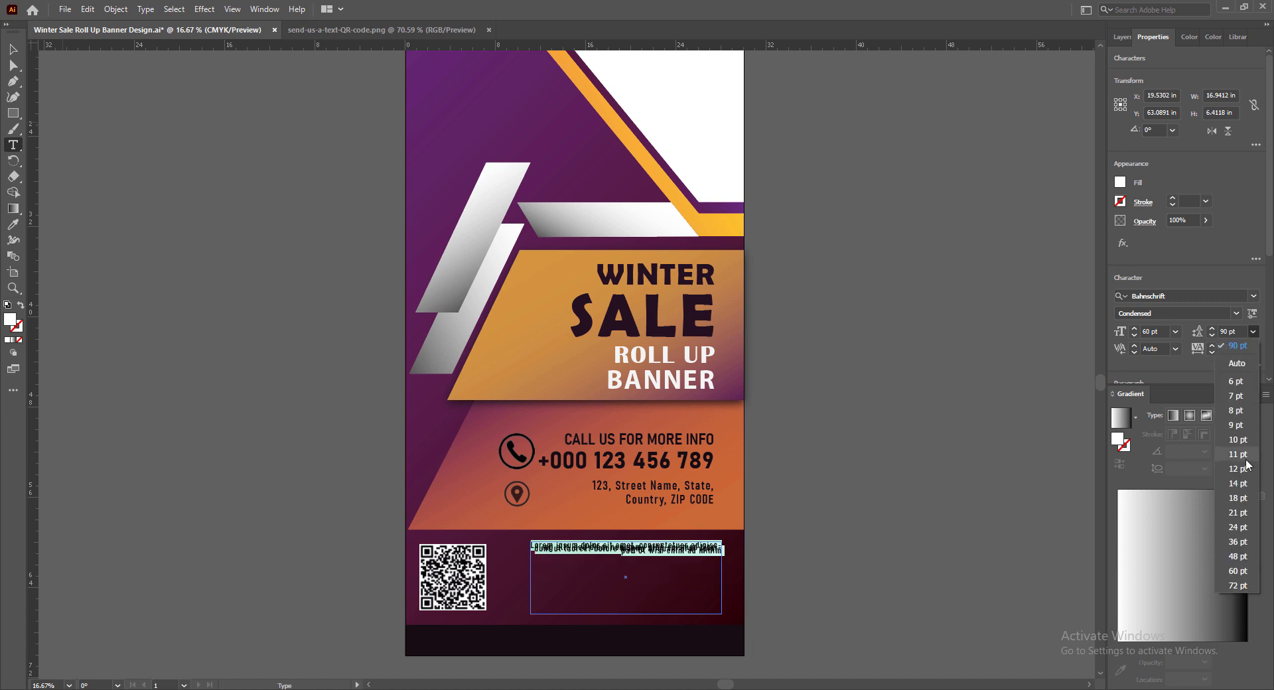
click(1238, 586)
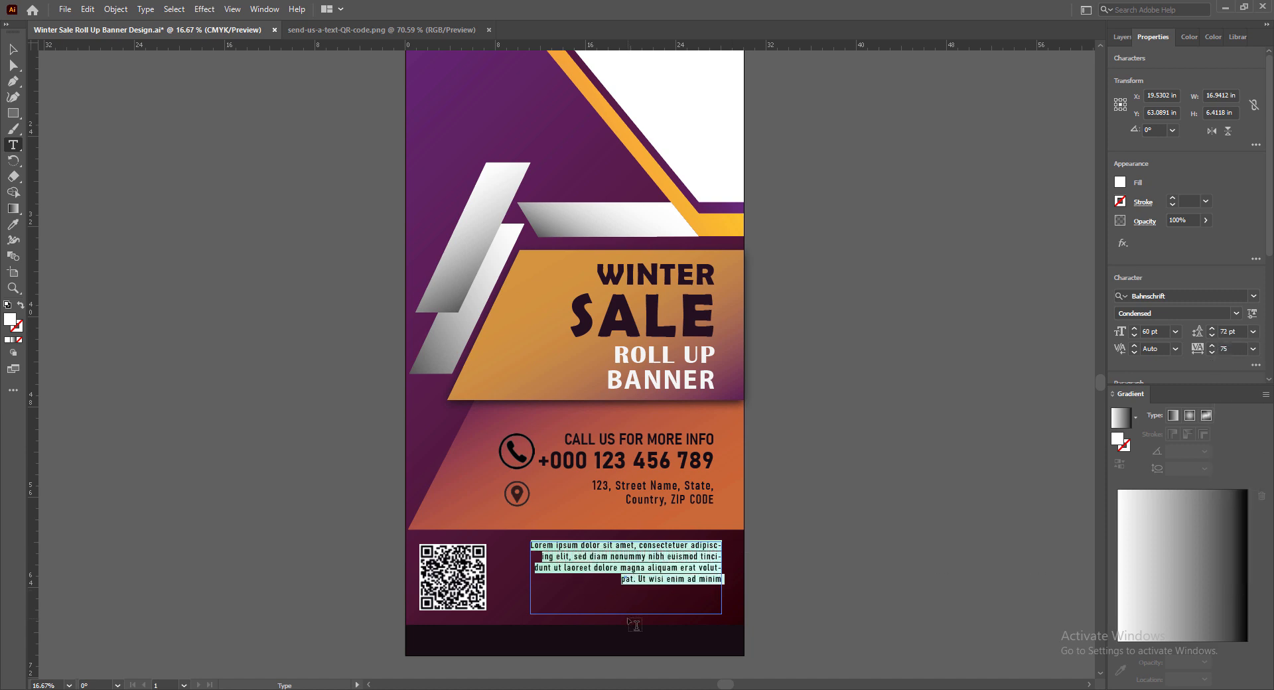
click(629, 572)
key(Escape)
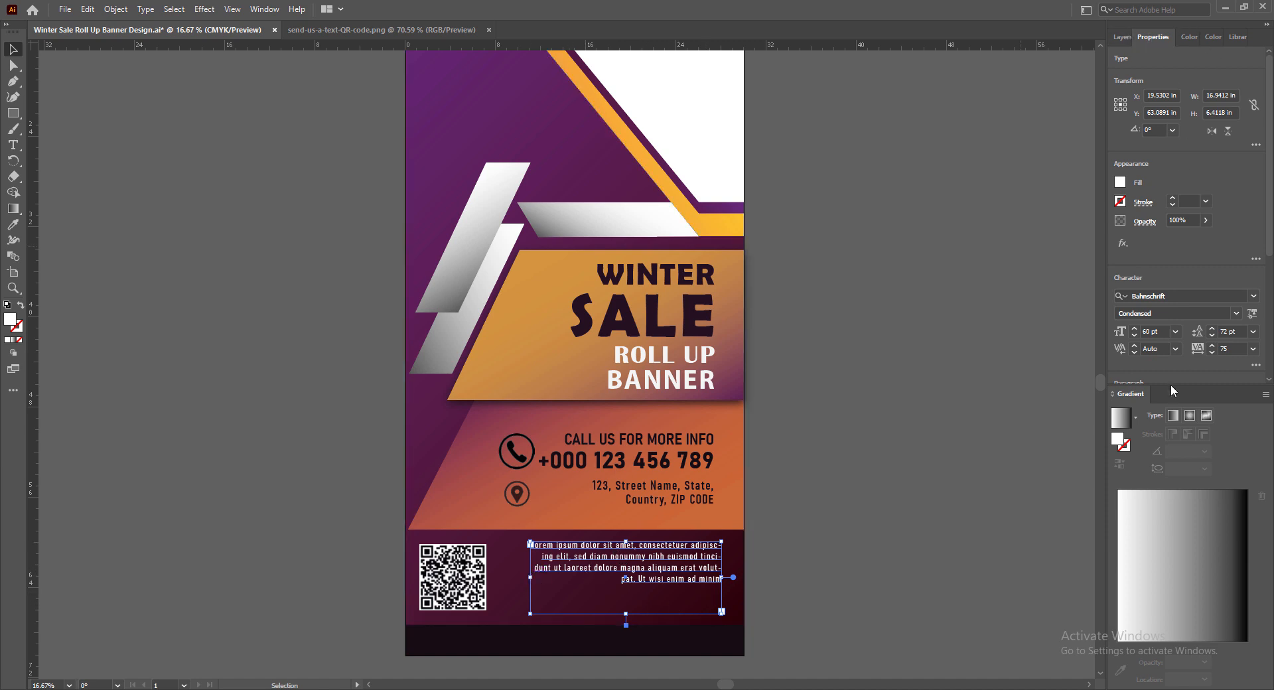
Justify the paragraph with its last line aligned right and shorten its text frame to about 4.4 in high
drag(1184, 389, 1184, 584)
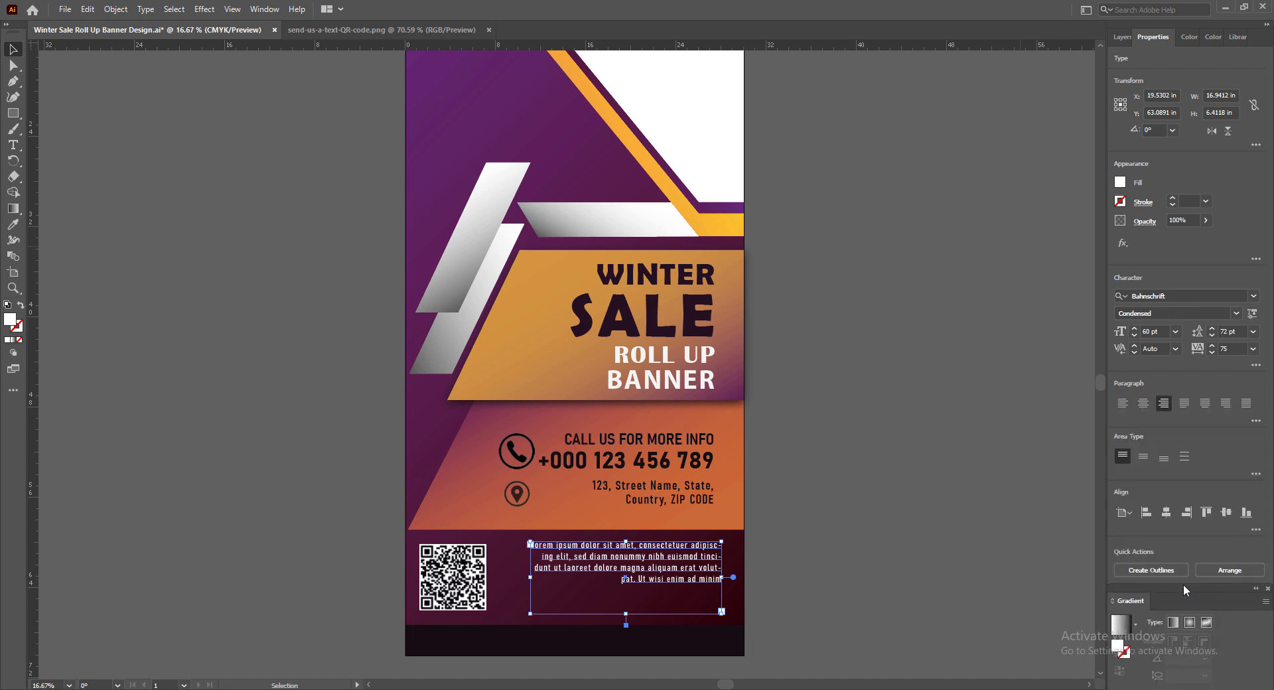
click(1226, 403)
drag(626, 614, 626, 592)
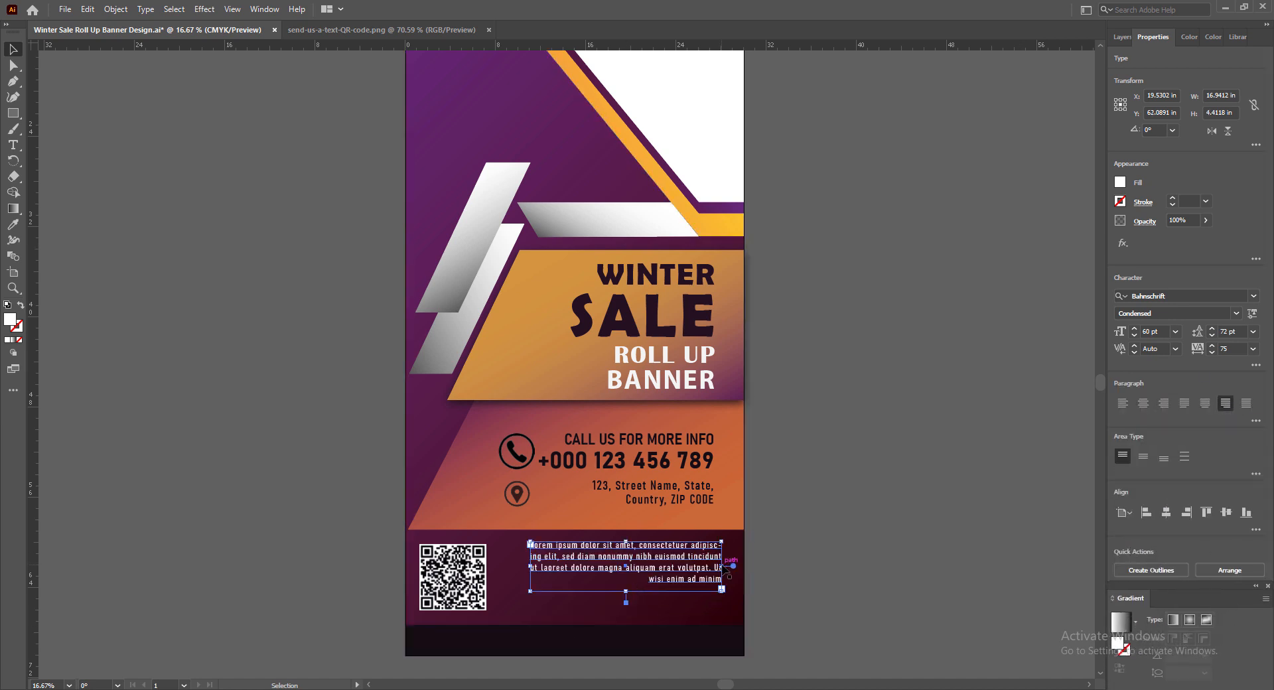
drag(721, 566, 727, 566)
Increase the paragraph's font size to 72 pt and extend its text frame to about 6.6 in high
click(1175, 332)
click(1193, 568)
drag(628, 591, 629, 617)
drag(727, 578, 691, 572)
double_click(722, 559)
key(Return)
click(707, 563)
key(Return)
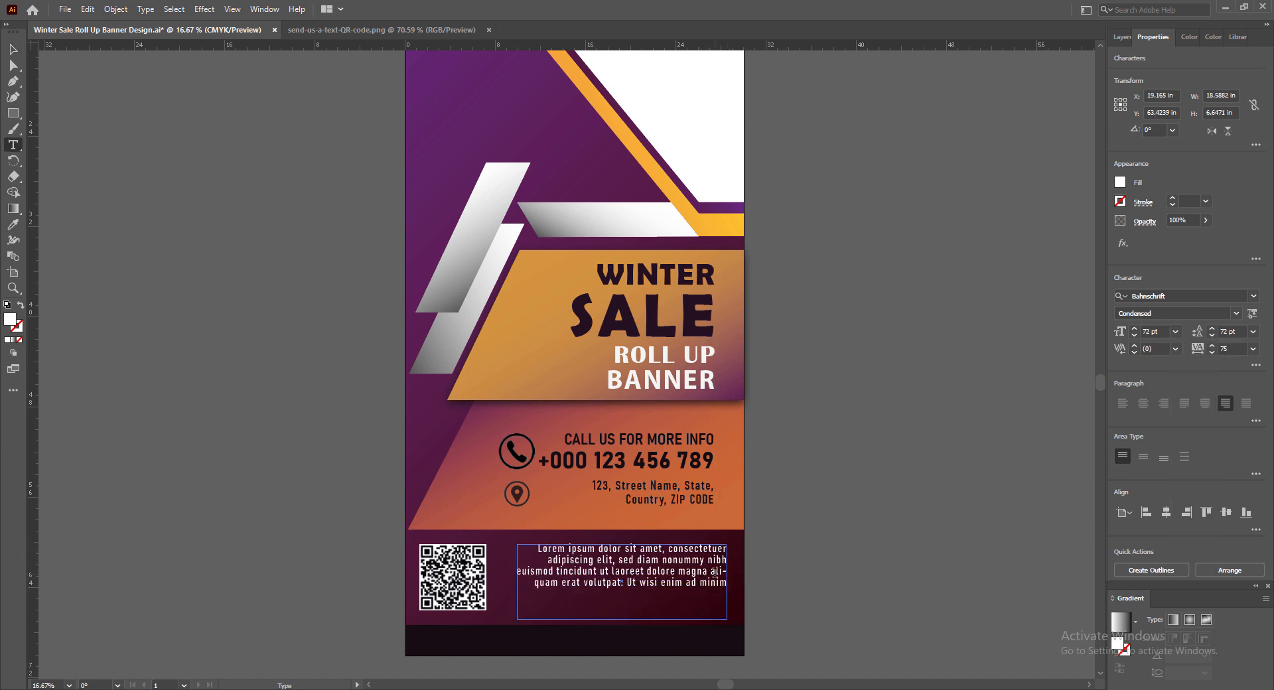
key(Delete)
key(ctrl+z)
key(ctrl+z)
key(ctrl+z)
key(ctrl+z)
key(ctrl+z)
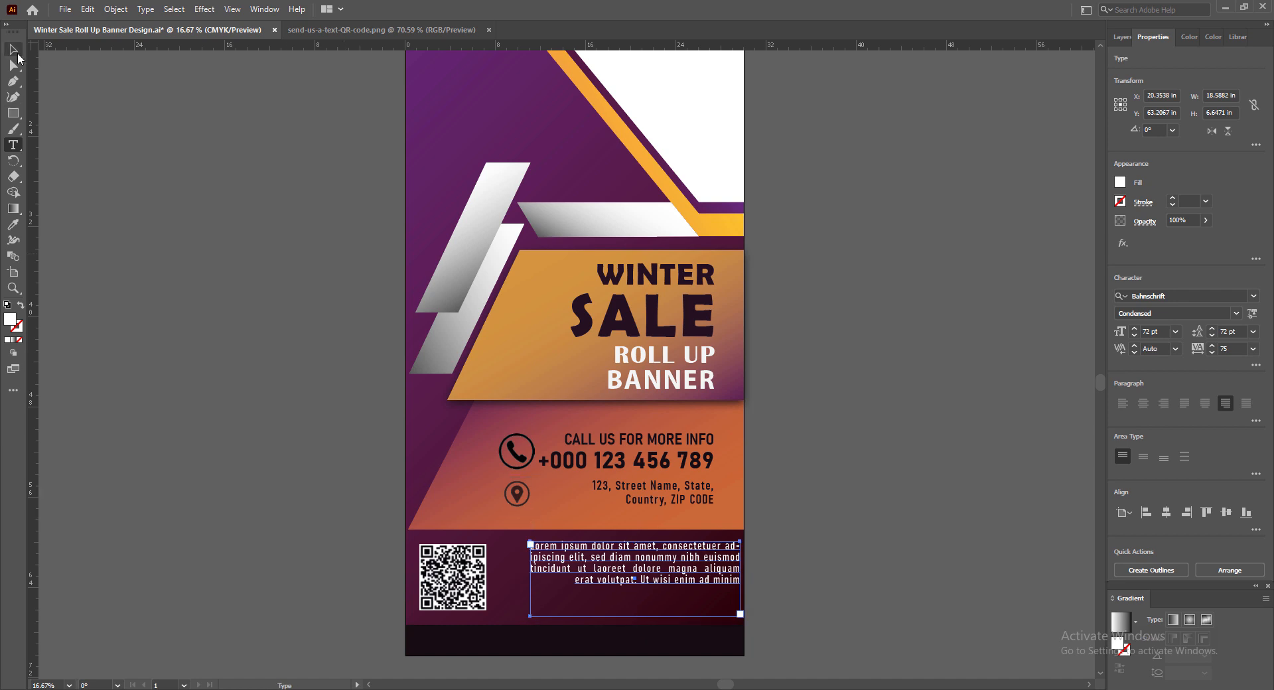
Resize the paragraph's frame to about 16.7 in by 5.2 in and place it with its right edge in line with the address text
click(13, 50)
drag(529, 578, 503, 578)
drag(658, 556, 627, 565)
drag(494, 583, 538, 583)
drag(635, 608, 634, 622)
drag(631, 586, 628, 567)
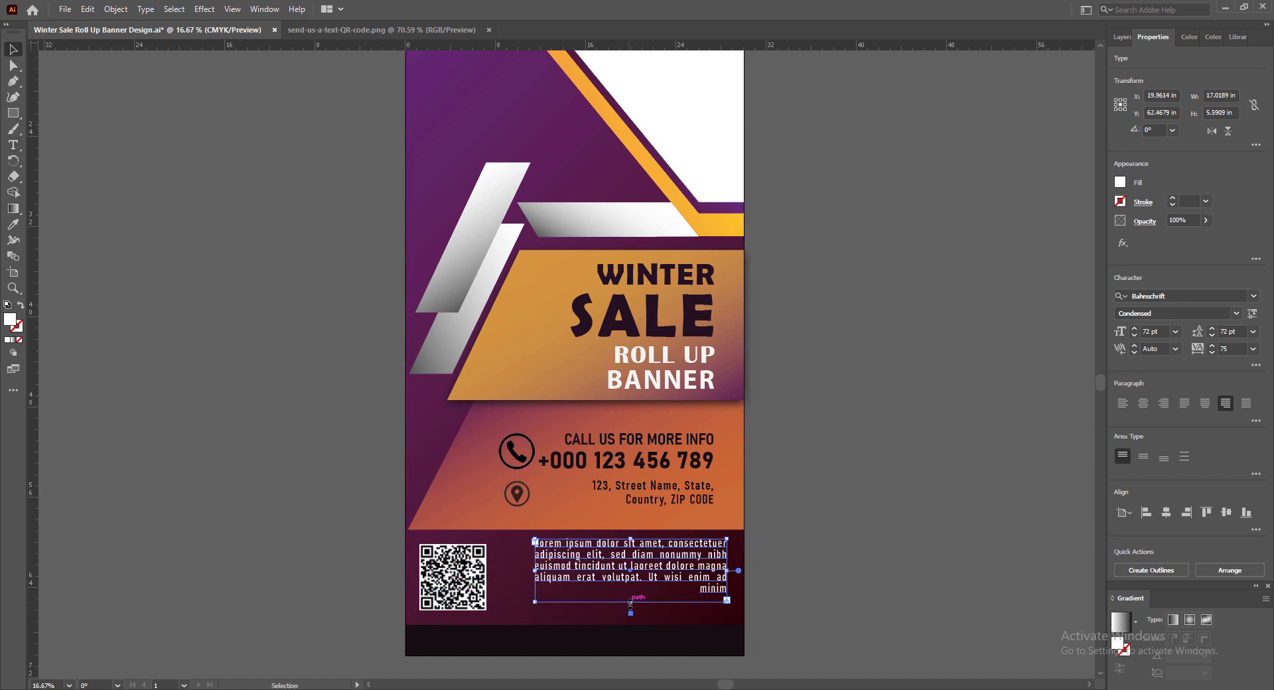
drag(537, 570, 525, 570)
drag(728, 570, 714, 570)
drag(618, 540, 618, 545)
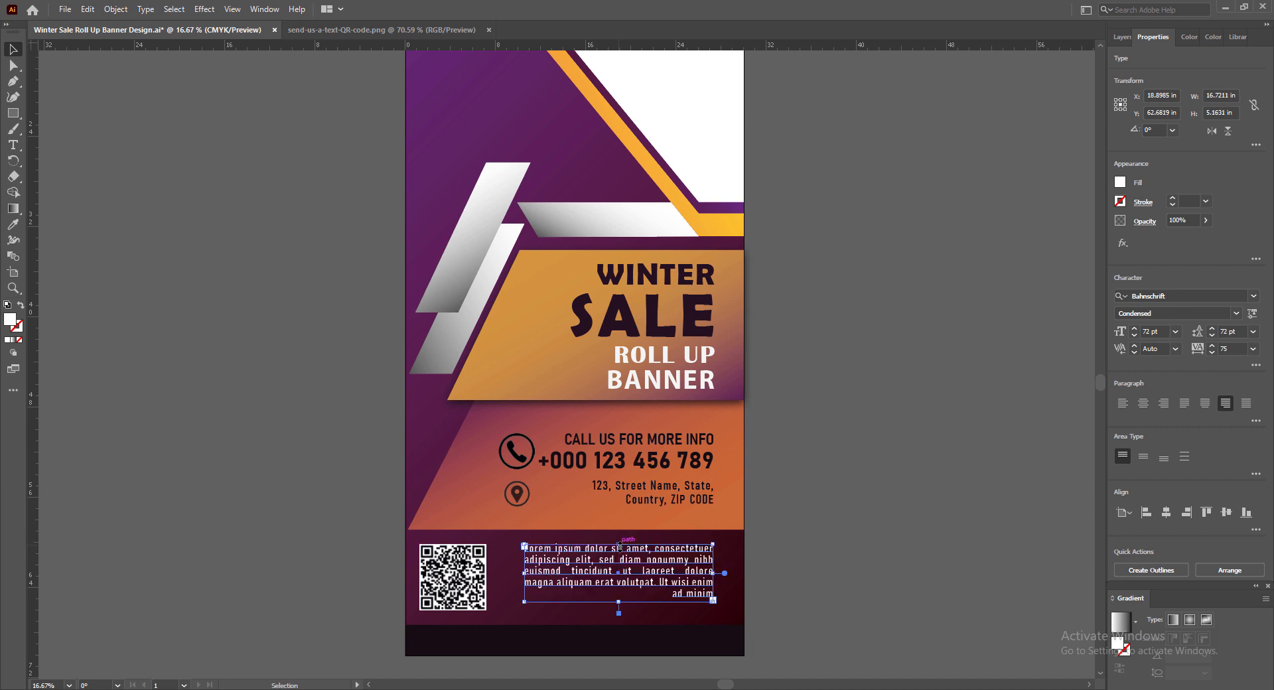
Delete the trailing words "Ut wisi enim ad minim" so the paragraph ends with "volutpat."
double_click(573, 580)
key(Escape)
click(824, 506)
double_click(659, 583)
drag(660, 582, 716, 595)
key(BackSpace)
key(Escape)
click(889, 572)
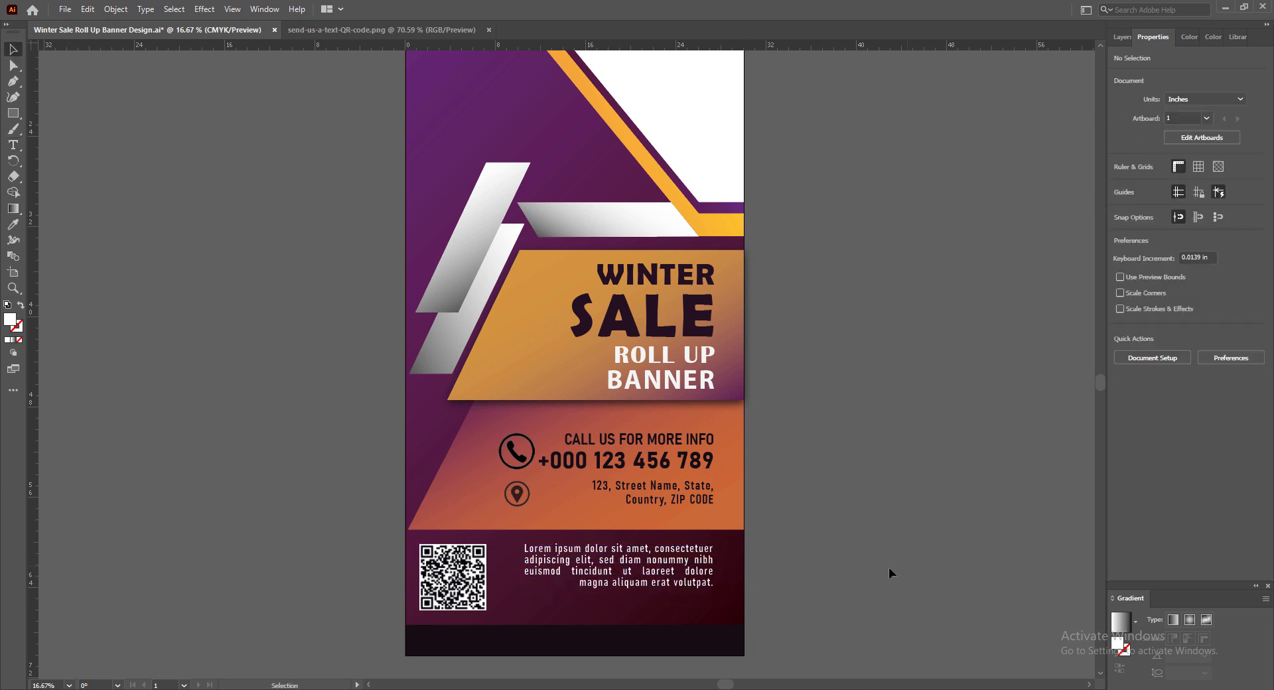
drag(660, 556, 569, 621)
click(922, 600)
key(ctrl+s)
double_click(576, 643)
key(ctrl+a)
text(www.br)
key(Escape)
mouse_move(569, 650)
mouse_down()
mouse_move(572, 605)
mouse_move(567, 641)
mouse_up()
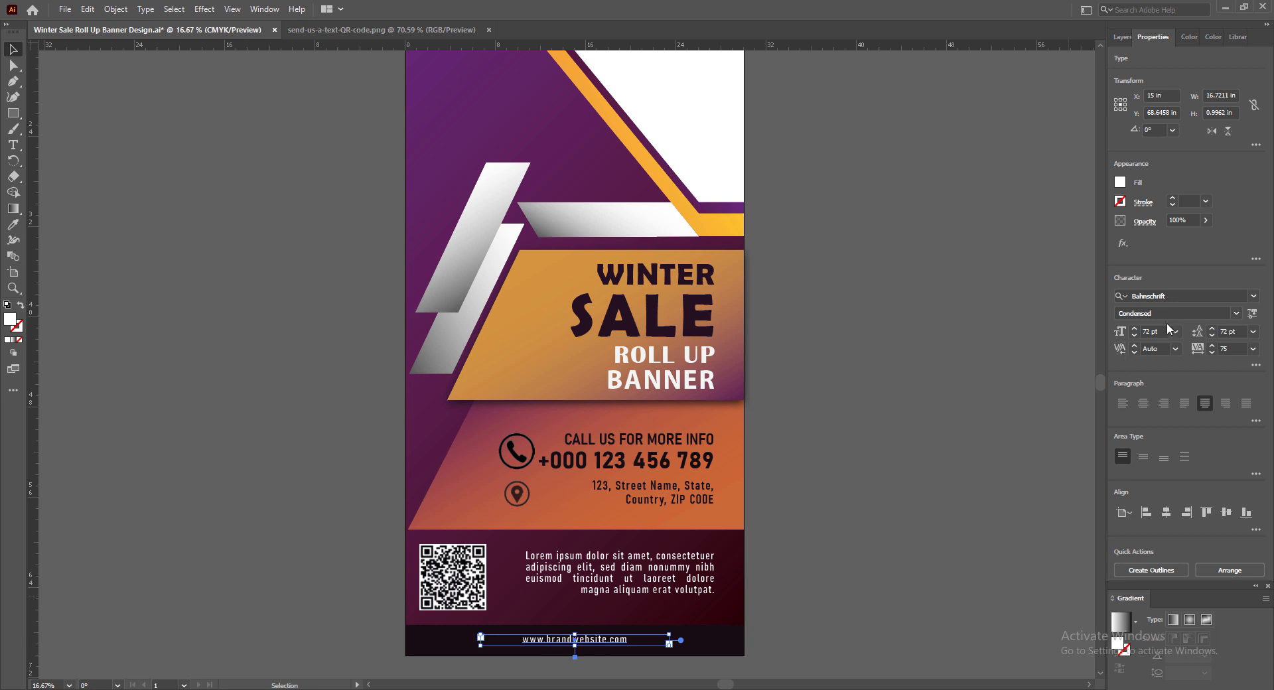
Set the footer website text to Bahnschrift SemiBold at 81 pt
click(1237, 314)
click(1149, 489)
click(1134, 329)
click(1135, 329)
click(1135, 329)
click(1135, 329)
click(1135, 329)
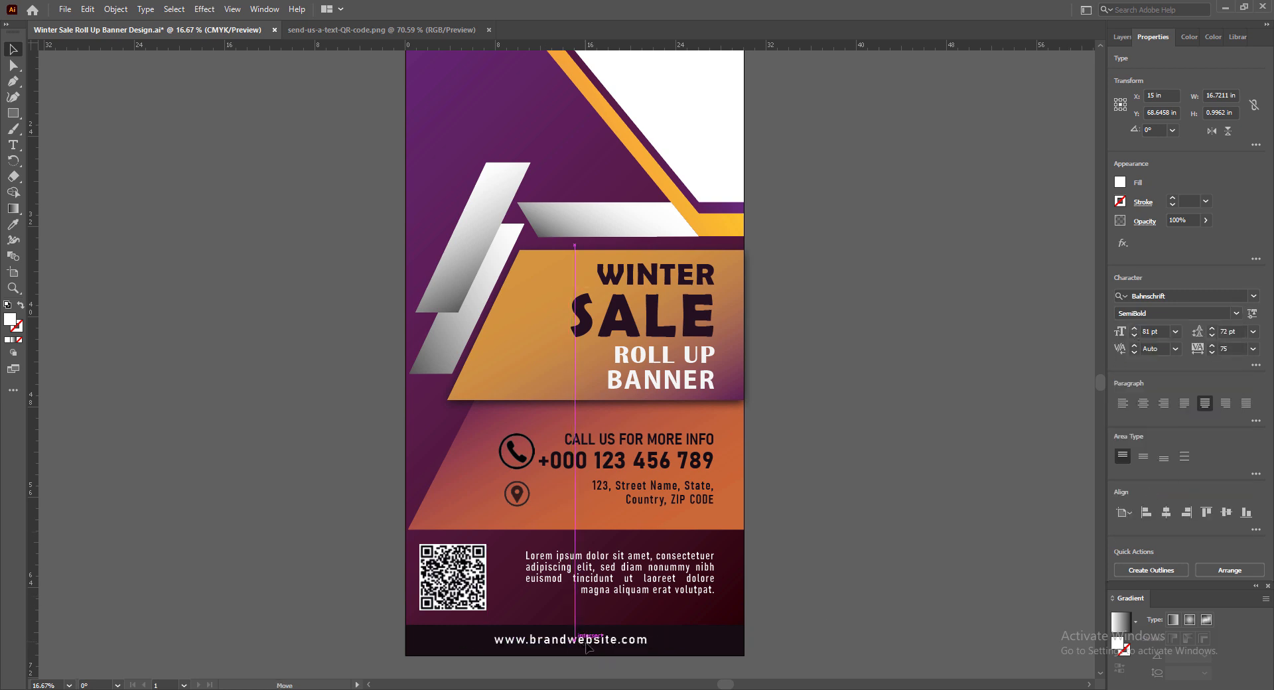
click(1135, 330)
click(1135, 329)
click(1135, 329)
click(1135, 329)
Fine-tune the website text's position in the middle of the footer strip
key(Up)
key(Up)
key(Up)
key(Up)
key(Up)
key(Up)
key(Up)
key(Up)
key(Up)
key(Up)
key(Up)
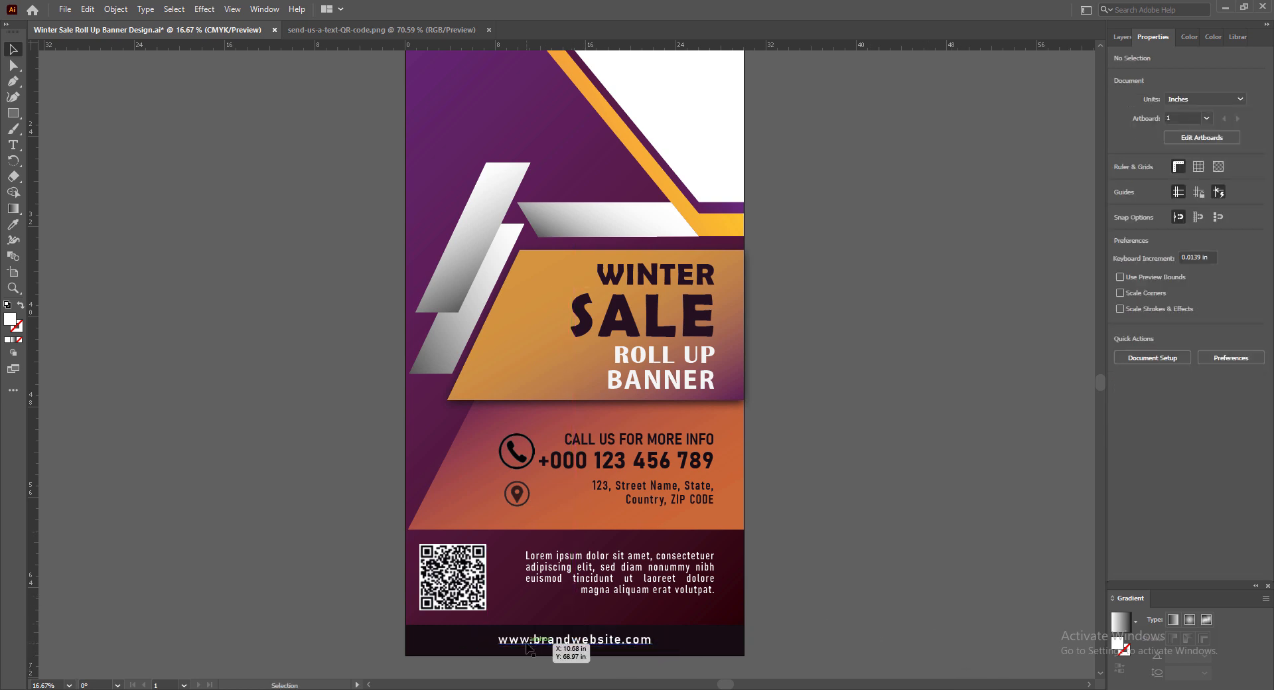
click(866, 640)
key(ctrl+z)
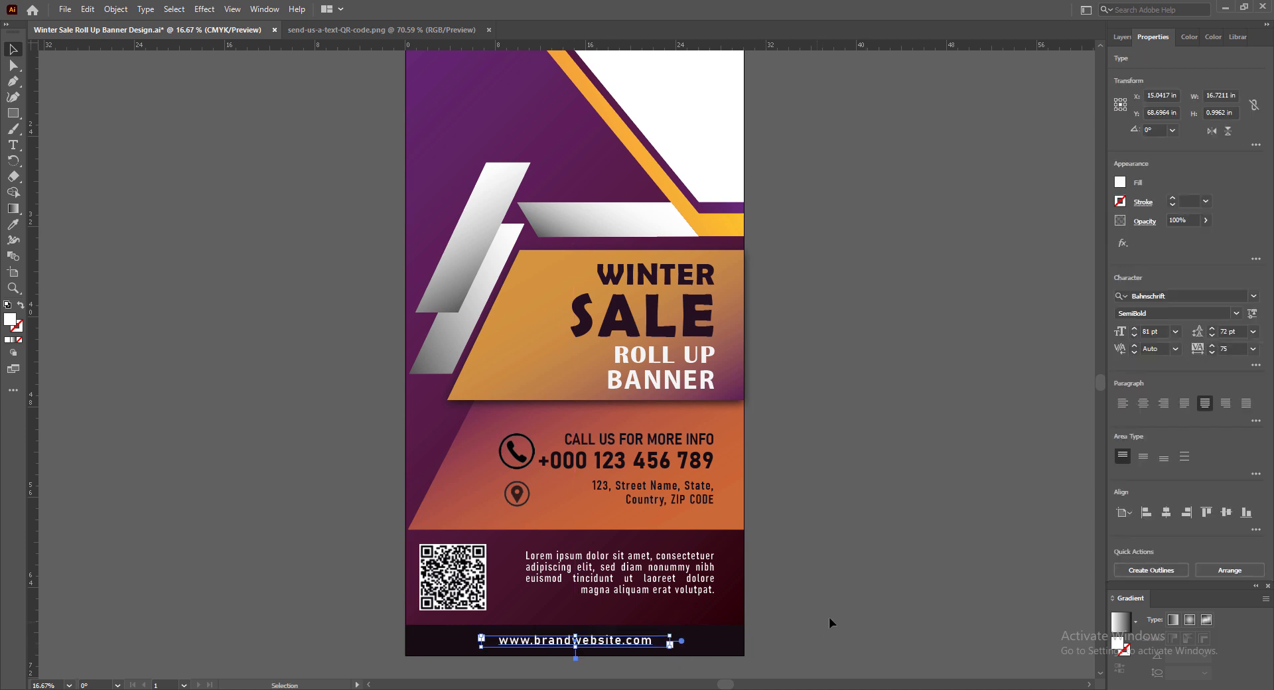
Move the placeholder paragraph down to centre it vertically beside the QR code, keeping its right edge in line with the text above
click(705, 590)
key(shift+Down)
key(shift+Down)
key(shift+Down)
key(shift+Down)
key(shift+Down)
double_click(620, 629)
drag(620, 564, 620, 569)
key(shift+Up)
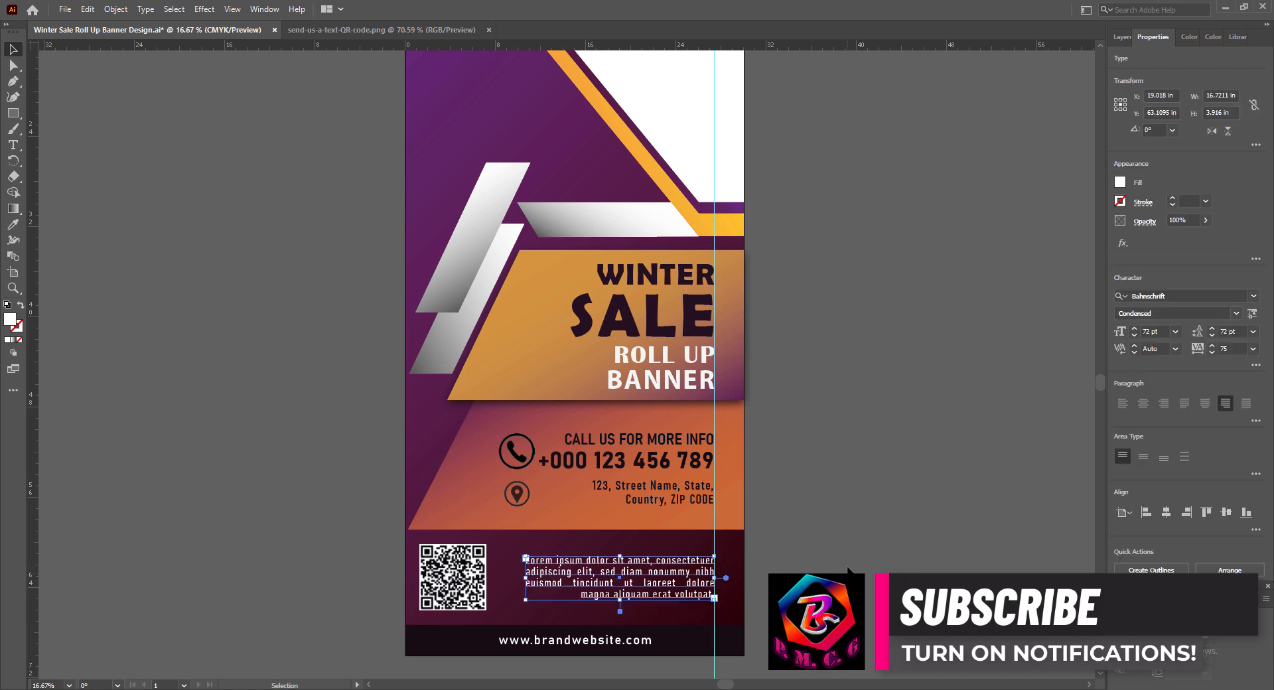
Remove the vertical guide at the text's right edge and save the document
drag(715, 518, 32, 255)
scroll(906, 491, up, 3)
key(ctrl+s)
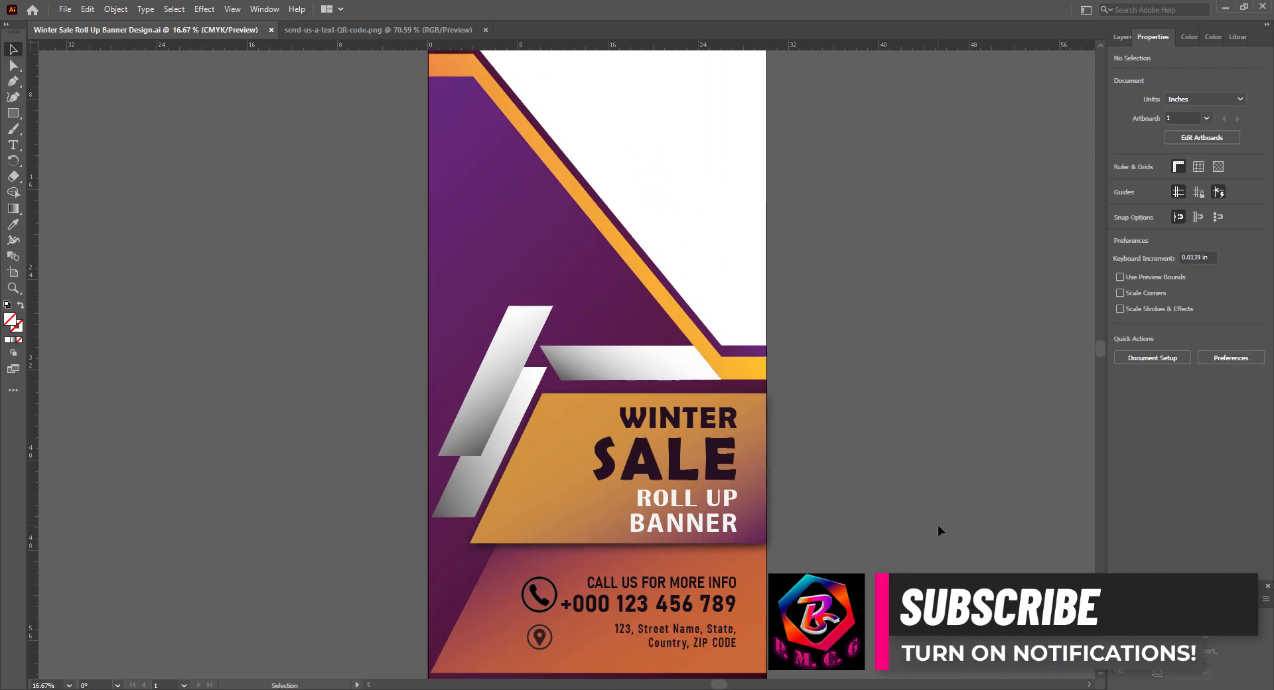
Draw an unfilled square about 9 in by 9 in with a white (ffffff) stroke in the purple area above the grey parallelograms
click(14, 113)
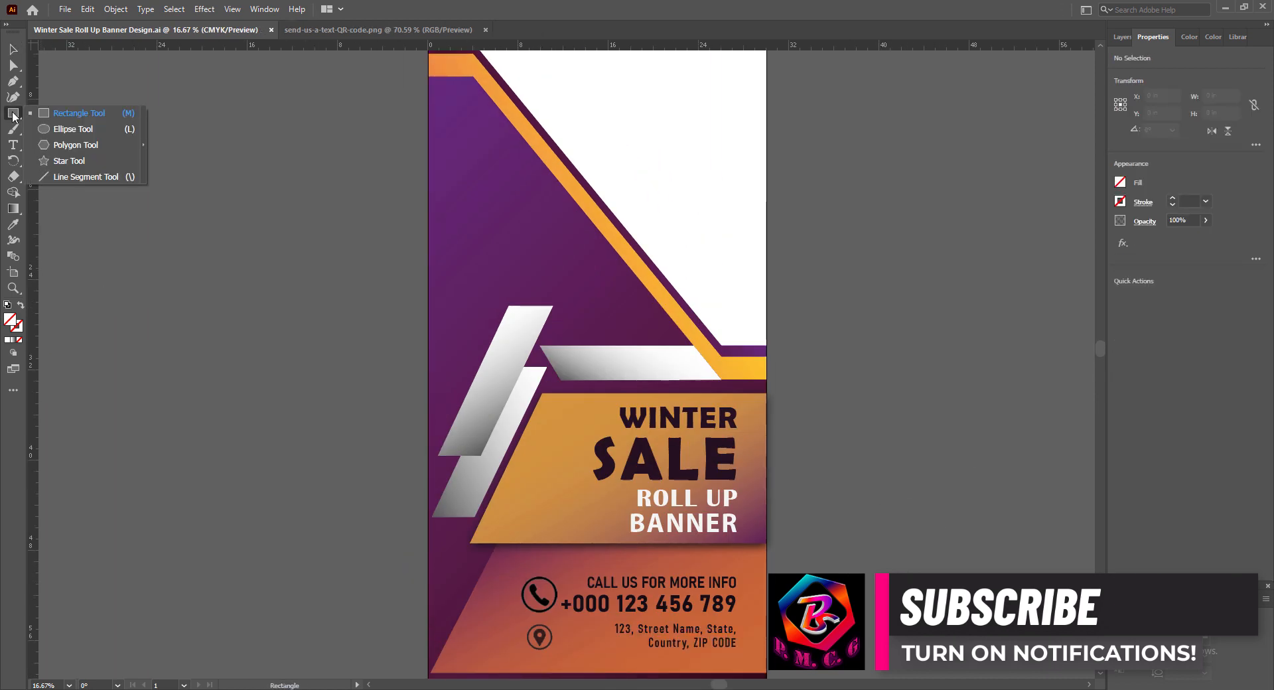
double_click(18, 329)
text(ffffff)
key(Return)
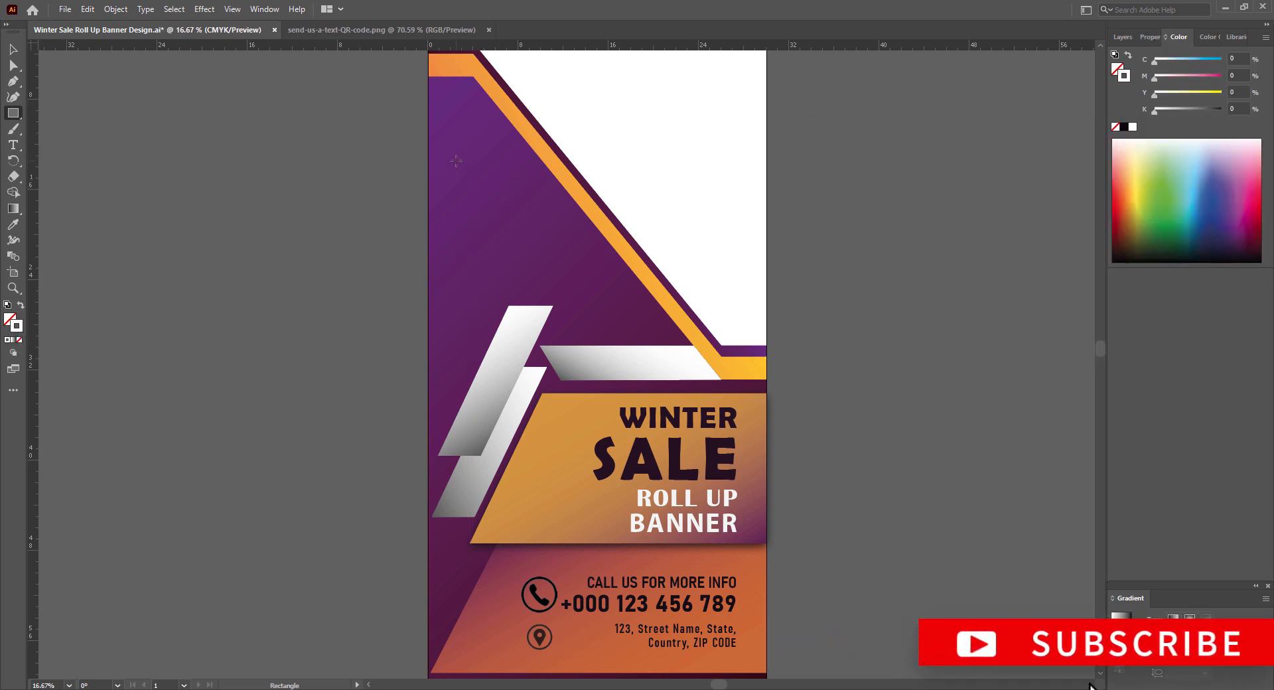
drag(455, 160, 557, 261)
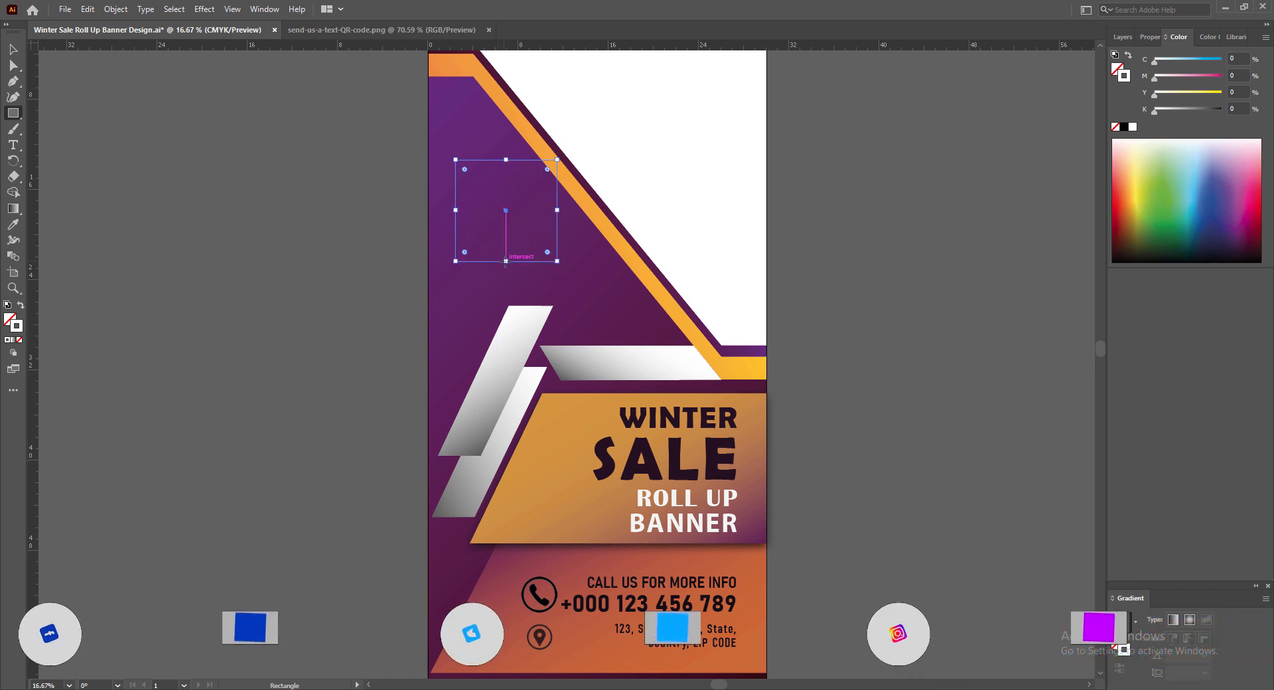
Set the square's stroke weight to 17 pt
click(13, 49)
click(1153, 37)
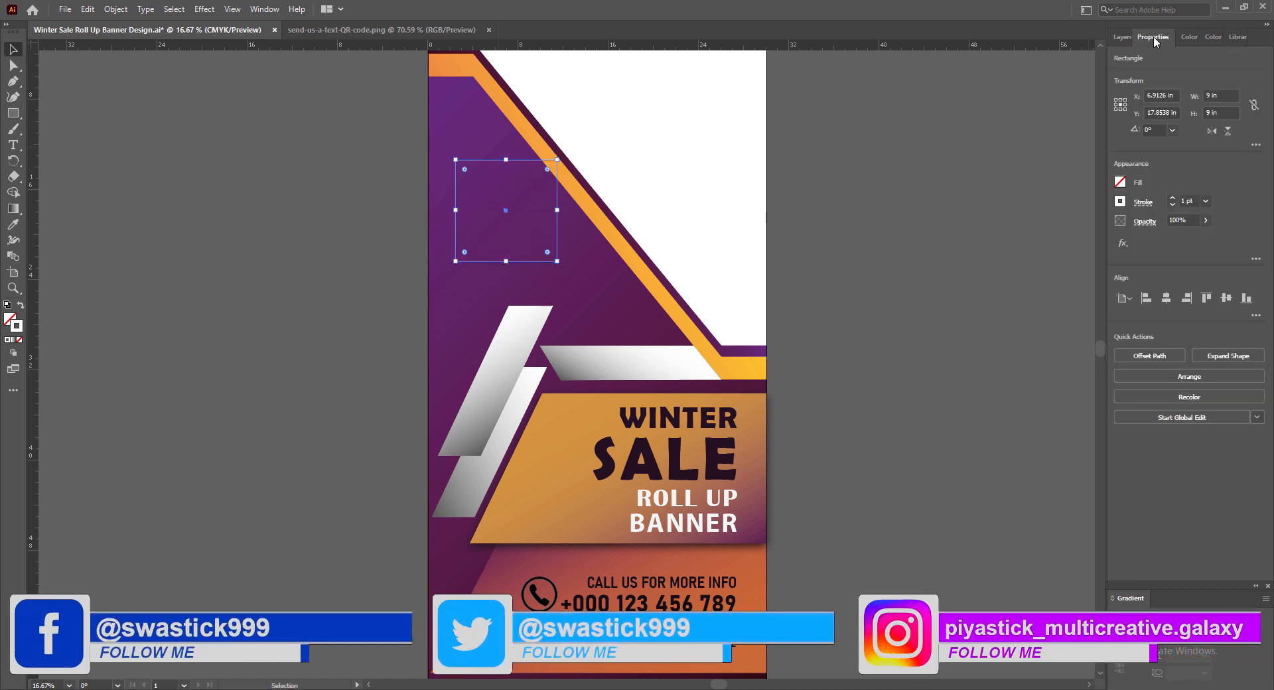
click(1173, 200)
click(1172, 200)
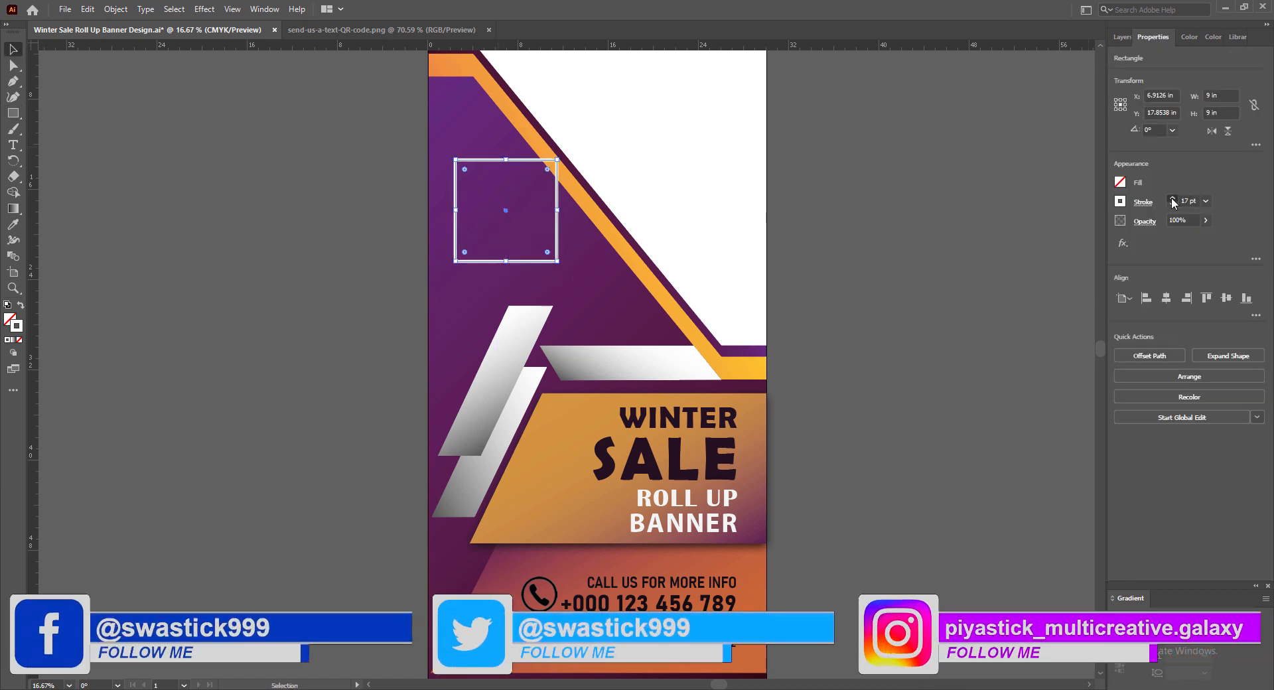
Shrink the outlined square to about 8.66 in by 8.66 in and shift it slightly down and left in the purple area
click(1172, 201)
click(299, 170)
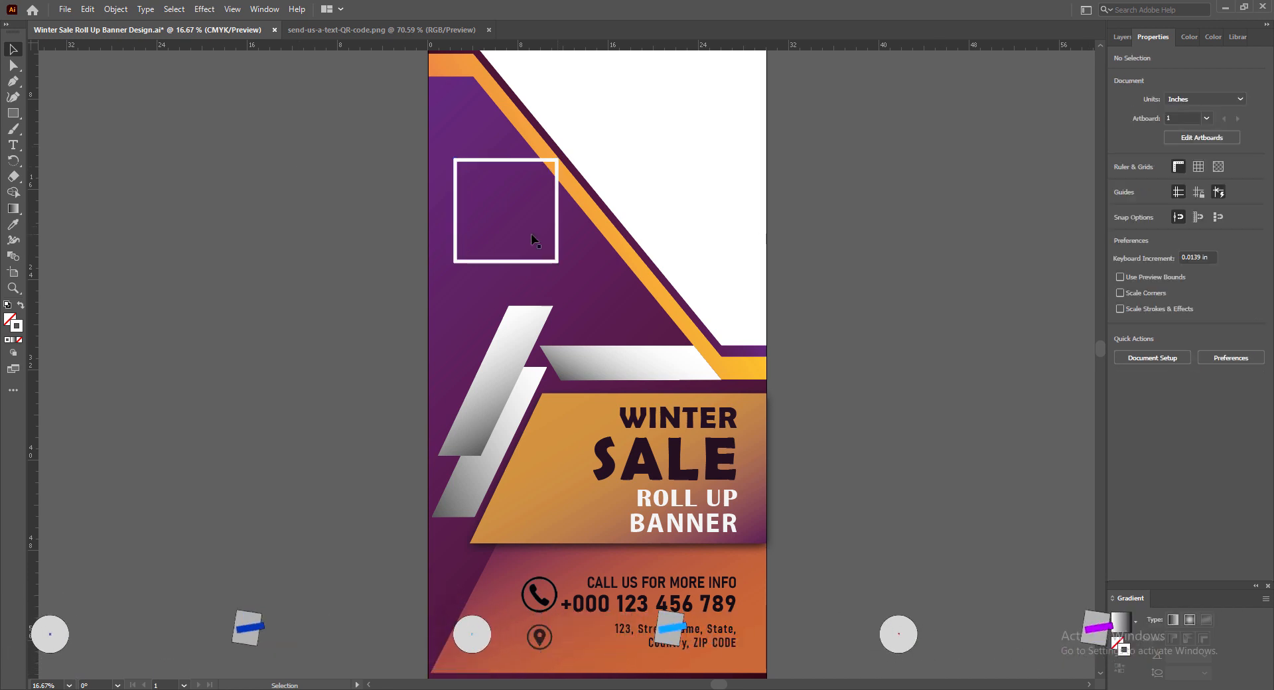
drag(509, 160, 449, 172)
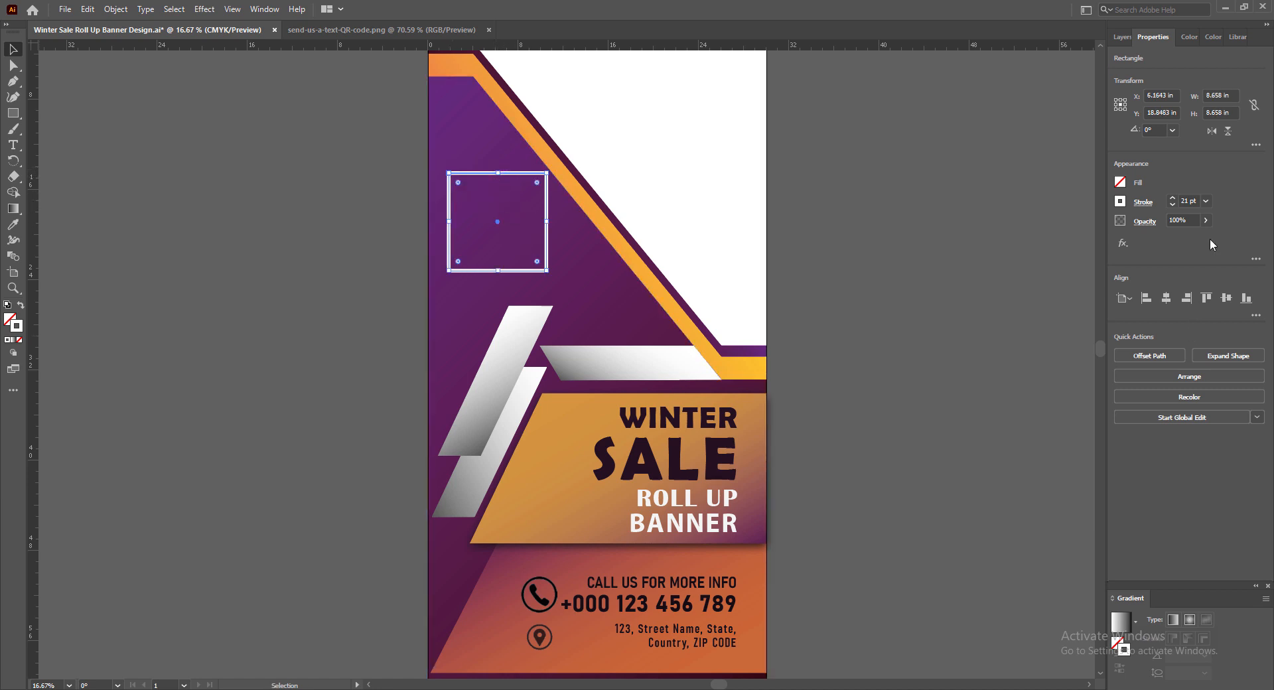
Set the outlined square's stroke weight to 24 pt
click(1172, 199)
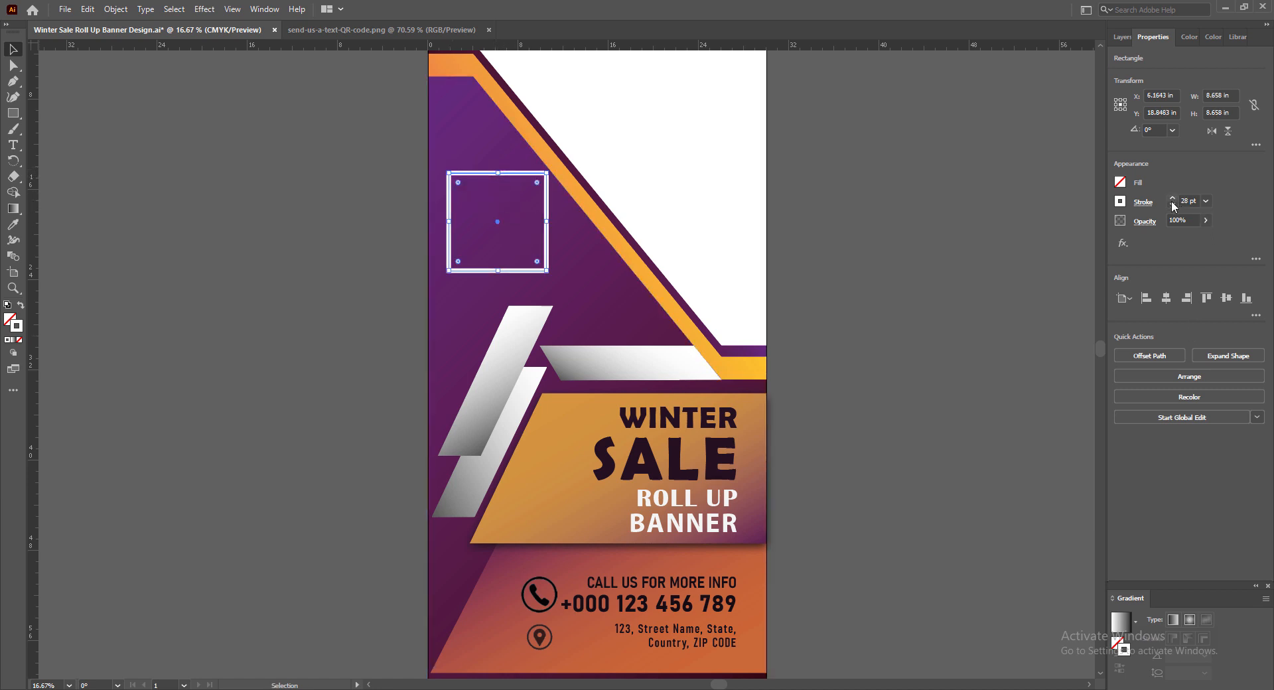
click(1172, 205)
click(1173, 206)
click(1173, 205)
click(424, 282)
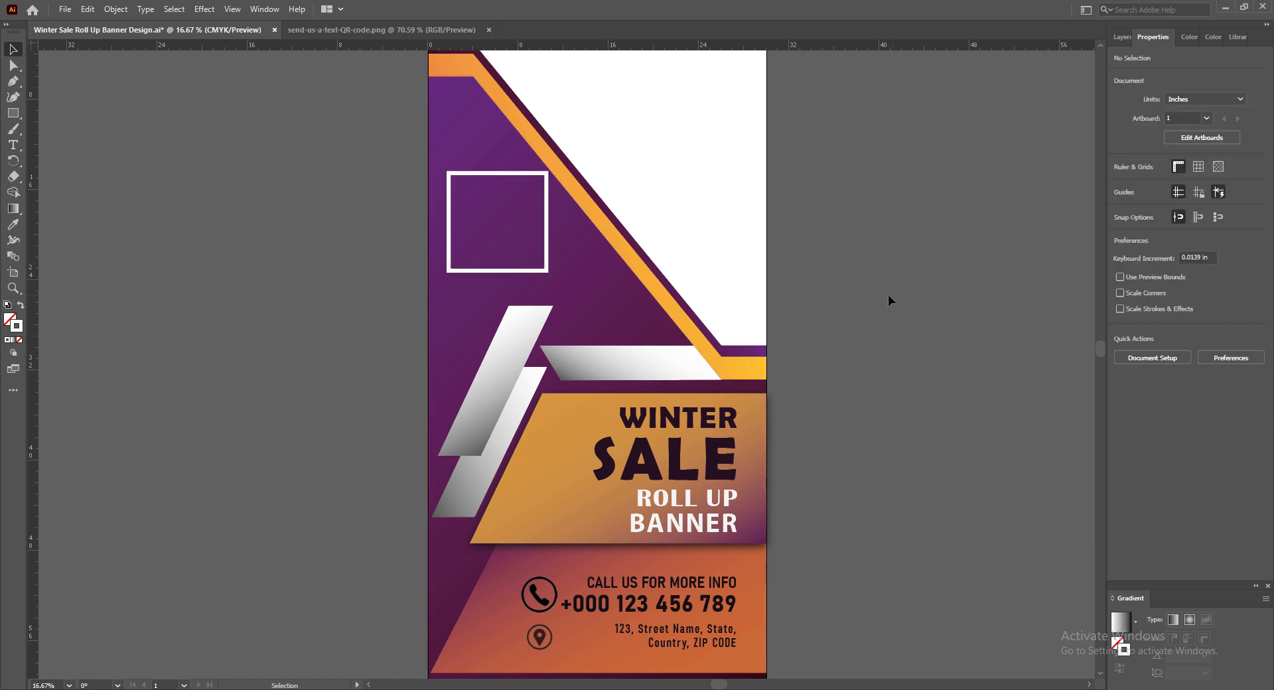
Move the outlined square to about X 6.75 in, Y 20.21 in above the grey parallelograms and lower its opacity
click(507, 271)
drag(505, 174, 512, 192)
click(948, 306)
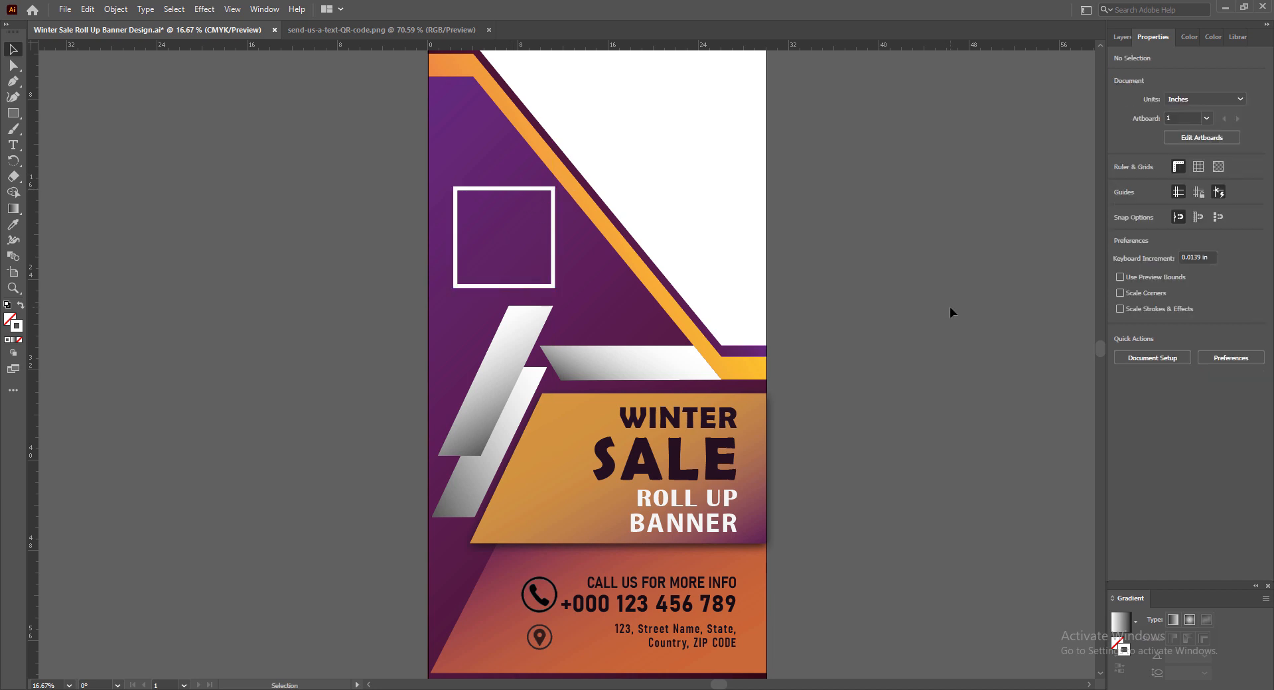
click(1191, 37)
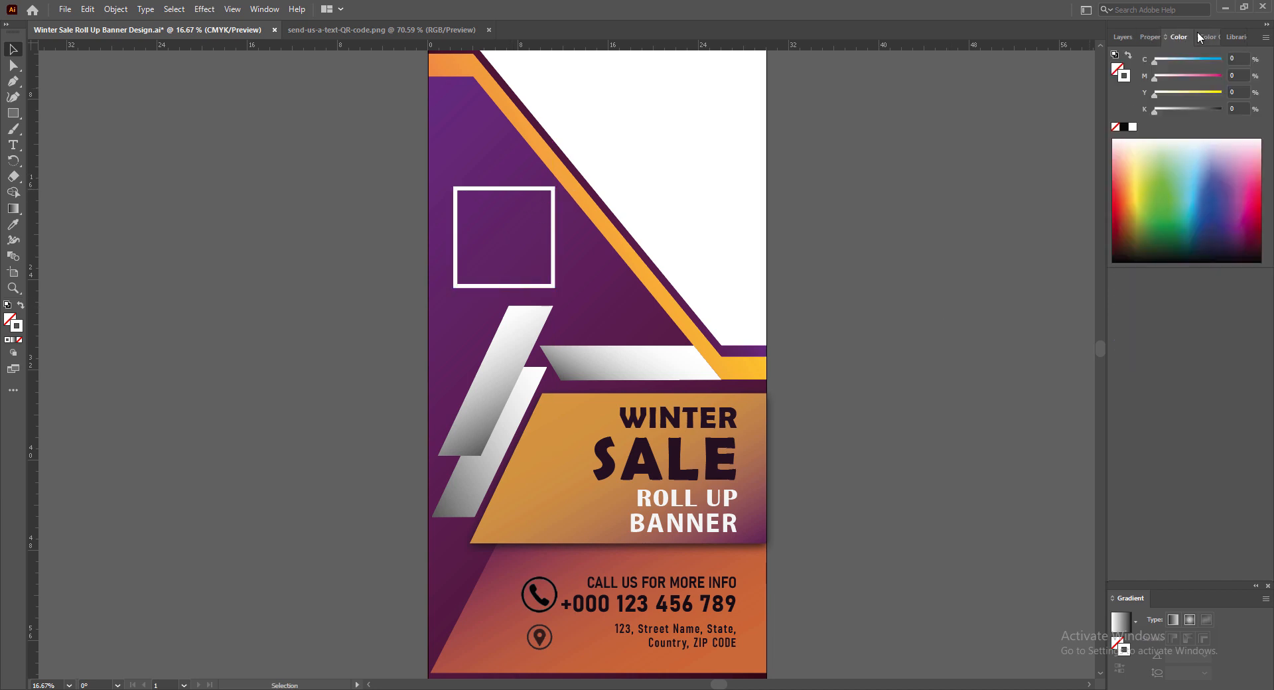
click(1152, 36)
click(512, 189)
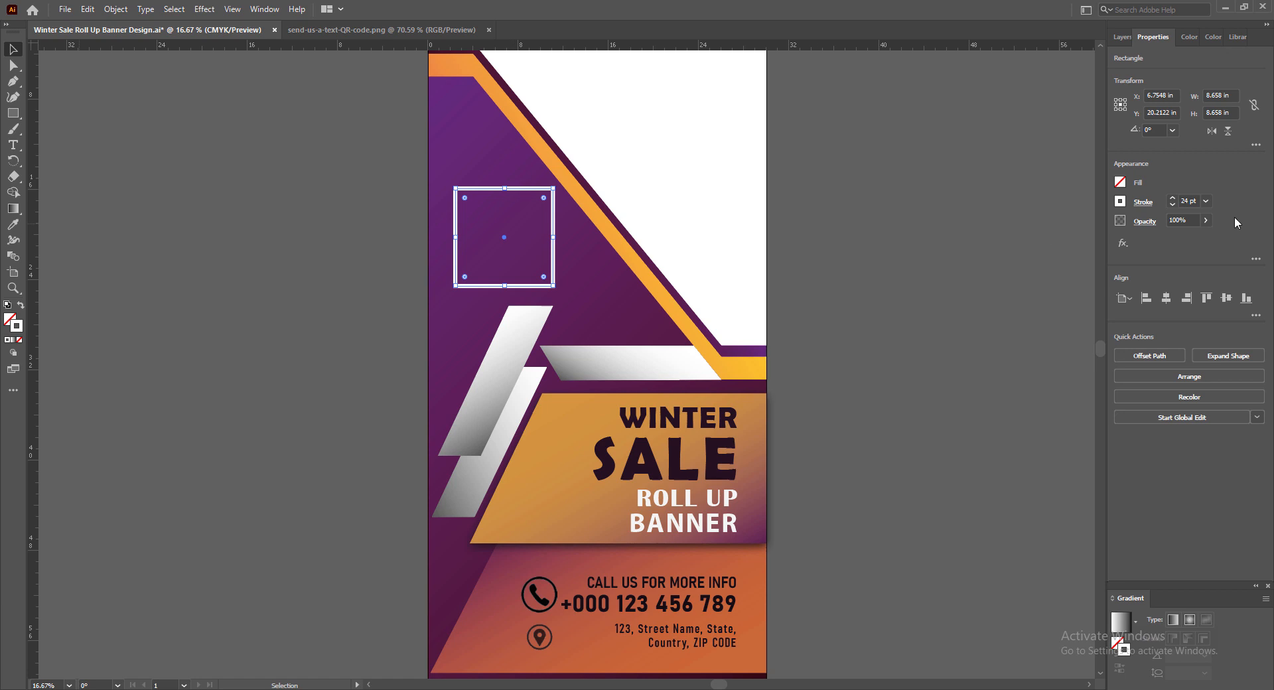
mouse_move(1203, 237)
mouse_down()
mouse_move(1163, 237)
mouse_move(1200, 243)
mouse_up()
click(918, 262)
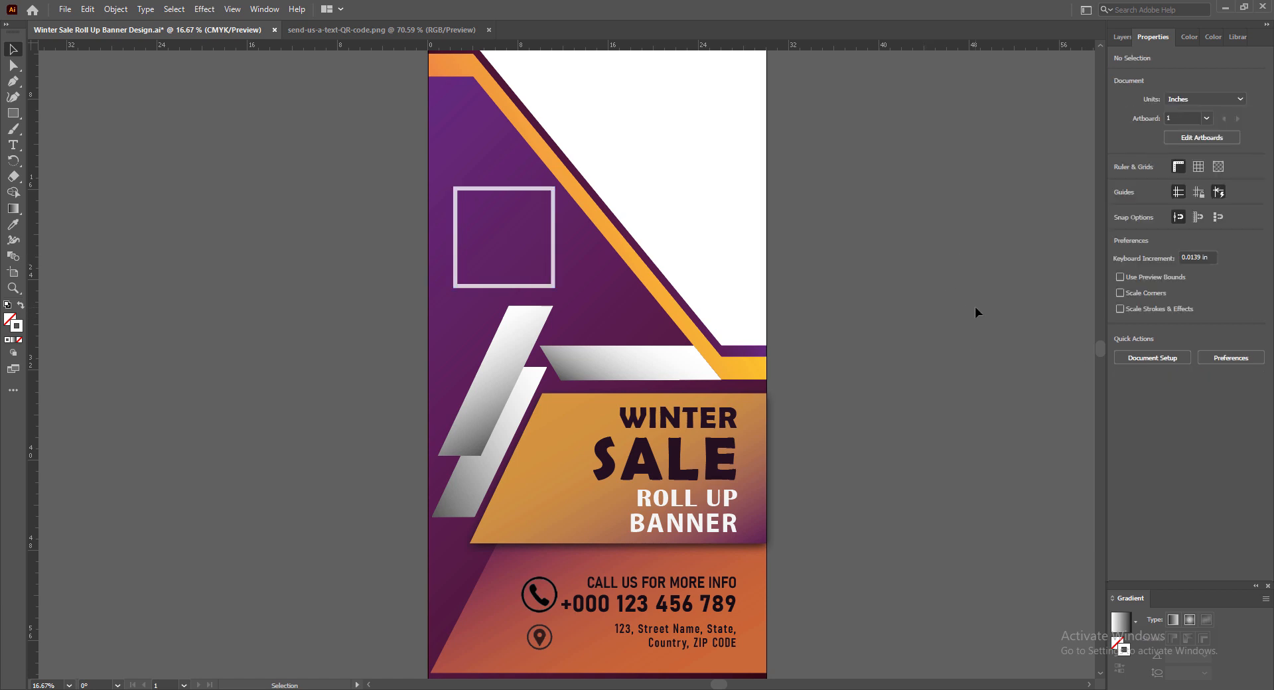
Copy the footer website text into the outlined square and replace the copy's wording with DISCOUNT
scroll(933, 306, down, 5)
drag(627, 530, 593, 111)
scroll(945, 436, up, 6)
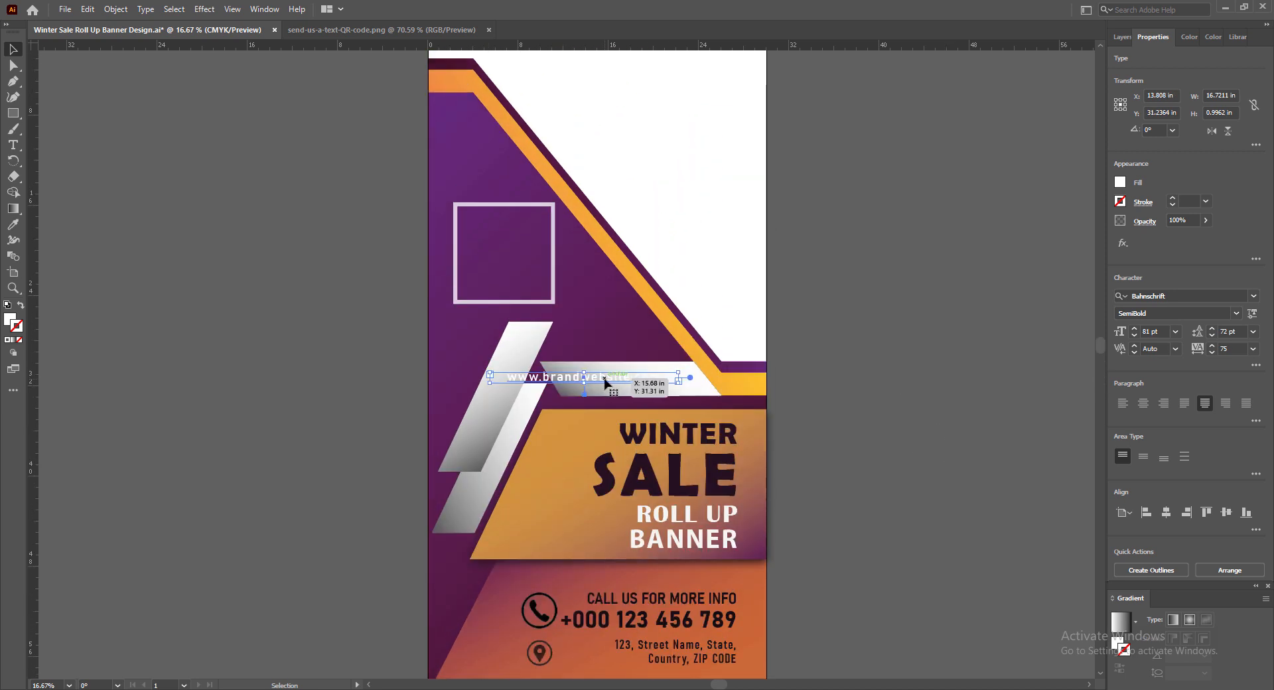
drag(605, 383, 536, 236)
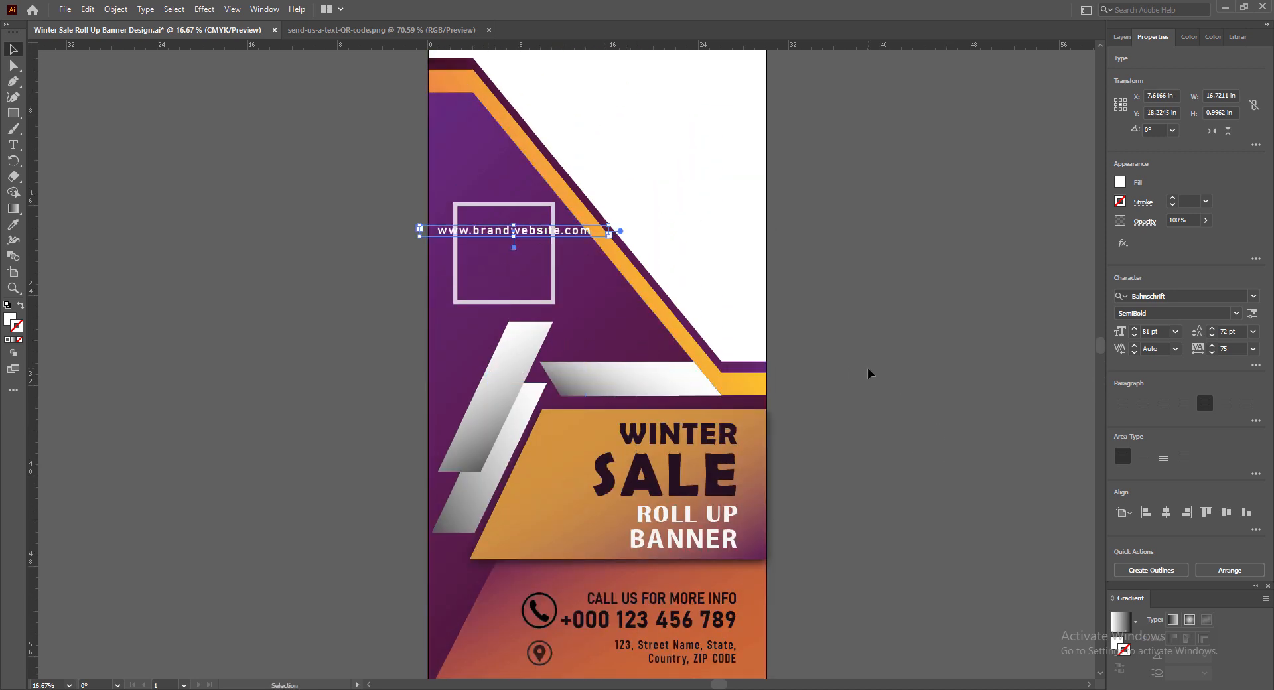
key(s)
key(t)
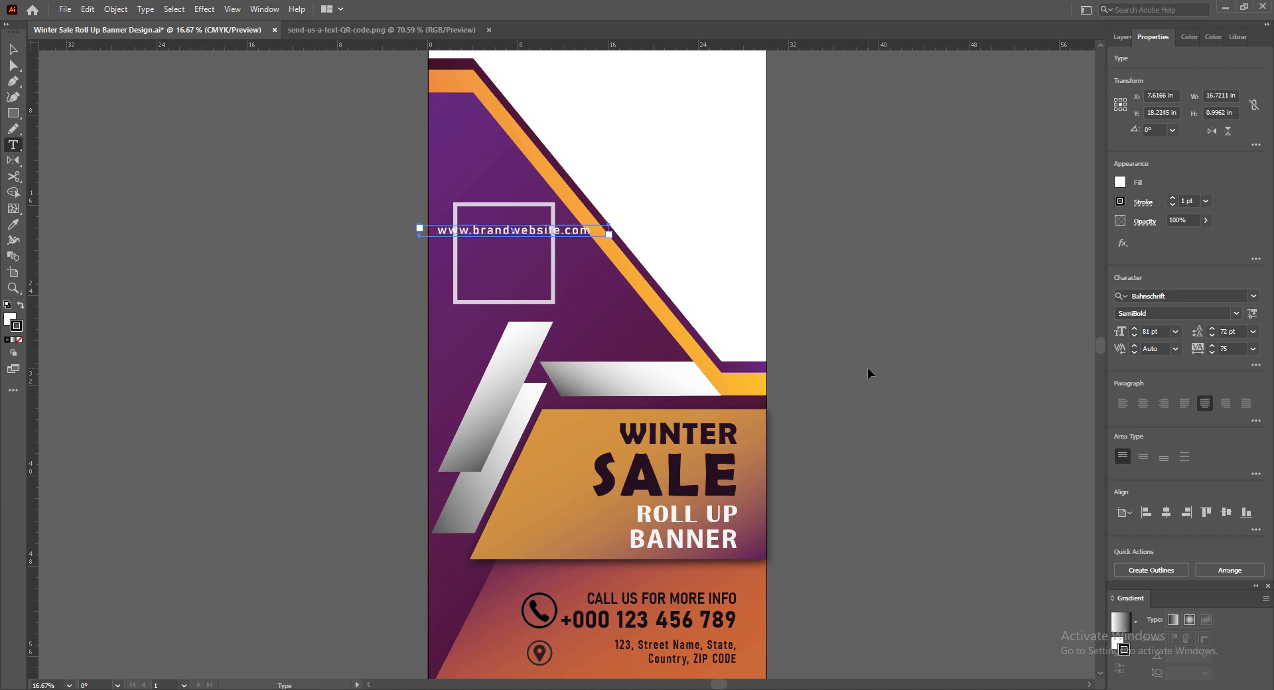
triple_click(491, 234)
text(DISCOUNT)
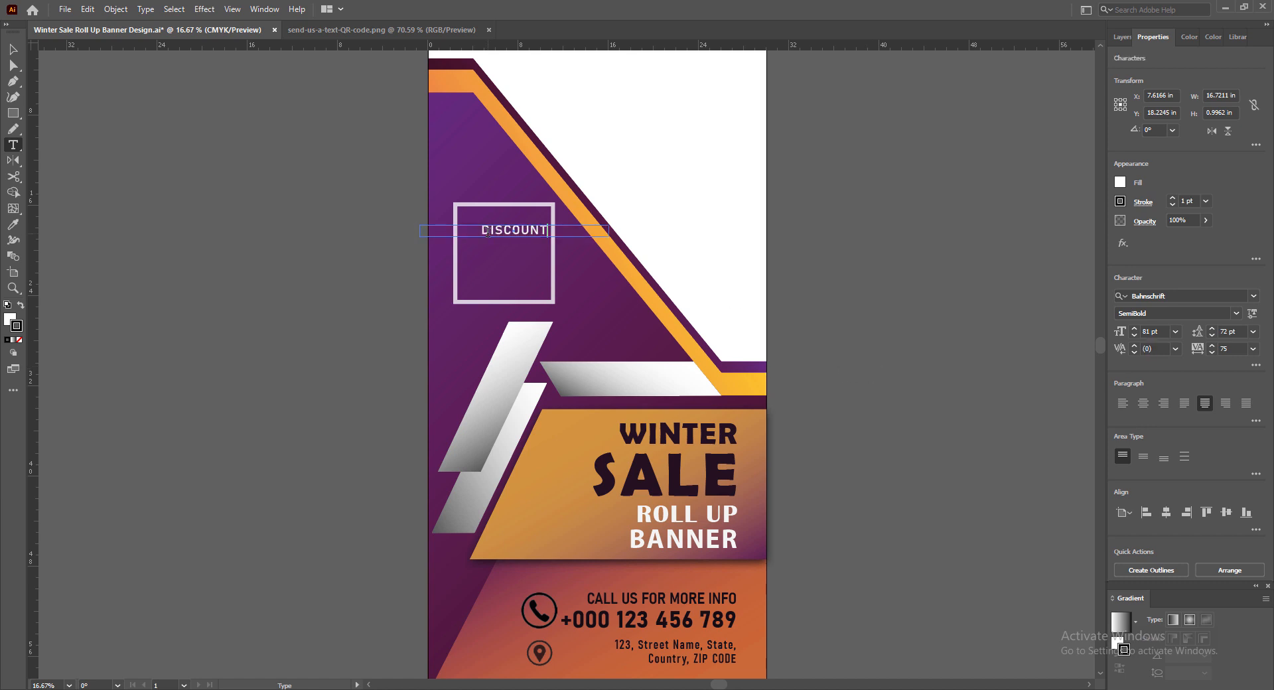
Narrow the DISCOUNT text frame to about 6.54 in and centre it inside the upper part of the square
key(Escape)
drag(418, 231, 474, 230)
drag(609, 231, 512, 224)
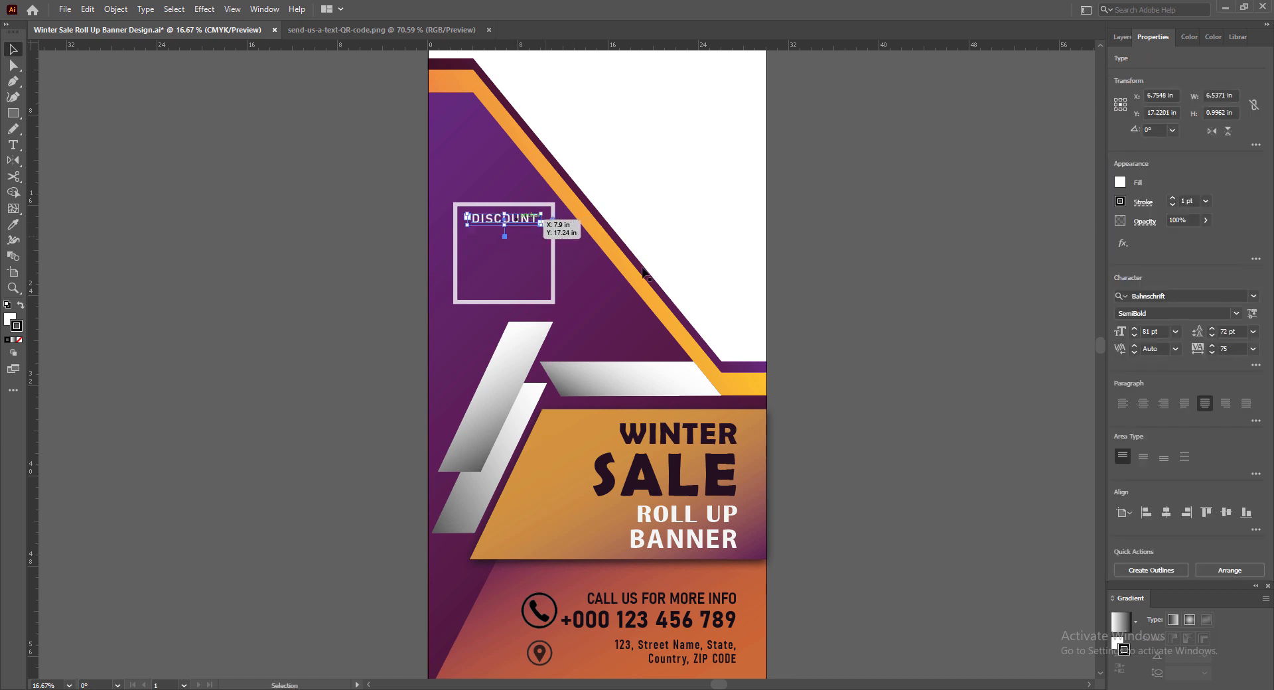
click(864, 284)
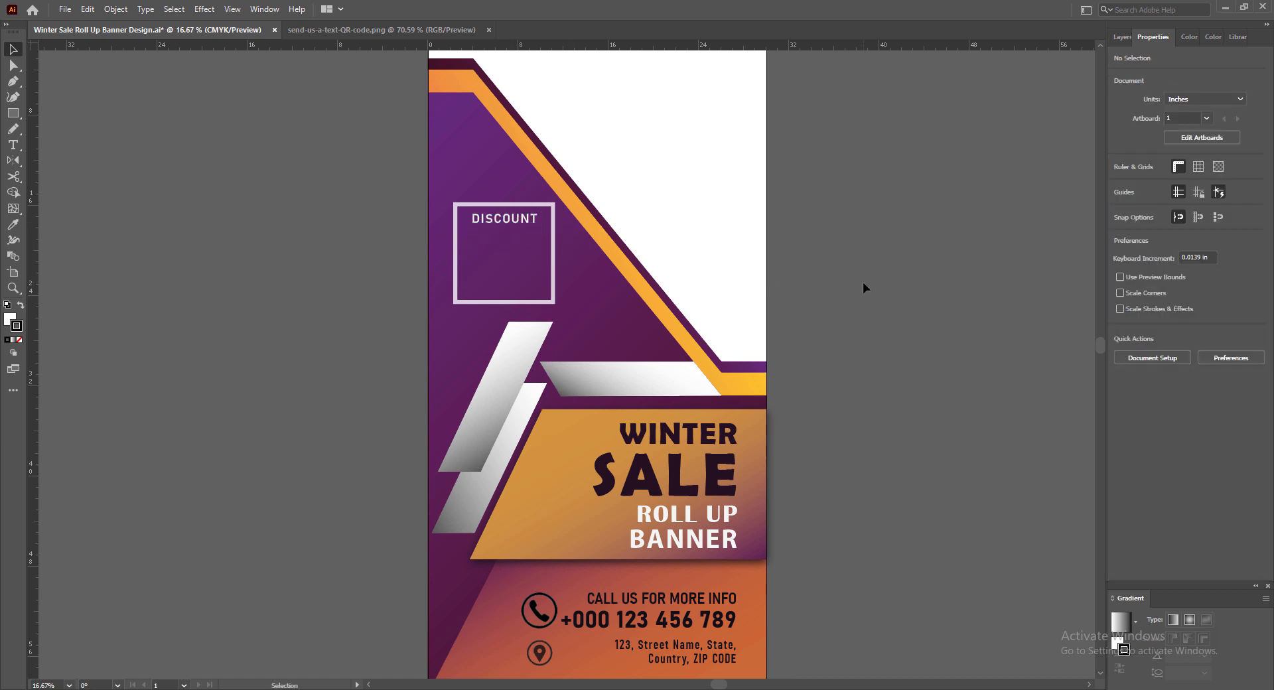
Duplicate the DISCOUNT text to the middle of the square and change the copy to 50%
drag(500, 226, 496, 260)
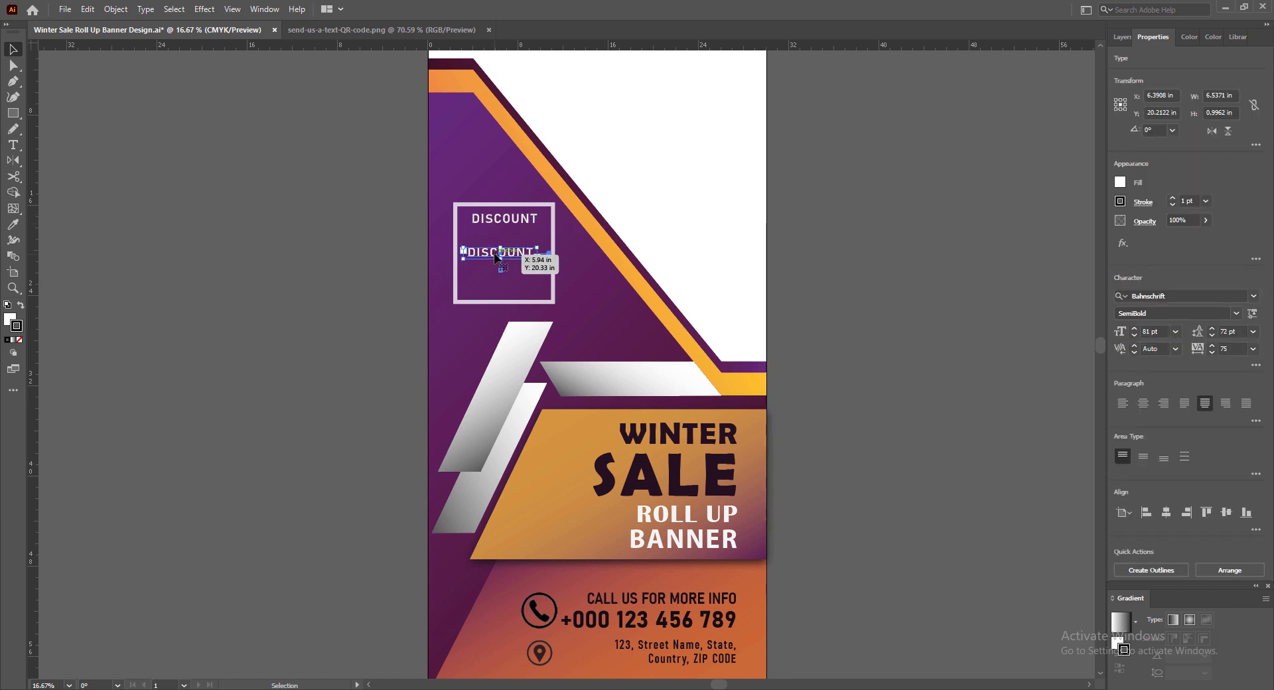
double_click(495, 258)
text(50%)
key(Escape)
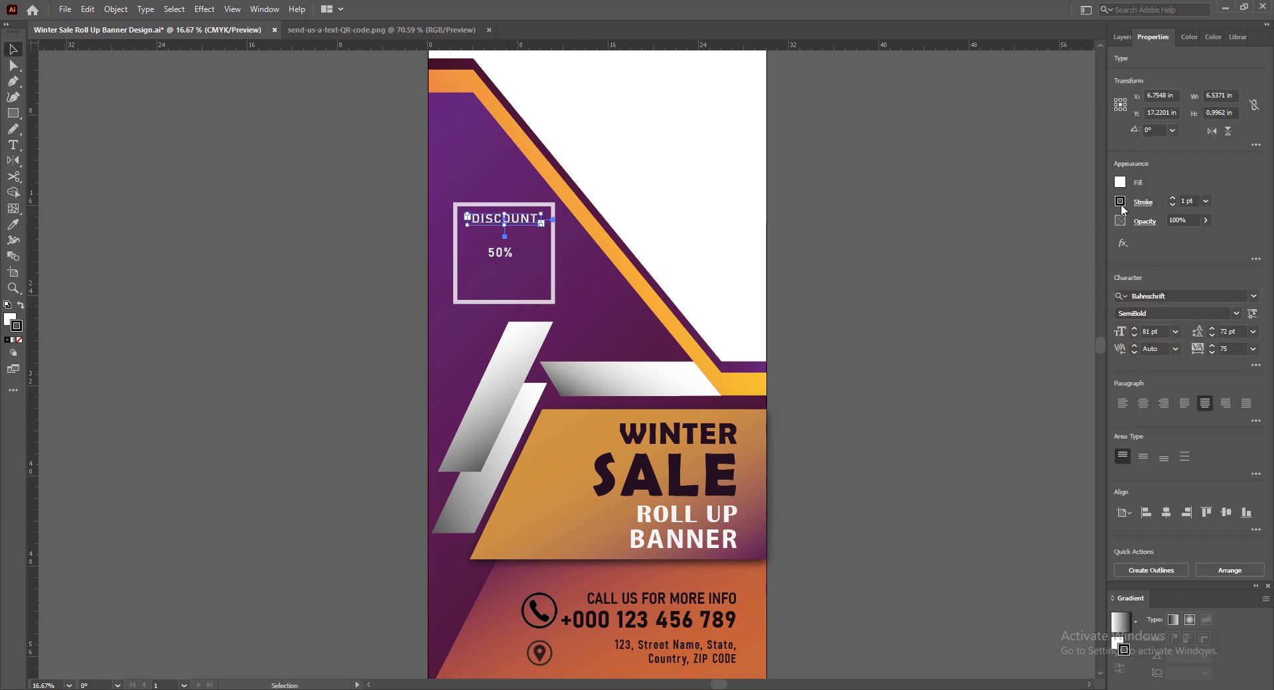
Remove the stroke from the DISCOUNT and 50% texts and fill them with the C=0 M=0 Y=0 K=5 swatch
click(1121, 201)
click(1120, 182)
click(1078, 268)
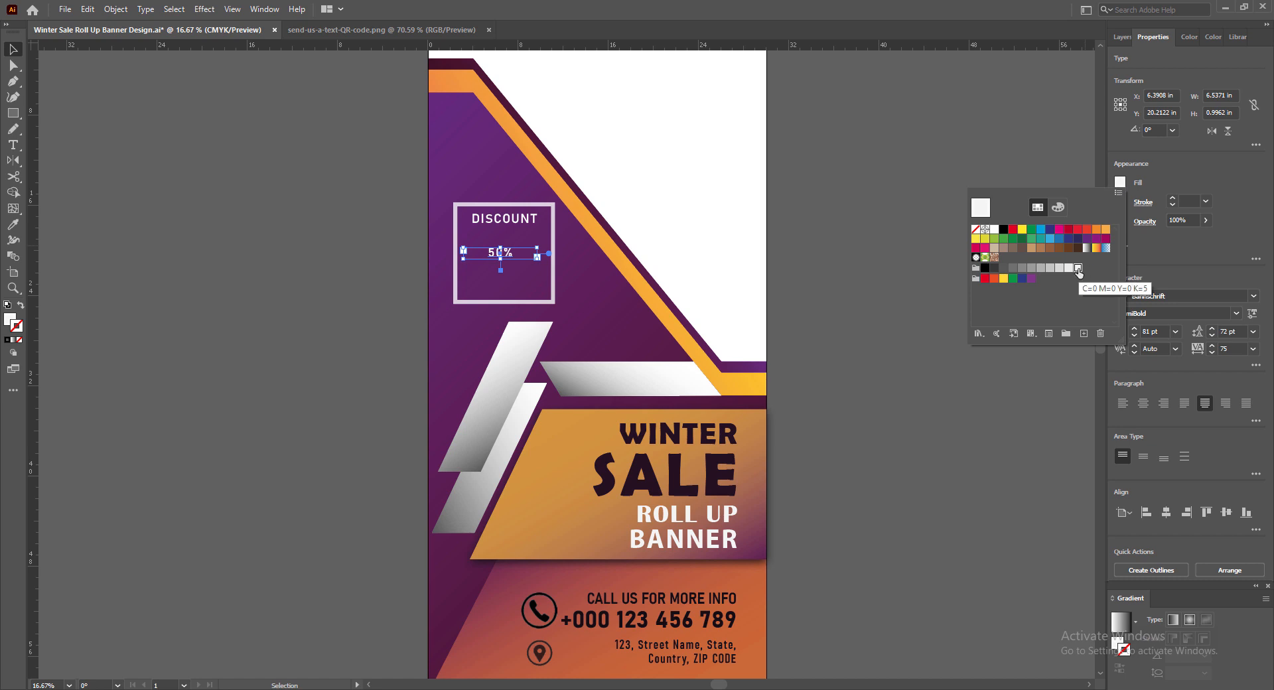
click(1233, 252)
double_click(10, 320)
click(1122, 177)
double_click(490, 220)
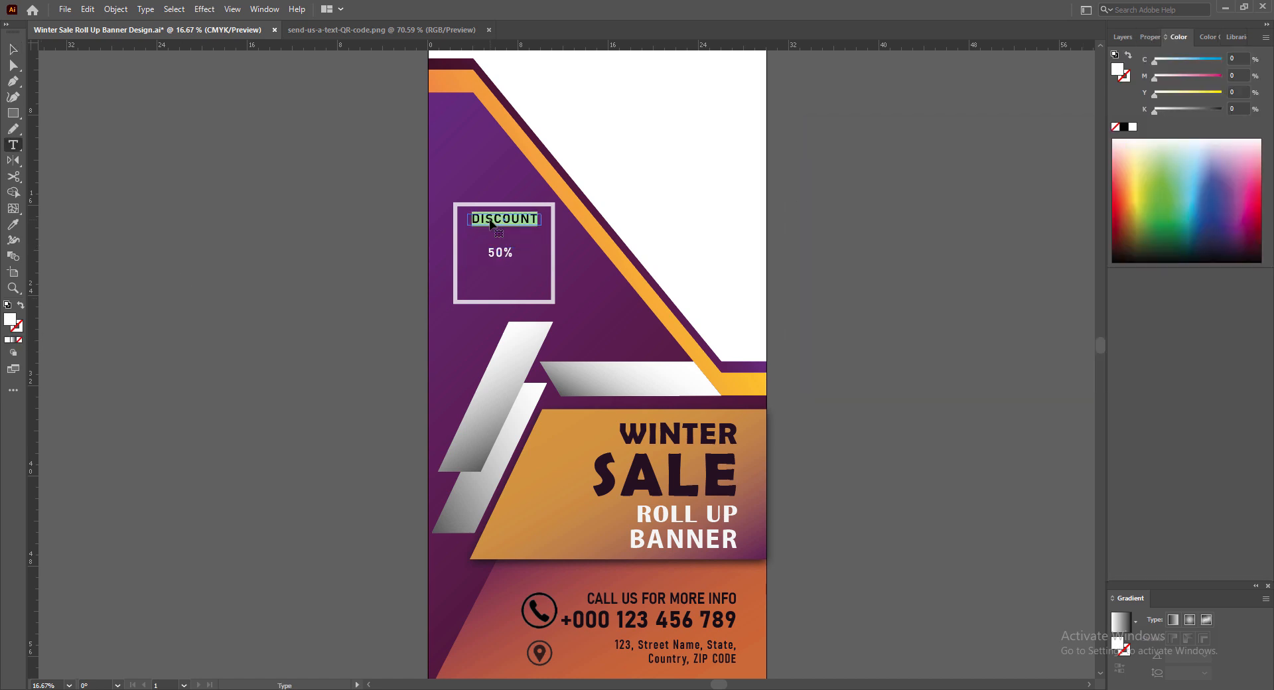
click(15, 50)
Fill the 50% text with solid yellow (C 0, M 0, Y 86, K 0), sampling the orange title shape's colour
double_click(500, 253)
double_click(10, 320)
click(1123, 176)
click(13, 224)
click(611, 430)
click(13, 50)
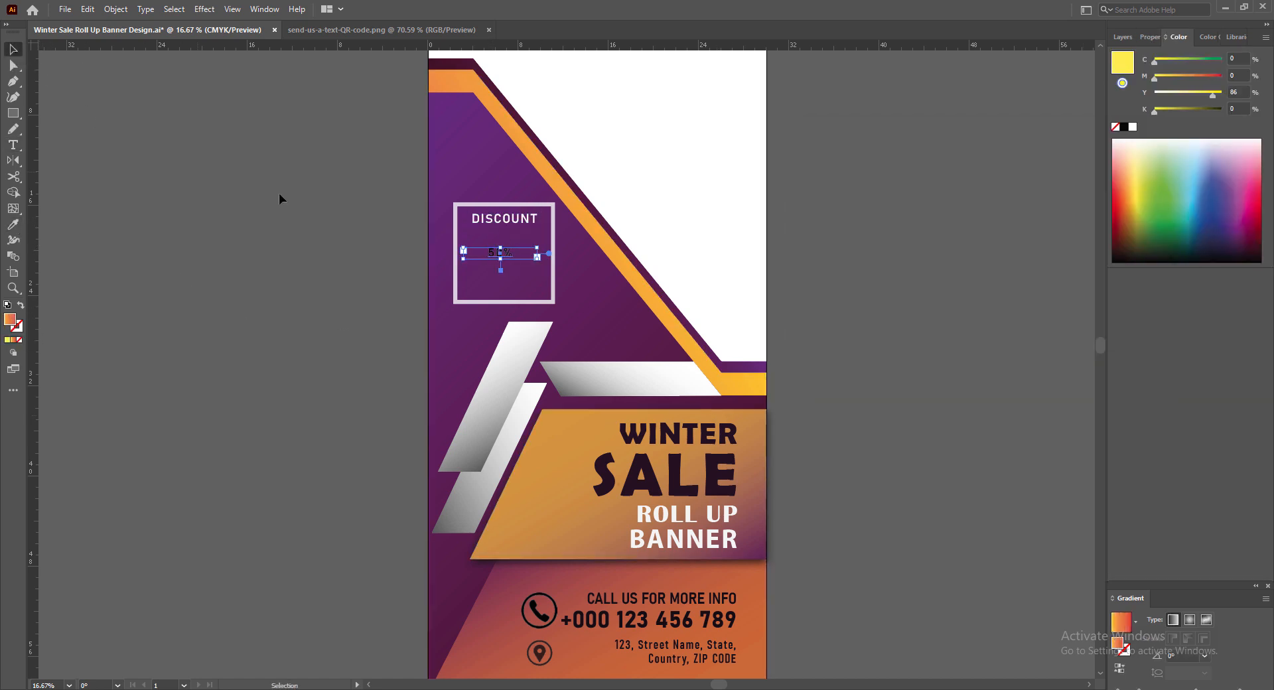
click(282, 199)
click(500, 253)
click(1122, 83)
click(974, 299)
Set the 50% text to Bold SemiCondensed at 263 pt with tracking 0, enlarging its frame in the lower part of the square
click(500, 253)
click(1150, 37)
click(1236, 313)
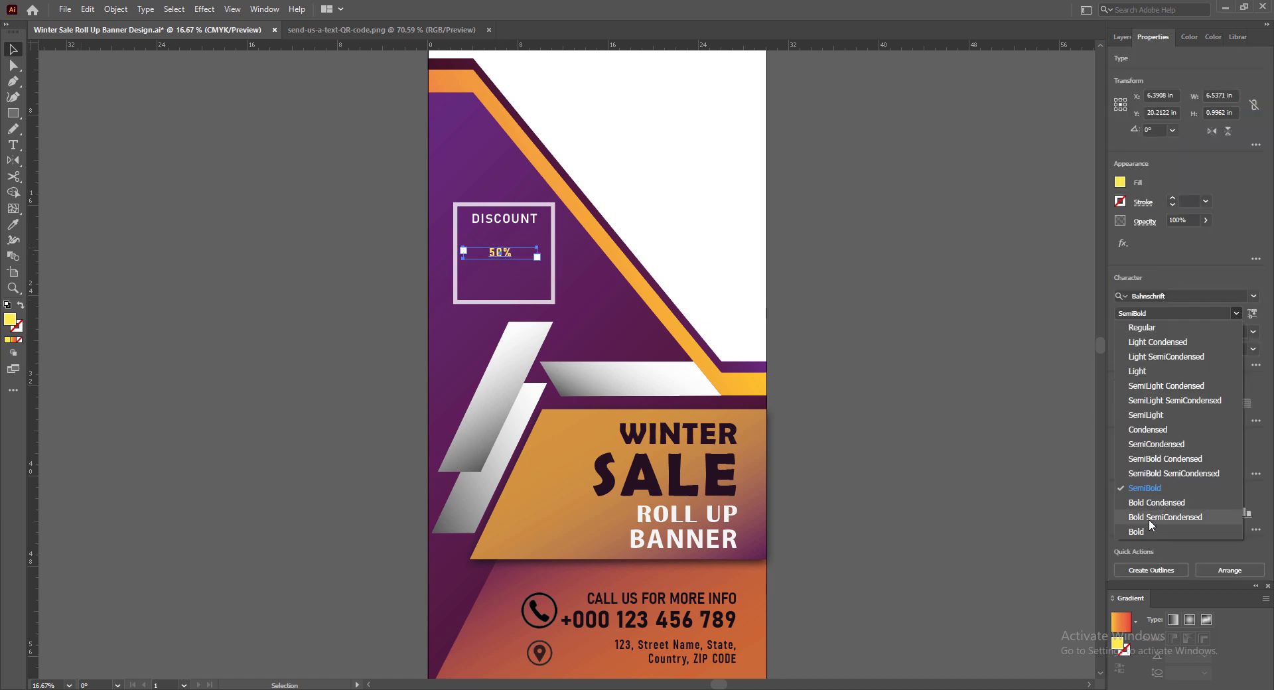
click(1149, 521)
mouse_move(501, 274)
mouse_down()
mouse_move(501, 290)
mouse_move(499, 262)
mouse_move(499, 286)
mouse_up()
click(1253, 332)
click(1253, 332)
click(1253, 350)
click(1237, 453)
click(690, 292)
Set the DISCOUNT text to 90 pt and duplicate it below, changing the copy to UPTO
click(508, 219)
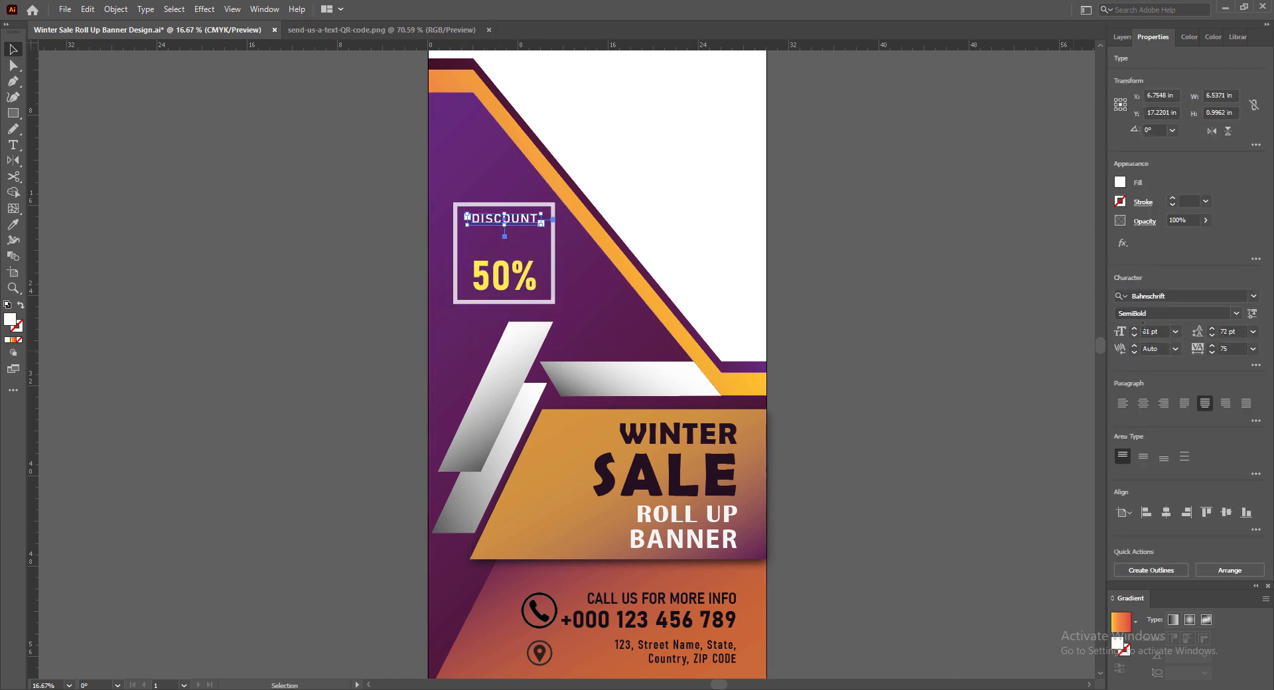
click(1135, 335)
drag(497, 223, 525, 245)
double_click(498, 246)
key(ctrl+a)
text(UP TO)
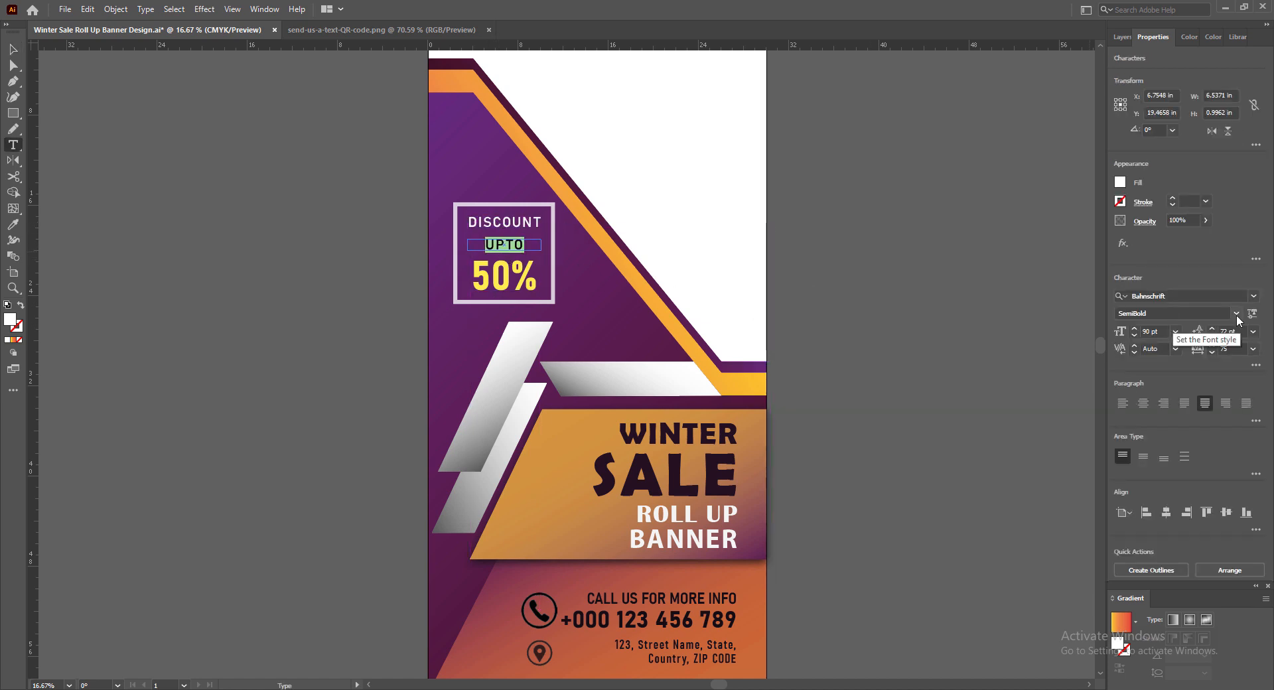
Set the UPTO text to Bold Condensed and increase its font size
click(1236, 314)
click(1153, 503)
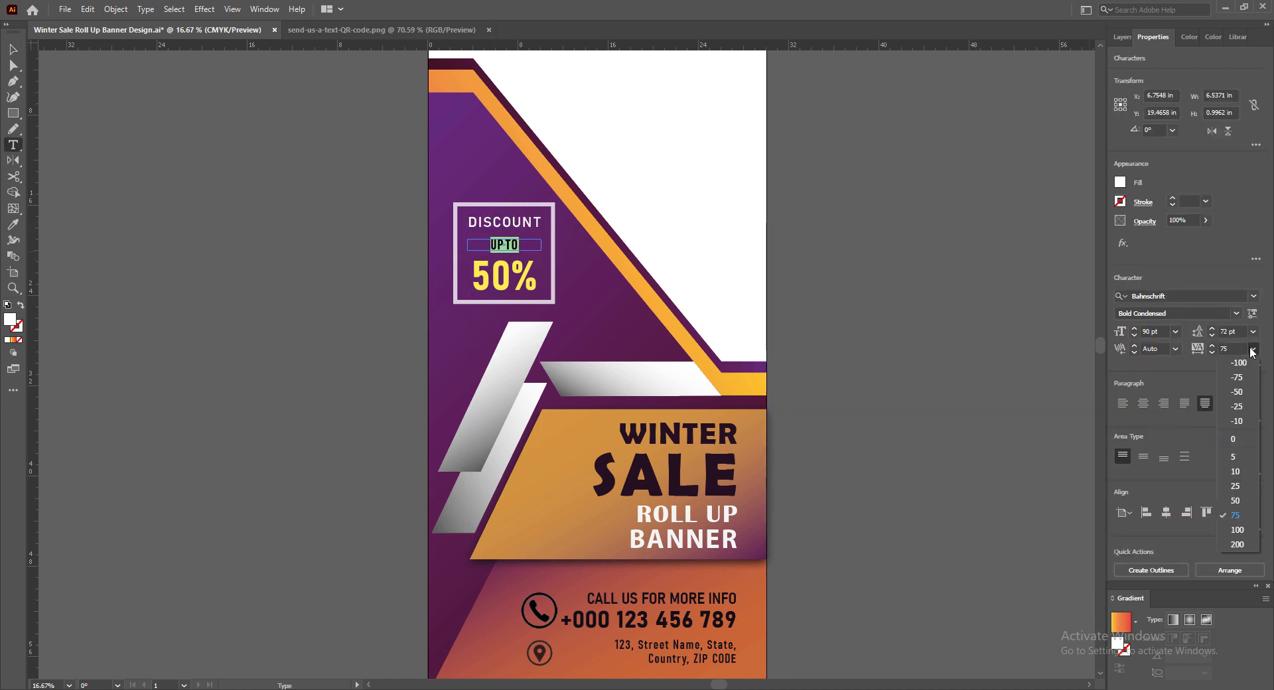
key(Escape)
shift+click(1135, 329)
click(1135, 329)
Nudge the UPTO text upward between DISCOUNT and 50%, and fine-tune the position of the 50% text
drag(504, 254, 505, 260)
click(513, 255)
click(512, 248)
key(Up)
key(Up)
key(Up)
key(Up)
key(Up)
key(Up)
key(Up)
key(Up)
key(Up)
key(Up)
key(Up)
key(Up)
click(504, 276)
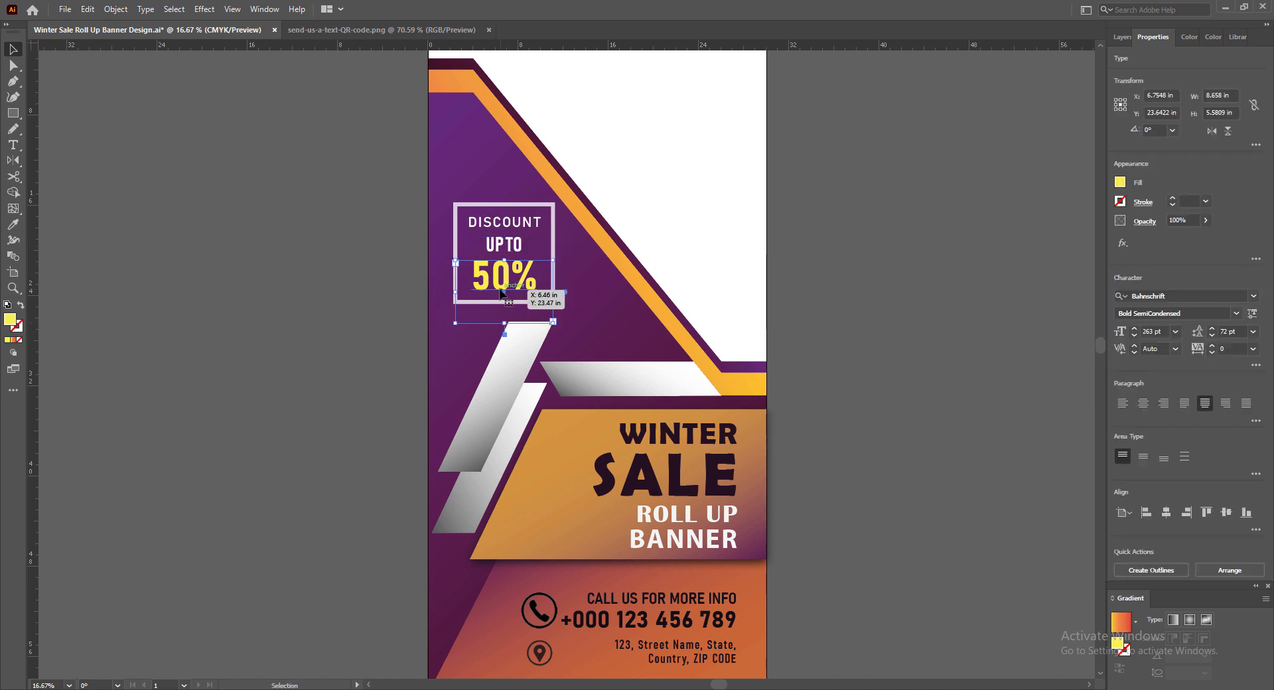
drag(562, 296, 564, 302)
click(762, 353)
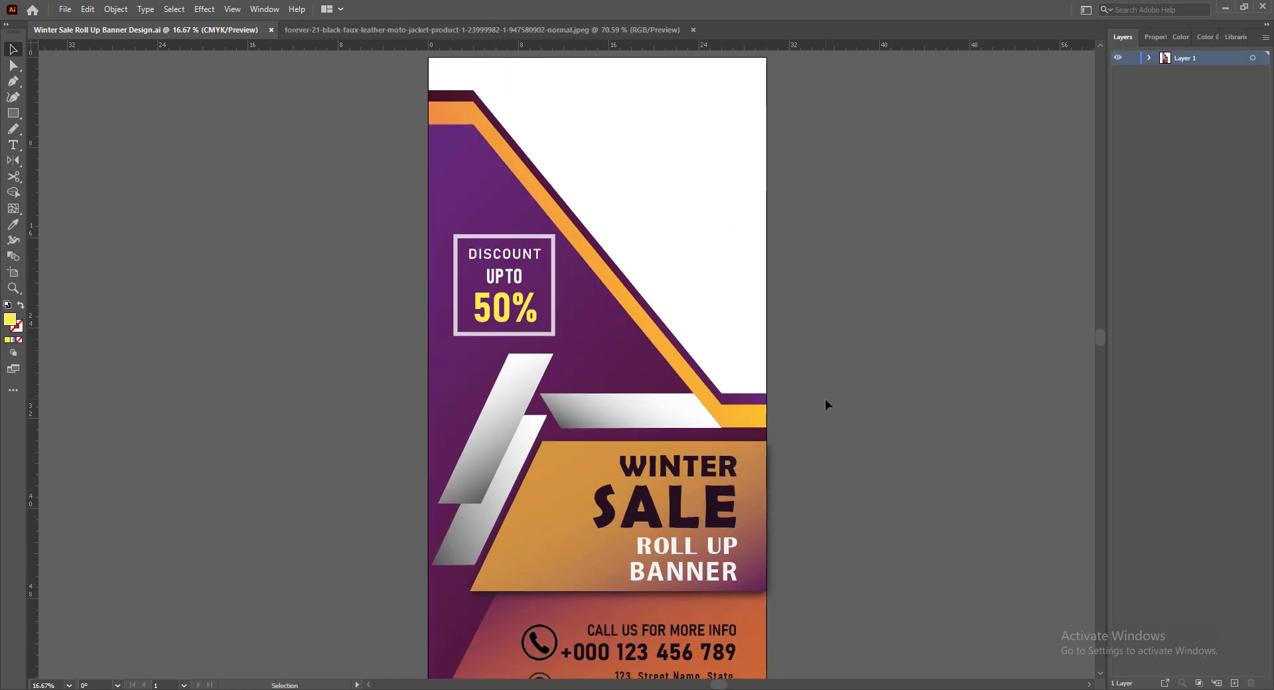
Draw a full-width yellow rectangle from the artboard's top edge to the SALE text on a new layer placed below Layer 1
click(1234, 683)
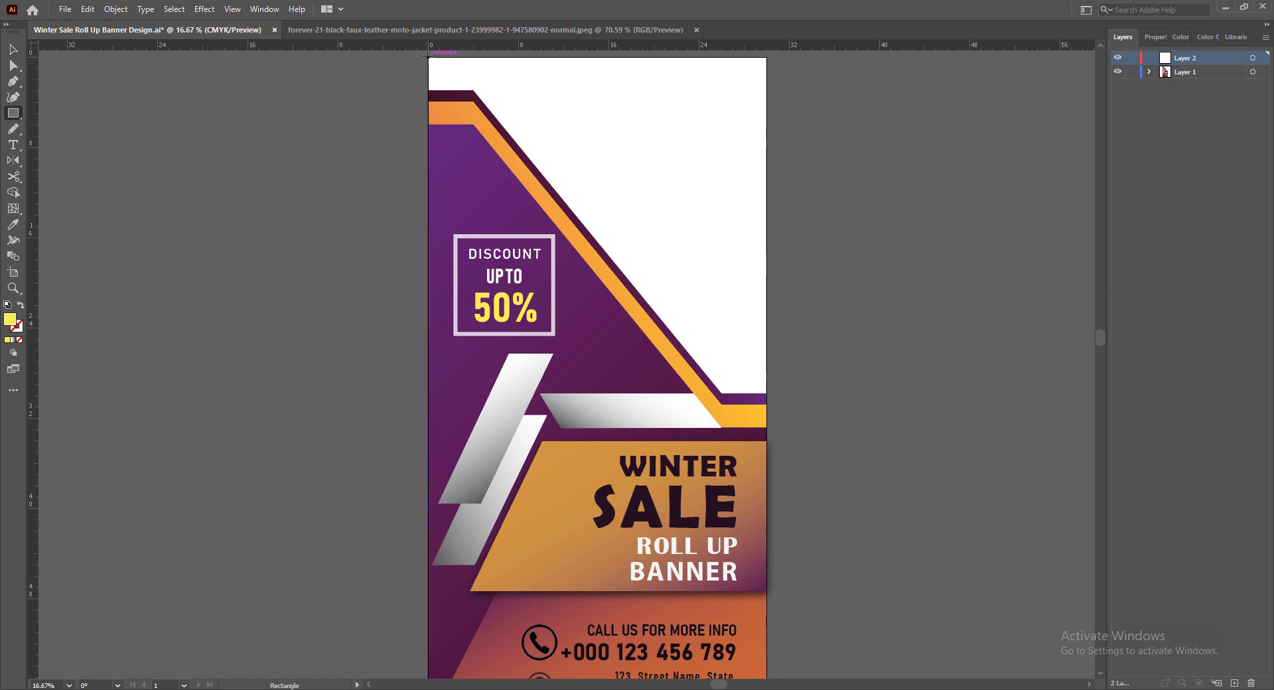
drag(428, 56, 768, 516)
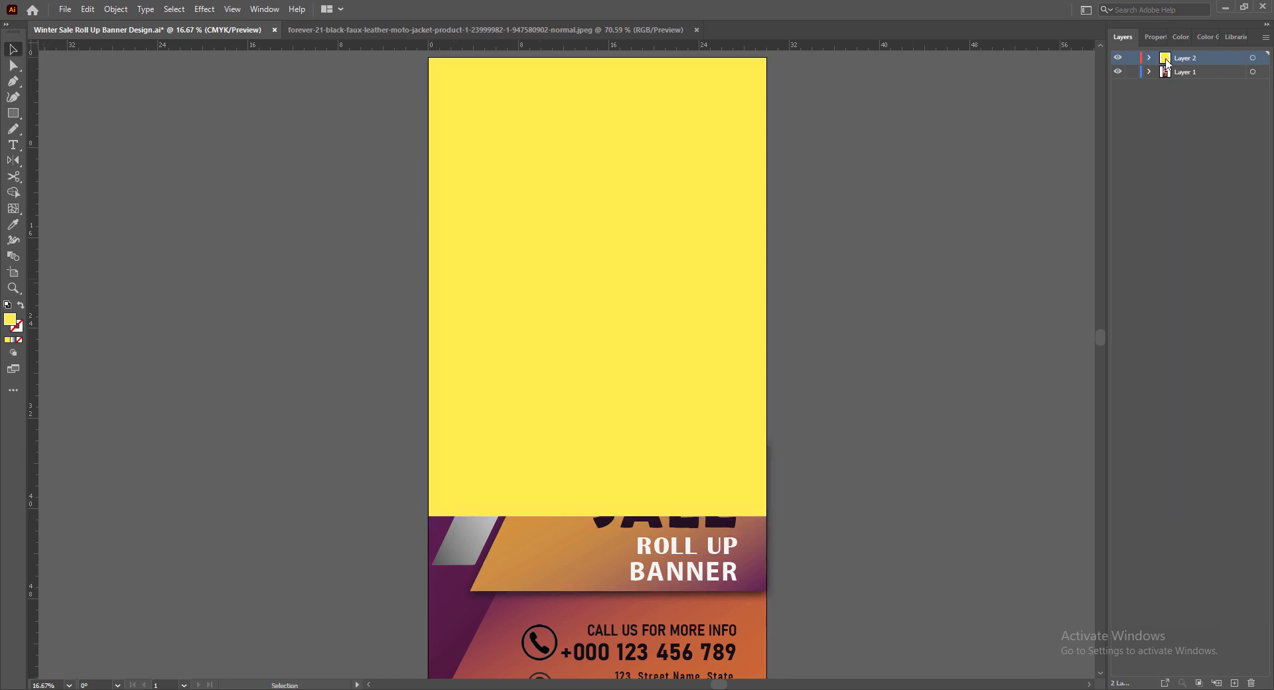
drag(1185, 58, 1184, 81)
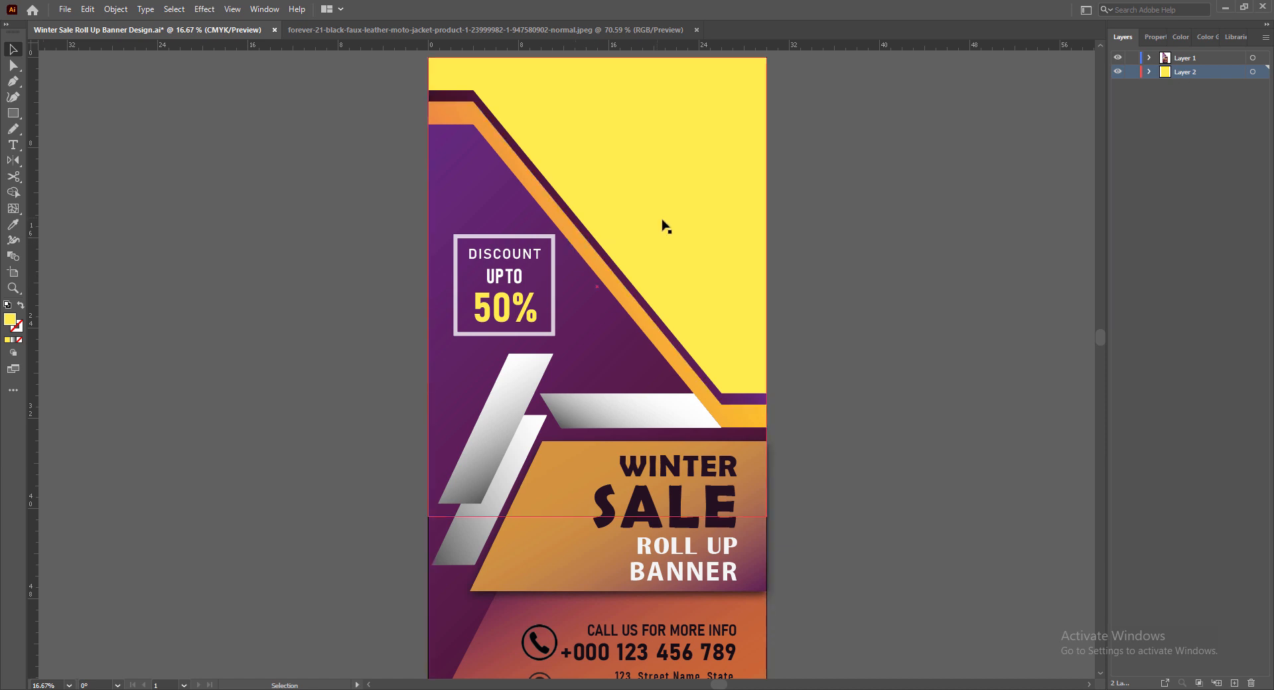
Save the document and bring the leather jacket model photo from the open JPEG into the banner on Layer 2
key(ctrl+s)
click(543, 30)
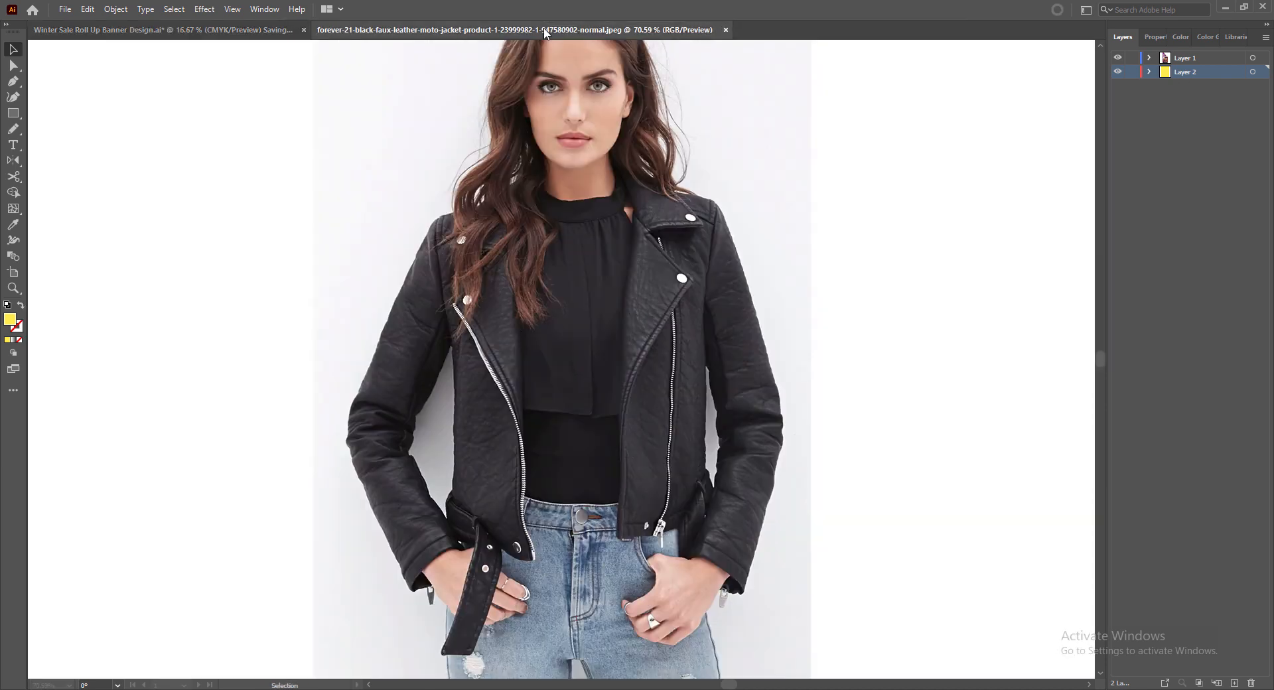
drag(600, 176, 662, 255)
Adjust the photo's CMYK colour balance to cyan -21, magenta -12, yellow -21 and black 9, applied to fills only
click(88, 9)
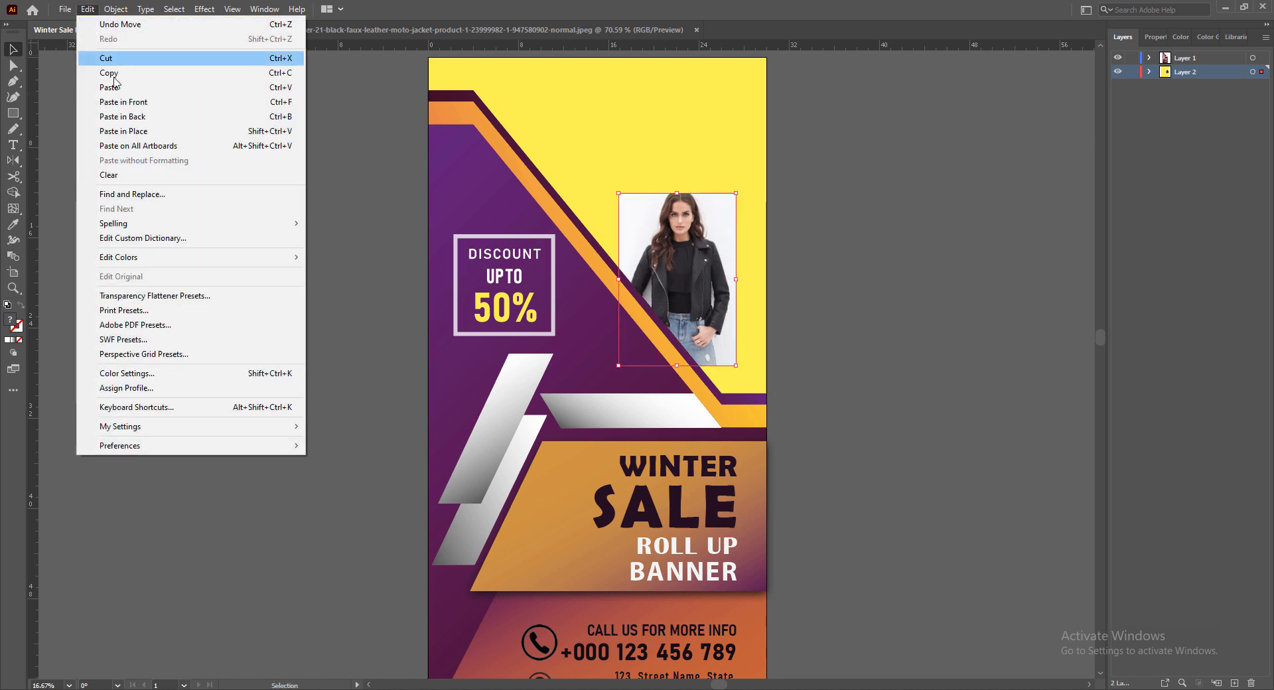
mouse_move(124, 263)
click(365, 291)
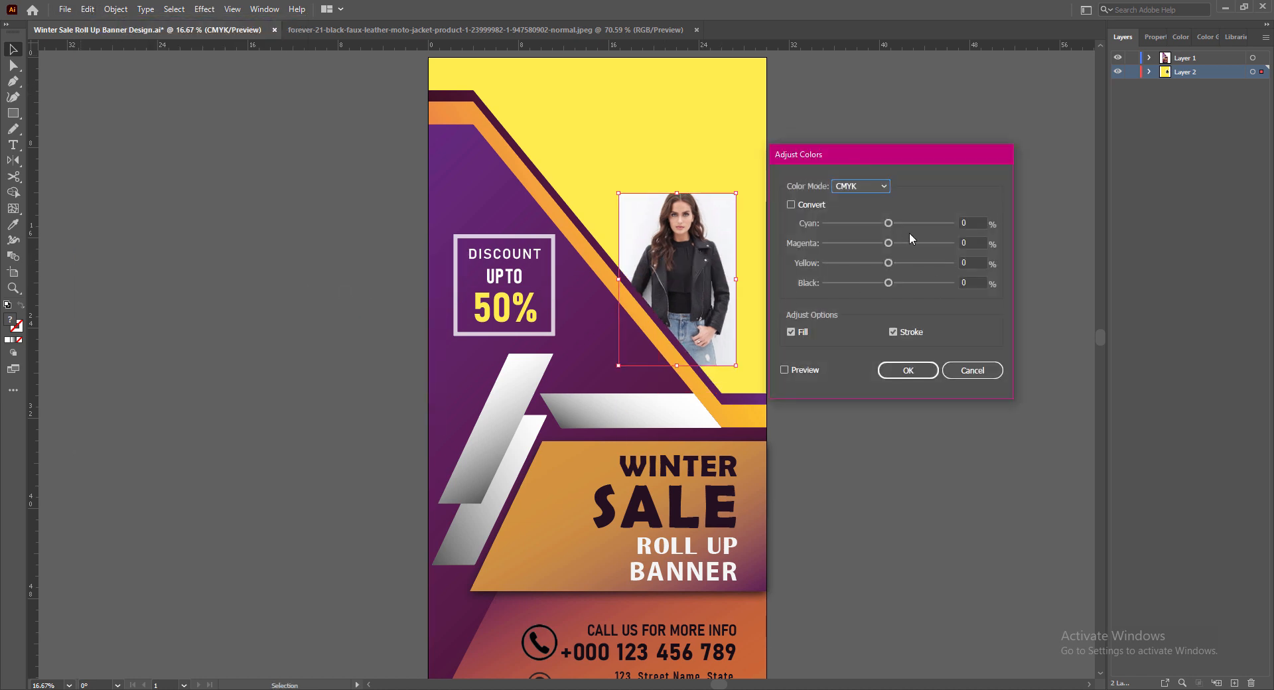
click(894, 332)
mouse_move(889, 225)
mouse_down()
mouse_move(921, 224)
mouse_move(859, 224)
mouse_move(910, 245)
mouse_move(868, 244)
mouse_move(883, 244)
mouse_move(885, 263)
mouse_up()
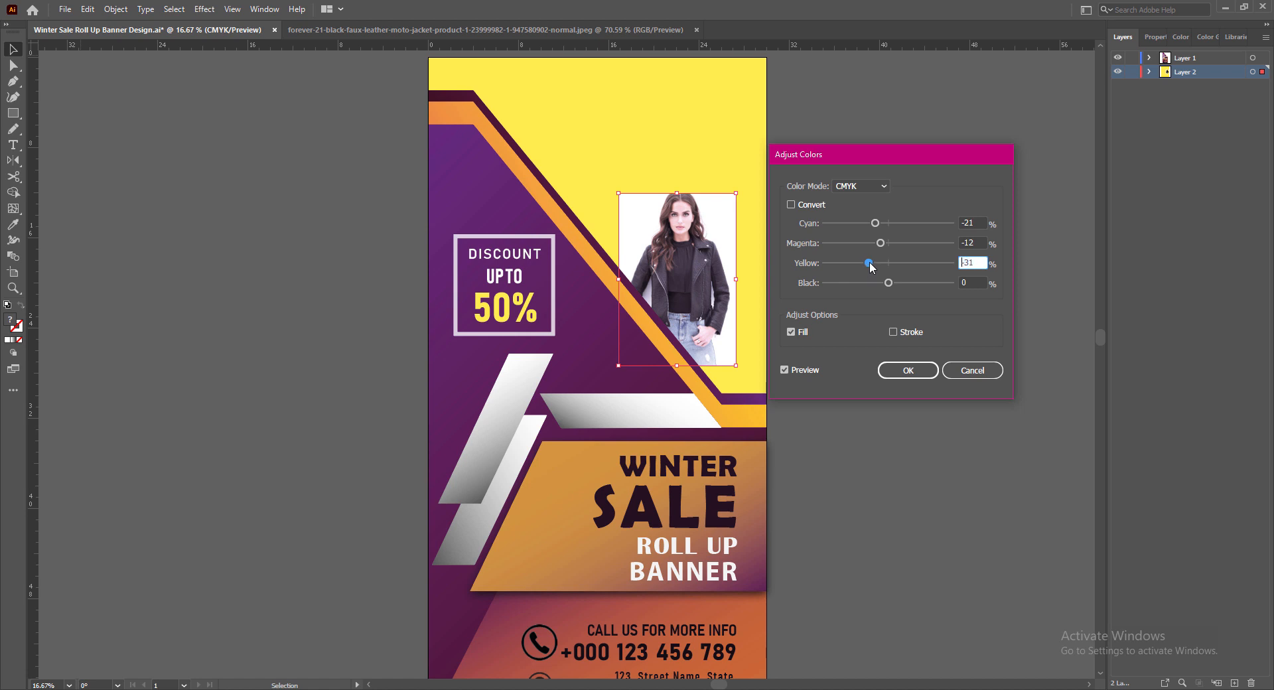
drag(871, 263, 875, 264)
mouse_move(888, 283)
mouse_down()
mouse_move(919, 284)
mouse_move(867, 284)
mouse_move(900, 288)
mouse_up()
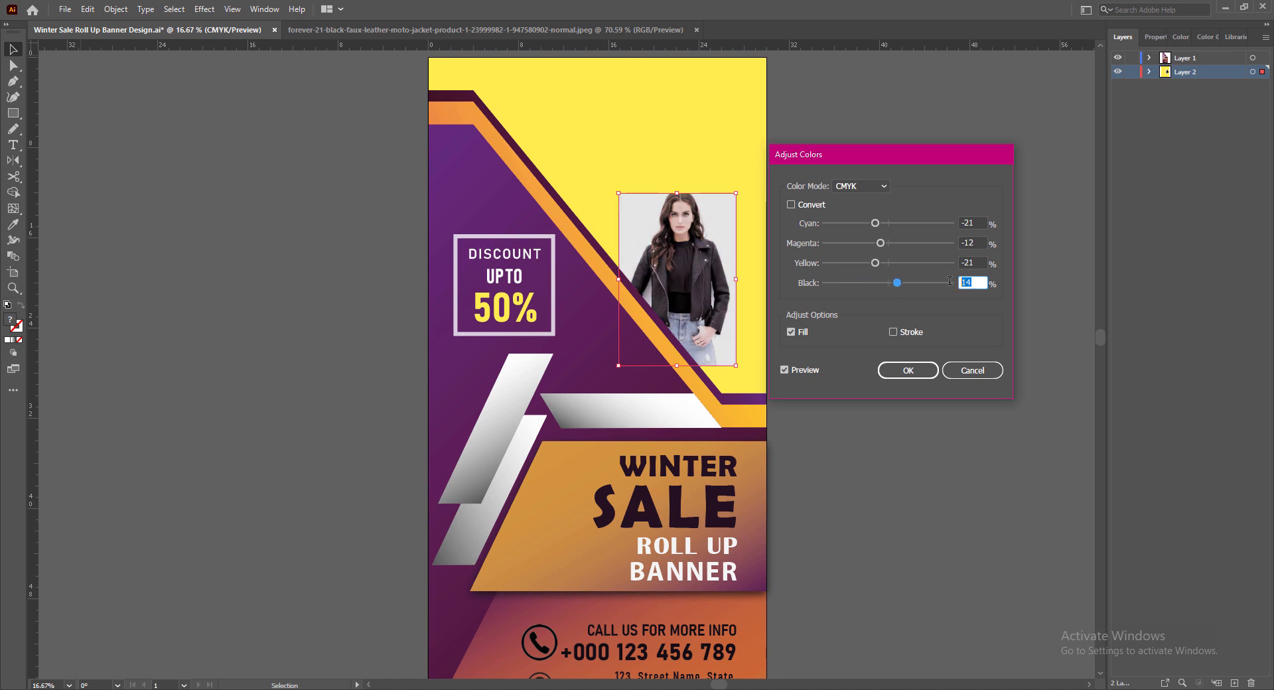
text(9)
click(926, 370)
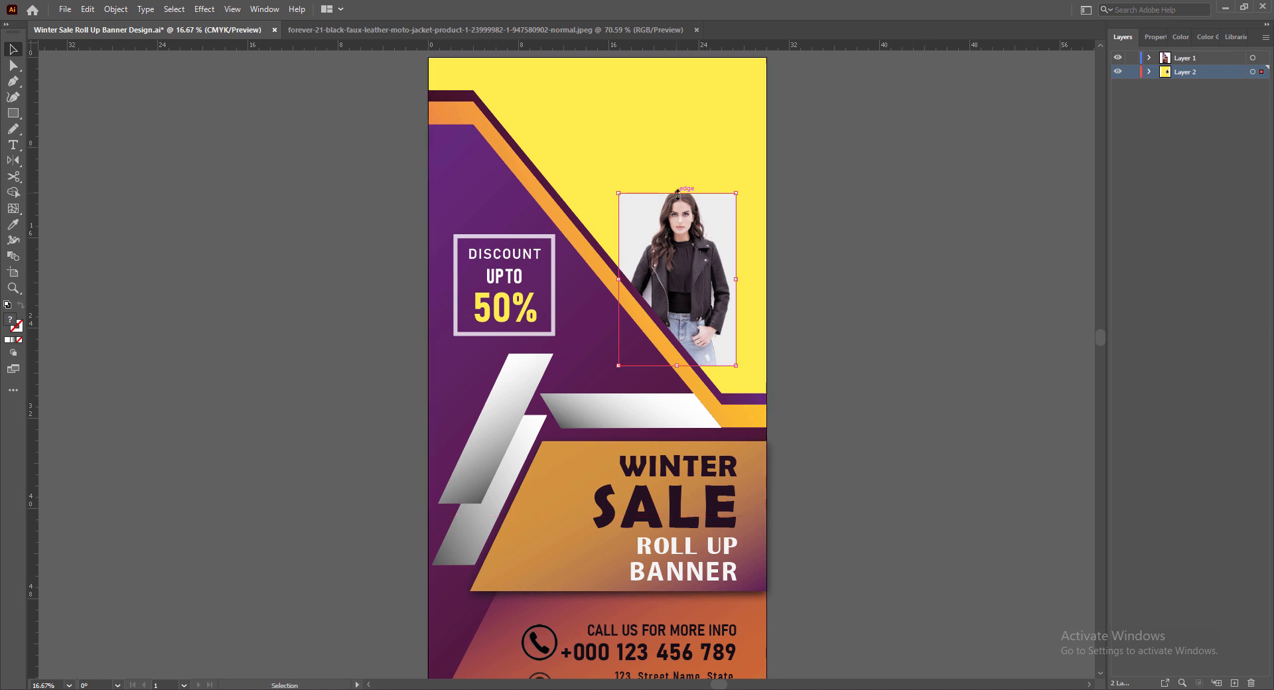
Enlarge the model photo and position it to fill most of the area above the diagonal stripes, with her head at the artboard's top
drag(625, 199, 543, 79)
drag(655, 244, 781, 412)
drag(538, 73, 498, 60)
Bring the yellow rectangle in front of the model photo within Layer 2
click(511, 97)
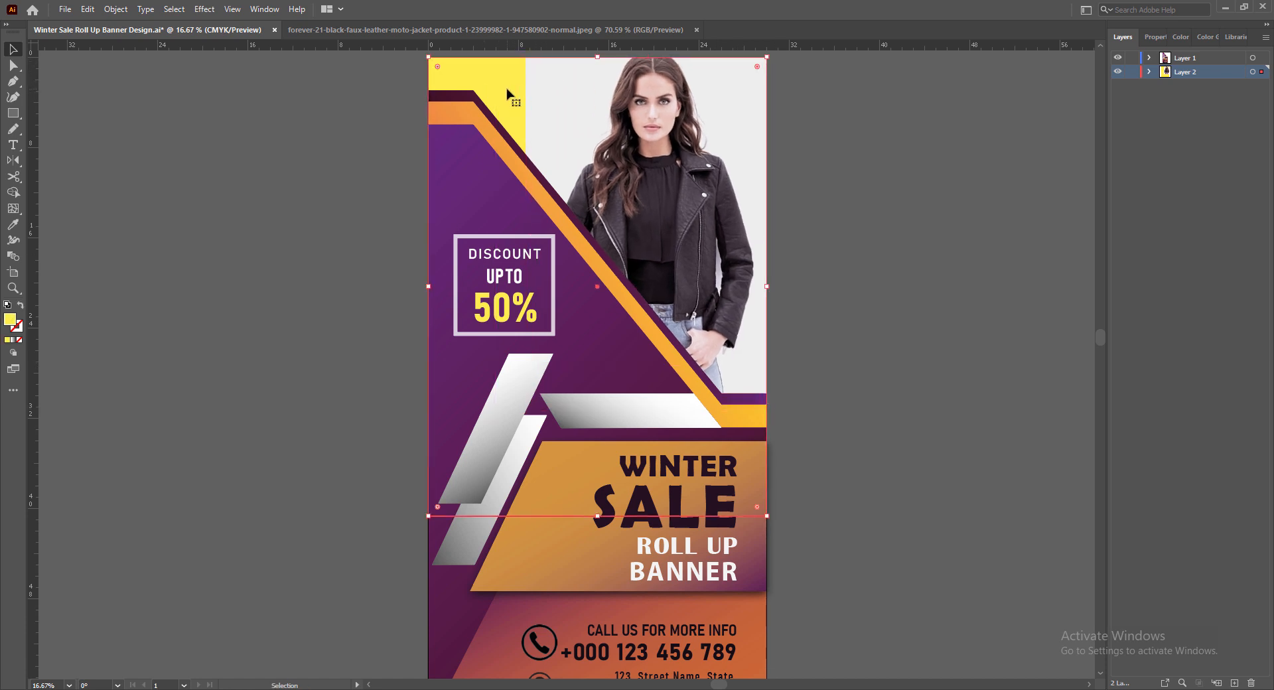
right_click(507, 90)
mouse_move(584, 329)
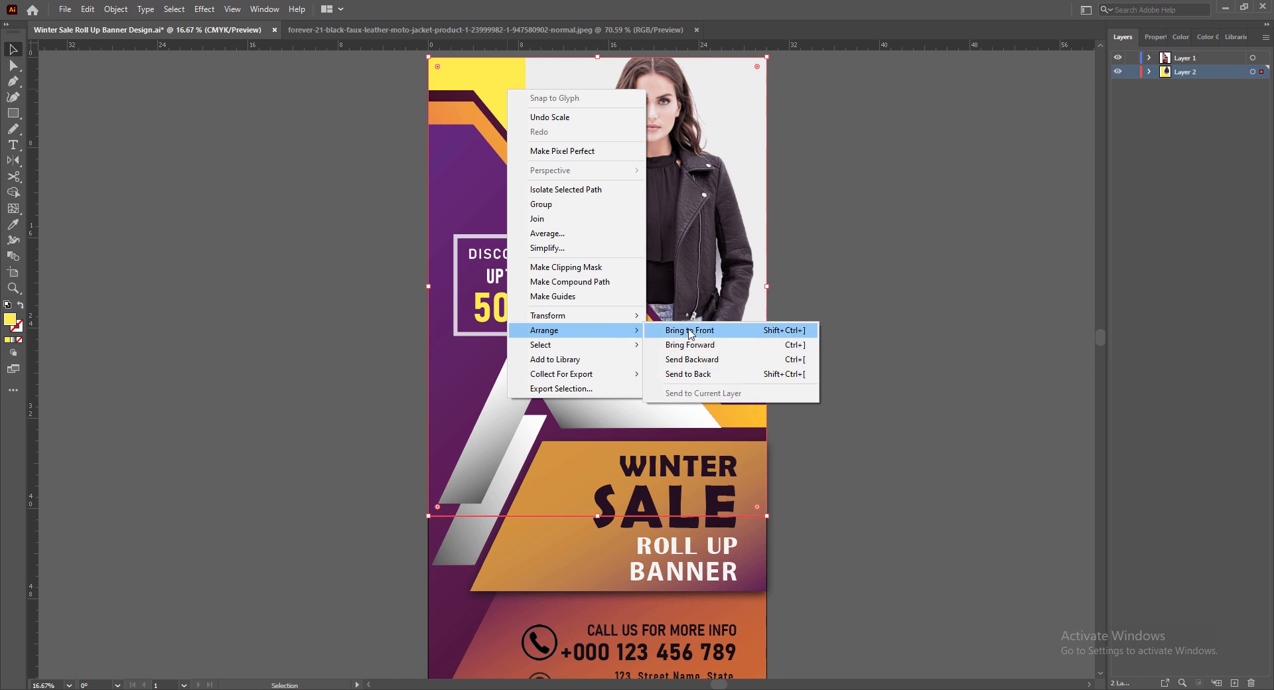
click(690, 345)
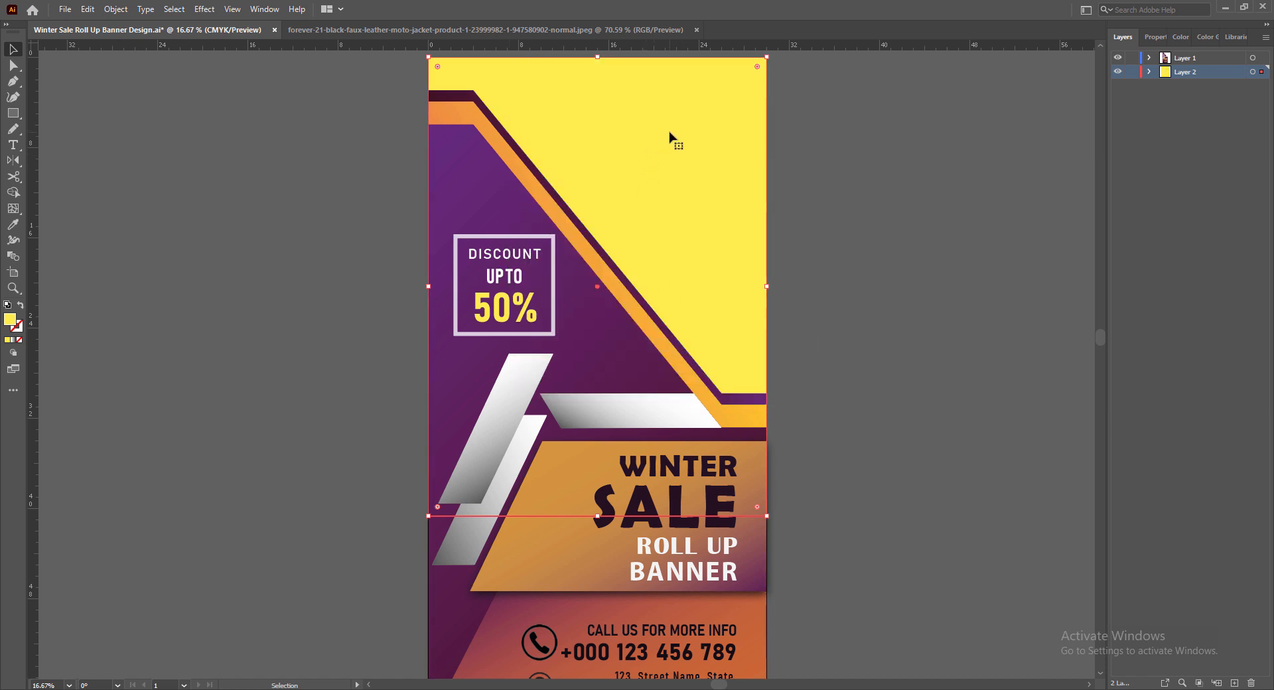
Shift the yellow rectangle slightly down to expose the photo, and mask the photo with the rectangle as a clipping mask
drag(670, 133, 663, 161)
right_click(644, 159)
click(555, 151)
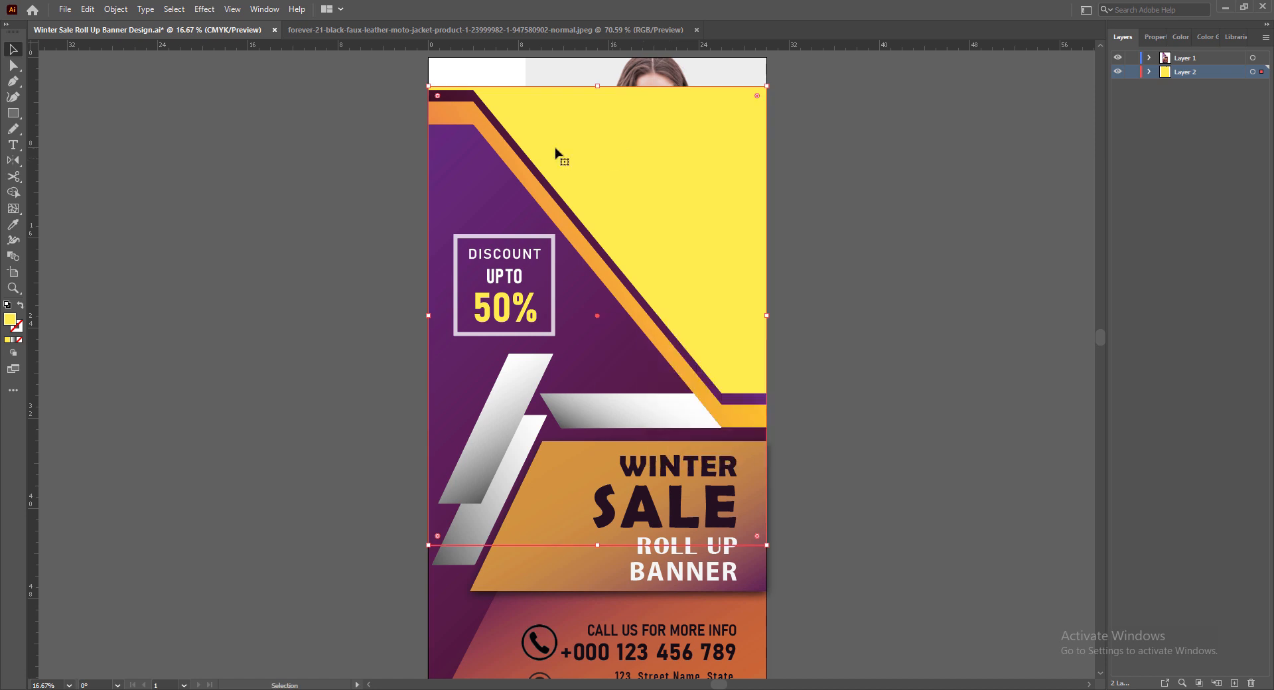
click(106, 10)
mouse_move(222, 490)
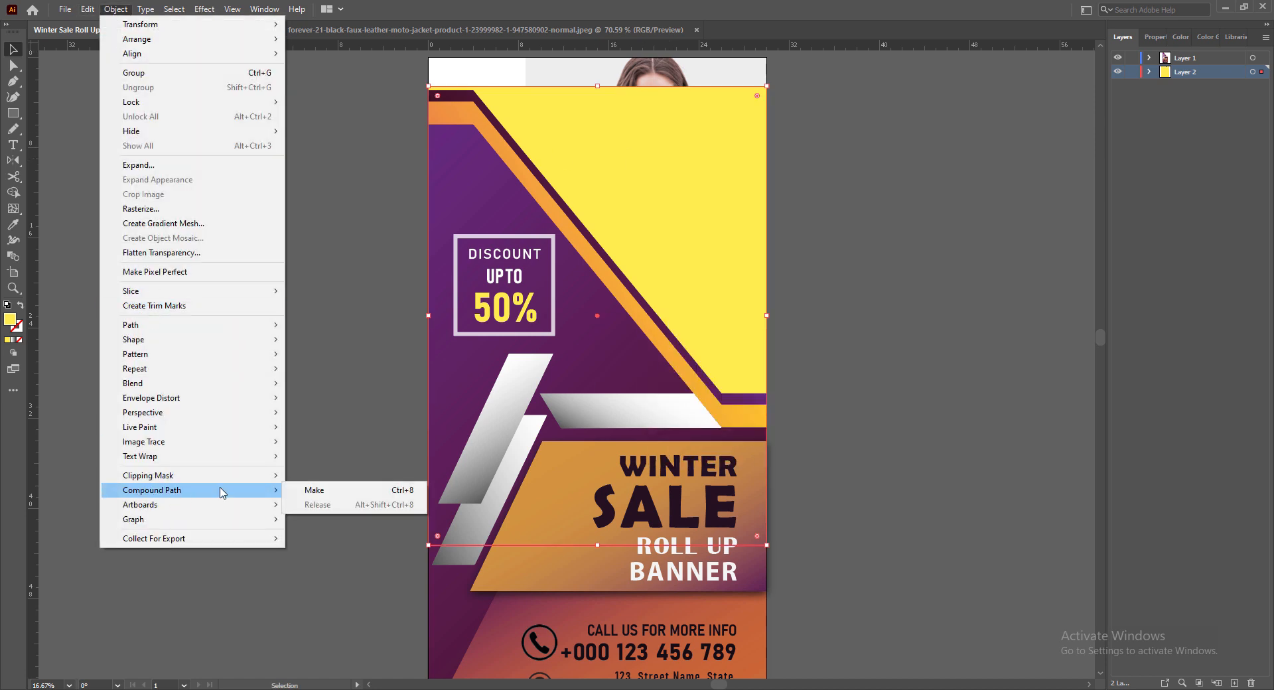
click(309, 491)
click(115, 9)
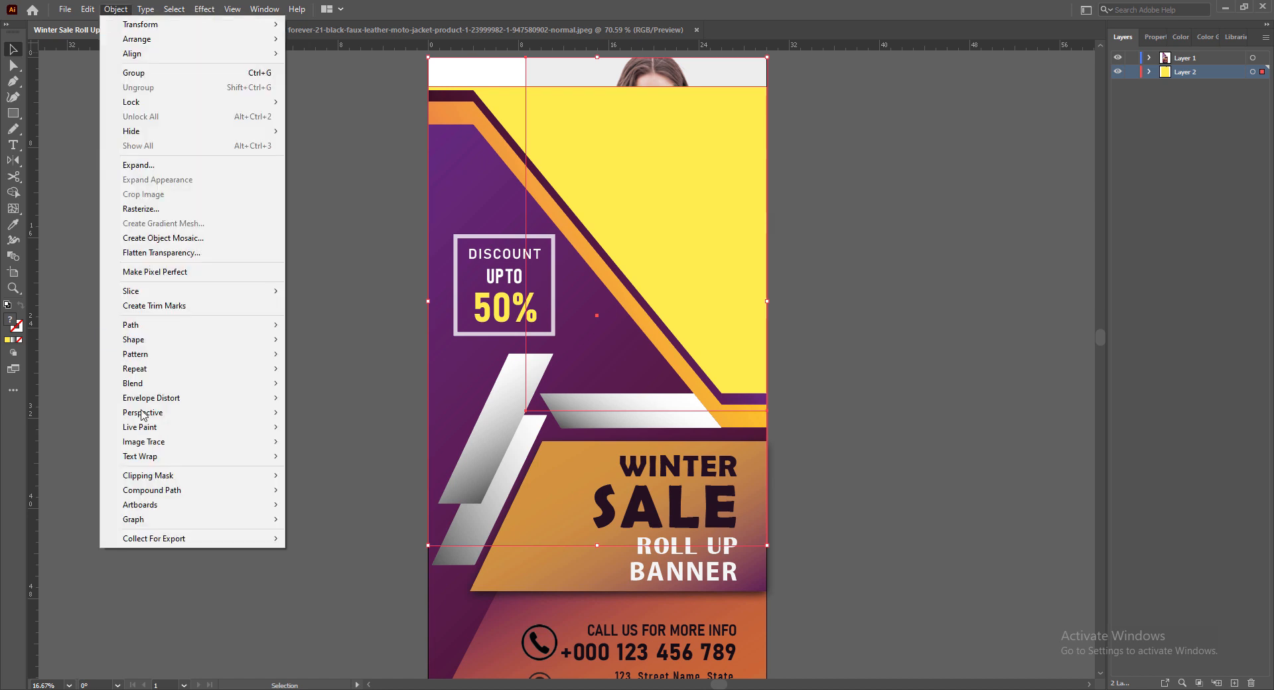
mouse_move(216, 476)
click(315, 477)
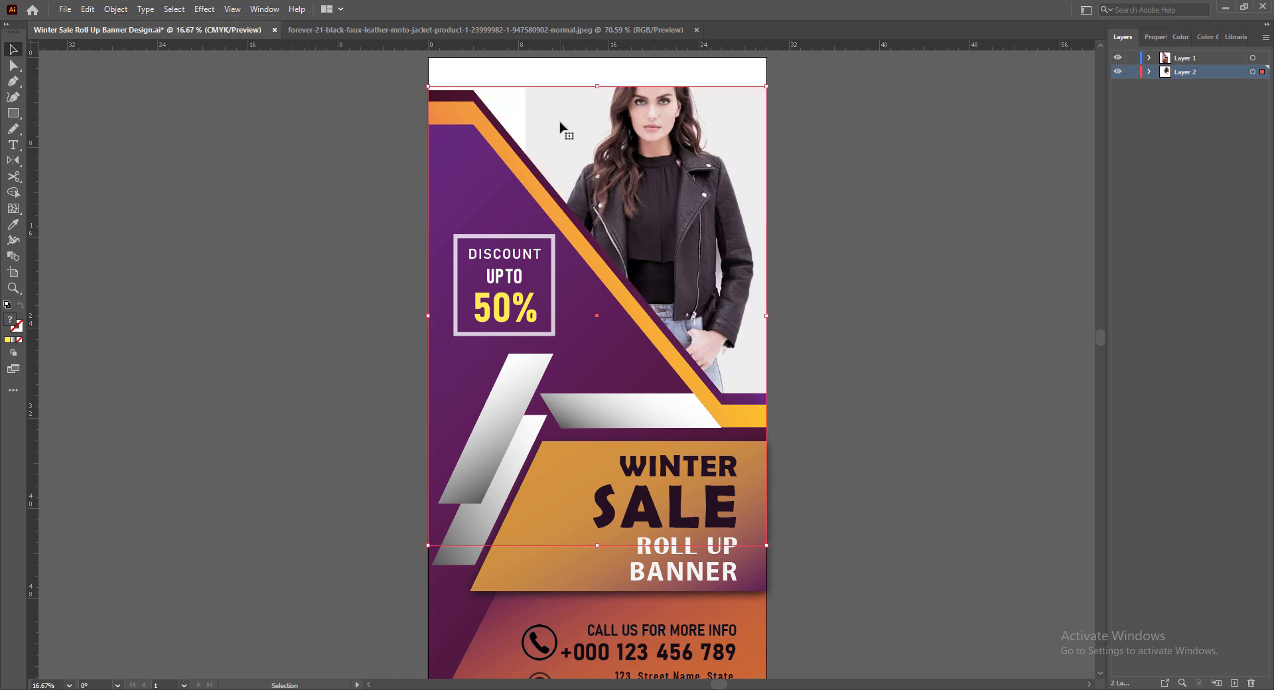
Move the masked photo up until its frame meets the artboard's top edge
key(Up)
key(Up)
key(Up)
key(Up)
key(Up)
key(Up)
key(Up)
key(Up)
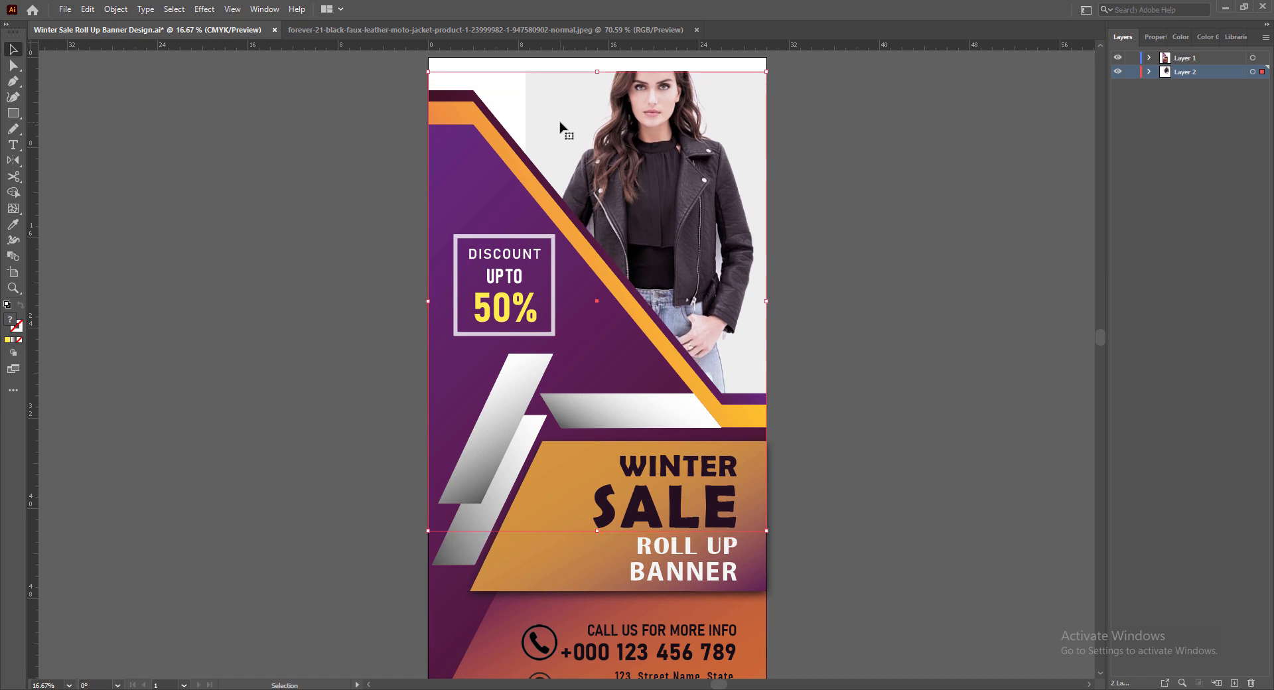
drag(559, 124, 565, 125)
key(Up)
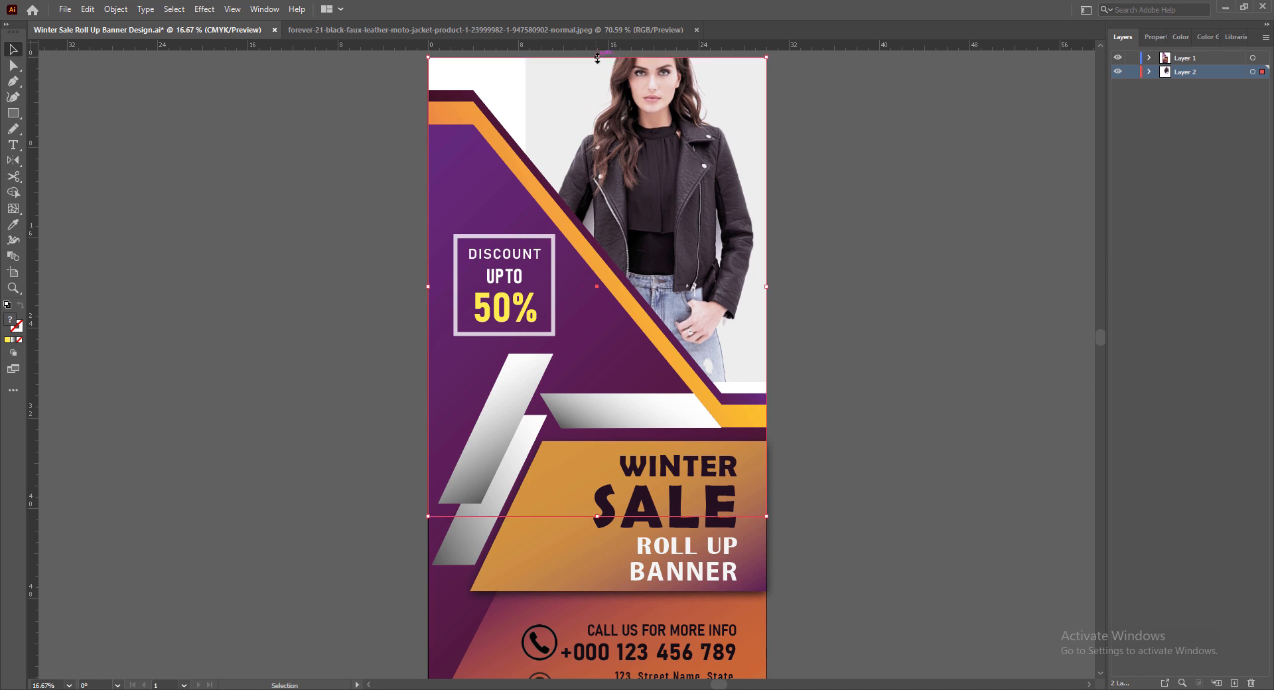
drag(598, 58, 598, 58)
Enlarge the photo inside its clip group to the artboard's full width and lower it to show the model's whole head
double_click(684, 214)
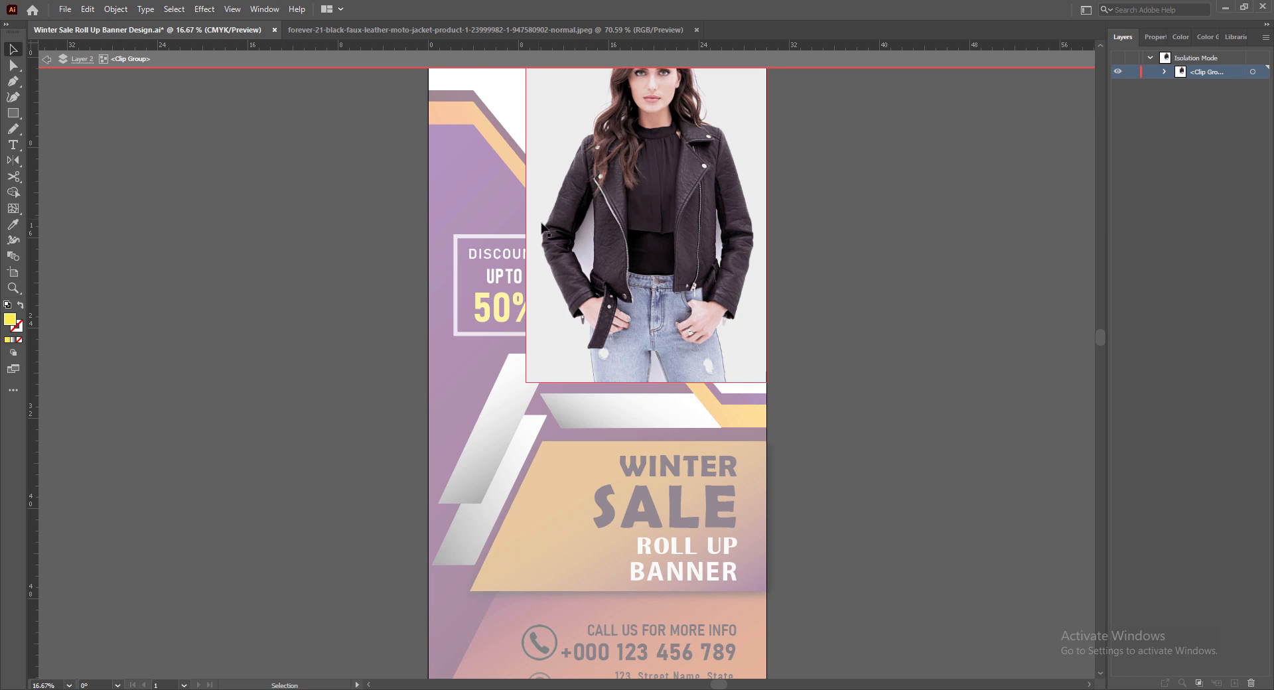
drag(526, 382, 316, 526)
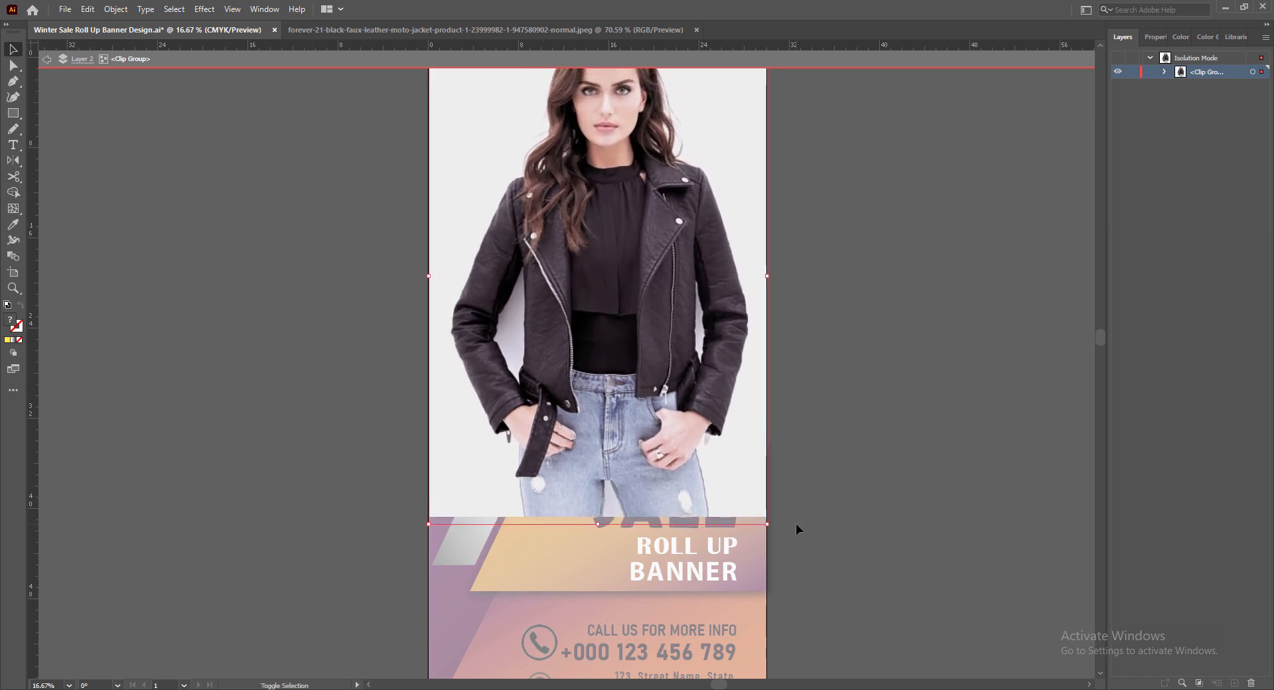
mouse_move(768, 524)
mouse_down()
mouse_move(754, 521)
mouse_move(767, 524)
mouse_up()
drag(617, 202, 615, 239)
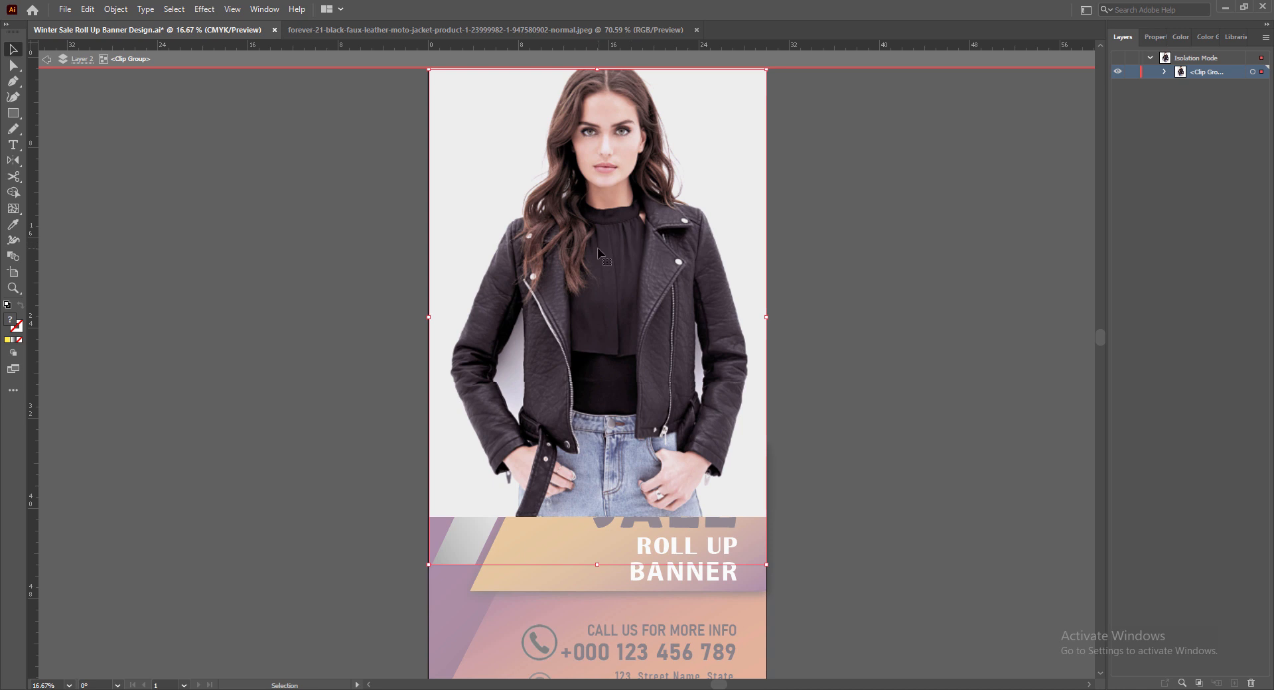
click(47, 61)
click(47, 62)
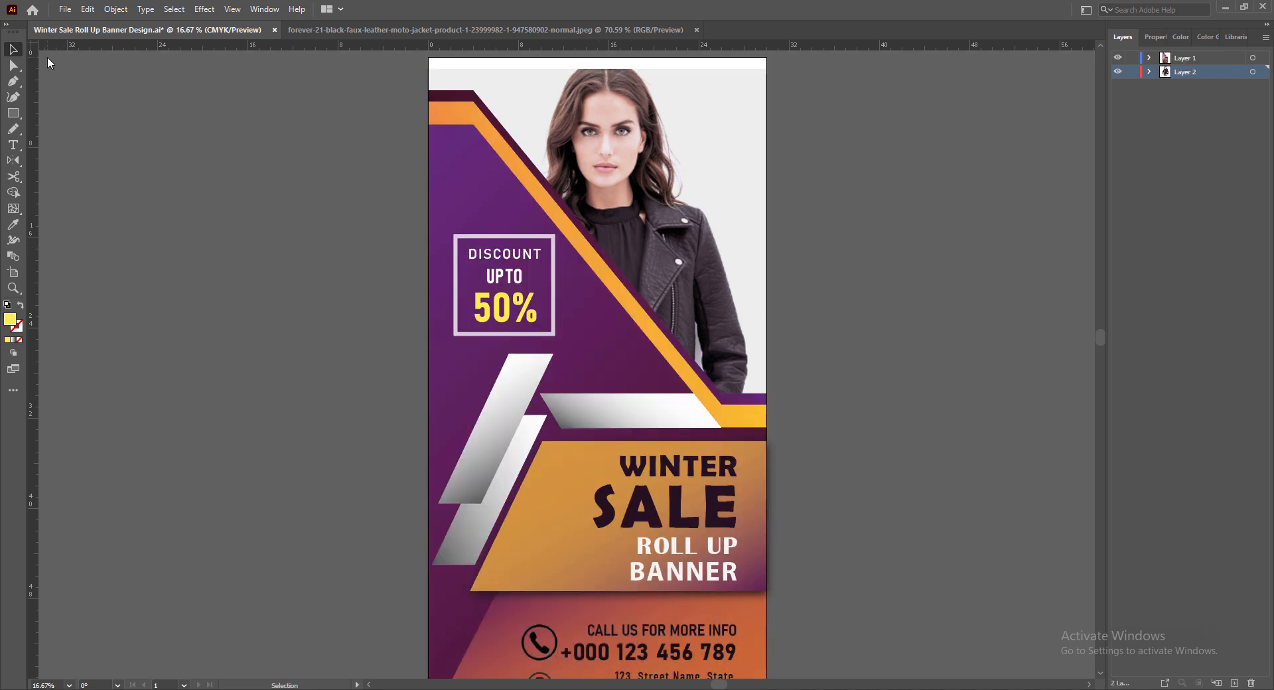
Move the photo up inside its clip group to close the white gap along the artboard's top edge
click(618, 136)
double_click(617, 138)
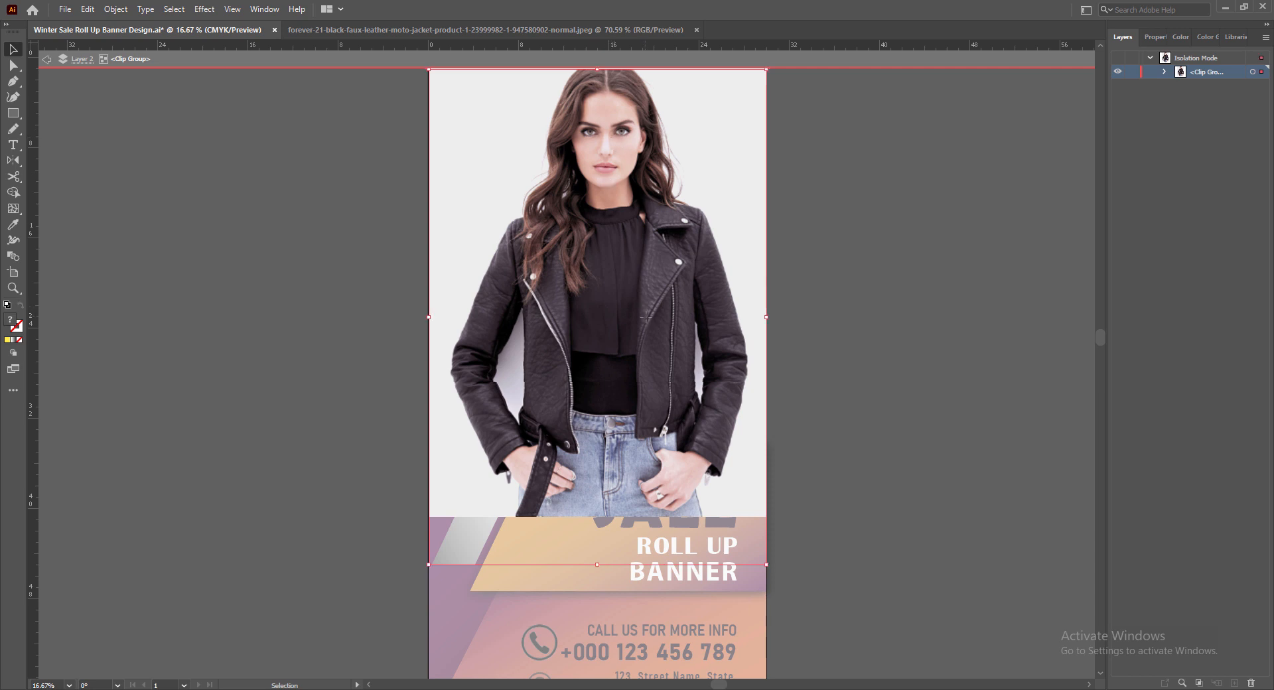
drag(646, 317, 645, 288)
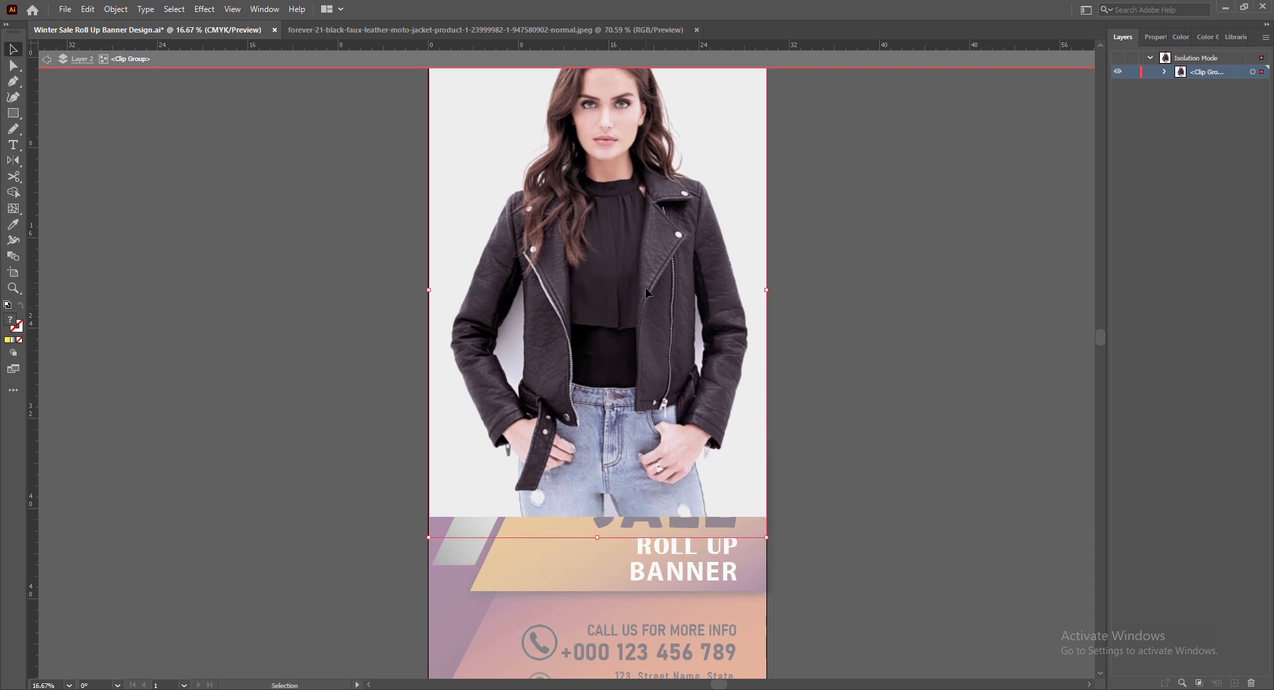
click(47, 60)
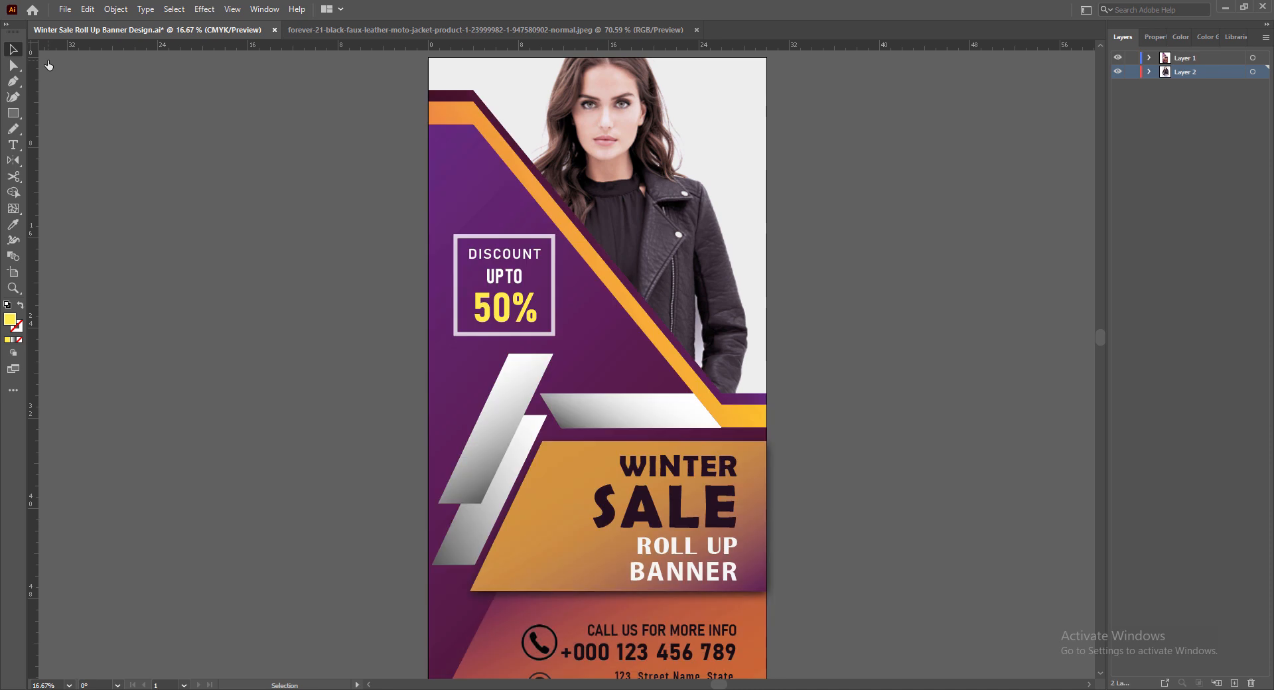
Fine-tune the photo's vertical position inside the clip group so the top of her hair meets the artboard's top edge
double_click(637, 177)
drag(637, 177, 647, 186)
key(Escape)
double_click(647, 188)
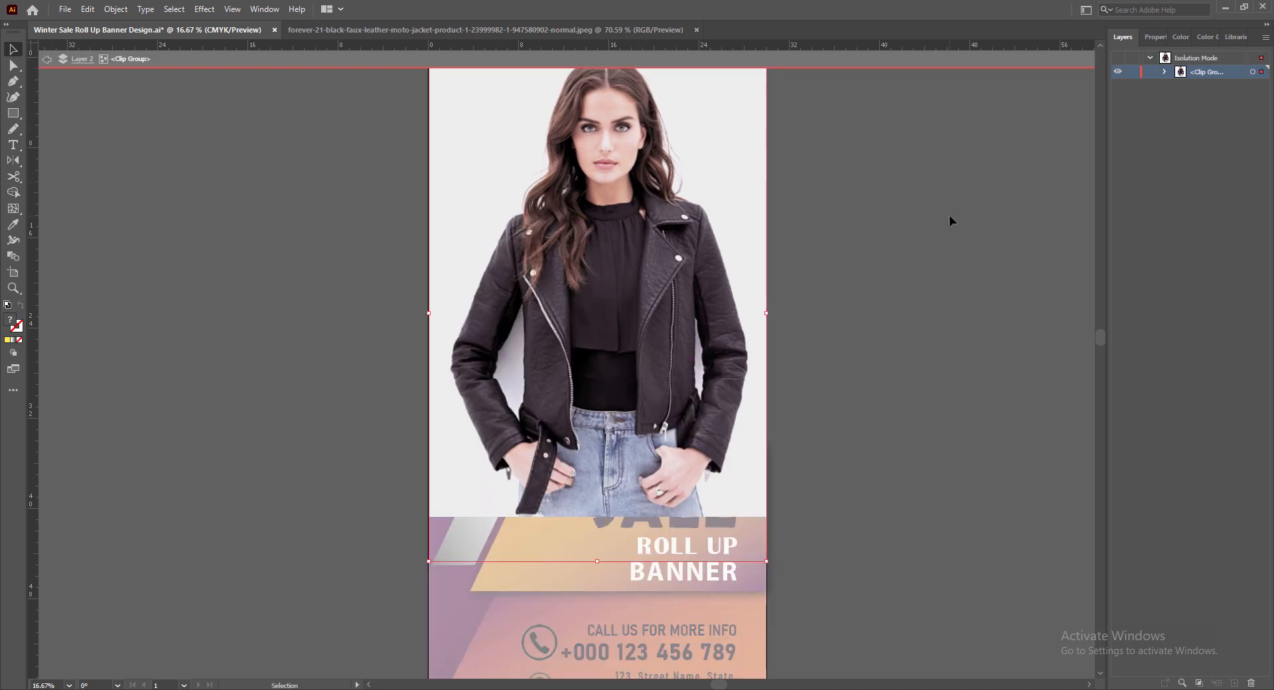
key(shift+Up)
key(shift+Up)
key(shift+Up)
key(shift+Up)
key(shift+Up)
key(shift+Up)
click(47, 61)
Shift the photo to the right inside its clip group, clear of the diagonal stripes, and save the document
click(661, 254)
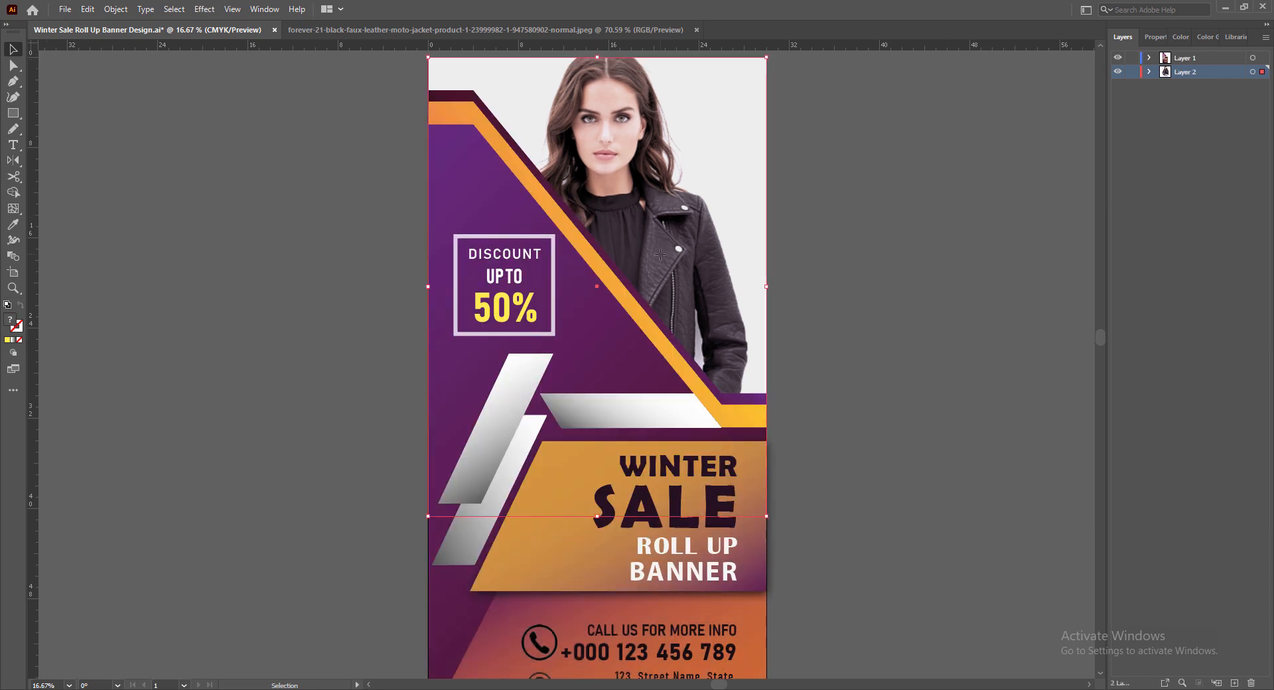
double_click(660, 254)
click(660, 254)
key(shift+Right)
key(shift+Right)
key(shift+Right)
key(shift+Right)
key(shift+Right)
key(shift+Right)
key(shift+Right)
key(shift+Right)
key(shift+Right)
key(shift+Right)
key(shift+Right)
key(shift+Right)
click(45, 61)
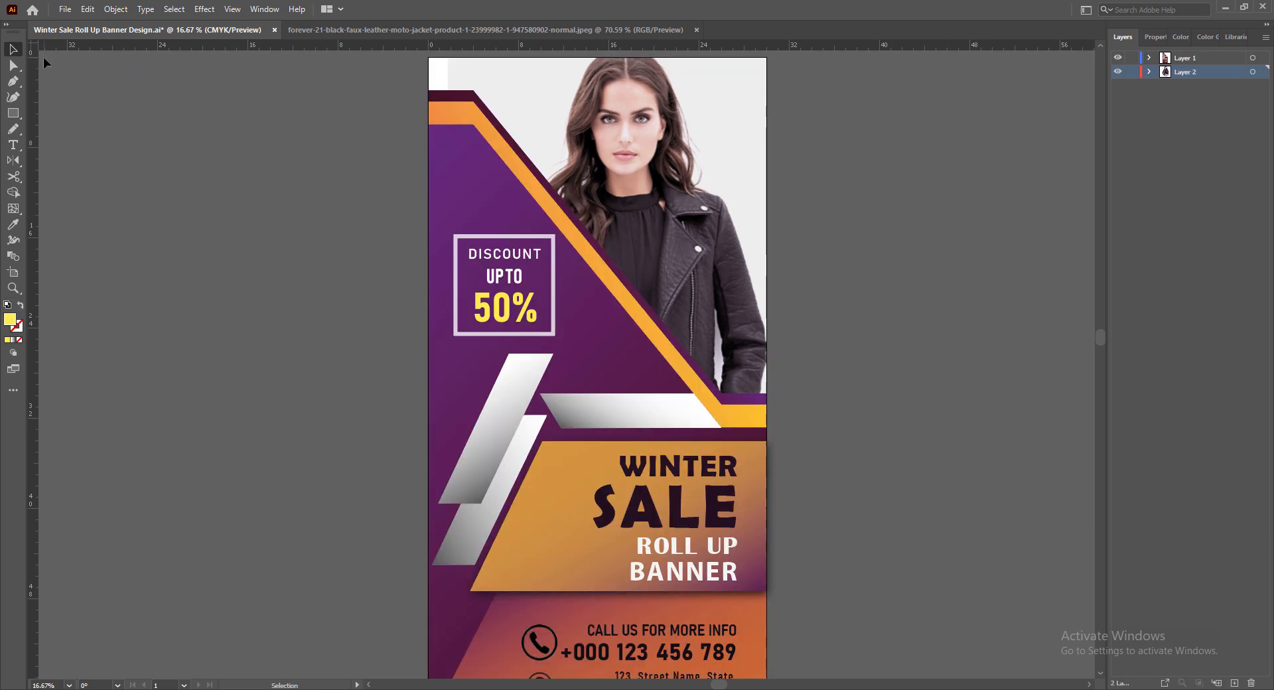
key(ctrl+s)
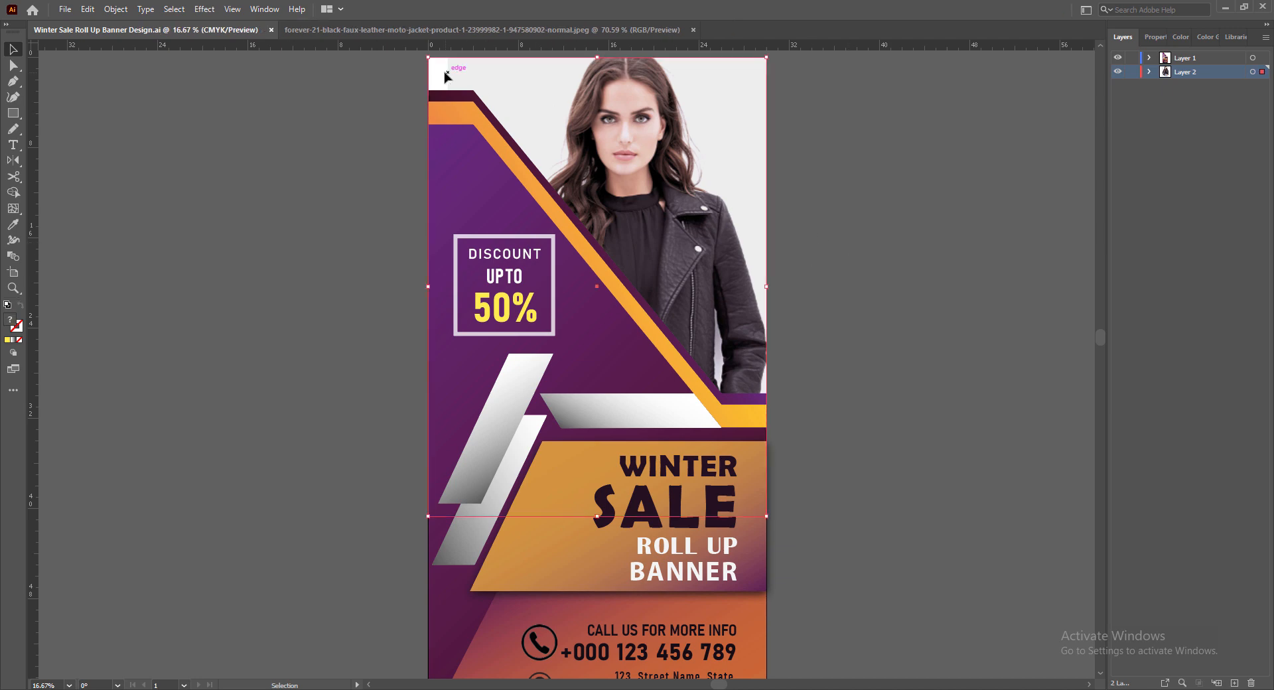
Bring the logo from the open transparent PNG into Layer 1 and place it small in the banner's upper-right corner
scroll(830, 229, up, 1)
scroll(830, 229, down, 1)
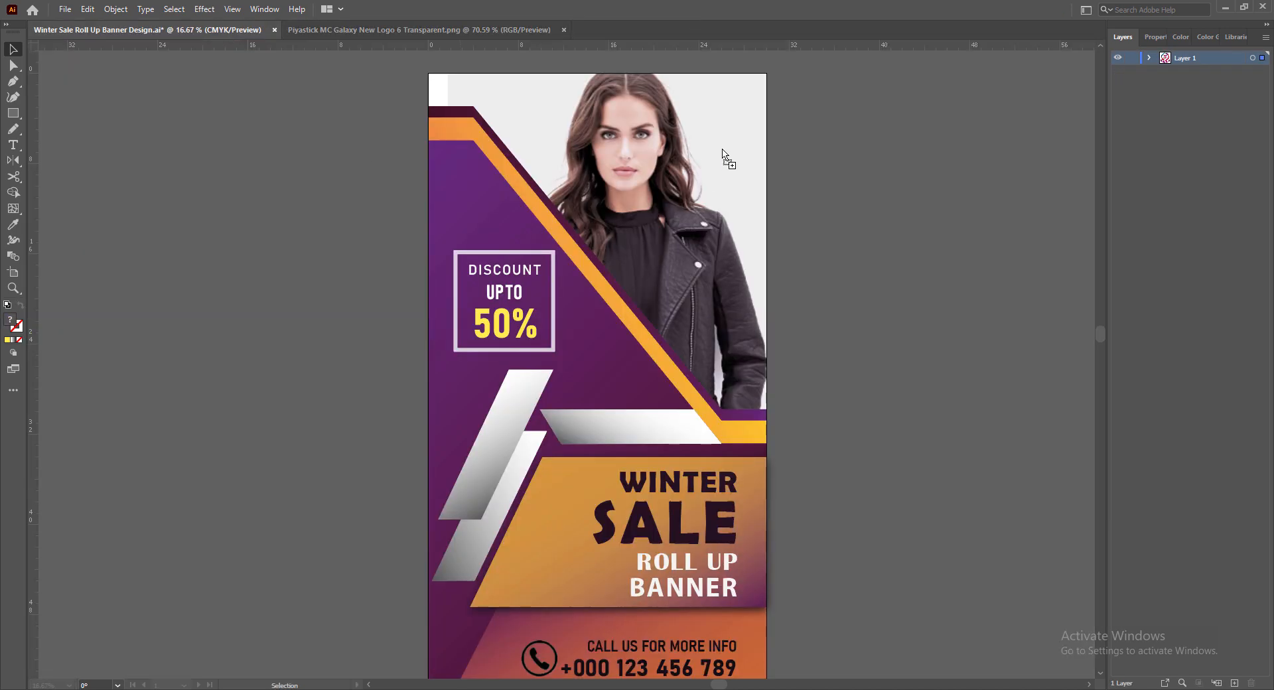
drag(726, 156, 688, 159)
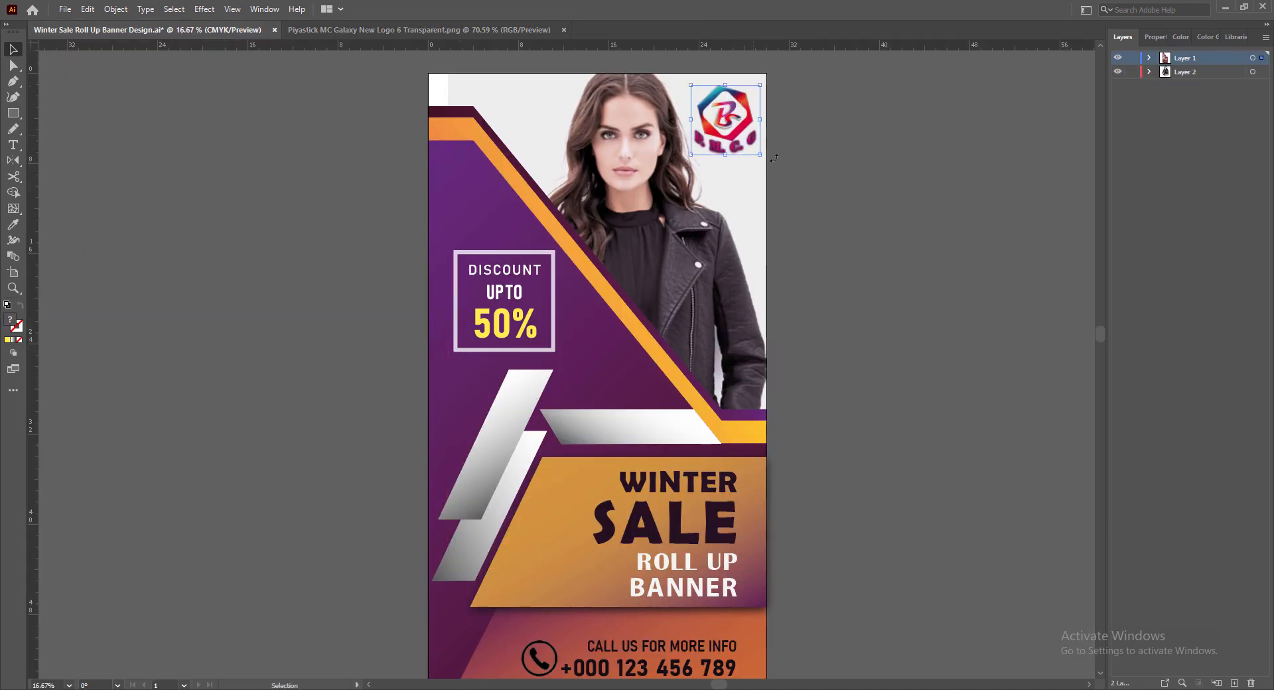
click(797, 181)
drag(740, 99, 490, 176)
drag(497, 172, 486, 98)
key(ctrl+z)
key(ctrl+z)
key(ctrl+z)
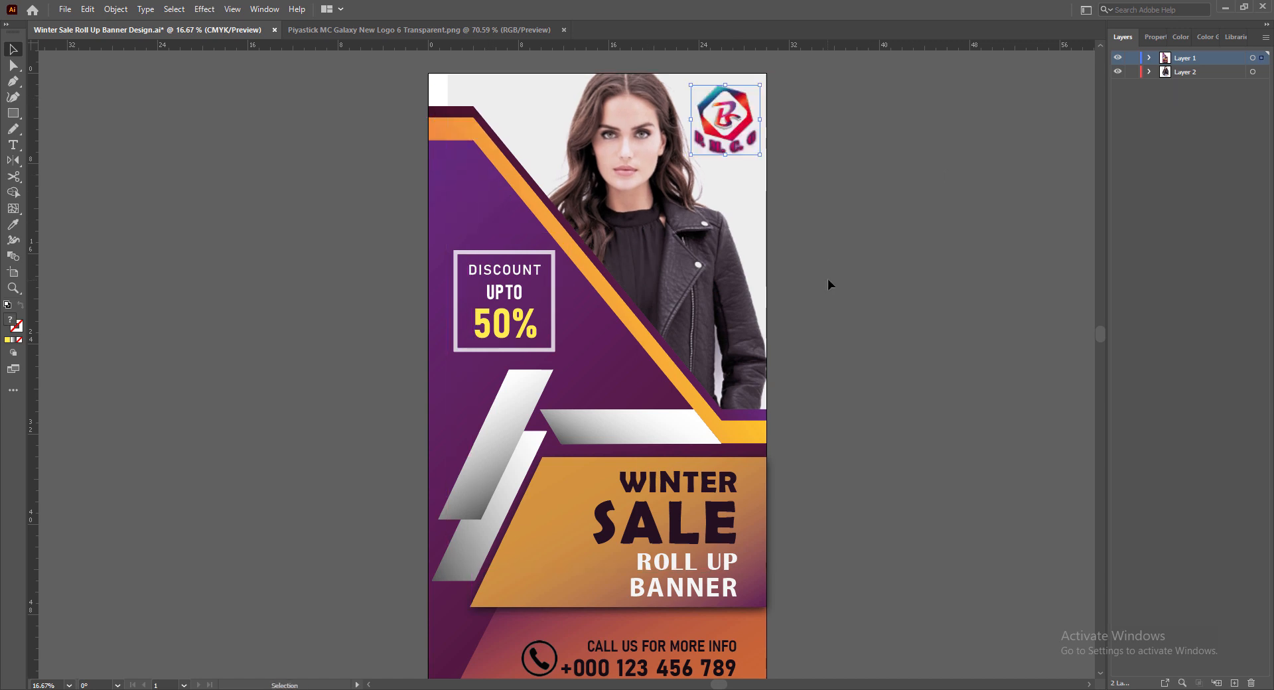
Adjust the logo's CMYK colour balance to cyan -33, magenta -15, yellow -12 and black -10, applied to fills and strokes
click(88, 10)
click(904, 262)
click(206, 9)
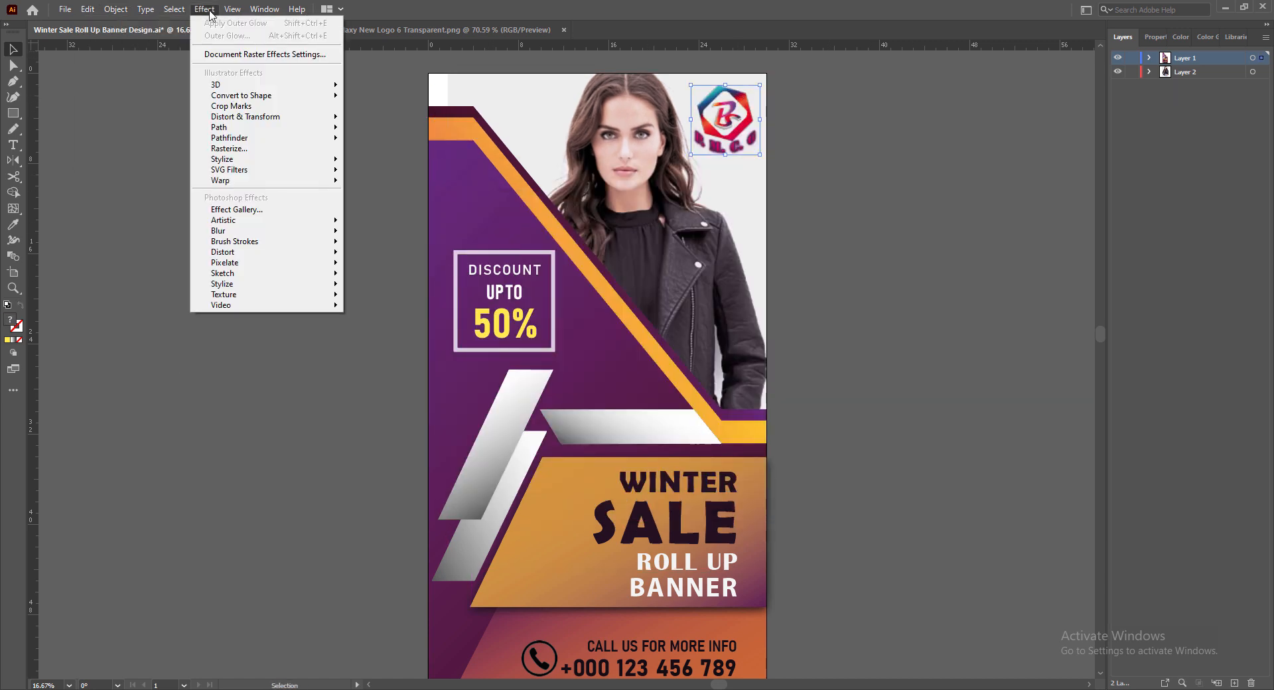
click(87, 12)
mouse_move(152, 257)
click(351, 292)
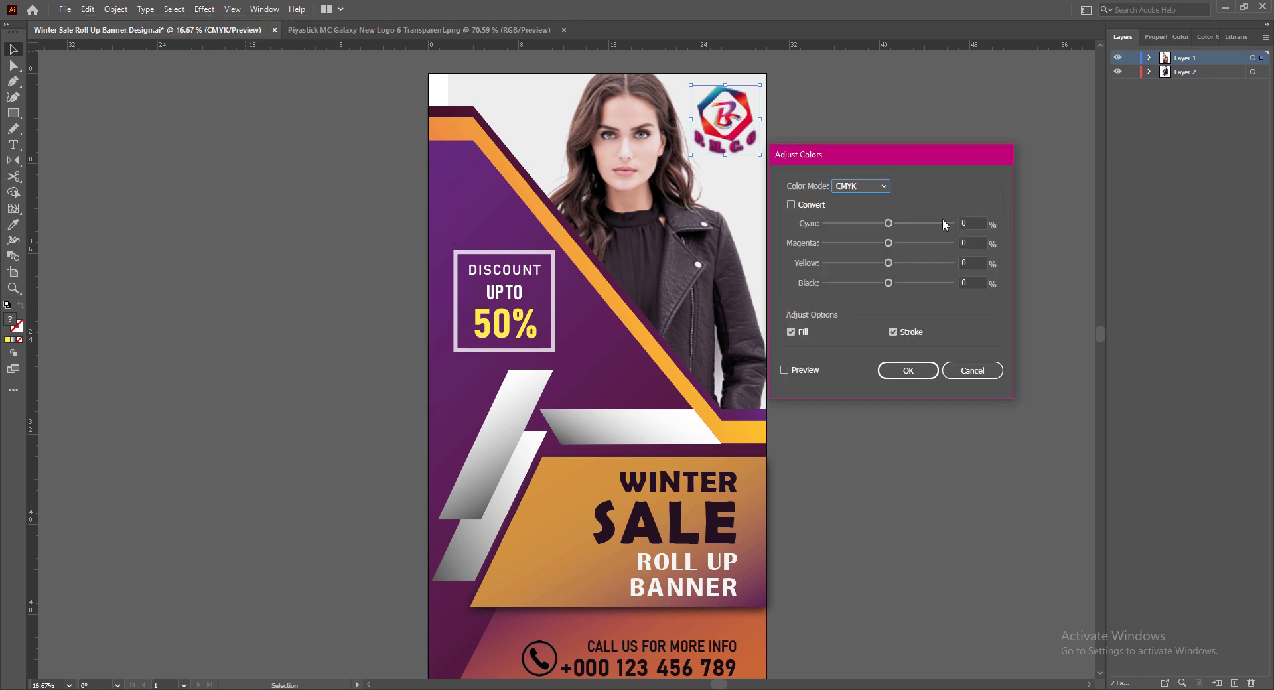
mouse_move(888, 223)
mouse_down()
mouse_move(860, 226)
mouse_move(934, 227)
mouse_move(869, 226)
mouse_up()
click(785, 370)
drag(888, 243, 855, 247)
drag(889, 264, 950, 265)
drag(888, 283, 899, 284)
drag(950, 264, 871, 246)
mouse_move(870, 223)
mouse_down()
mouse_move(842, 225)
mouse_move(868, 225)
mouse_move(879, 244)
mouse_up()
drag(856, 263, 874, 283)
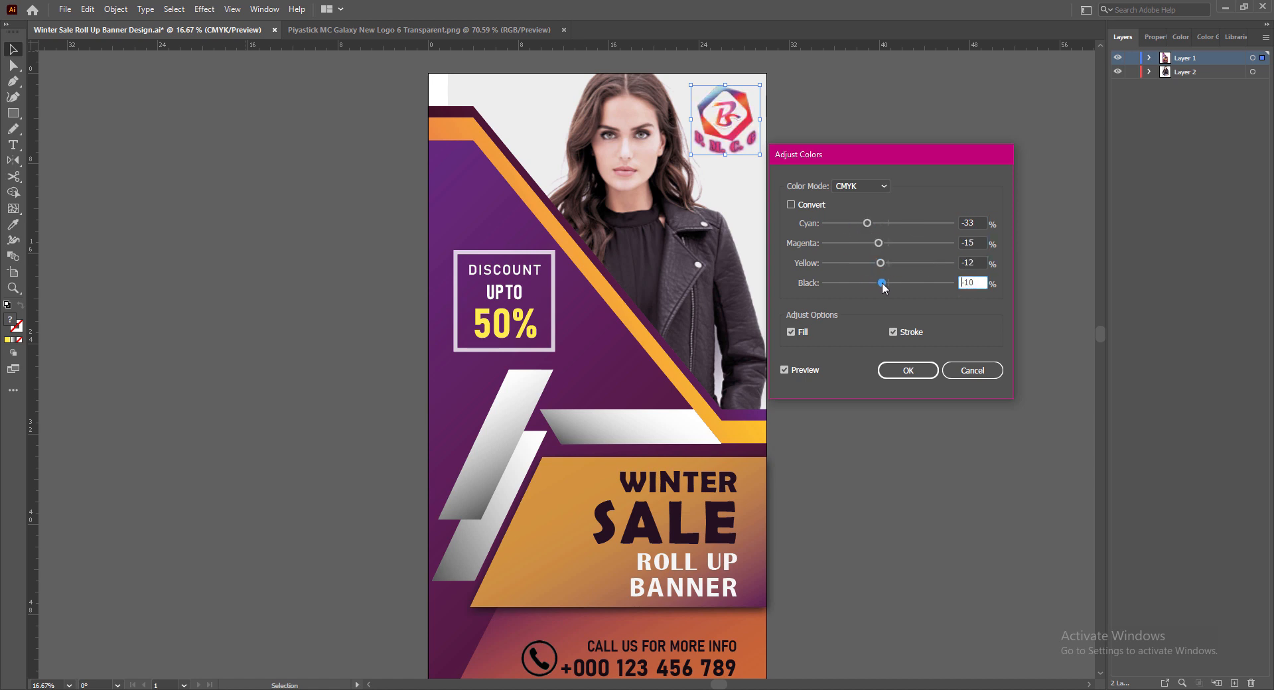
click(922, 371)
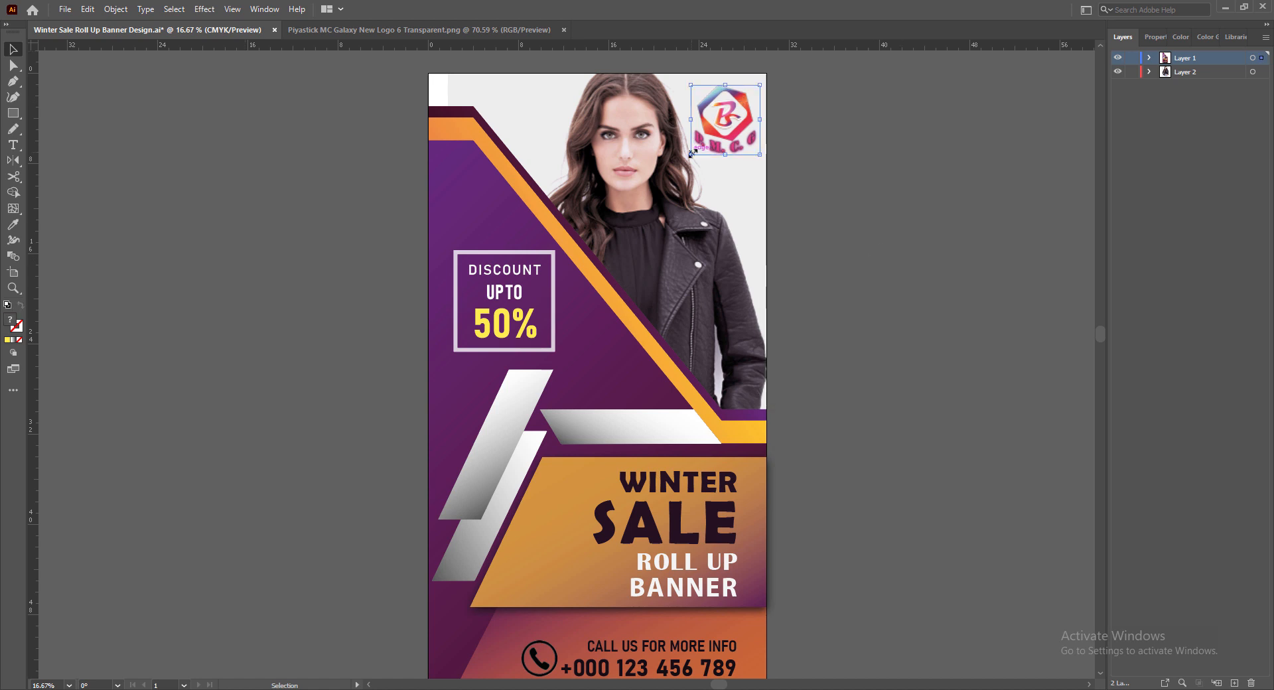
Shrink the logo slightly, keeping it in the banner's upper-right corner, and save the document
drag(692, 153, 699, 146)
drag(749, 97, 751, 95)
click(842, 221)
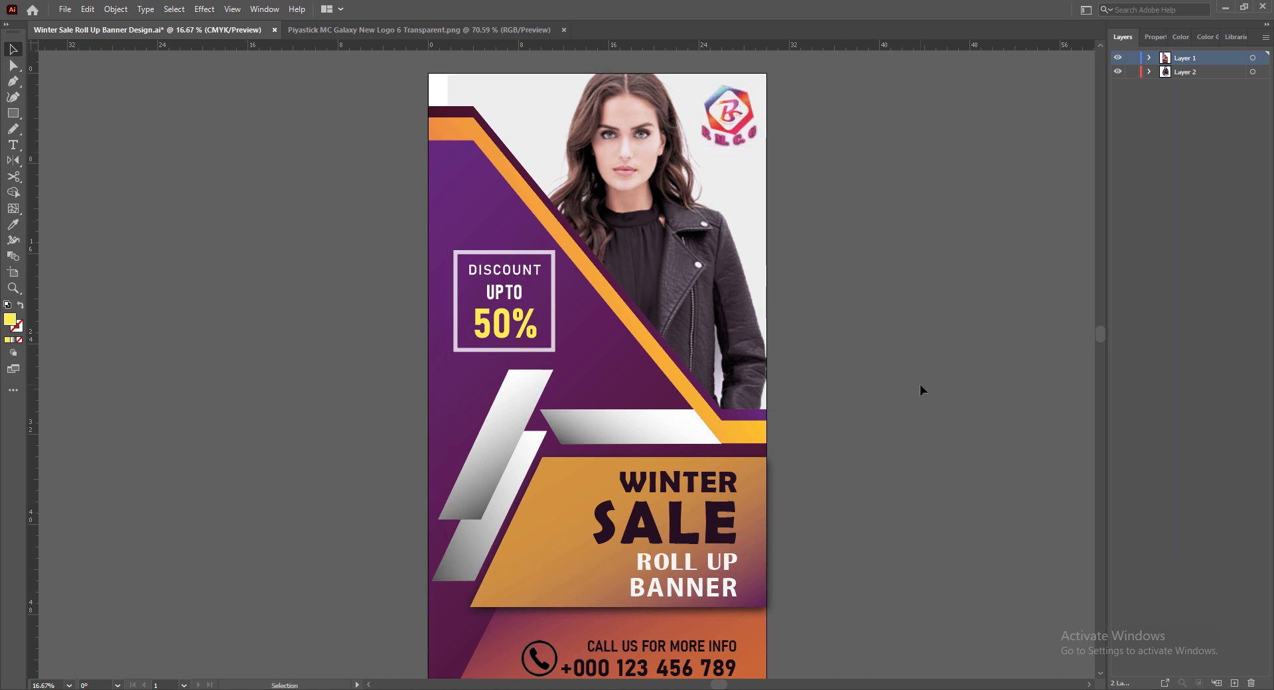
key(ctrl+s)
Align the street address text to a temporary horizontal guide beside the location pin, delete the guide and save the document
scroll(830, 292, down, 5)
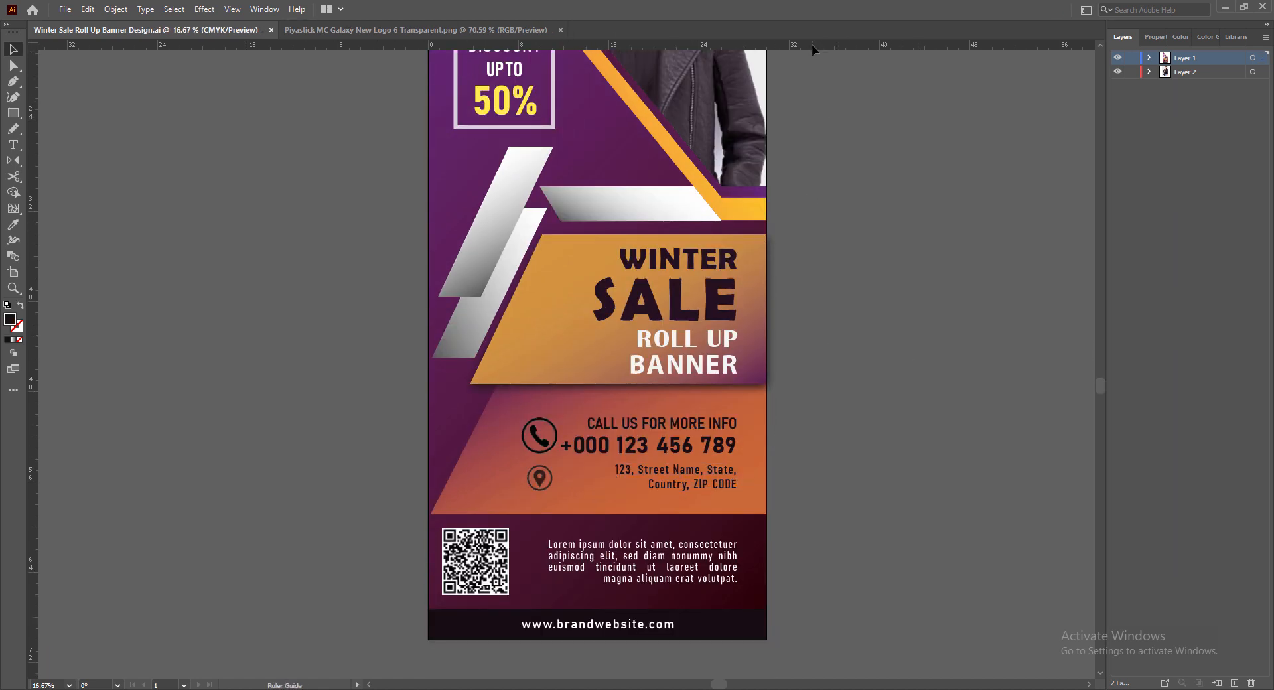
drag(811, 45, 1036, 465)
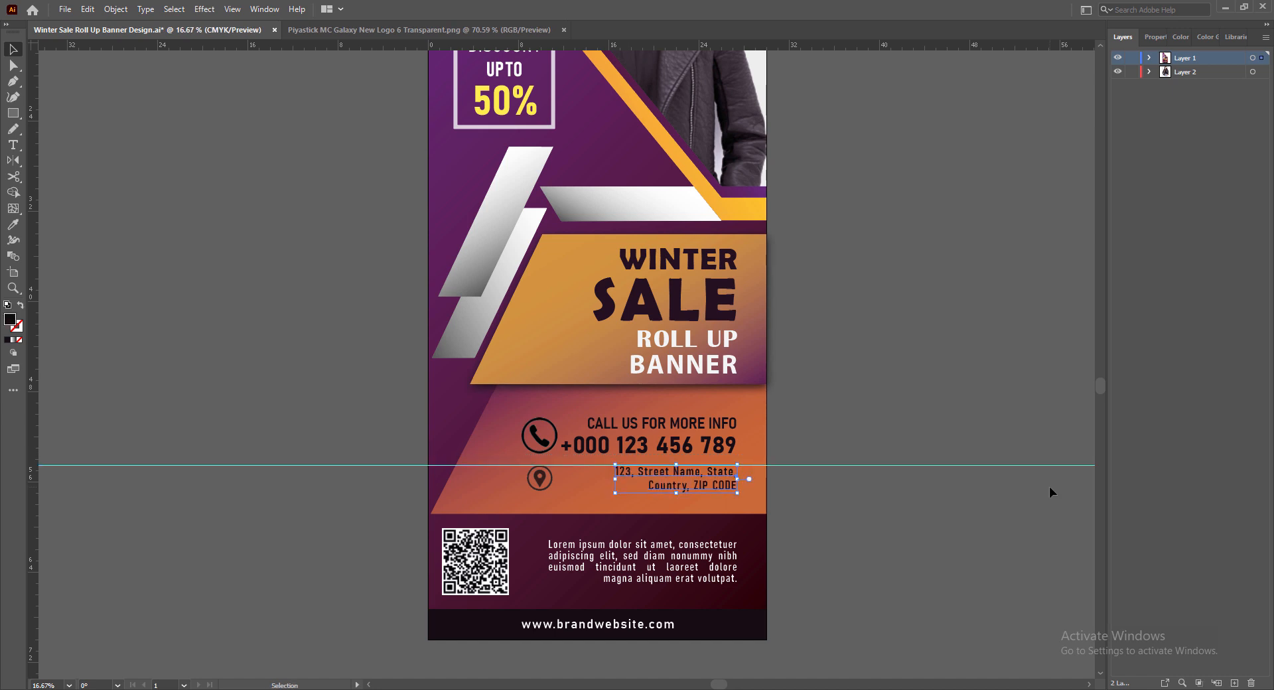
click(813, 465)
key(Delete)
scroll(890, 406, up, 1)
key(ctrl+s)
Review the finished banner from the photo and logo down to the website footer, then as a whole
key(ctrl+minus)
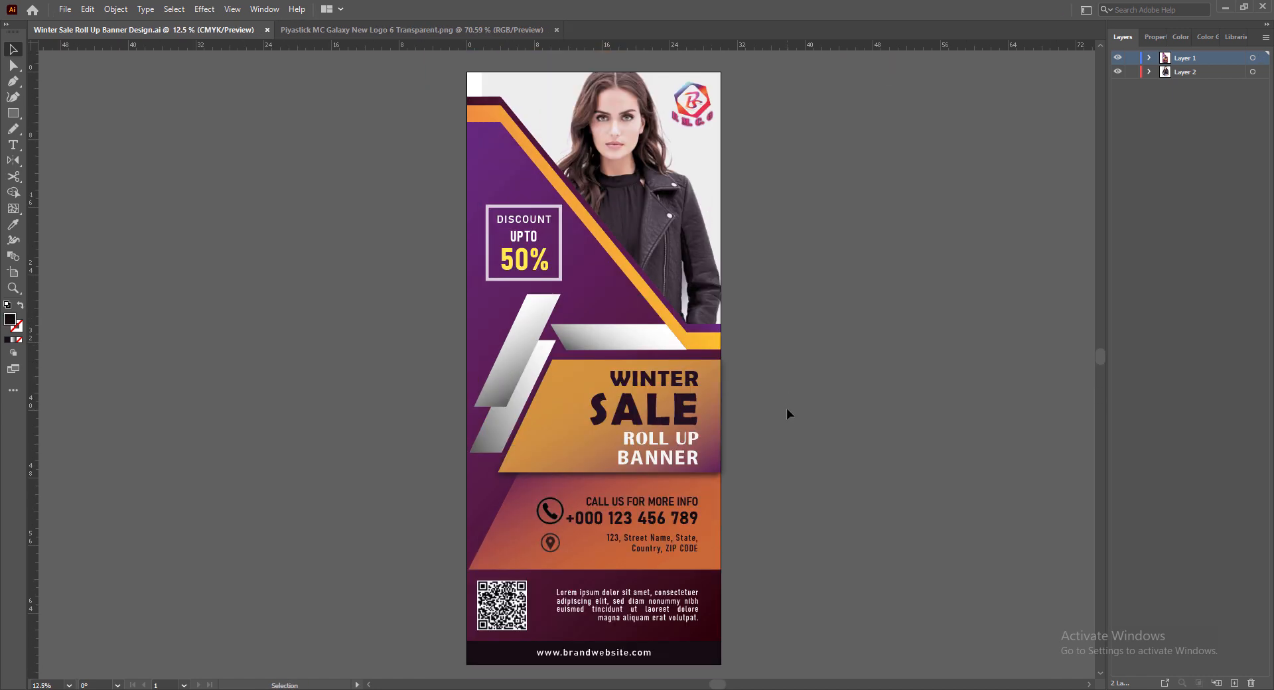
key(ctrl+plus)
scroll(601, 312, up, 2)
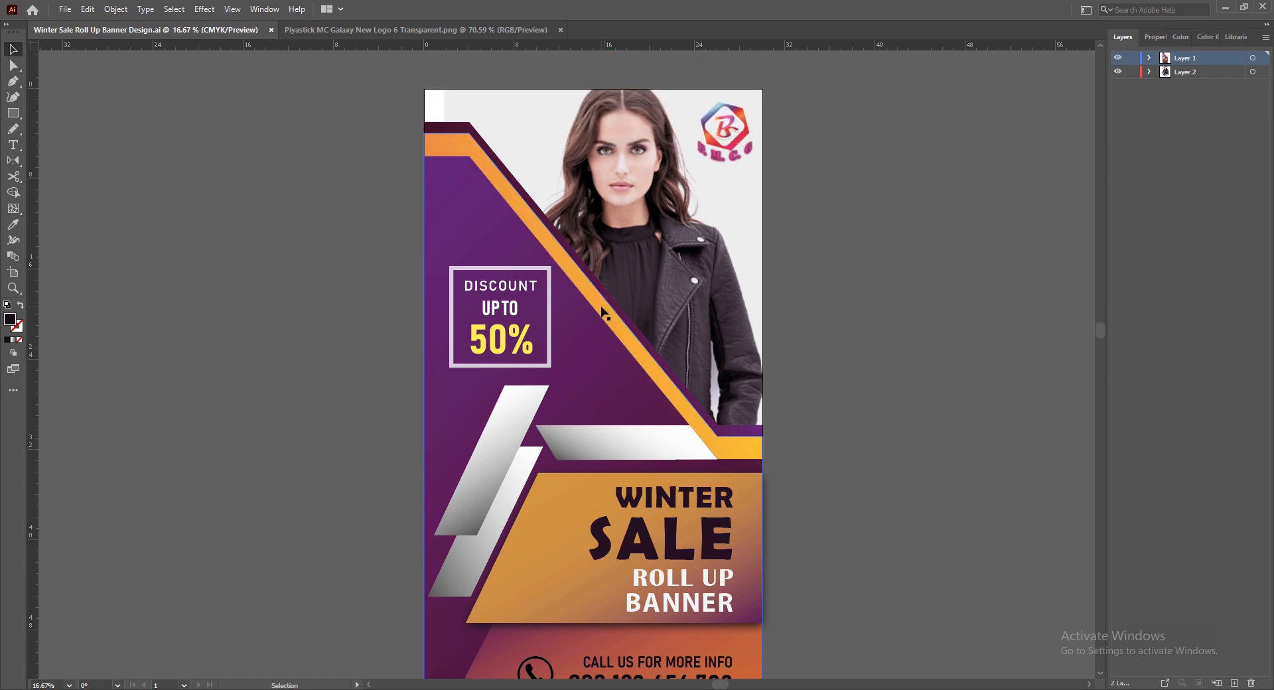
scroll(602, 312, down, 5)
scroll(601, 312, up, 2)
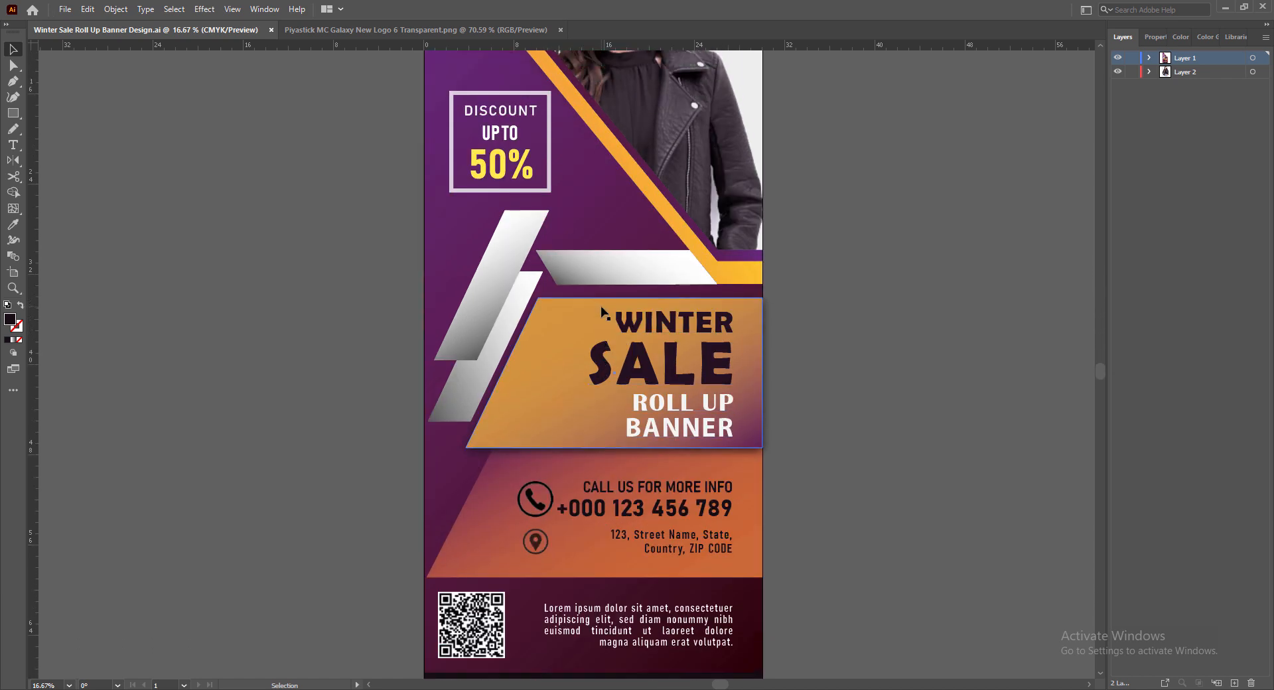
scroll(604, 313, up, 1)
scroll(604, 313, down, 2)
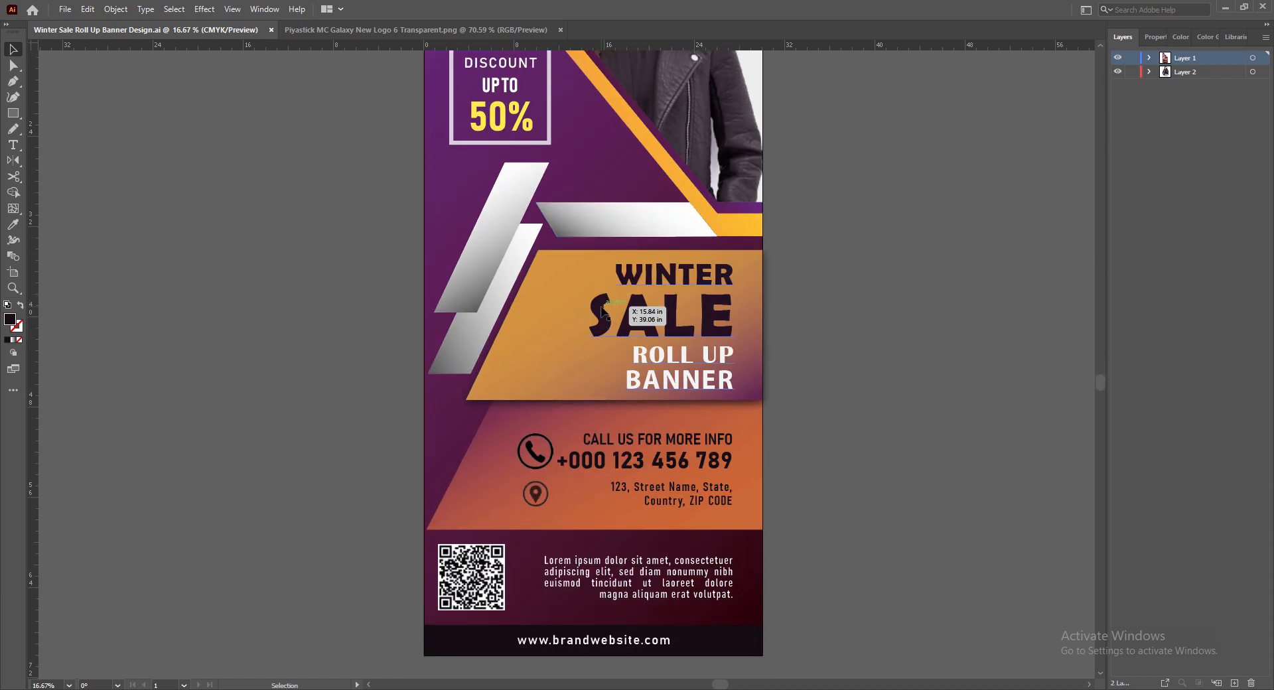
scroll(602, 308, up, 5)
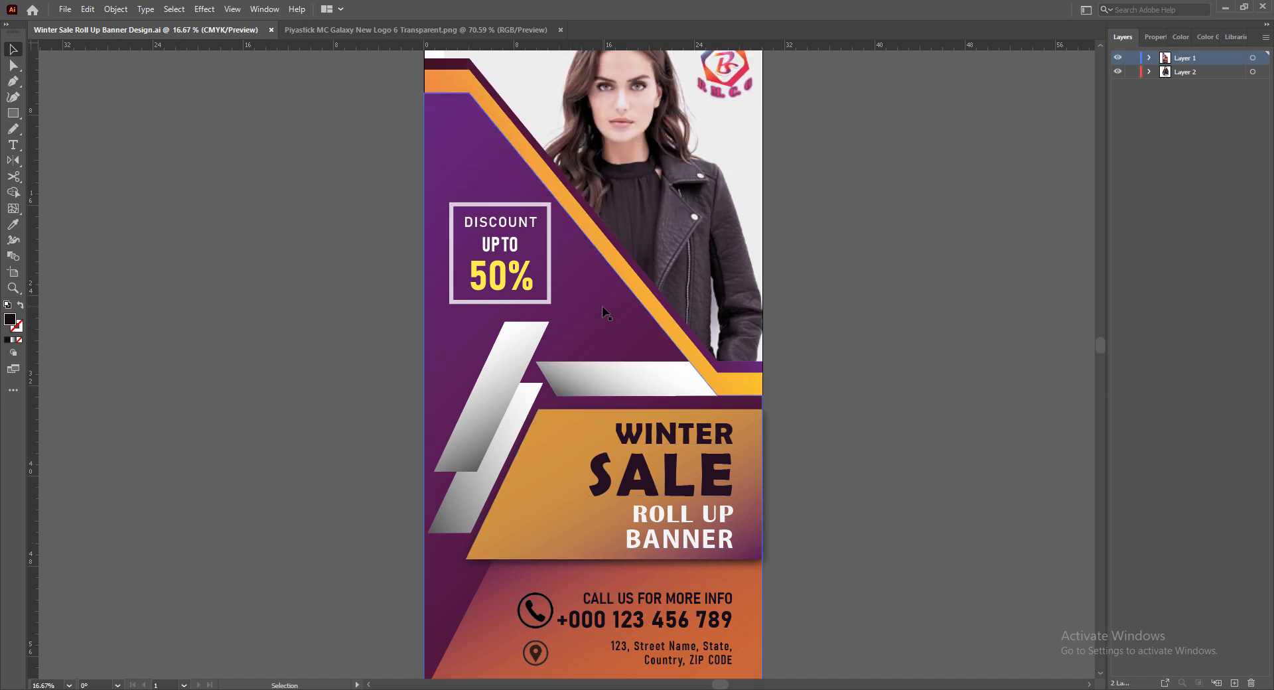
scroll(603, 308, down, 1)
scroll(848, 444, down, 1)
scroll(848, 449, down, 1)
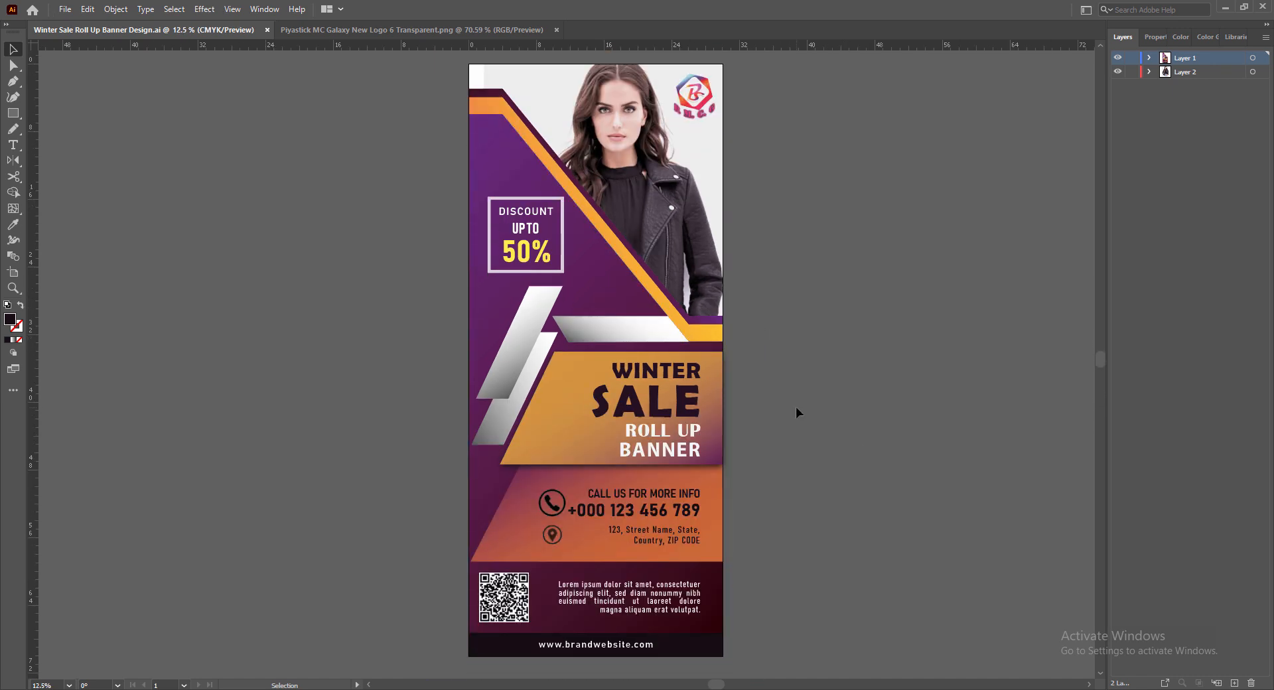